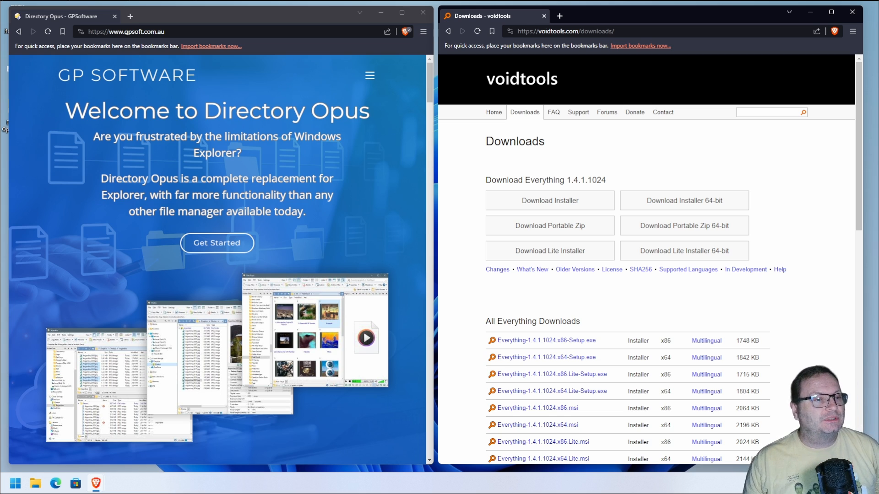
Go to the Download section of the GP Software website
{"action": "left_click_drag", "start_coordinate": [429, 84], "coordinate": [424, 64]}
{"action": "left_click", "coordinate": [369, 75]}
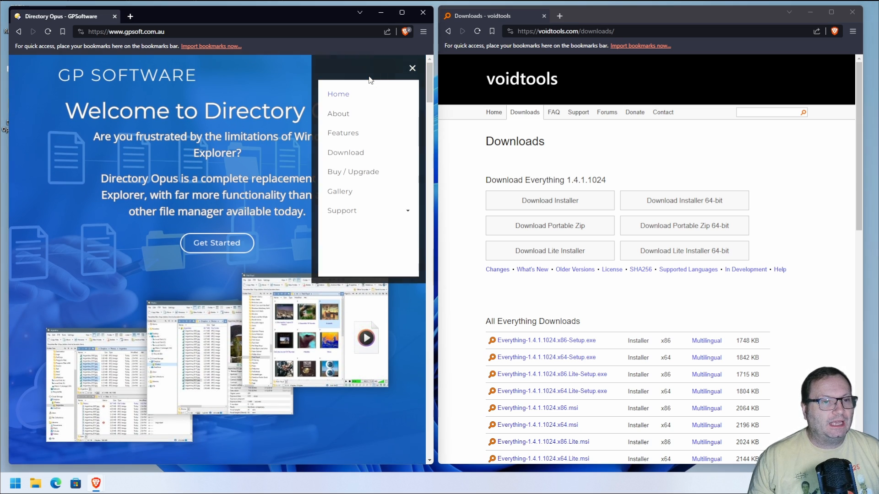
{"action": "left_click", "coordinate": [347, 153]}
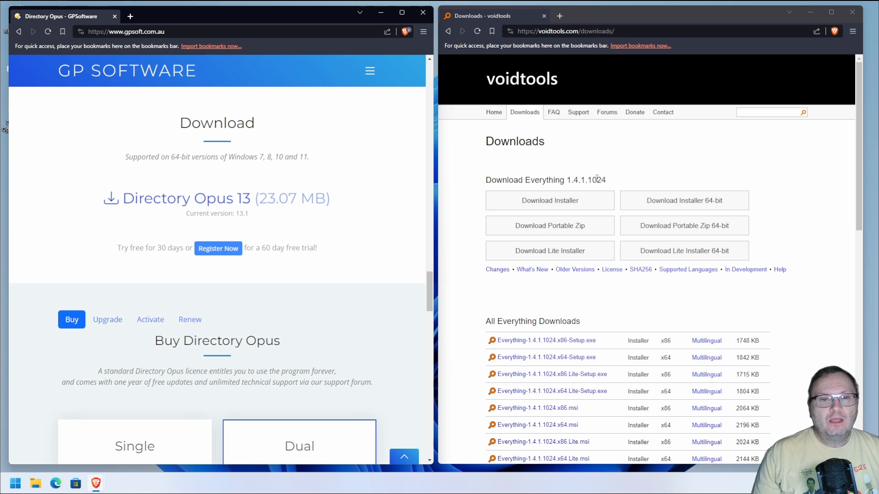
Request the 64-bit Everything installer and run the existing Everything-1.4.1.1024.x64-Setup from the Downloads folder
{"action": "left_click", "coordinate": [650, 149]}
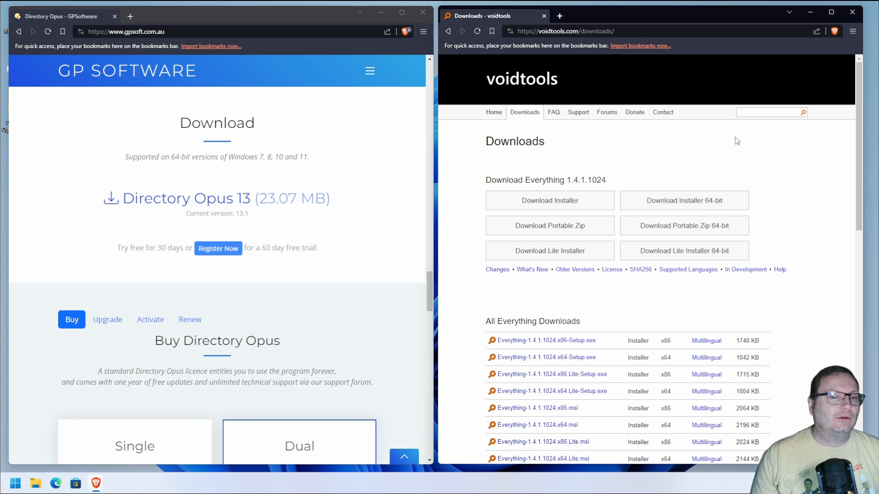
{"action": "left_click", "coordinate": [689, 209]}
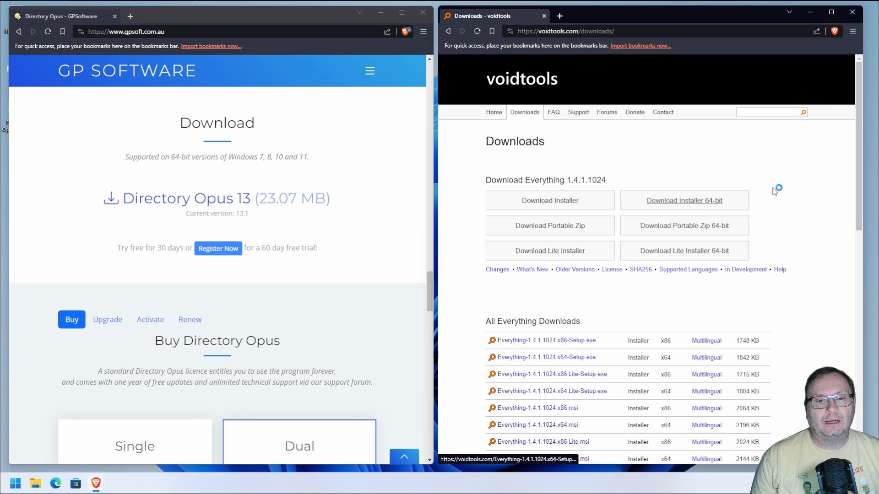
{"action": "right_click", "coordinate": [569, 91]}
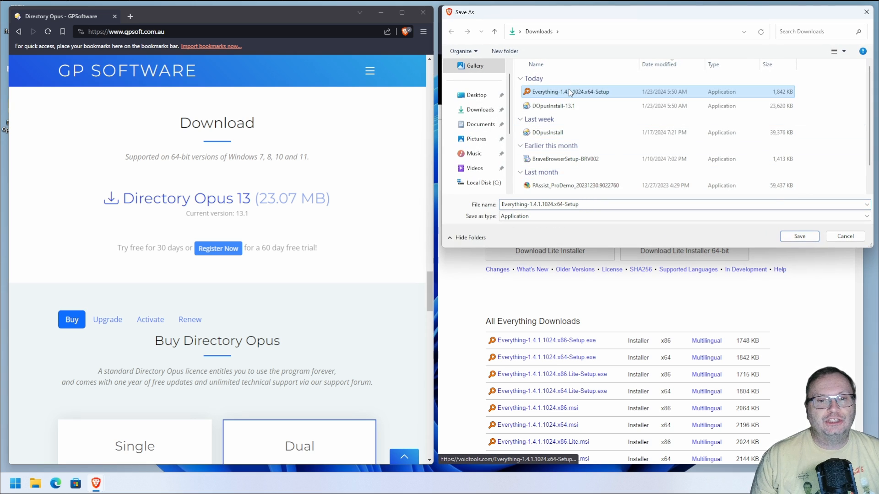
{"action": "left_click", "coordinate": [591, 110]}
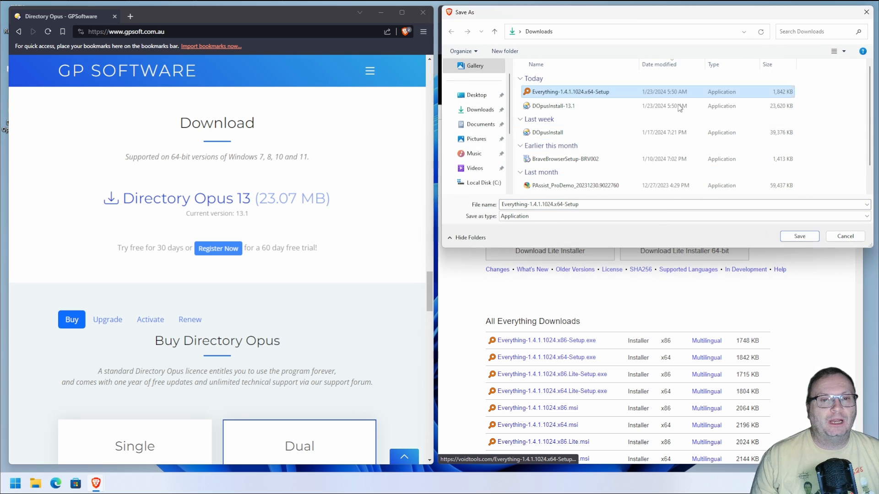
{"action": "left_click", "coordinate": [435, 268]}
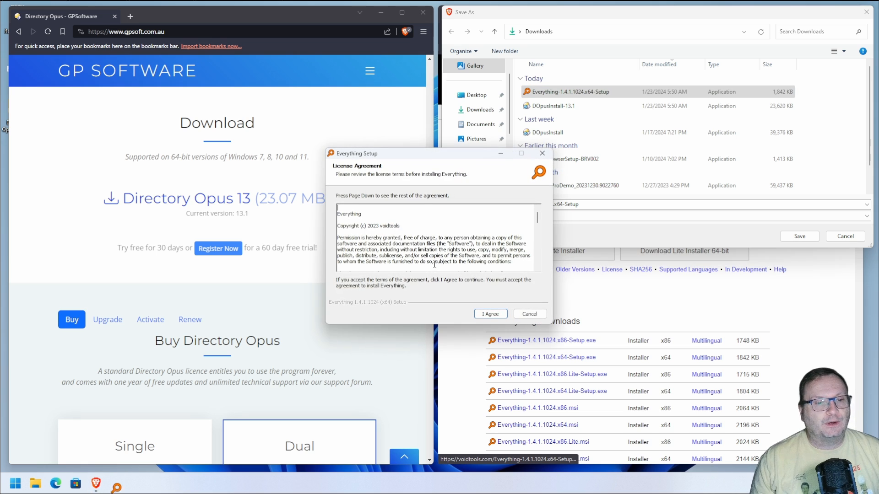
Install Everything with its service and the default options, allow the system changes, run it, and close its window
{"action": "left_click", "coordinate": [485, 316]}
{"action": "left_click", "coordinate": [484, 315]}
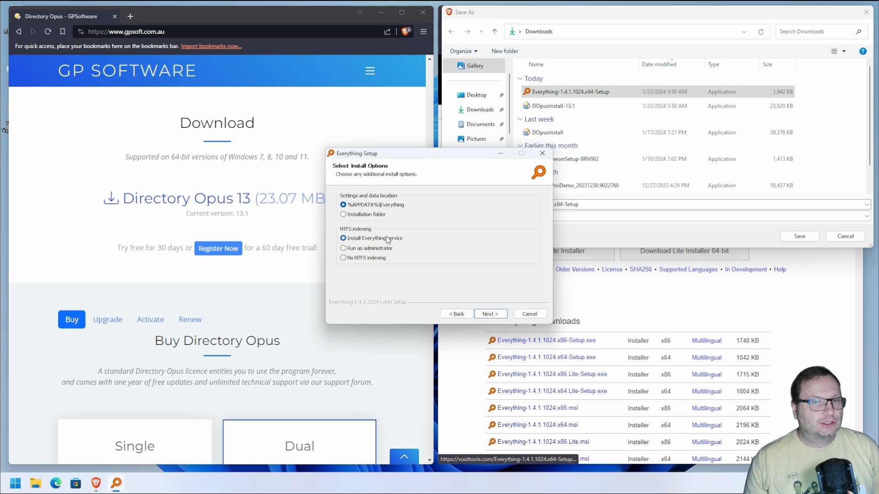
{"action": "left_click", "coordinate": [489, 315]}
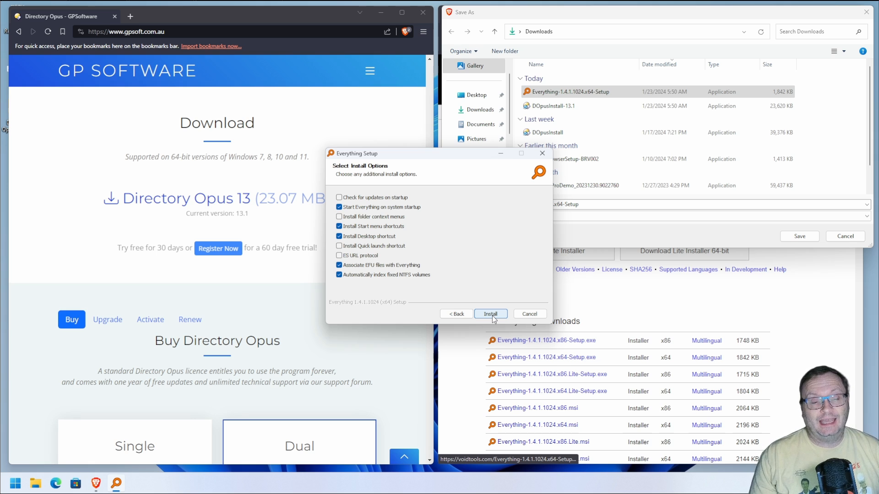
{"action": "left_click", "coordinate": [490, 315]}
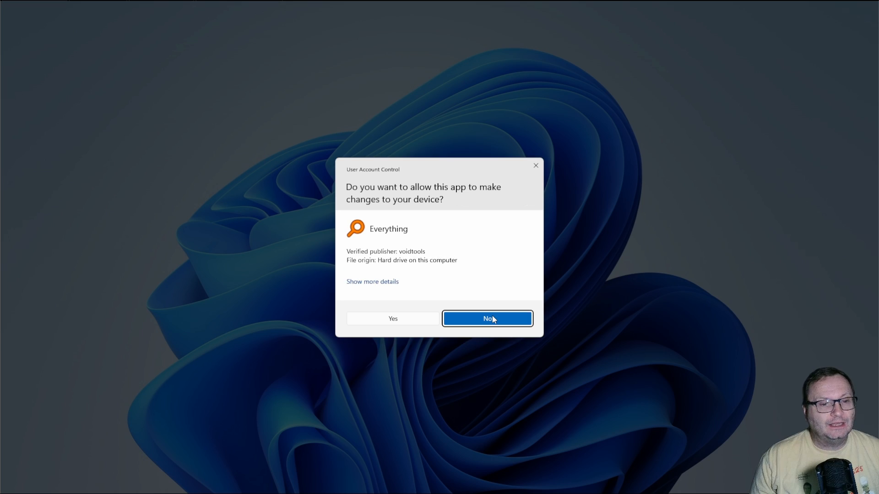
{"action": "left_click", "coordinate": [392, 319]}
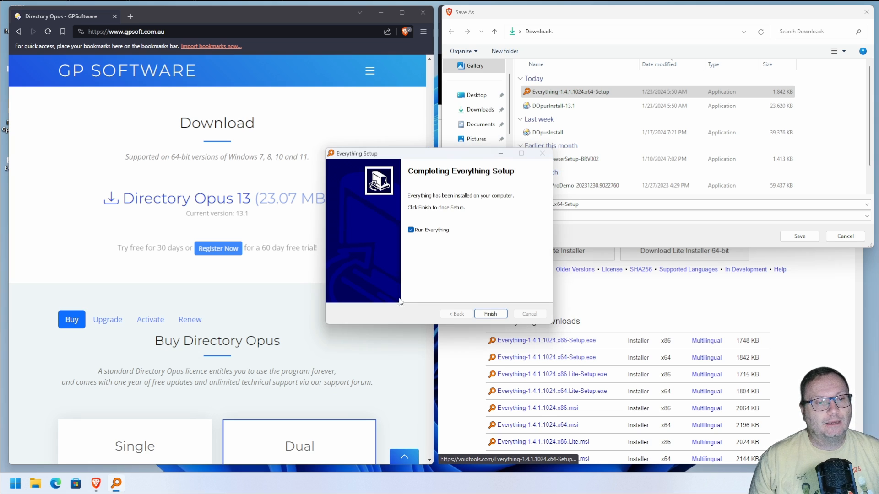
{"action": "left_click", "coordinate": [490, 314]}
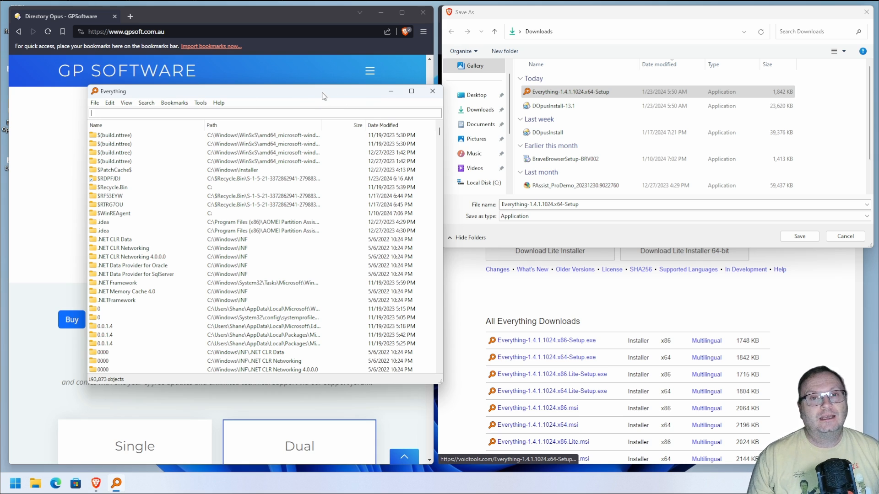
{"action": "left_click", "coordinate": [432, 93]}
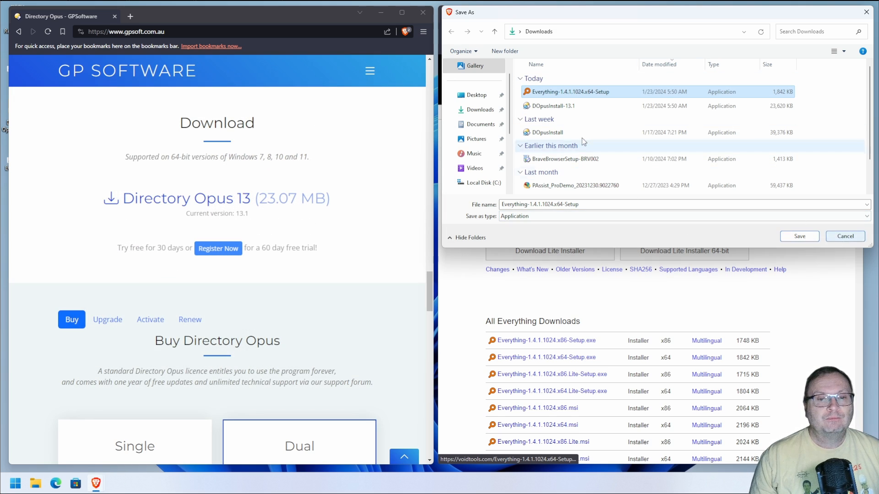
Run DOpusInstall-13.1 from the Downloads folder with permission to change the device, and close the save dialog and both browser windows
{"action": "right_click", "coordinate": [553, 106]}
{"action": "left_click", "coordinate": [573, 114]}
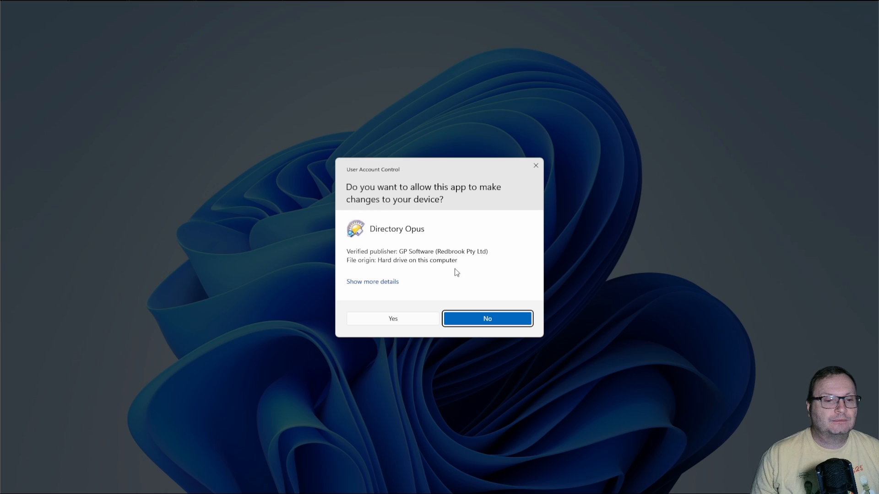
{"action": "left_click", "coordinate": [379, 323]}
{"action": "left_click", "coordinate": [867, 12]}
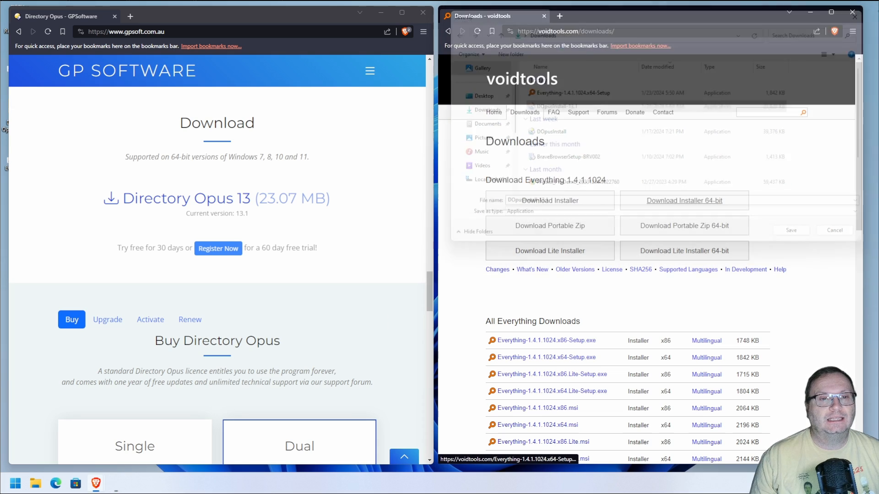
{"action": "left_click", "coordinate": [421, 14]}
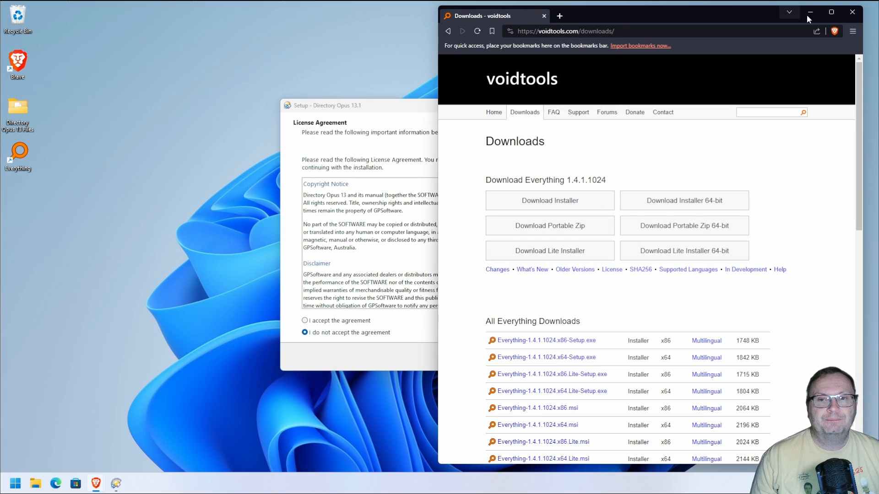
{"action": "left_click", "coordinate": [852, 12]}
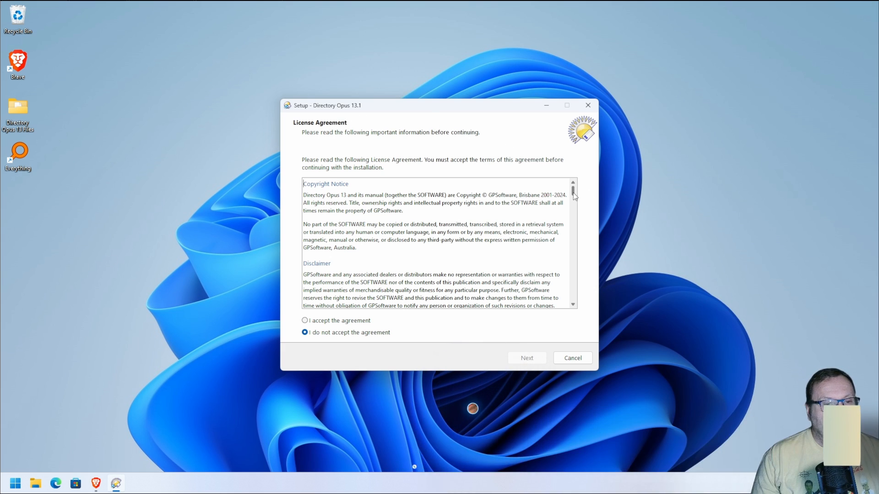
Accept the Directory Opus license agreement and keep the default destination C:\Program Files\GPSoftware\Directory Opus
{"action": "mouse_move", "coordinate": [573, 190]}
{"action": "left_mouse_down"}
{"action": "mouse_move", "coordinate": [572, 304]}
{"action": "mouse_move", "coordinate": [570, 176]}
{"action": "left_mouse_up"}
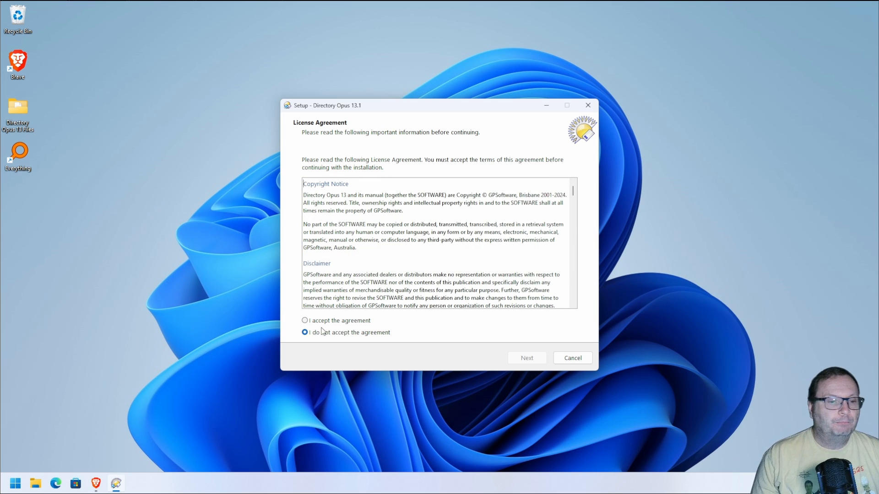
{"action": "left_click", "coordinate": [305, 320]}
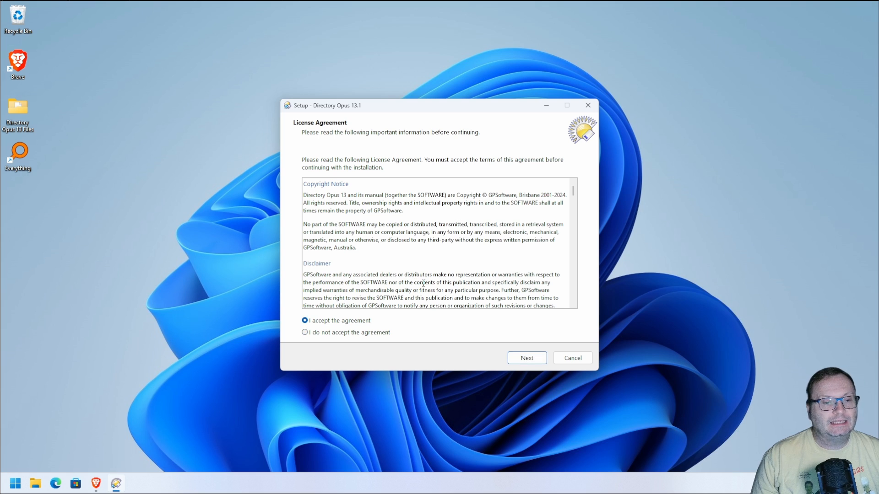
{"action": "left_click", "coordinate": [527, 358]}
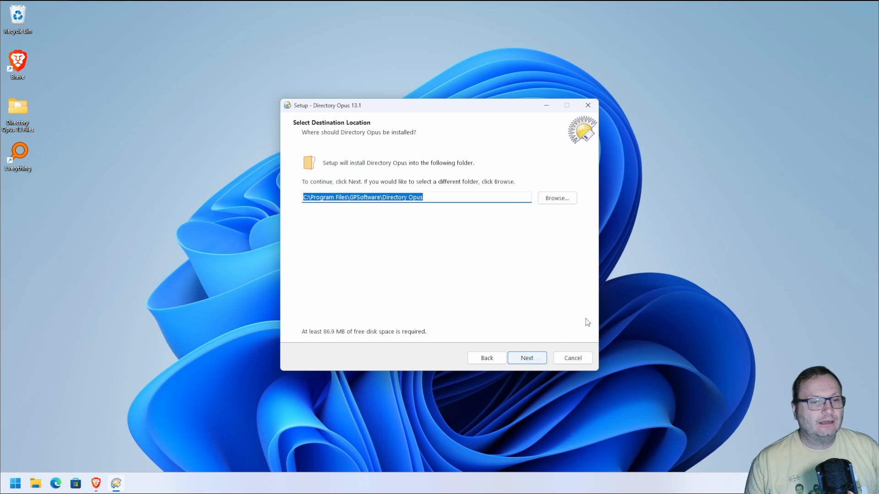
{"action": "left_click", "coordinate": [527, 358]}
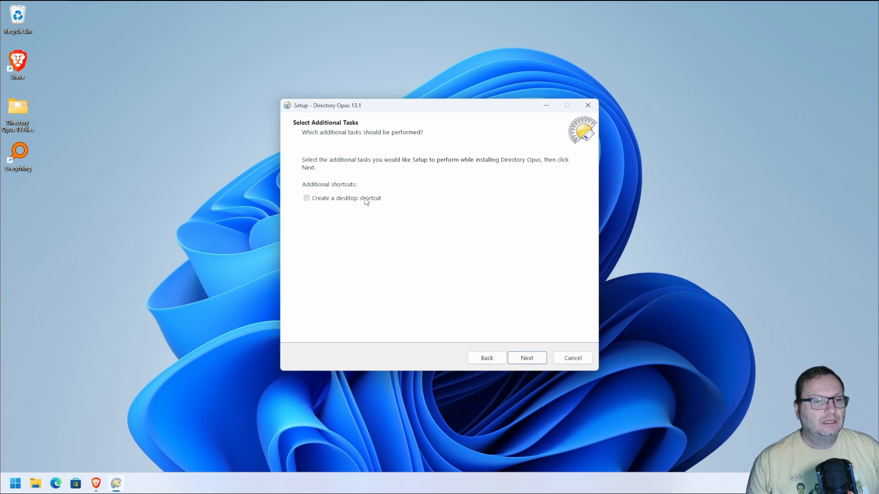
Install Directory Opus with a desktop shortcut and launch it when setup finishes
{"action": "left_click", "coordinate": [367, 200]}
{"action": "left_click", "coordinate": [531, 358]}
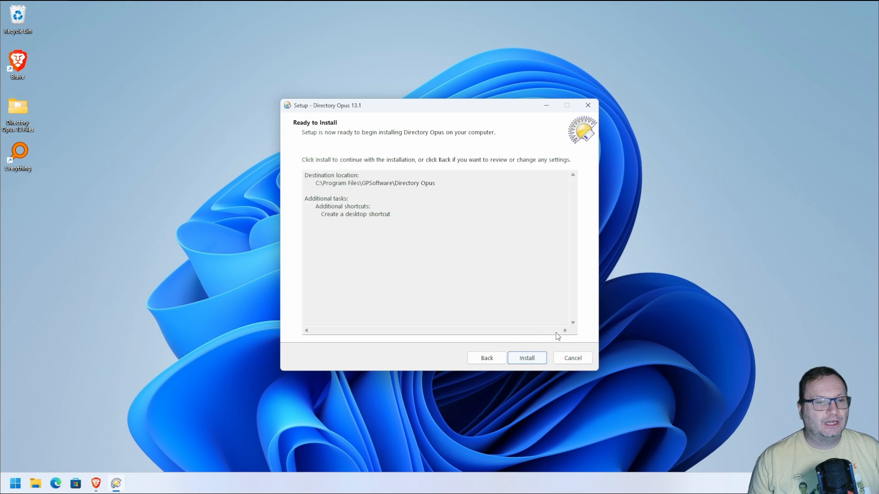
{"action": "left_click", "coordinate": [526, 358]}
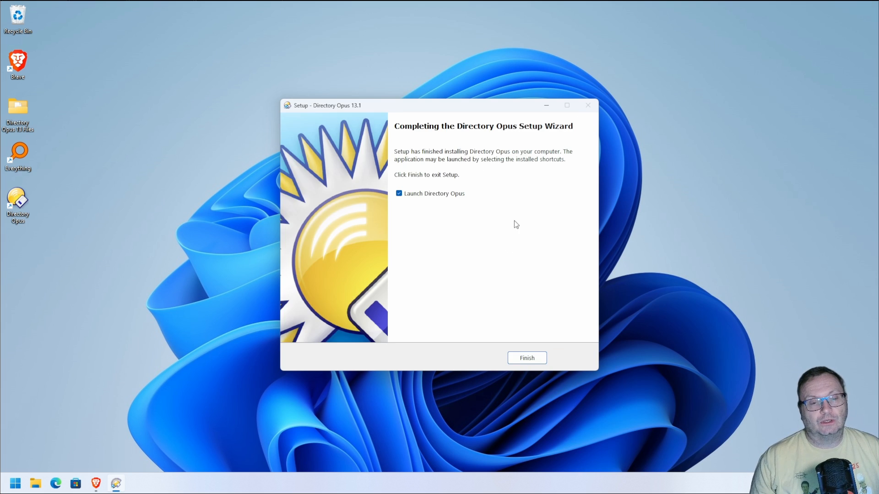
{"action": "left_click", "coordinate": [526, 358]}
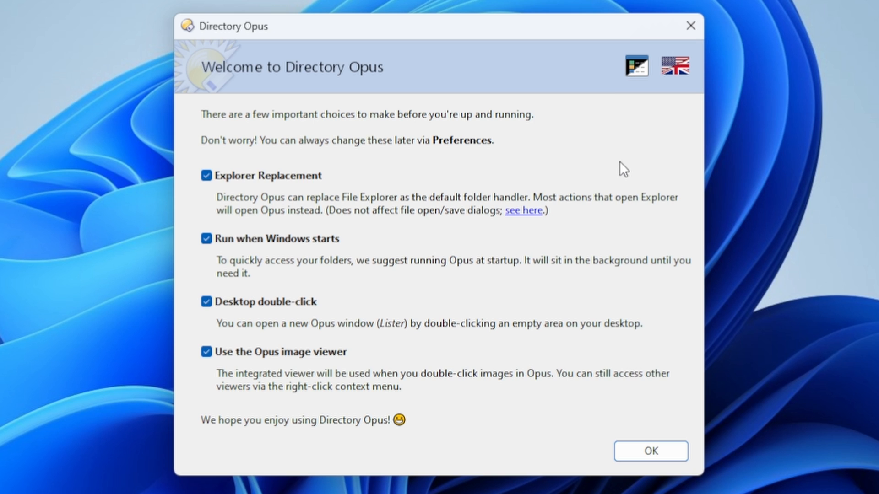
Switch Directory Opus to dark mode and accept all four enabled startup choices in the welcome dialog
{"action": "left_click", "coordinate": [633, 69]}
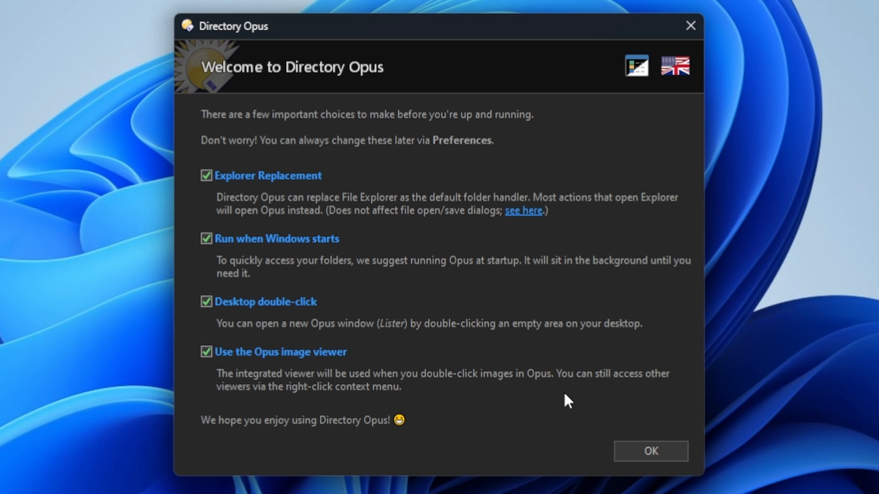
{"action": "left_click", "coordinate": [652, 452]}
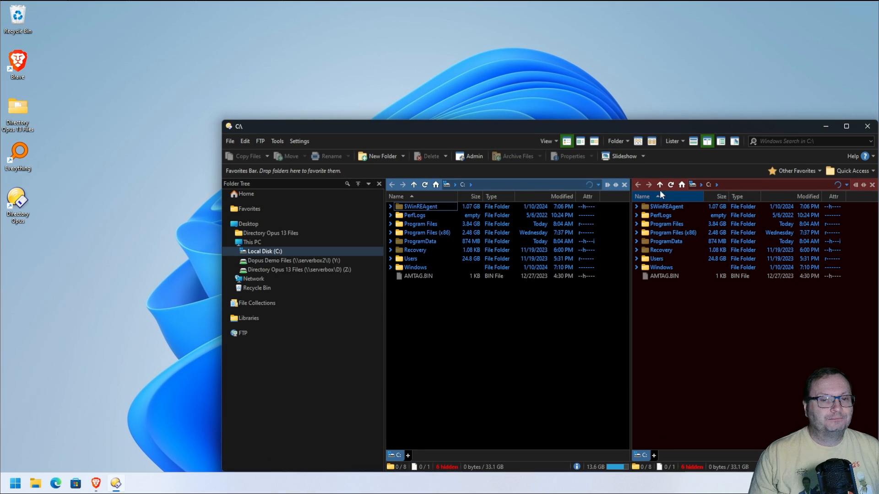
Move the file manager window fully onto the desktop and maximize it
{"action": "left_click_drag", "start_coordinate": [471, 128], "coordinate": [353, 56]}
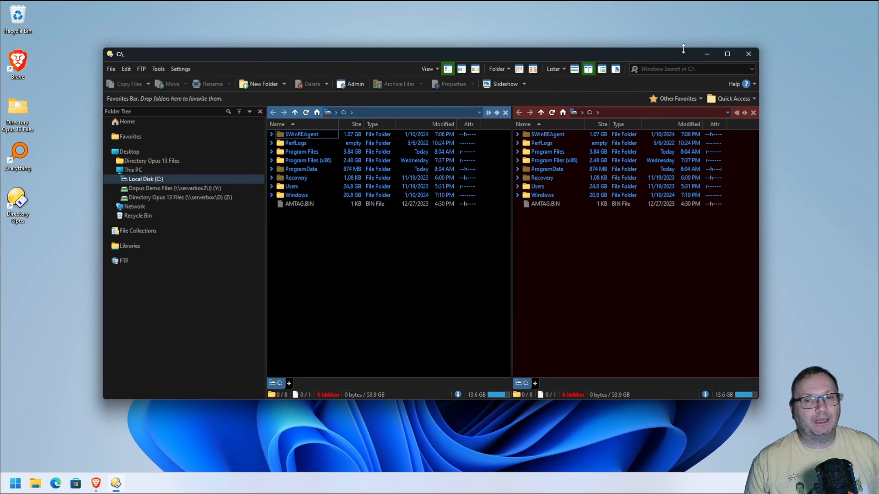
{"action": "mouse_move", "coordinate": [728, 54]}
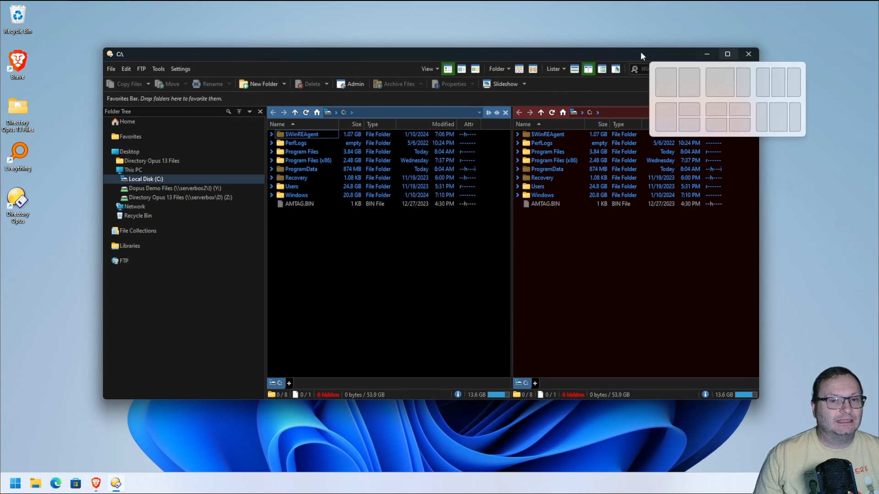
{"action": "left_click", "coordinate": [732, 55]}
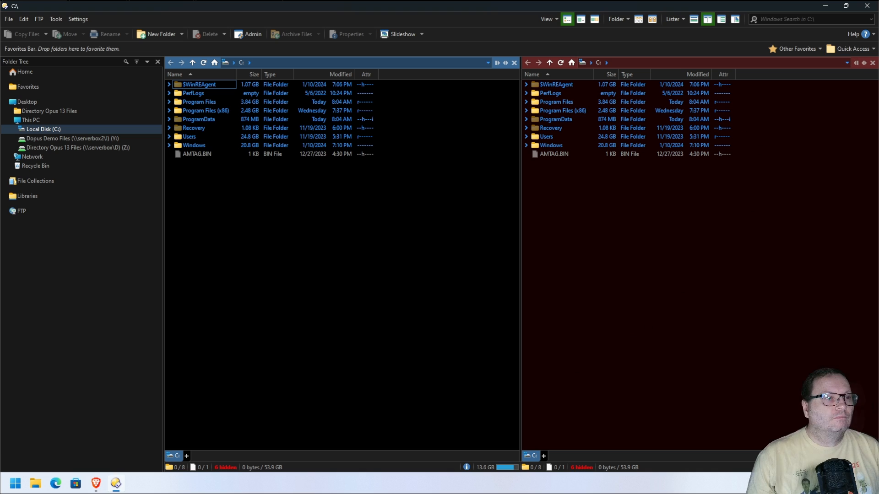
Open the Directory Opus Preferences and advance the introductory tour to the tip about the search field
{"action": "left_click", "coordinate": [81, 20]}
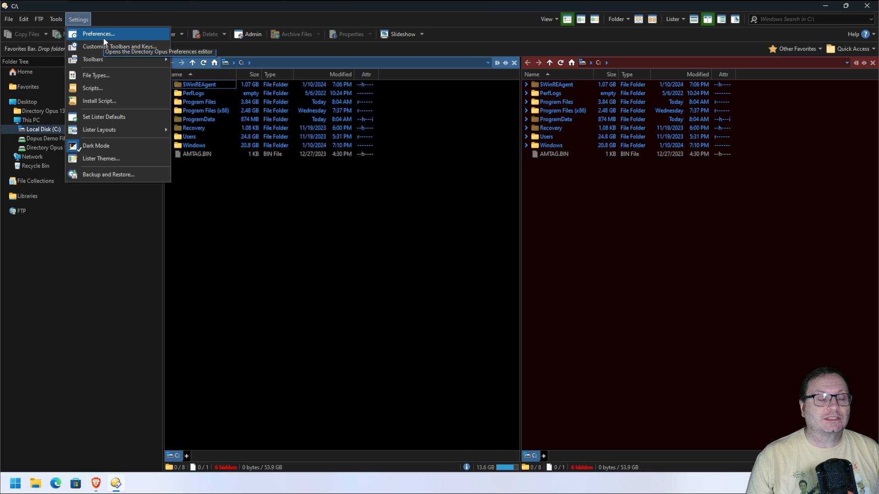
{"action": "left_click", "coordinate": [105, 33]}
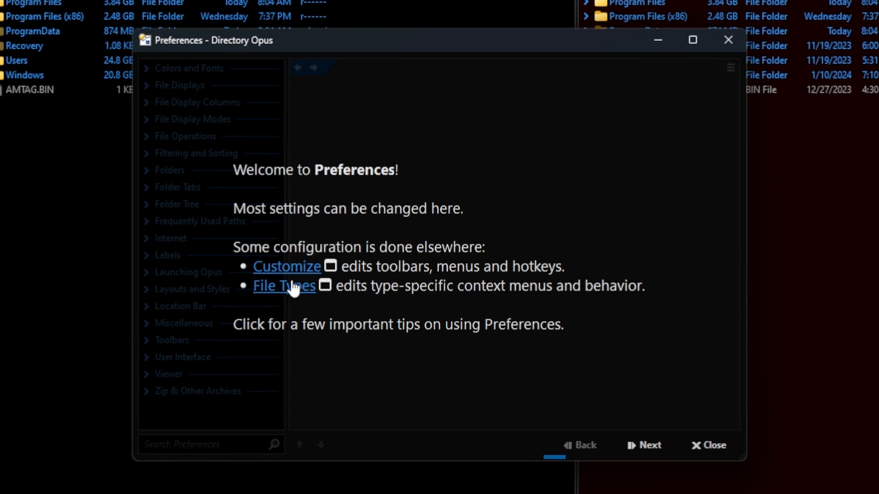
{"action": "left_click", "coordinate": [650, 446]}
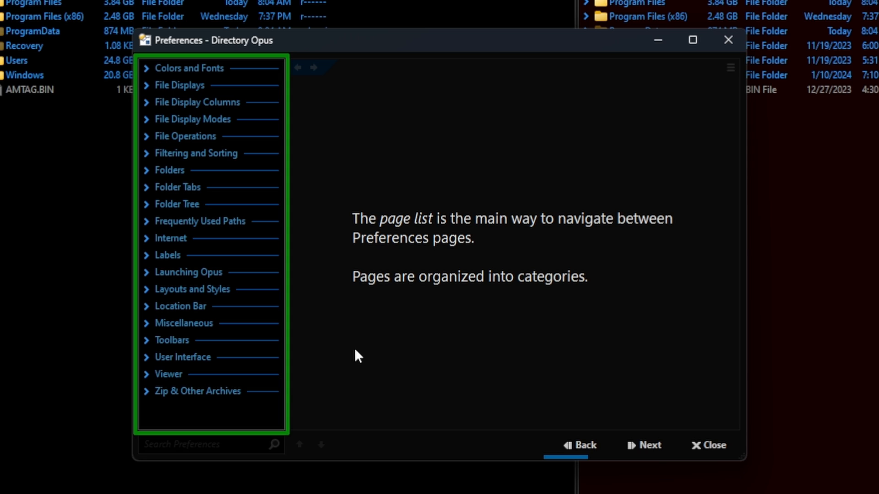
{"action": "left_click", "coordinate": [639, 438]}
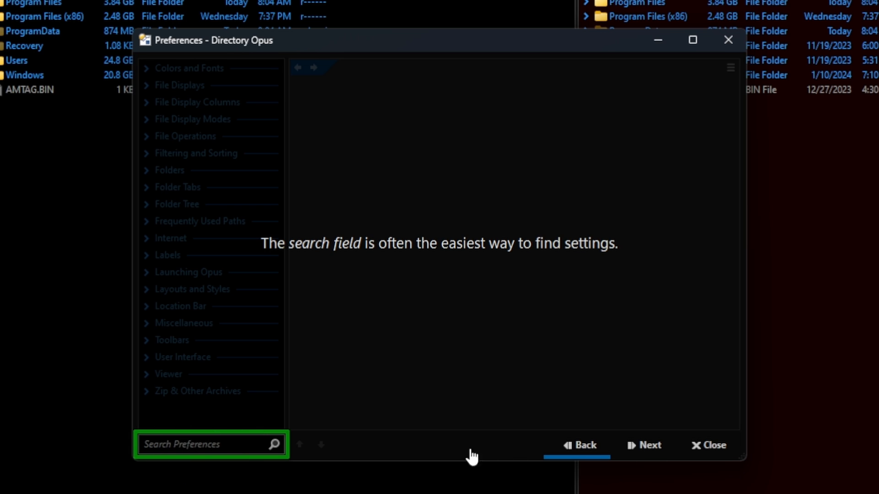
Search the Preferences for "dark mode" and advance the tour to the page header tip
{"action": "left_click", "coordinate": [212, 451]}
{"action": "type", "text": "dark mode"}
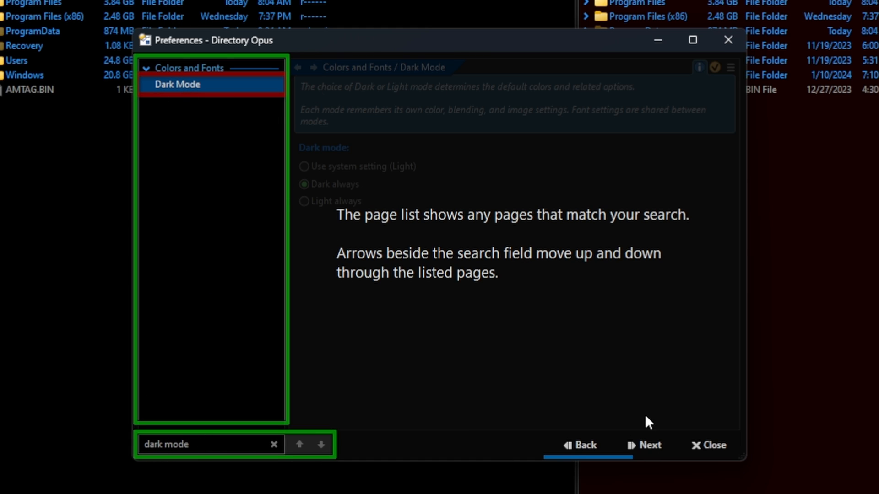
{"action": "left_click", "coordinate": [649, 446]}
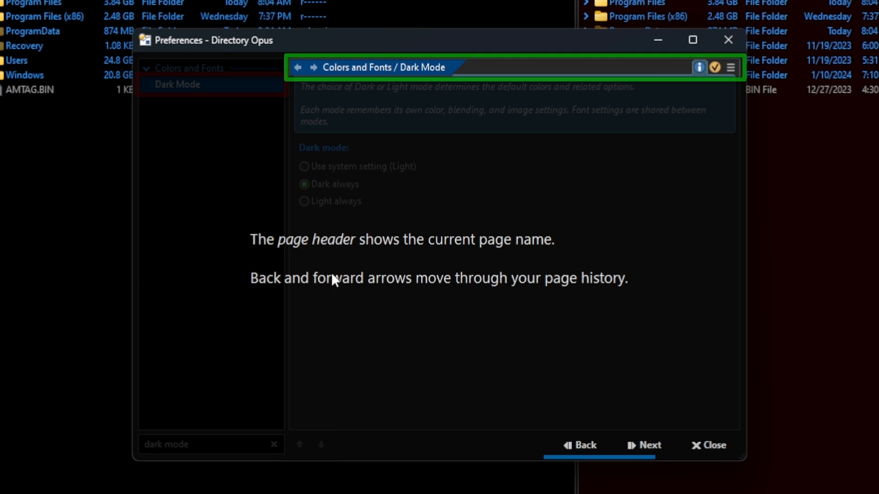
Advance through the remaining Preferences introduction tips, from the page header to the page menu, and finish the tour
{"action": "left_click", "coordinate": [647, 447]}
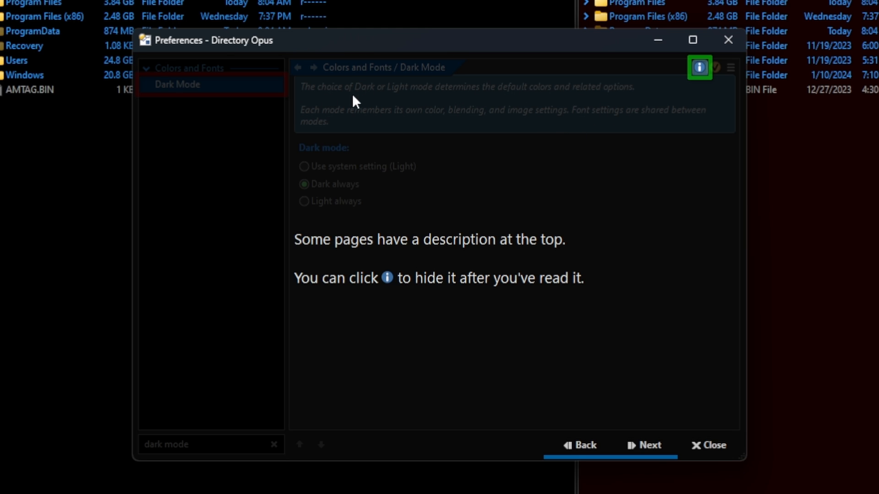
{"action": "left_click", "coordinate": [637, 446]}
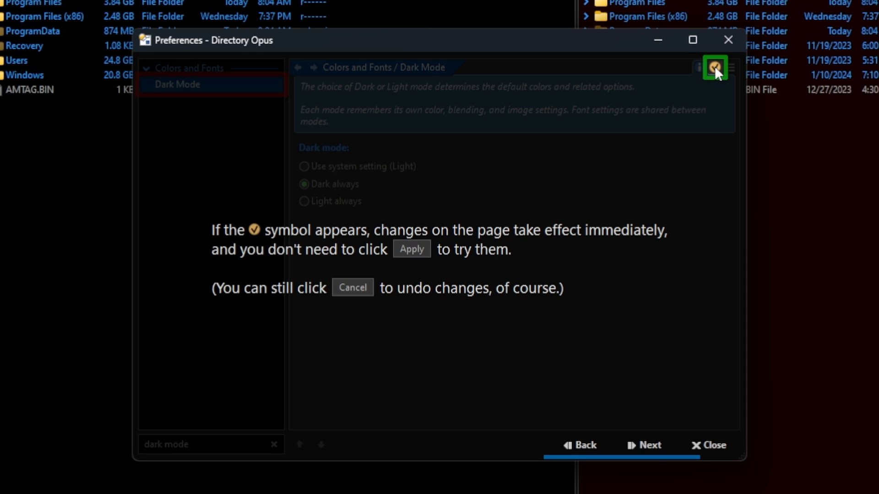
{"action": "left_click", "coordinate": [648, 448]}
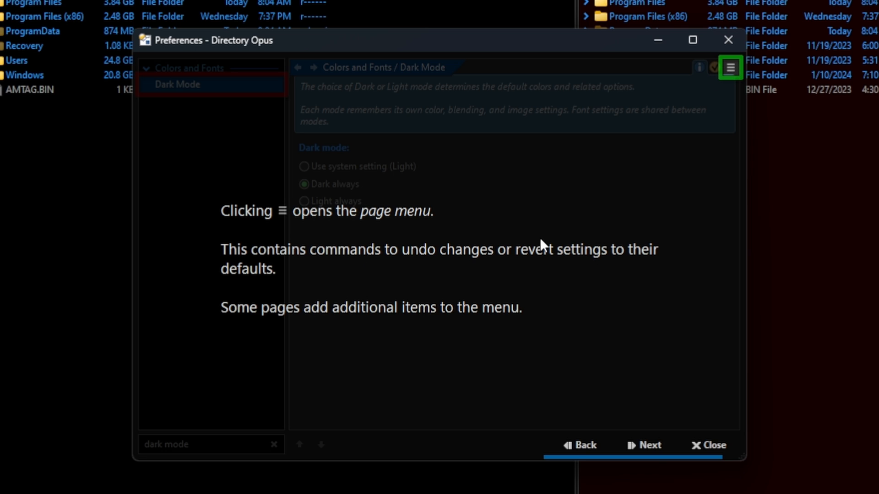
{"action": "left_click", "coordinate": [650, 446]}
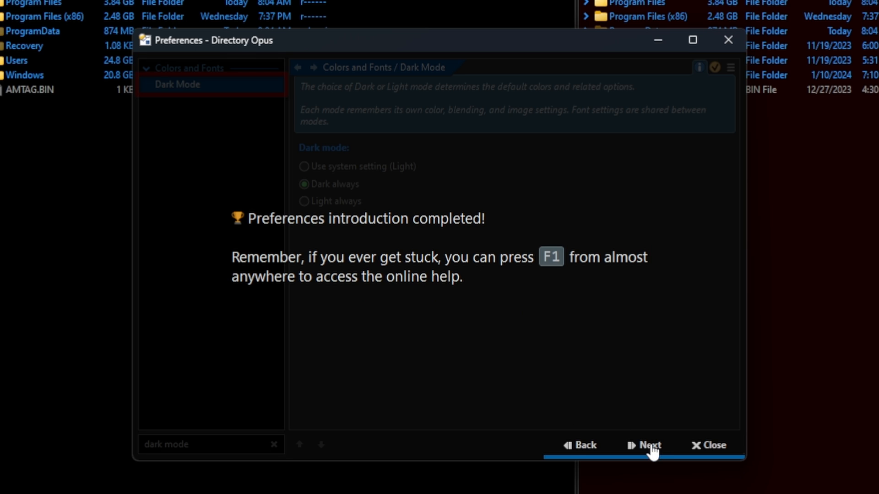
{"action": "left_click", "coordinate": [650, 446]}
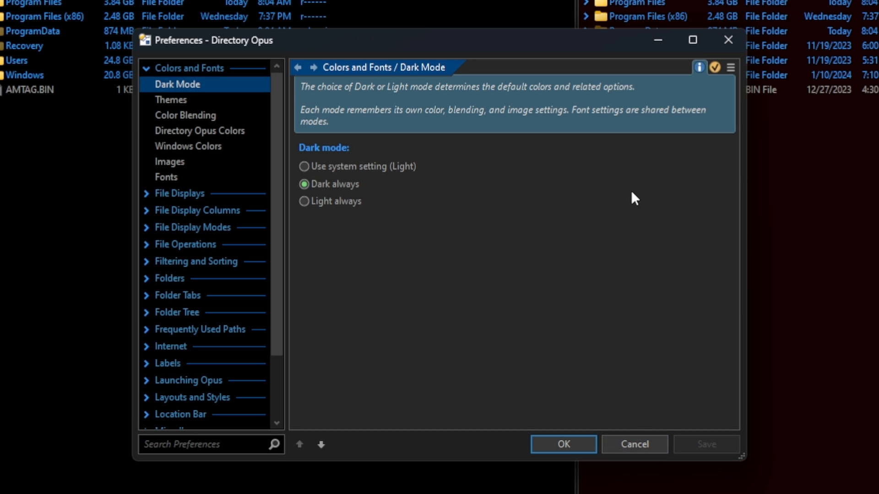
Search the Preferences for "font" and look over the elements whose fonts can be configured on the Fonts page
{"action": "left_click", "coordinate": [181, 446]}
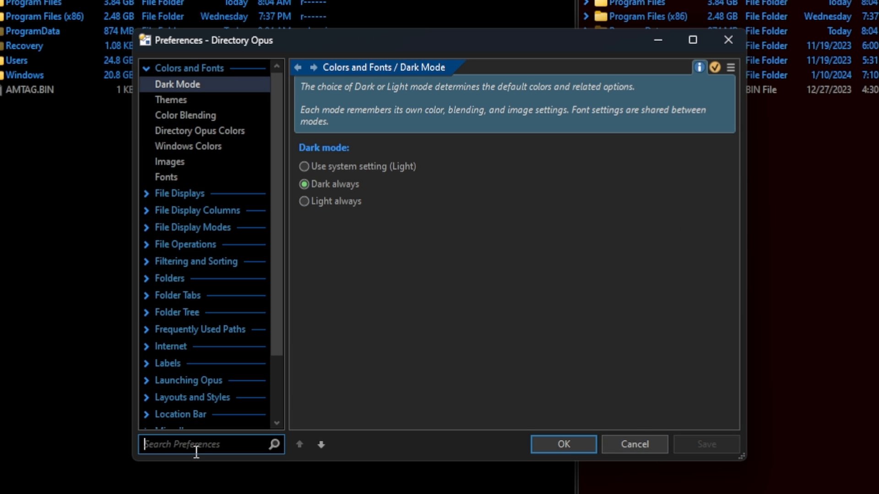
{"action": "type", "text": "font"}
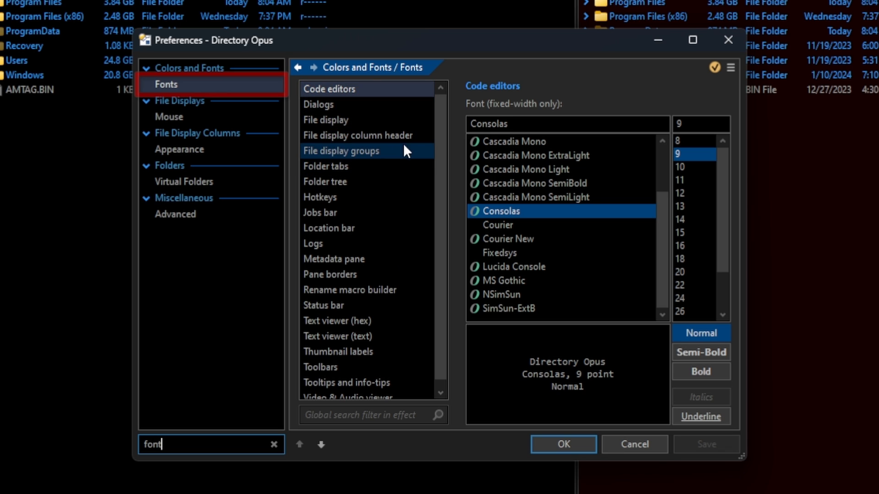
{"action": "scroll", "coordinate": [435, 141], "scroll_direction": "down", "scroll_amount": 1}
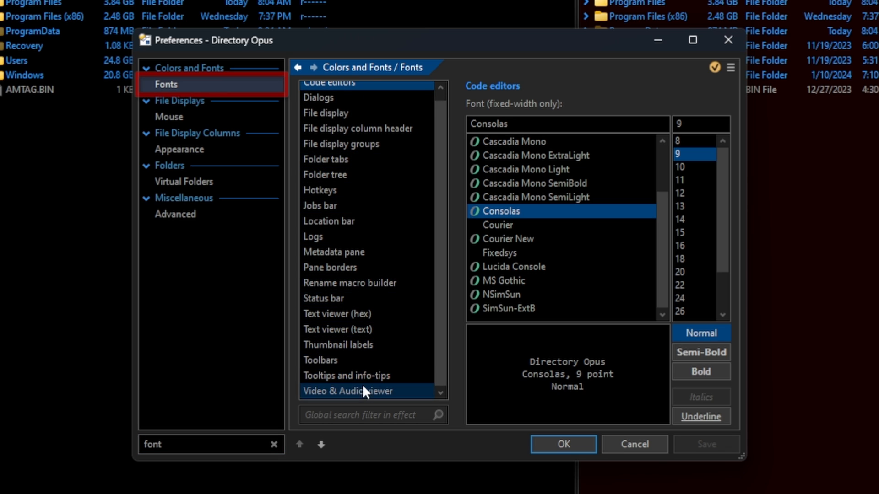
{"action": "scroll", "coordinate": [338, 137], "scroll_direction": "up", "scroll_amount": 1}
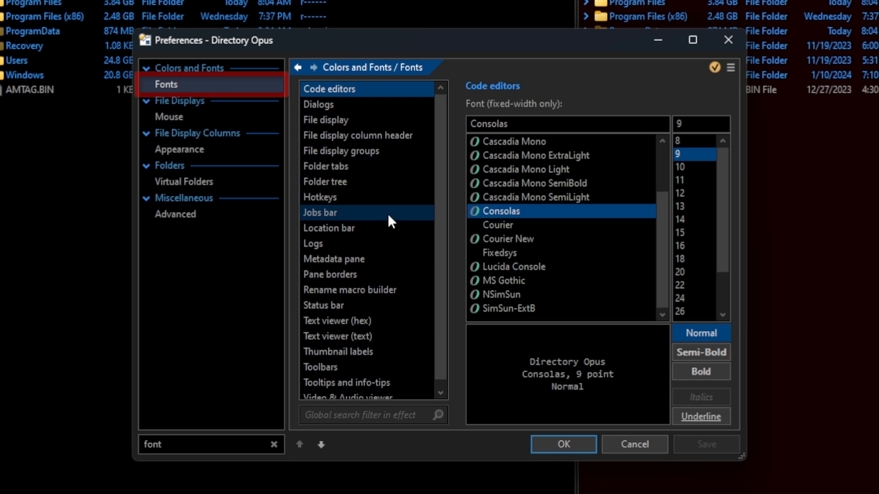
{"action": "scroll", "coordinate": [387, 213], "scroll_direction": "down", "scroll_amount": 1}
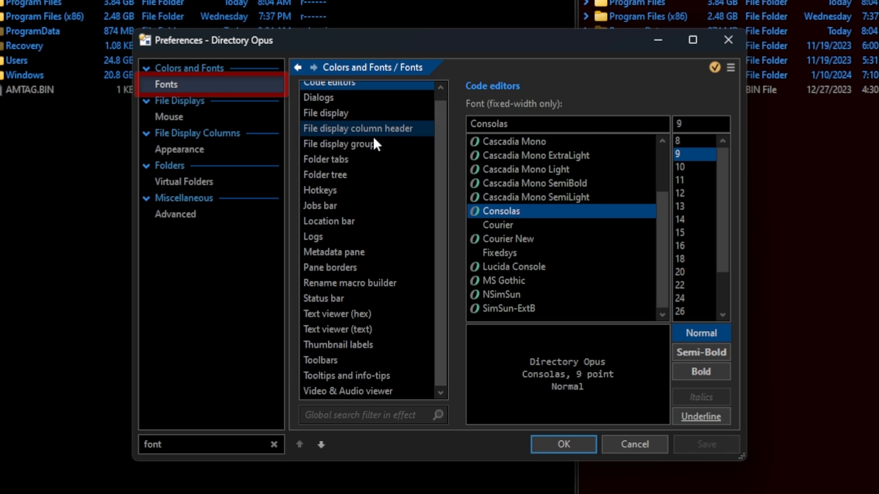
{"action": "scroll", "coordinate": [372, 134], "scroll_direction": "up", "scroll_amount": 1}
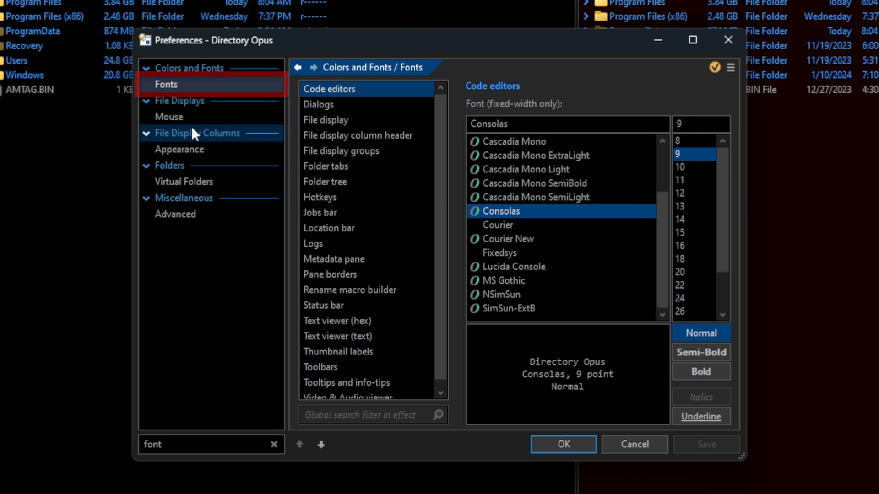
Open the File Displays mouse settings and try out font zooming in both the source and destination file displays
{"action": "left_click", "coordinate": [169, 117]}
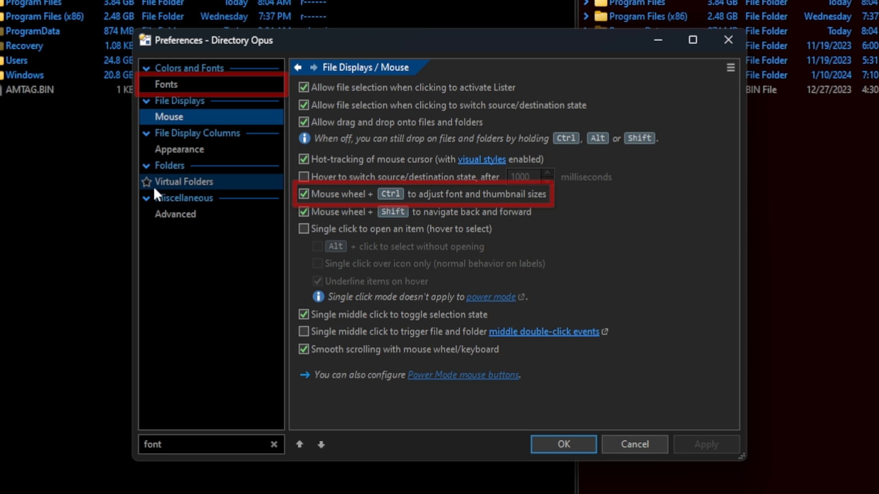
{"action": "scroll", "coordinate": [26, 179], "scroll_direction": "up", "scroll_amount": 5, "text": "ctrl"}
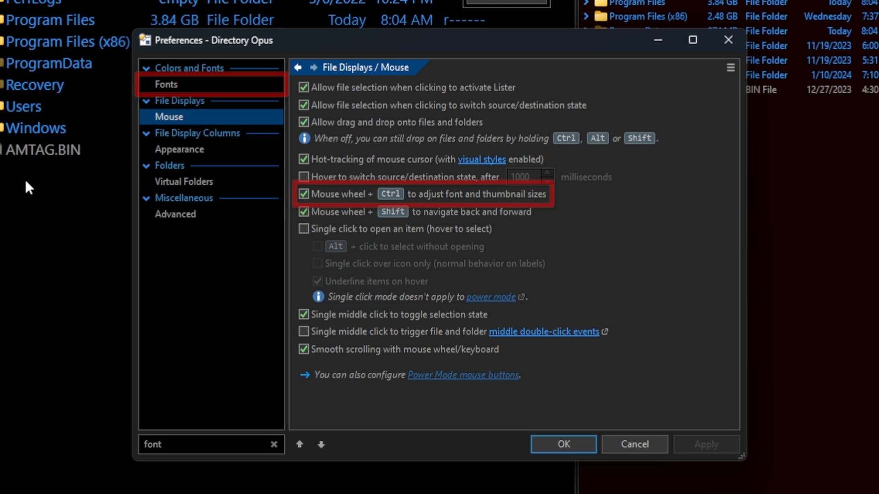
{"action": "scroll", "coordinate": [26, 179], "scroll_direction": "down", "scroll_amount": 5, "text": "ctrl"}
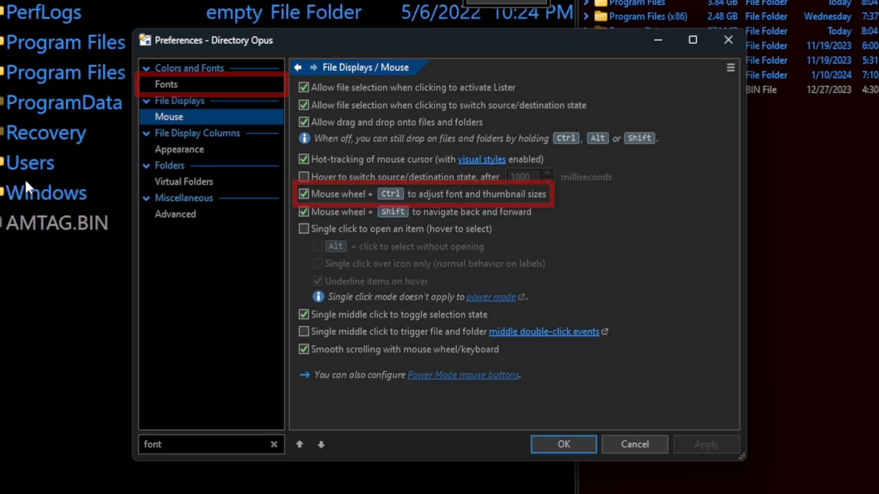
{"action": "scroll", "coordinate": [812, 137], "scroll_direction": "up", "scroll_amount": 5, "text": "ctrl"}
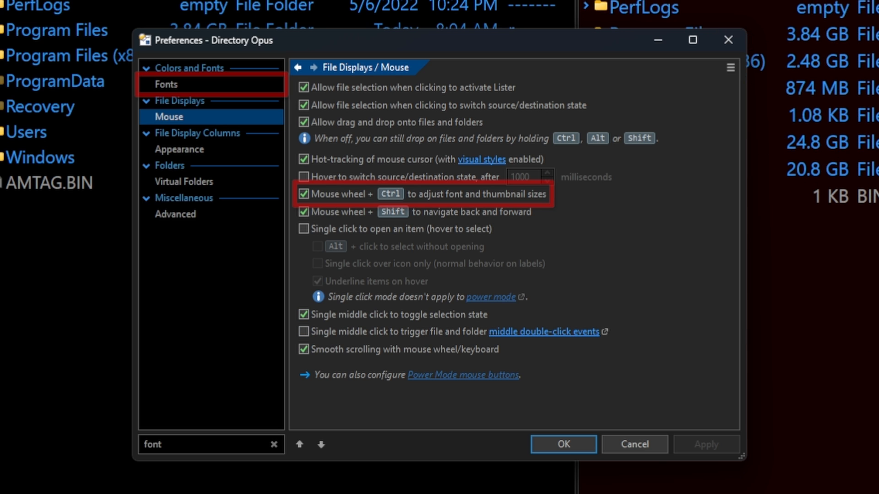
{"action": "scroll", "coordinate": [69, 183], "scroll_direction": "up", "scroll_amount": 2, "text": "ctrl"}
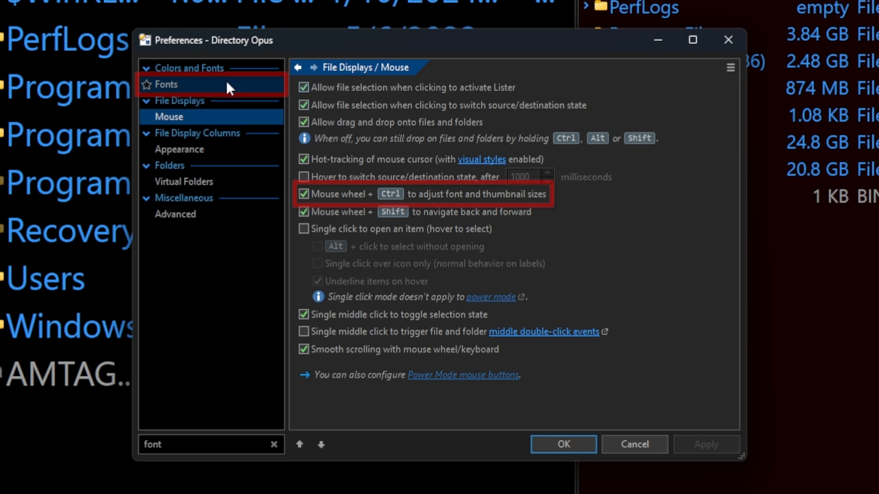
Reduce the oversized font in the source file display to a comfortable size and apply it to both file displays
{"action": "key", "text": "Escape"}
{"action": "scroll", "coordinate": [73, 143], "scroll_direction": "down", "scroll_amount": 4, "text": "ctrl"}
{"action": "scroll", "coordinate": [73, 143], "scroll_direction": "up", "scroll_amount": 1, "text": "ctrl"}
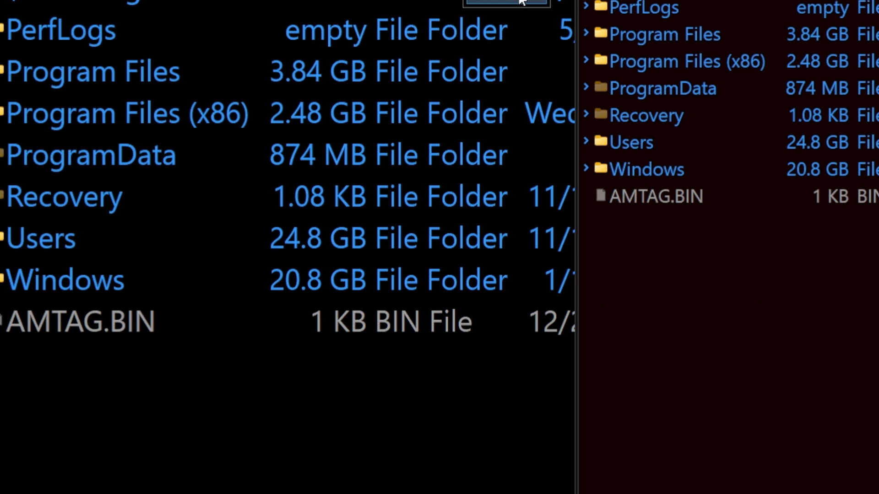
{"action": "scroll", "coordinate": [457, 64], "scroll_direction": "down", "scroll_amount": 2, "text": "ctrl"}
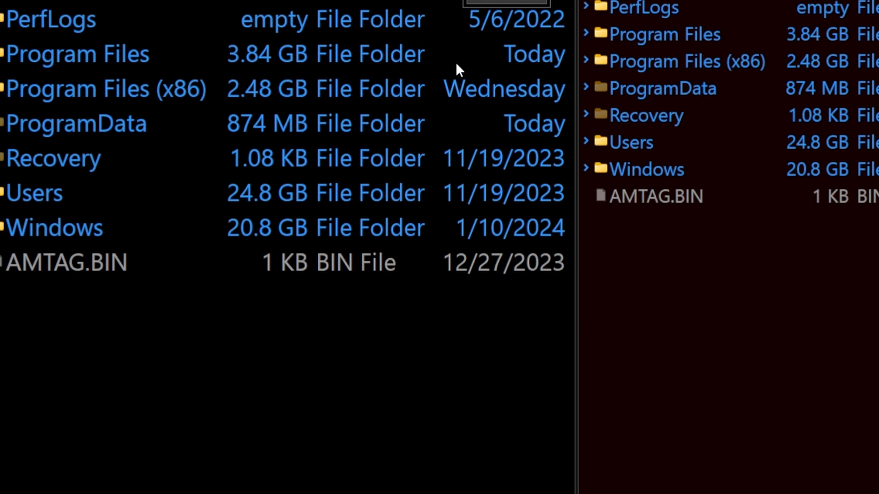
{"action": "left_click", "coordinate": [493, 2]}
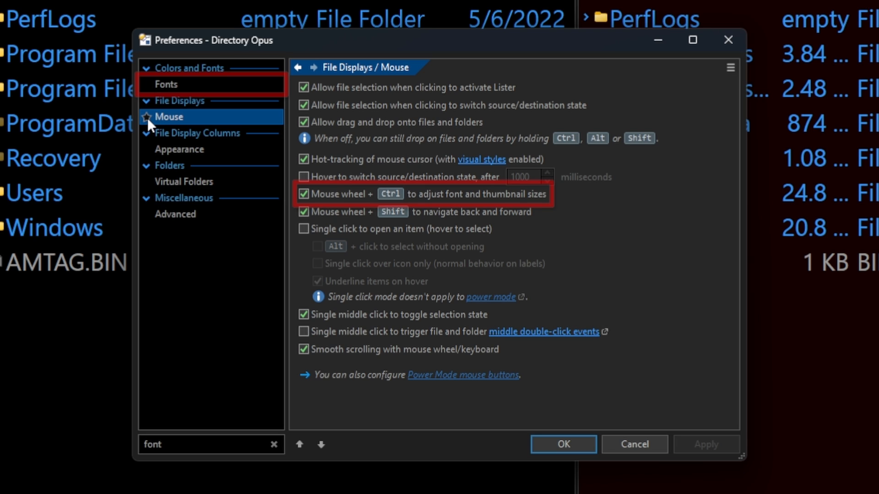
Mark the Fonts page as a favorite in the Preferences and accept the dialog
{"action": "left_click", "coordinate": [149, 82]}
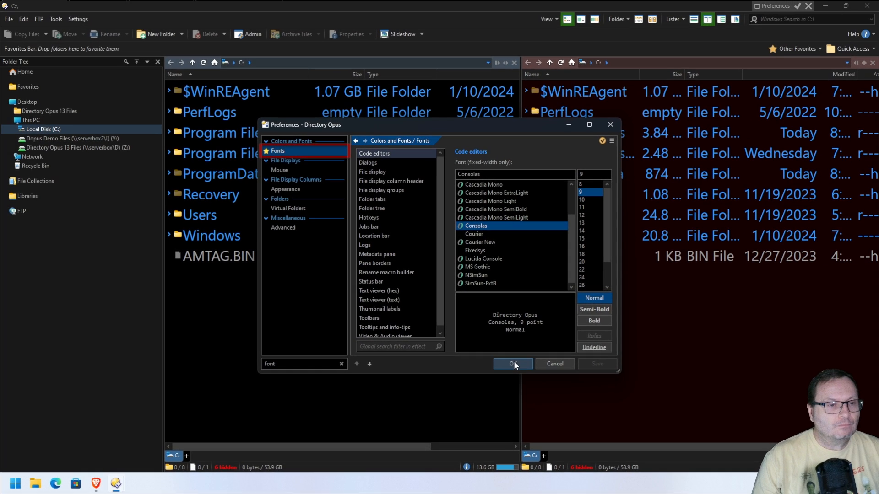
{"action": "left_click", "coordinate": [513, 363]}
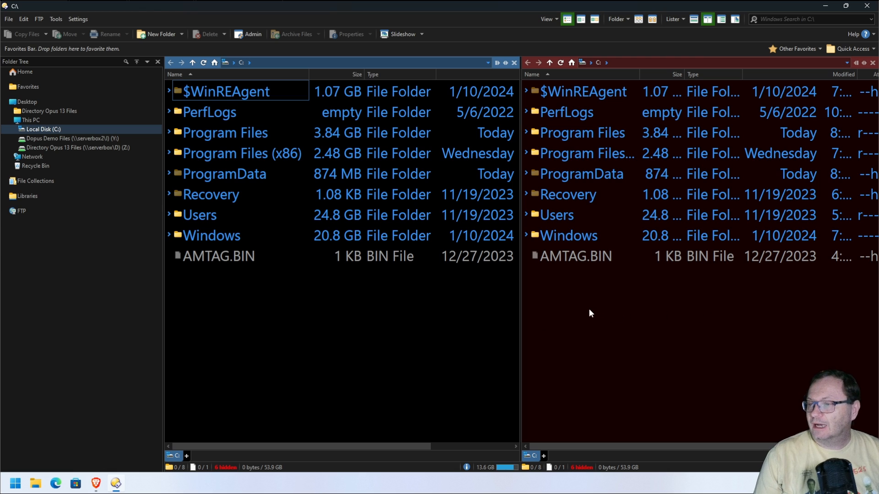
Open the toolbar and key customization dialog and look through its Toolbars, Context Menus, Commands and User Commands pages
{"action": "left_click", "coordinate": [87, 20]}
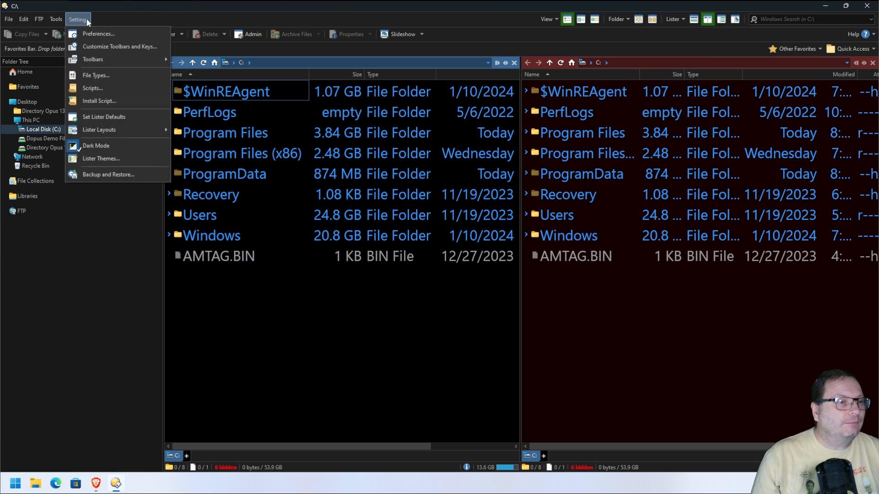
{"action": "left_click", "coordinate": [90, 48]}
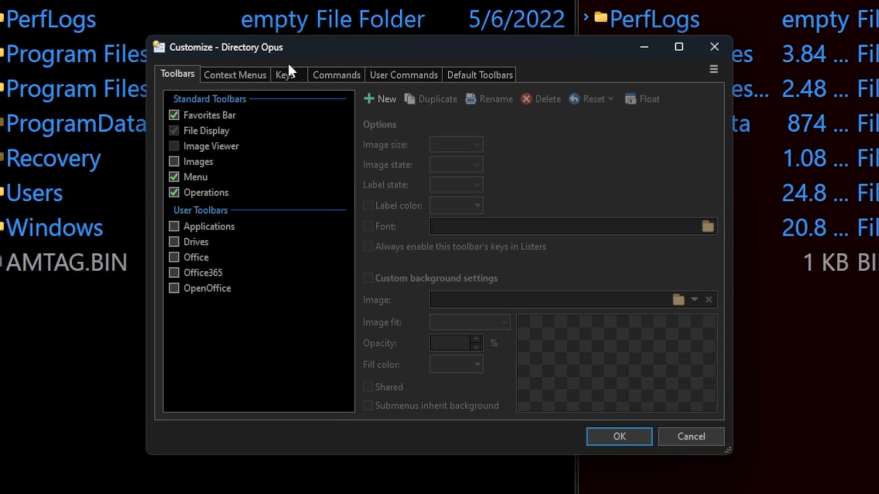
{"action": "left_click", "coordinate": [227, 74]}
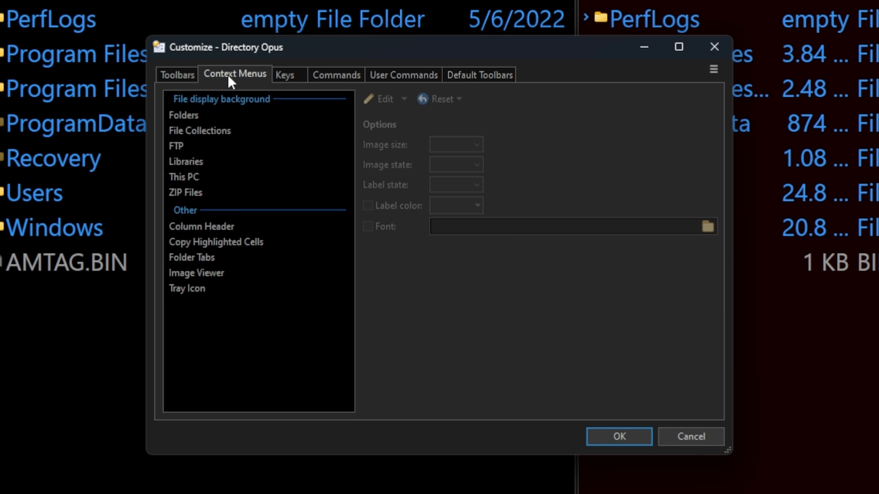
{"action": "left_click", "coordinate": [330, 73]}
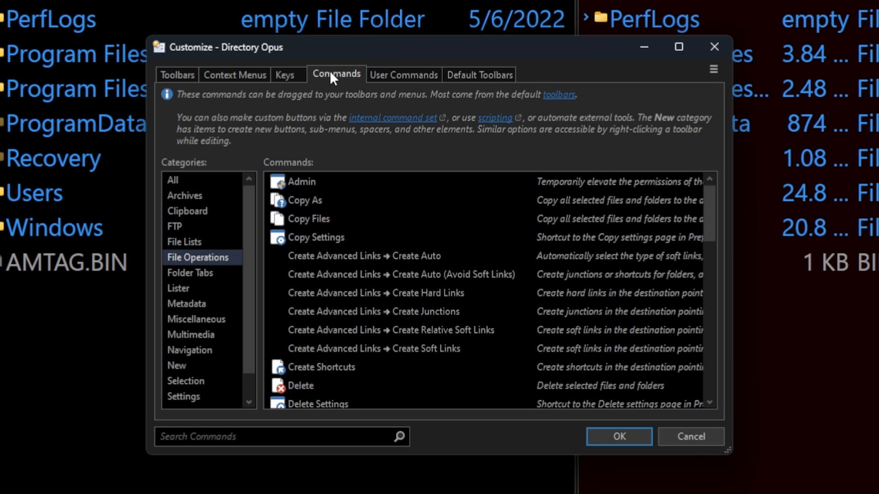
{"action": "left_click", "coordinate": [397, 75]}
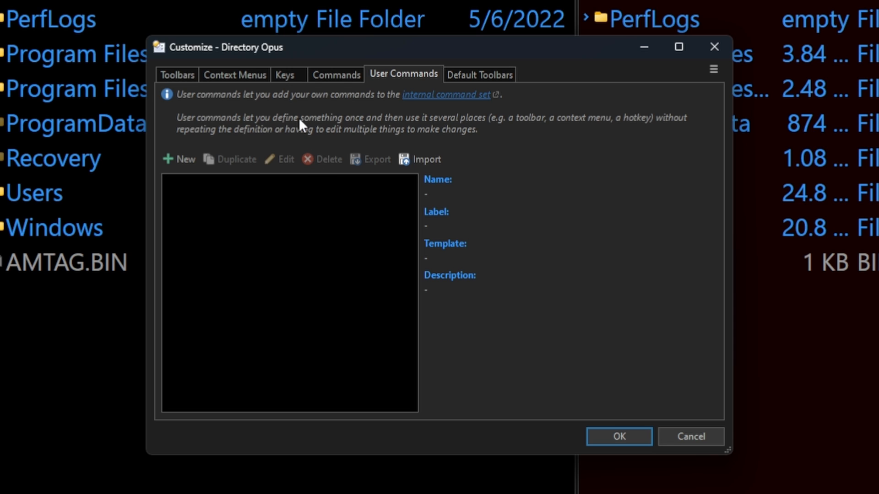
Review the Lister and system-wide hotkeys on the Keys page of the Customize dialog, and close the dialog
{"action": "left_click", "coordinate": [285, 73]}
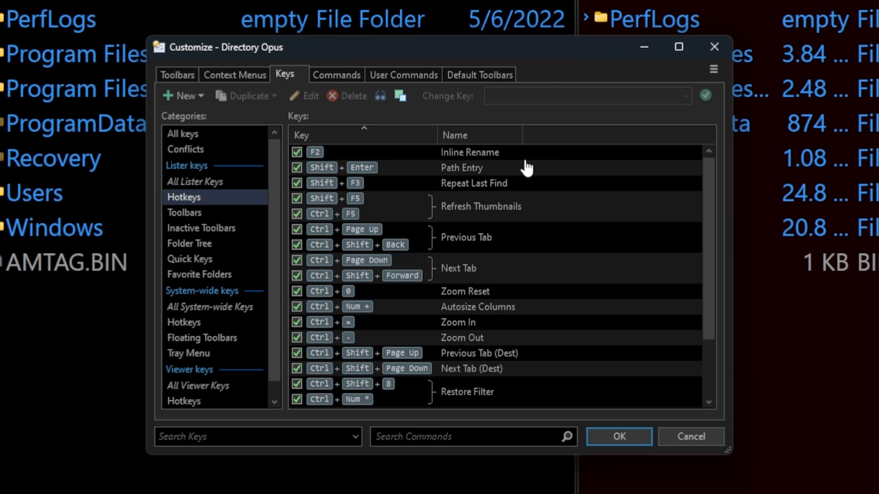
{"action": "left_click_drag", "start_coordinate": [707, 225], "coordinate": [713, 202]}
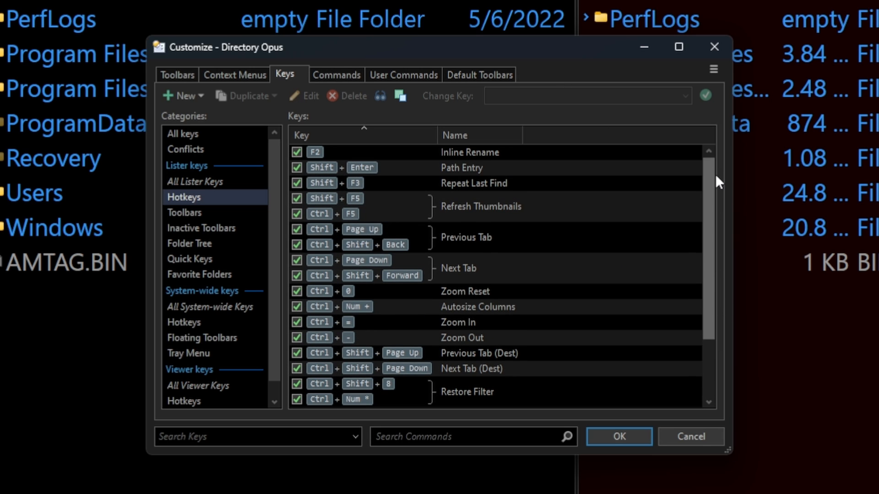
{"action": "left_click", "coordinate": [211, 308]}
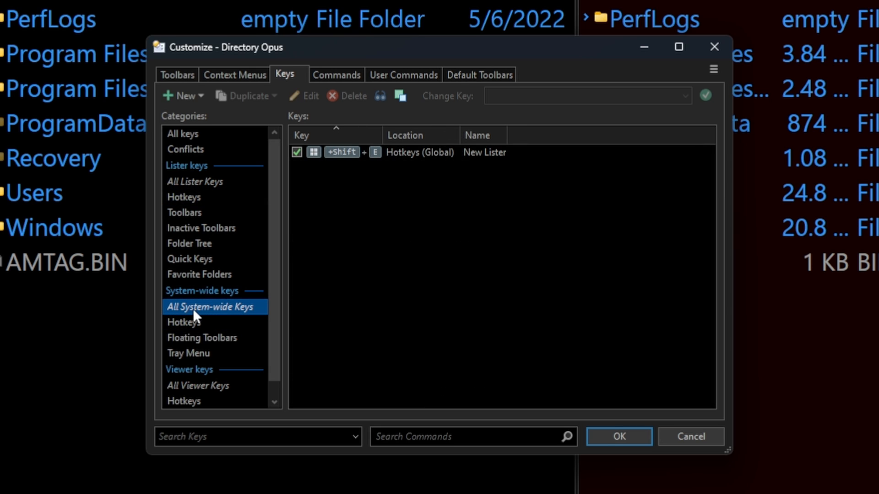
{"action": "left_click", "coordinate": [191, 323]}
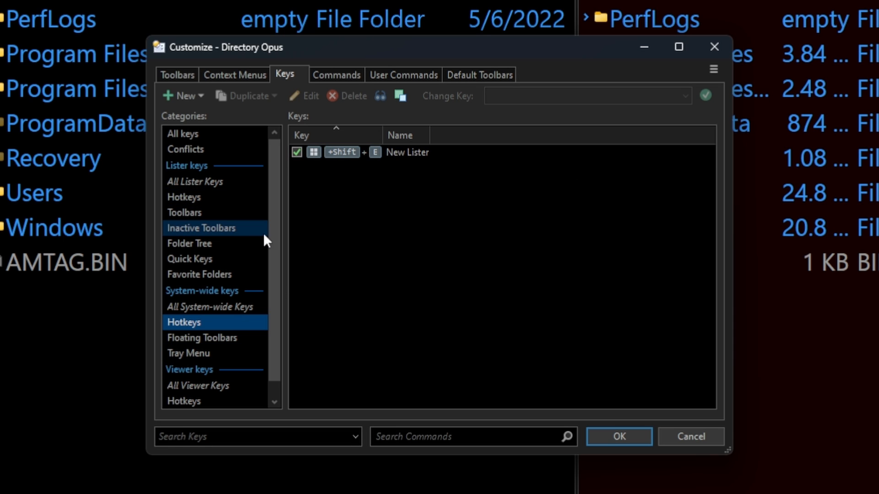
{"action": "left_click", "coordinate": [200, 196]}
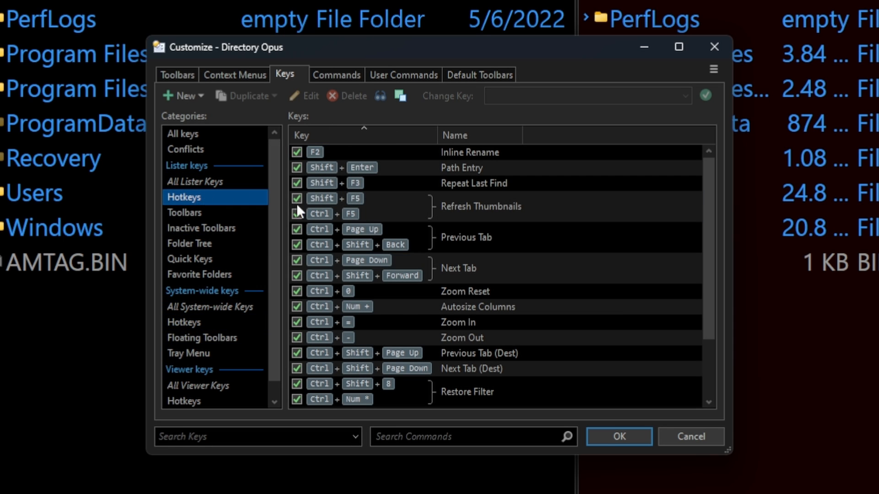
{"action": "scroll", "coordinate": [513, 257], "scroll_direction": "down", "scroll_amount": 2}
{"action": "scroll", "coordinate": [491, 248], "scroll_direction": "up", "scroll_amount": 2}
{"action": "left_click", "coordinate": [372, 167]}
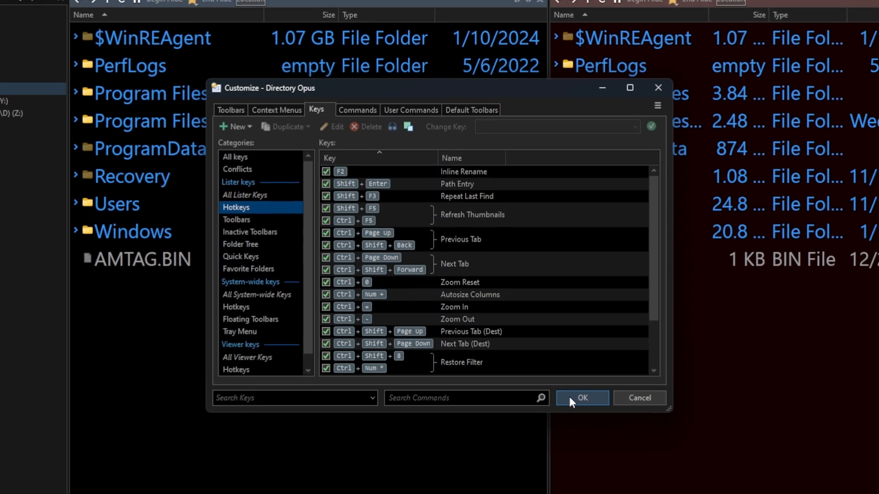
{"action": "left_click", "coordinate": [604, 435]}
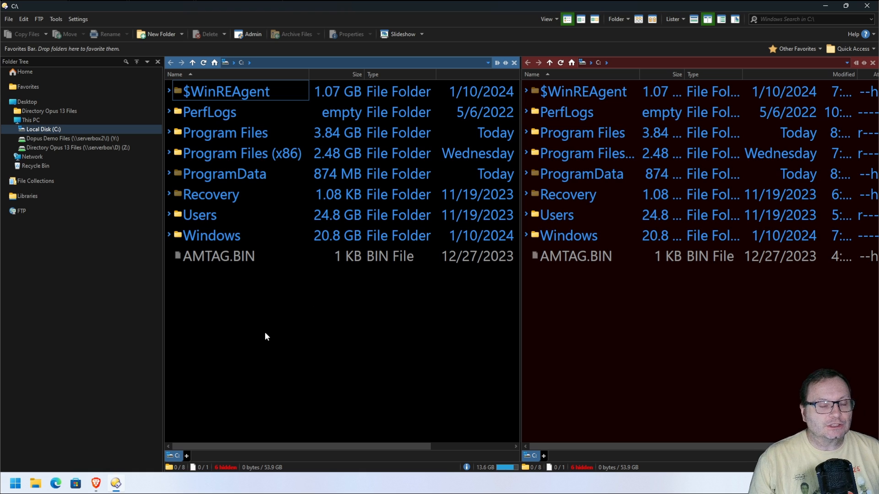
Switch the source state back and forth between the two file displays, ending with the former destination display as source
{"action": "left_click", "coordinate": [634, 316]}
{"action": "left_click", "coordinate": [435, 325]}
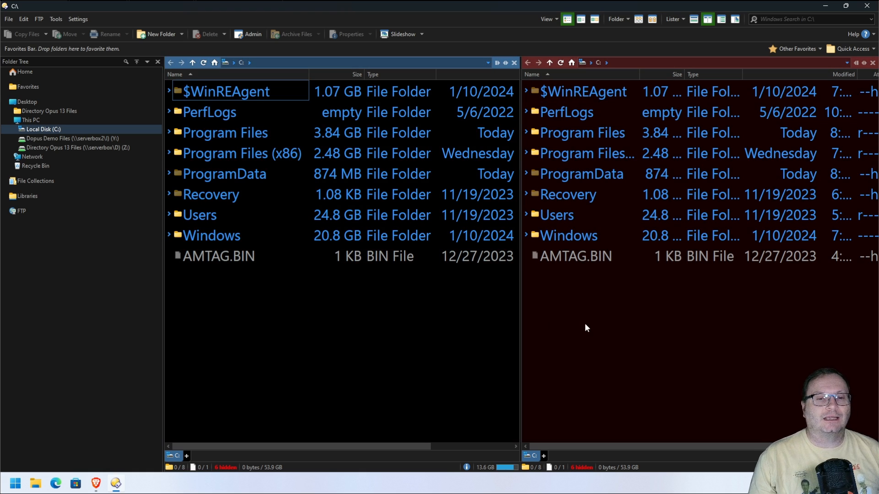
{"action": "left_click", "coordinate": [616, 322]}
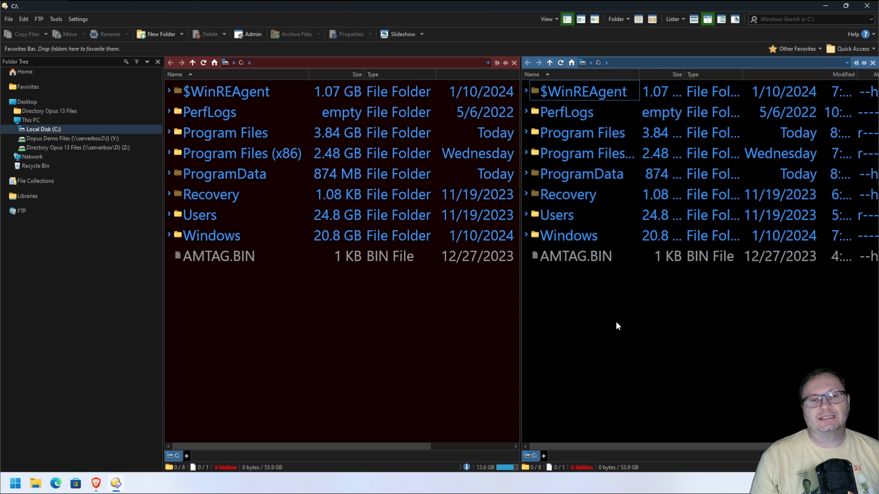
Alternate the source and destination roles between the two C: file displays several times, returning to the display that was initially the source
{"action": "left_click", "coordinate": [460, 331]}
{"action": "left_click", "coordinate": [590, 324]}
{"action": "left_click", "coordinate": [341, 329]}
{"action": "left_click", "coordinate": [592, 320]}
{"action": "left_click", "coordinate": [410, 324]}
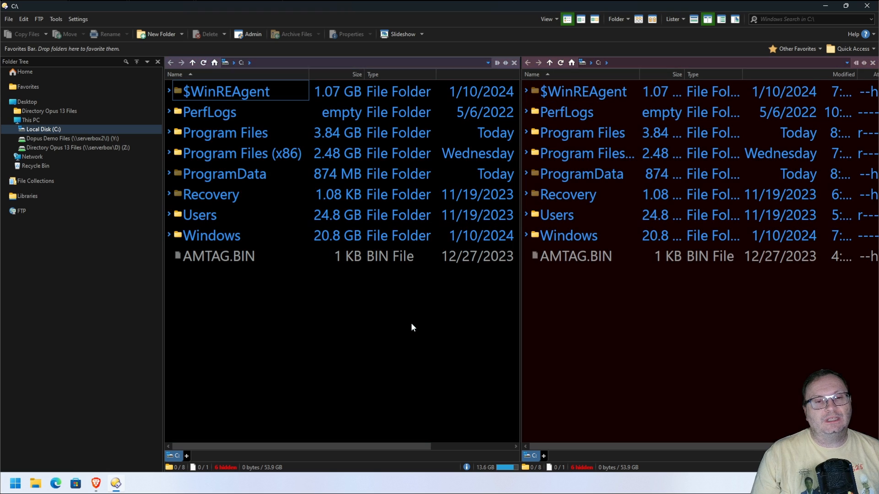
{"action": "left_click", "coordinate": [633, 325]}
{"action": "left_click", "coordinate": [444, 335]}
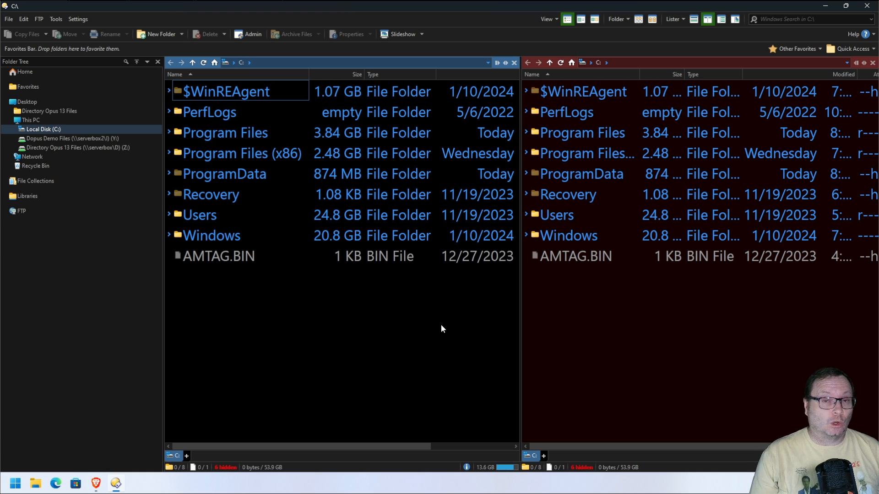
{"action": "left_click", "coordinate": [670, 340]}
{"action": "left_click", "coordinate": [450, 338]}
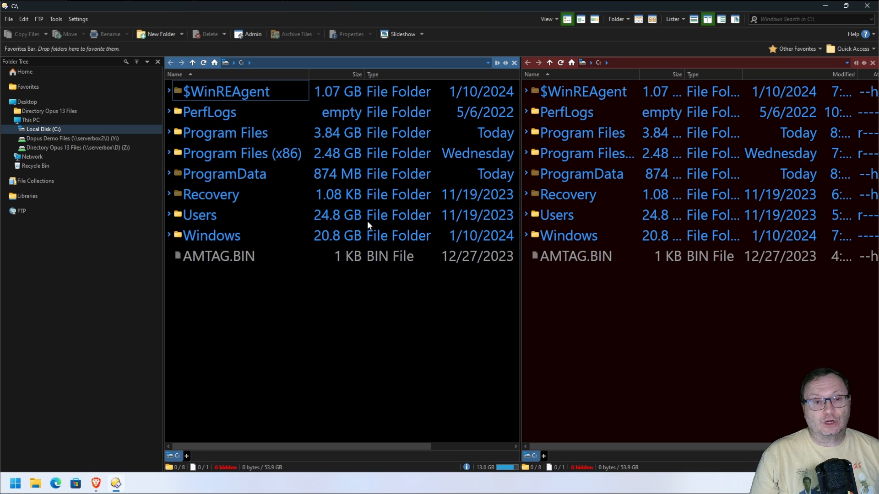
{"action": "left_click", "coordinate": [621, 311]}
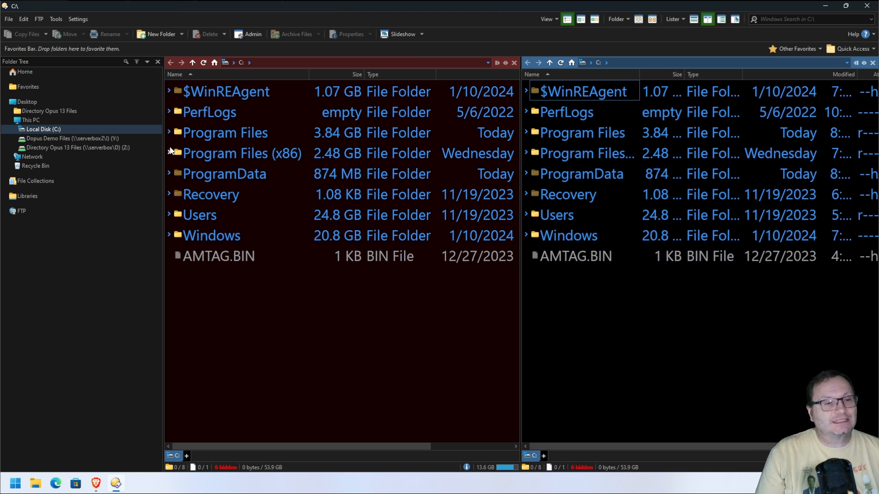
Load the Desktop folder into each of the two file displays, making each one the source before choosing the folder
{"action": "left_click", "coordinate": [28, 102]}
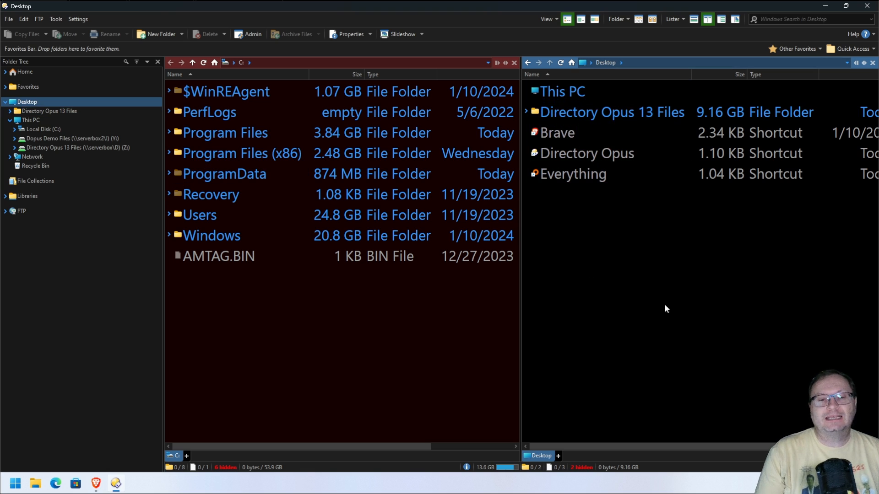
{"action": "left_click", "coordinate": [342, 321]}
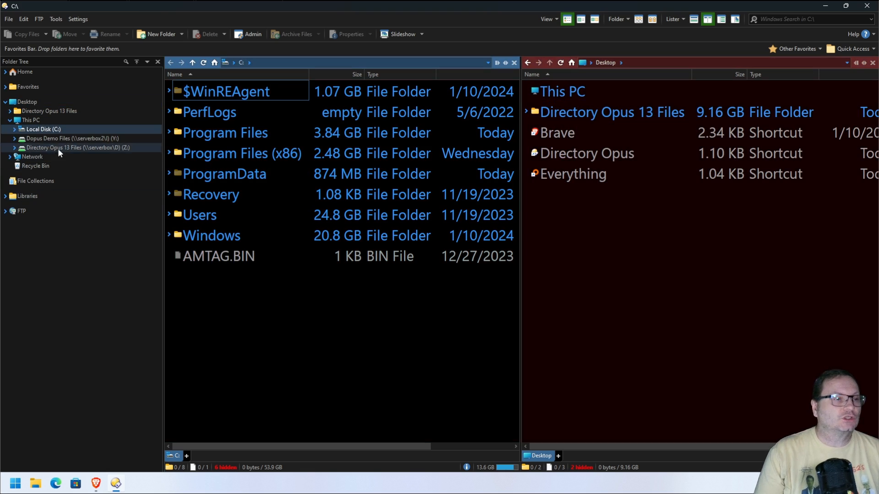
{"action": "left_click", "coordinate": [27, 102]}
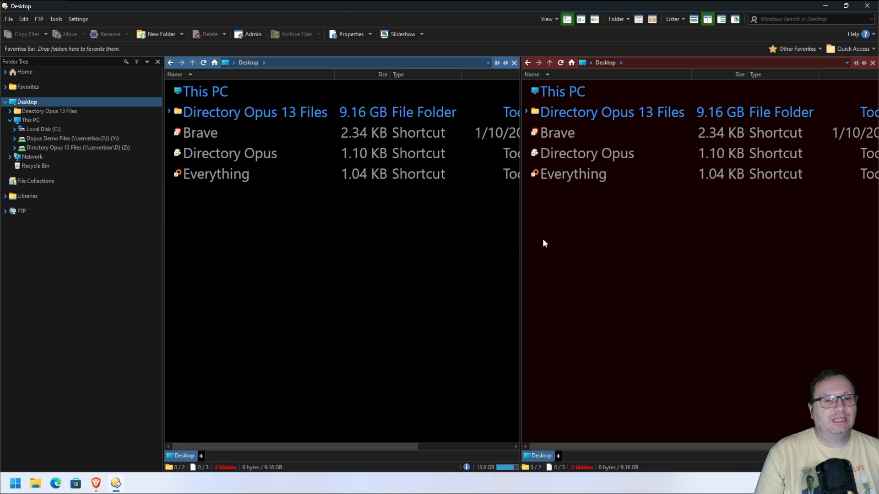
{"action": "left_click", "coordinate": [709, 248]}
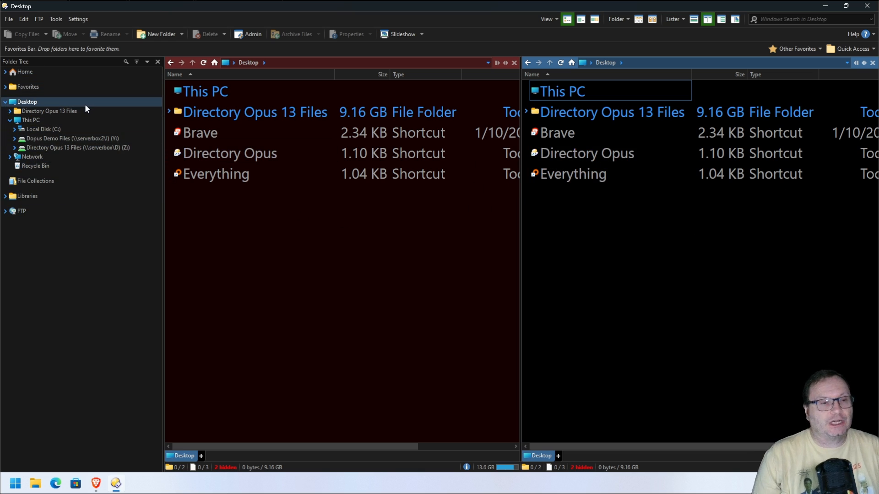
{"action": "left_click", "coordinate": [375, 248]}
{"action": "left_click", "coordinate": [672, 253]}
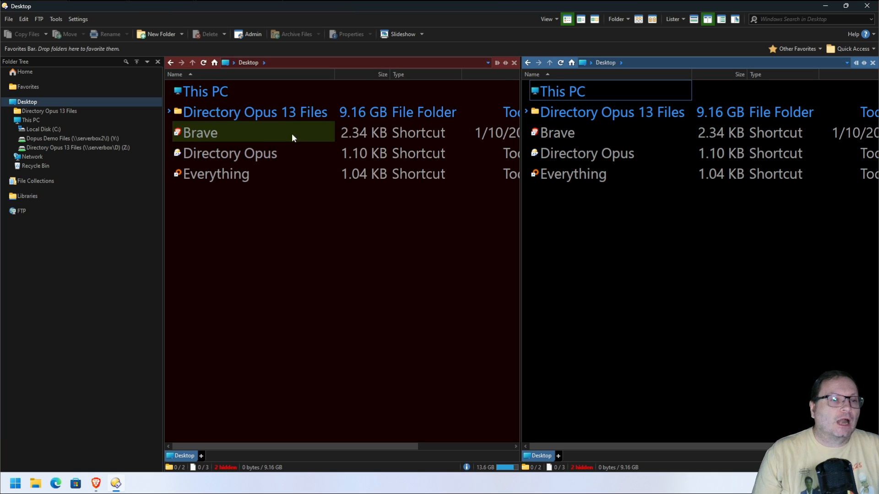
Open the Directory Opus 13 Files folder in the destination display and expand its Audio, Other and Photos folders in place
{"action": "double_click", "coordinate": [316, 114]}
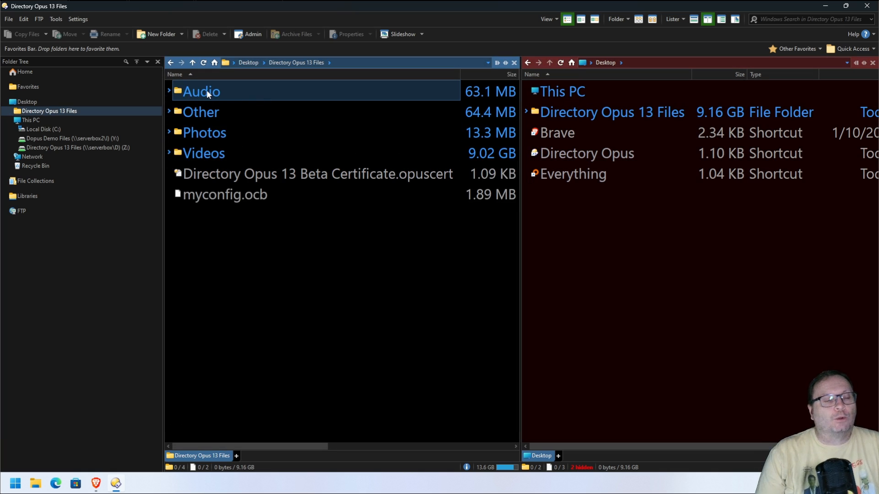
{"action": "mouse_move", "coordinate": [206, 90]}
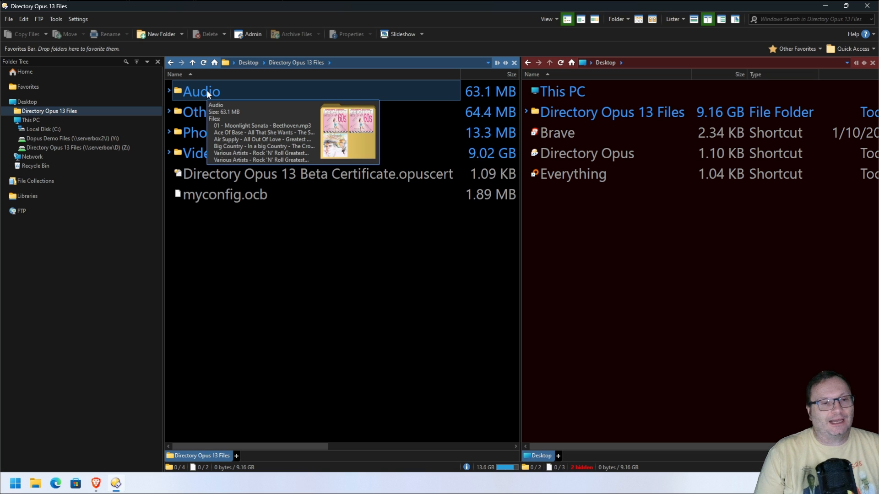
{"action": "left_click", "coordinate": [169, 90]}
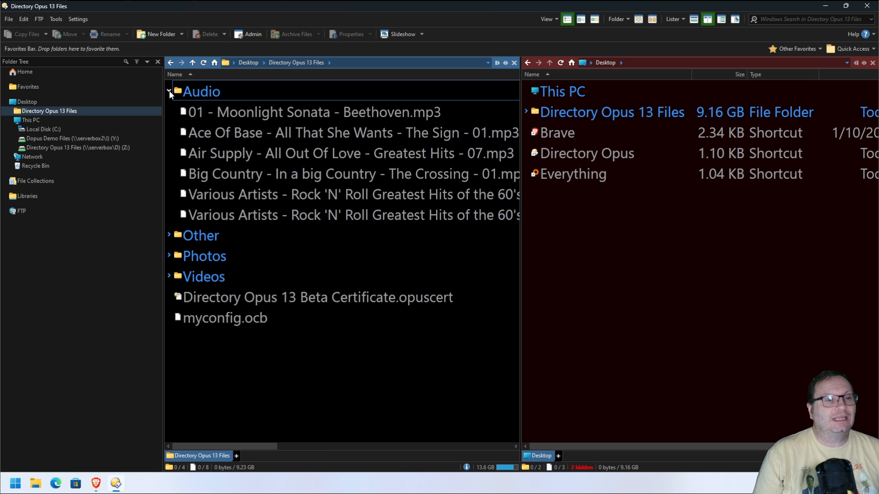
{"action": "left_click", "coordinate": [169, 235]}
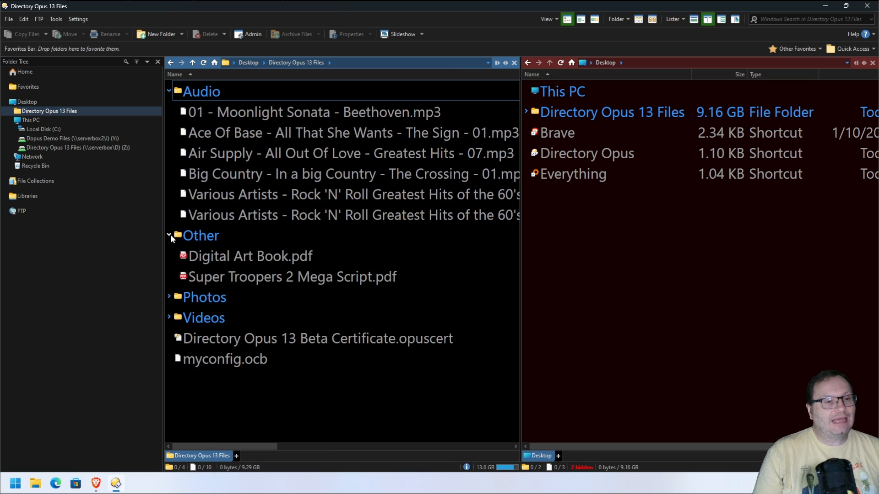
{"action": "left_click", "coordinate": [169, 297]}
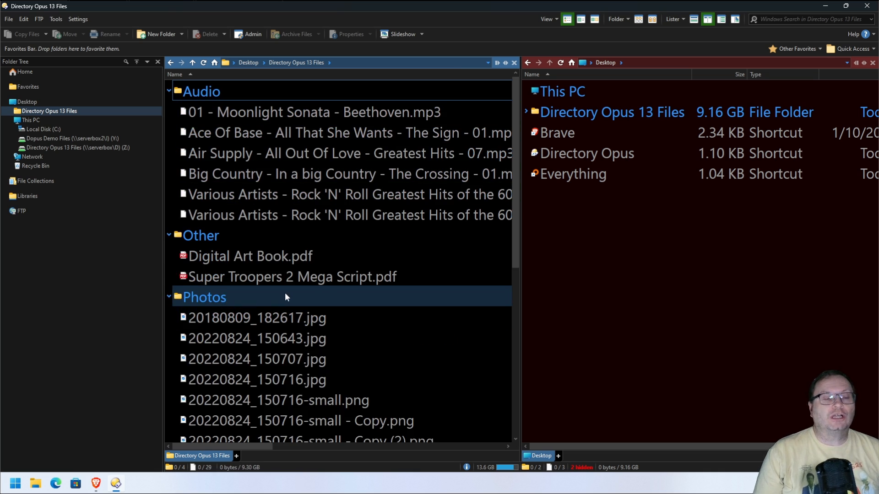
Collapse the Photos and Other folders in the expanded file list, keeping Audio expanded
{"action": "mouse_move", "coordinate": [360, 271]}
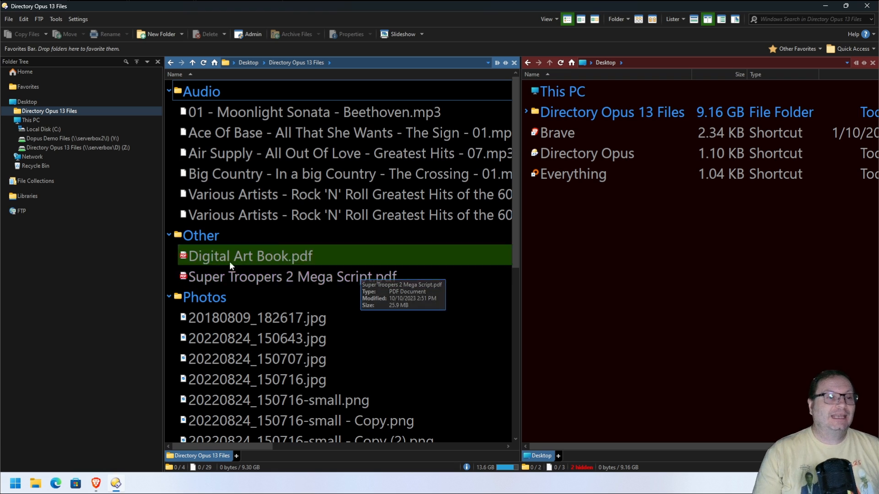
{"action": "left_click", "coordinate": [168, 296]}
{"action": "left_click", "coordinate": [169, 234]}
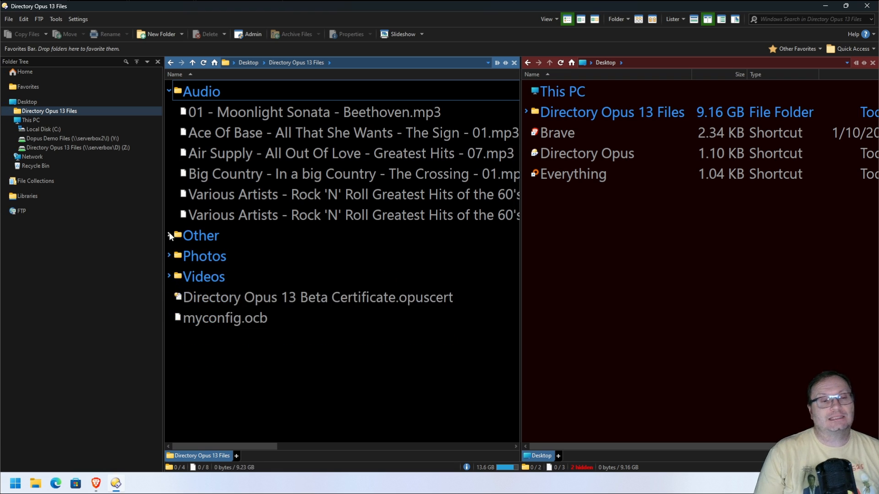
Expand the Photos folder in place to look through its files, collapse it and select the folder
{"action": "mouse_move", "coordinate": [186, 115]}
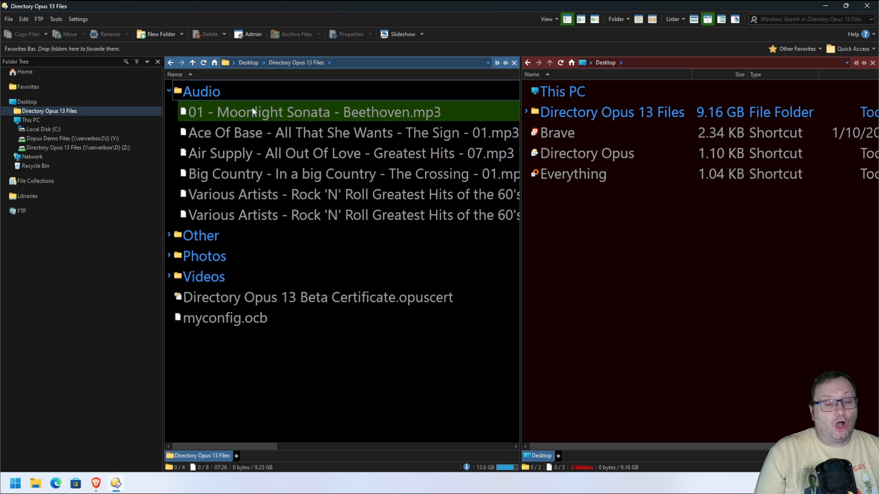
{"action": "left_click", "coordinate": [168, 255]}
{"action": "scroll", "coordinate": [258, 260], "scroll_direction": "down", "scroll_amount": 4}
{"action": "scroll", "coordinate": [254, 259], "scroll_direction": "up", "scroll_amount": 4}
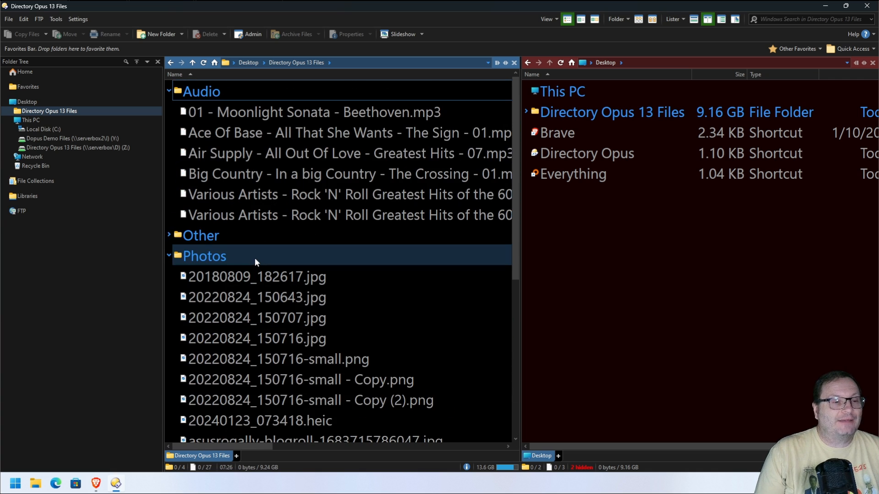
{"action": "left_click", "coordinate": [169, 255]}
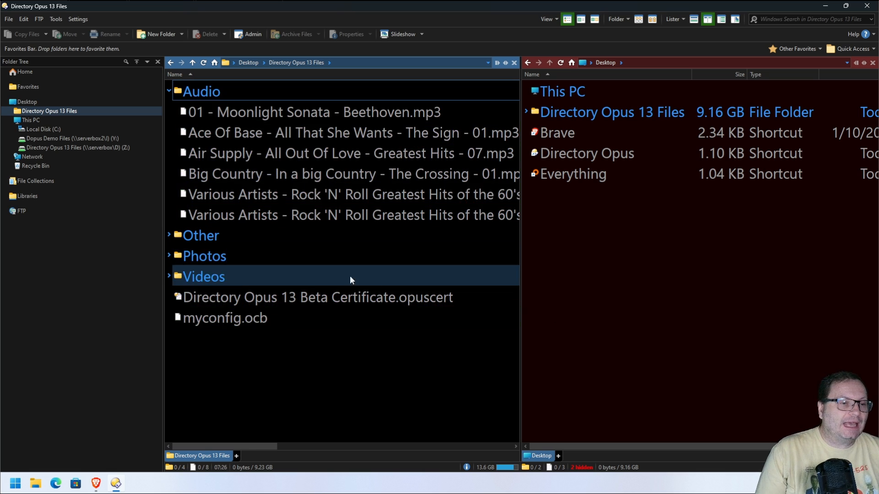
{"action": "left_click", "coordinate": [346, 259]}
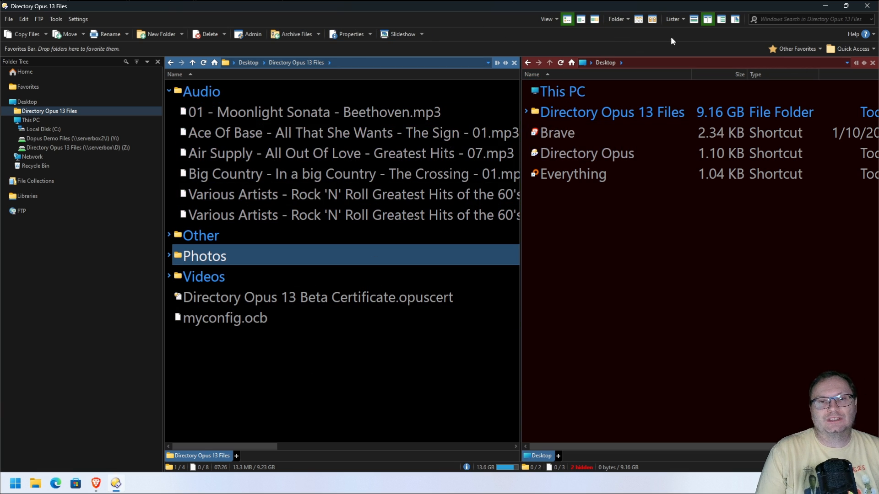
Stack the two file displays one above the other and narrow the folder tree to about half its width
{"action": "left_click", "coordinate": [695, 21]}
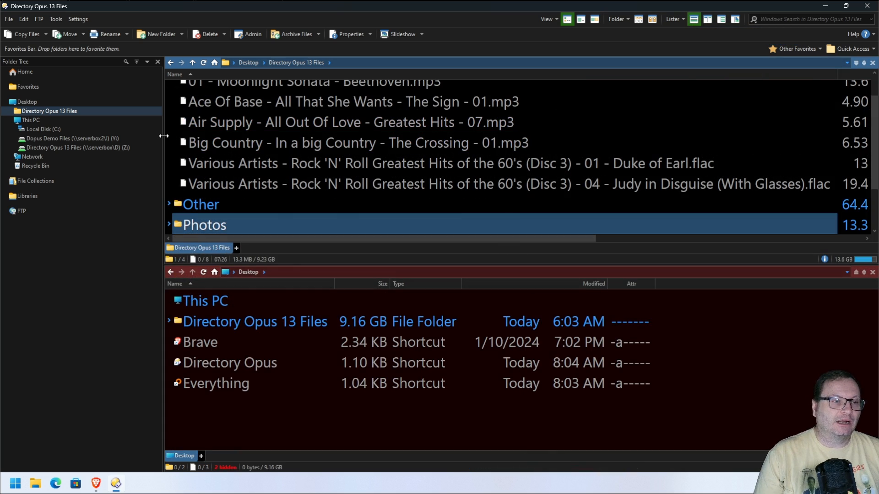
{"action": "left_click_drag", "start_coordinate": [163, 136], "coordinate": [79, 136]}
{"action": "scroll", "coordinate": [235, 171], "scroll_direction": "up", "scroll_amount": 2}
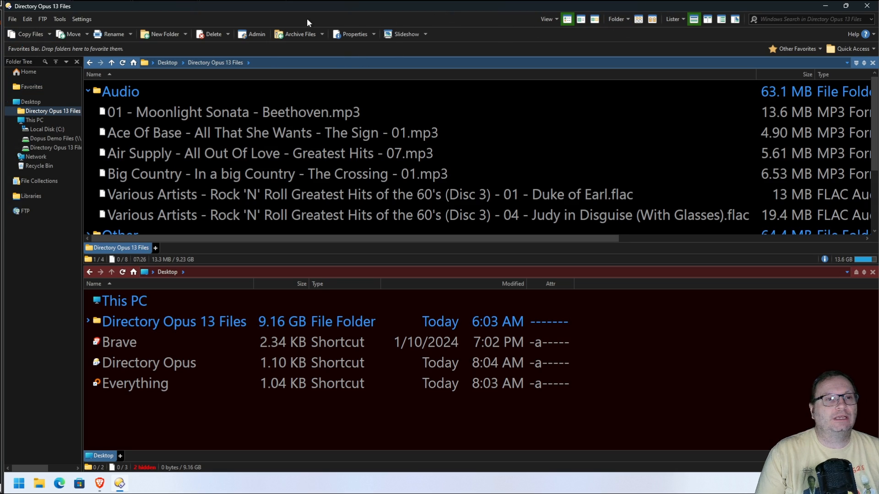
Enter toolbar customization, move the Copy Files, Move and Rename toolbar between the two file displays, and accept the change
{"action": "left_click", "coordinate": [59, 19]}
{"action": "mouse_move", "coordinate": [83, 21]}
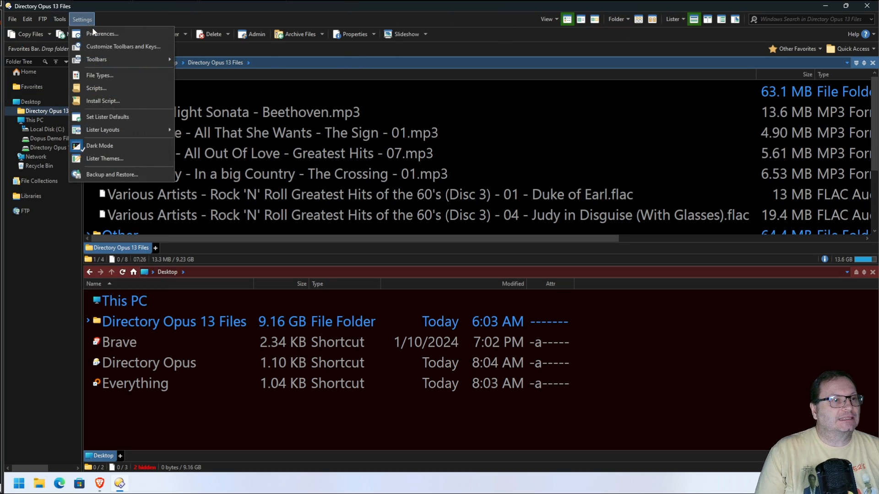
{"action": "left_click", "coordinate": [103, 47]}
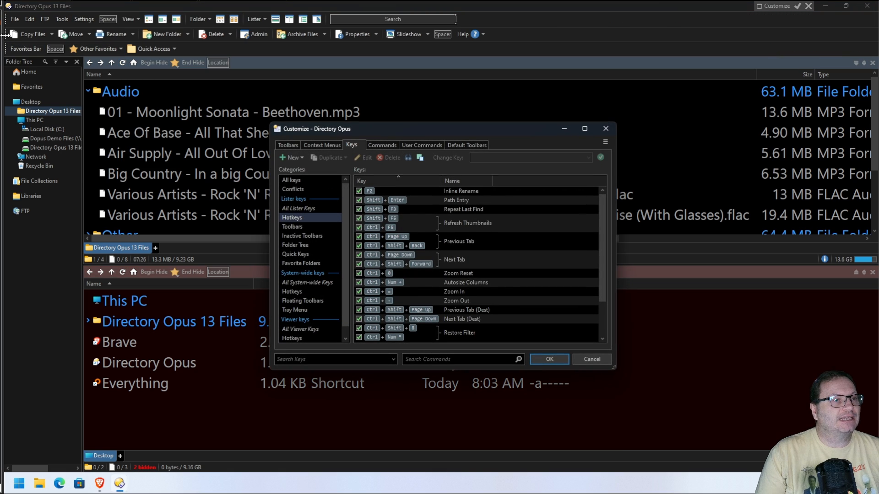
{"action": "left_click_drag", "start_coordinate": [4, 34], "coordinate": [125, 257]}
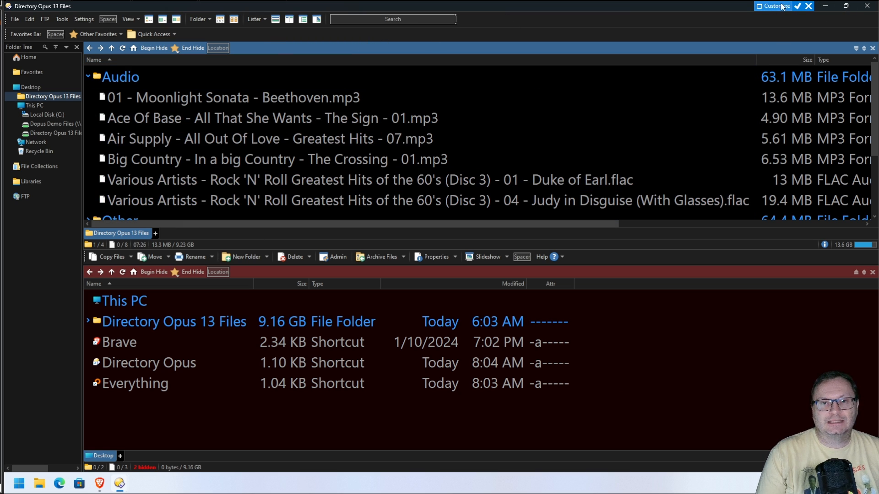
{"action": "left_click", "coordinate": [797, 7]}
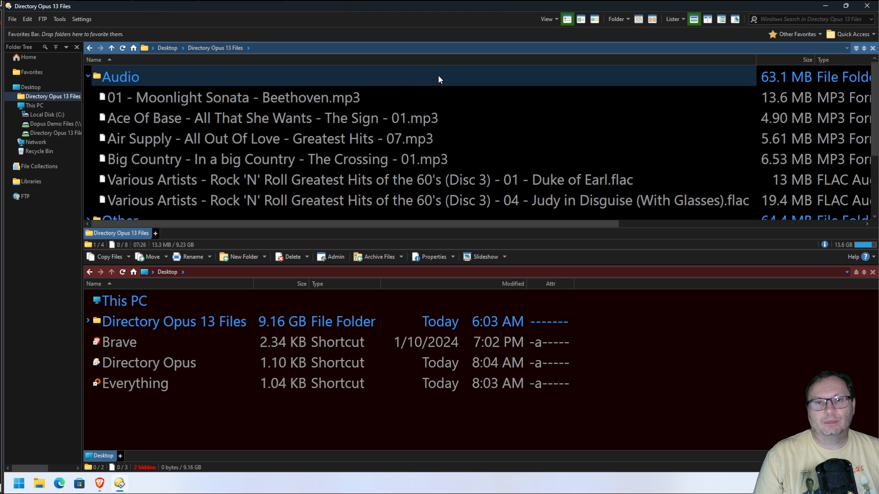
Open the Audio folder in the source display and select all of its mp3 and flac files
{"action": "scroll", "coordinate": [312, 95], "scroll_direction": "down", "scroll_amount": 2}
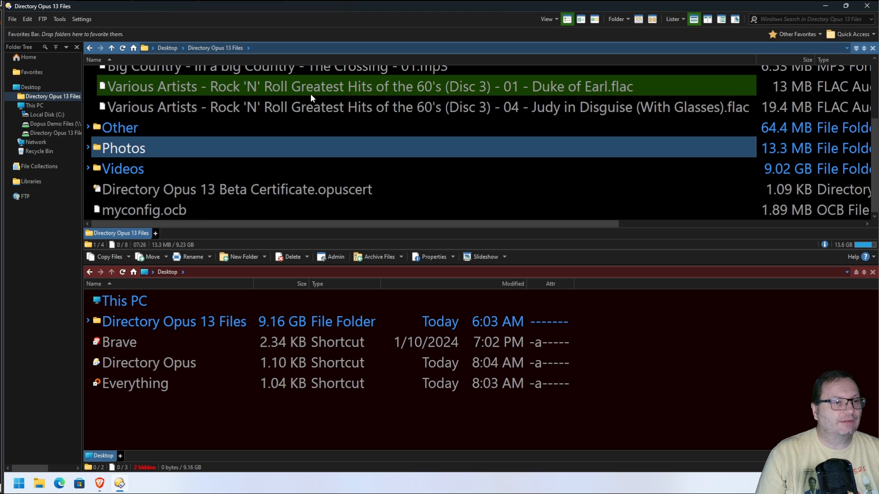
{"action": "scroll", "coordinate": [310, 93], "scroll_direction": "up", "scroll_amount": 2}
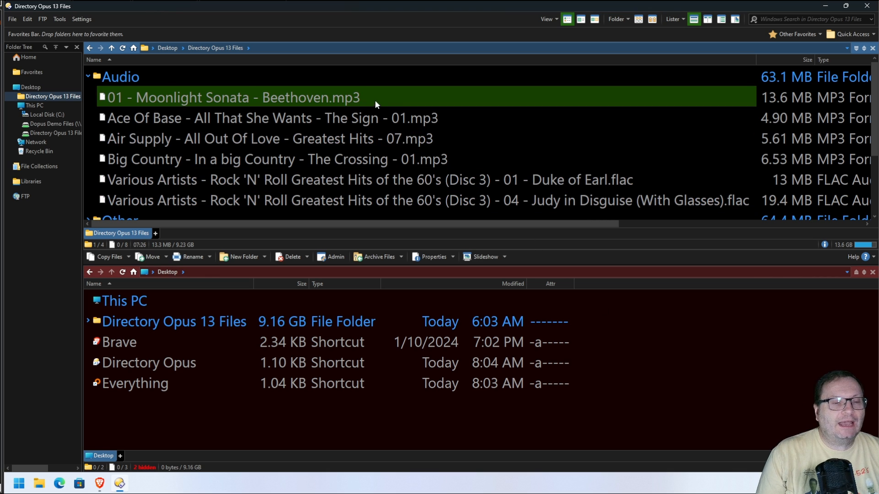
{"action": "scroll", "coordinate": [424, 145], "scroll_direction": "down", "scroll_amount": 2}
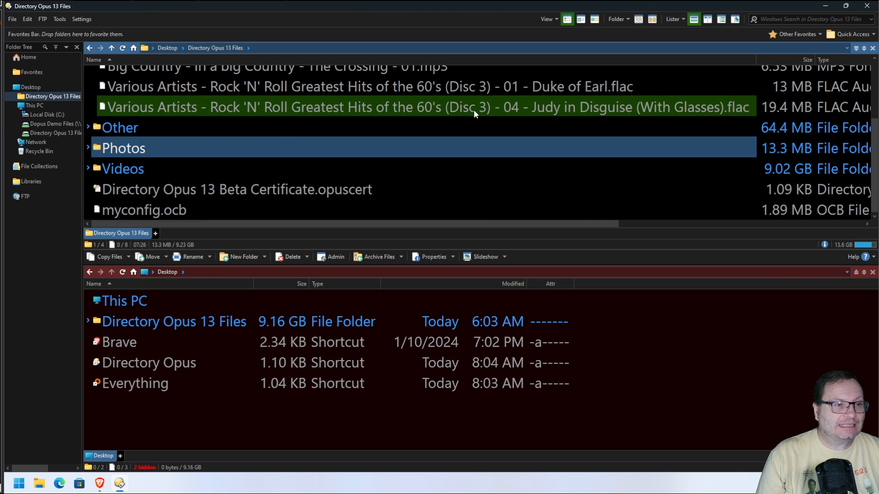
{"action": "scroll", "coordinate": [476, 107], "scroll_direction": "up", "scroll_amount": 2}
{"action": "scroll", "coordinate": [184, 161], "scroll_direction": "down", "scroll_amount": 2}
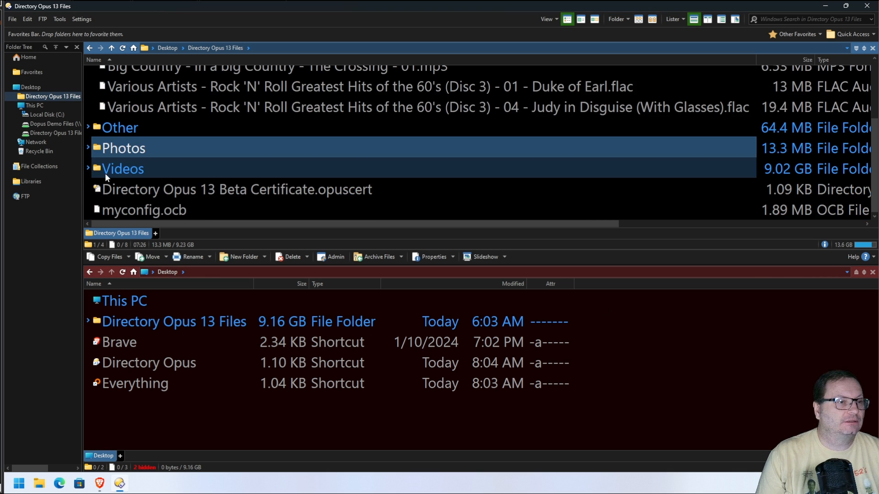
{"action": "scroll", "coordinate": [105, 173], "scroll_direction": "up", "scroll_amount": 2}
{"action": "double_click", "coordinate": [112, 80]}
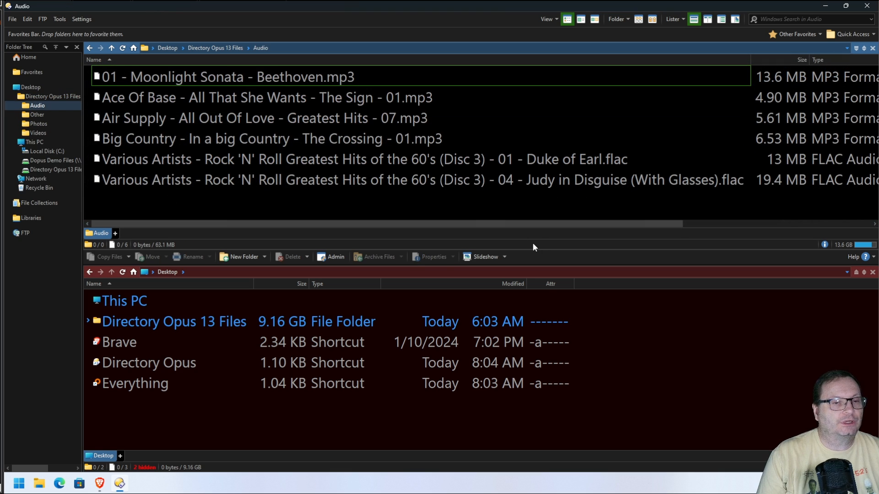
{"action": "left_click_drag", "start_coordinate": [522, 208], "coordinate": [276, 84]}
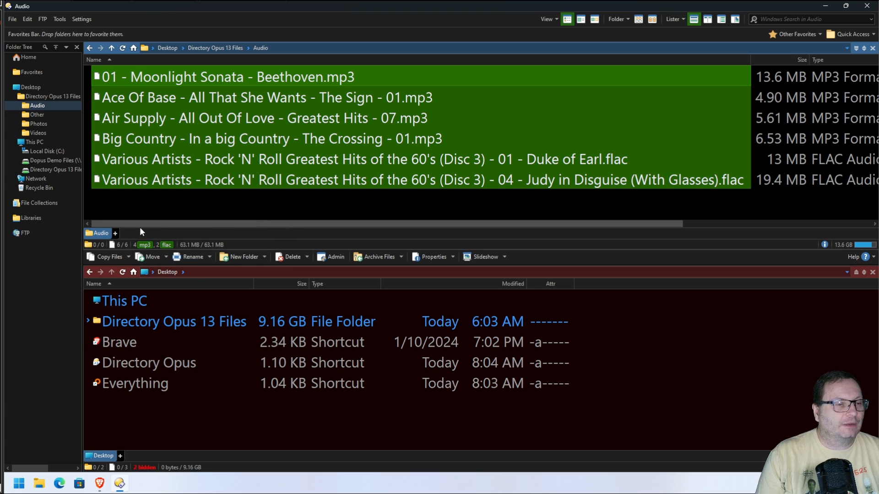
Open the File Type Summary for the selected audio files and compare them by file size, by groups and by extensions
{"action": "mouse_move", "coordinate": [144, 245]}
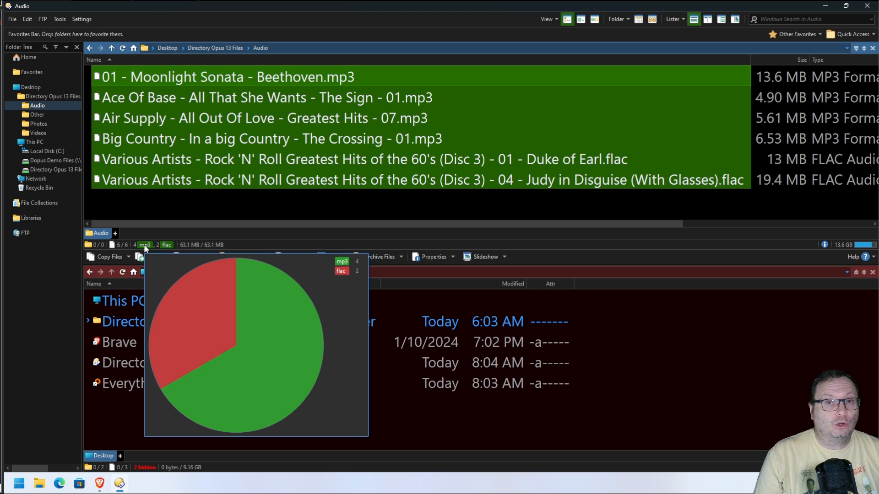
{"action": "left_click", "coordinate": [144, 245]}
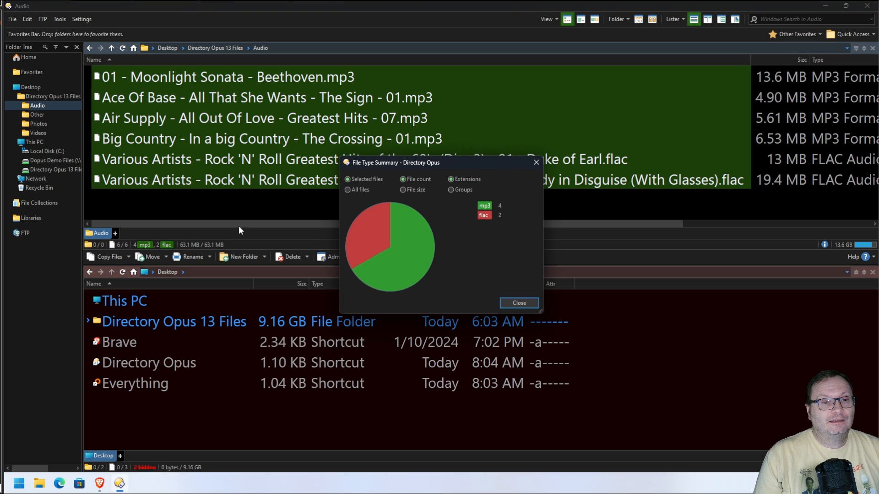
{"action": "left_click_drag", "start_coordinate": [452, 165], "coordinate": [366, 149]}
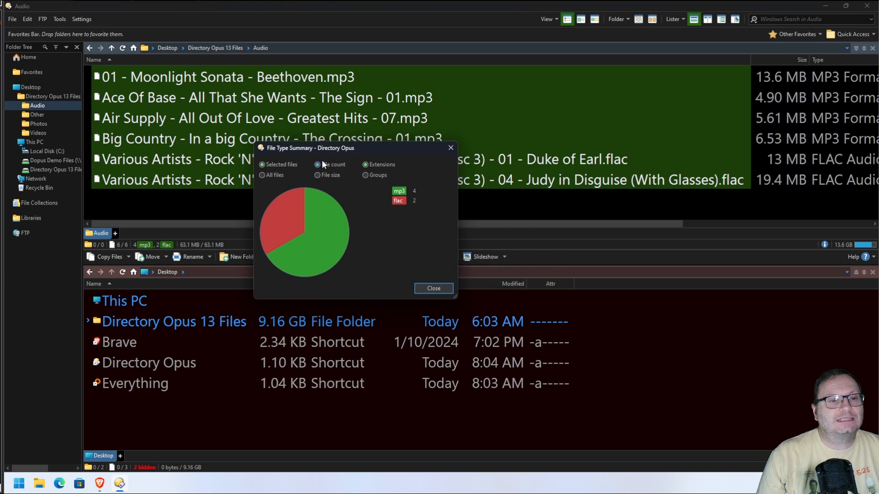
{"action": "left_click", "coordinate": [317, 175]}
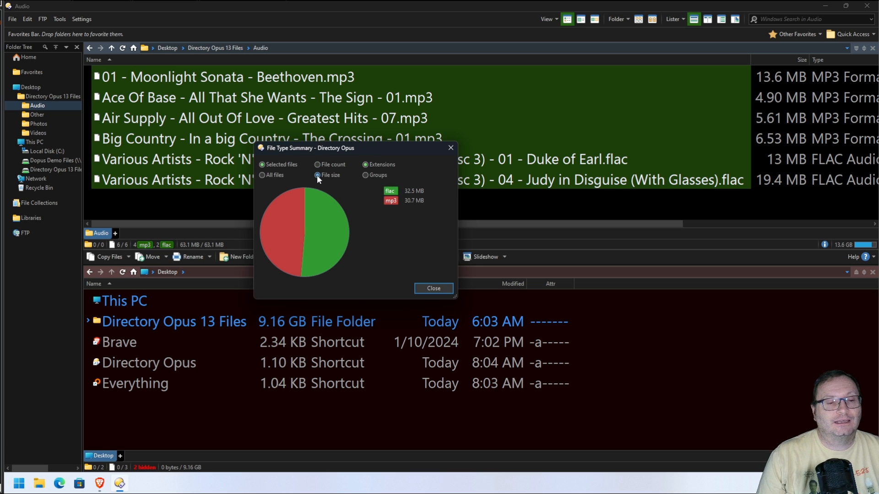
{"action": "left_click", "coordinate": [366, 175]}
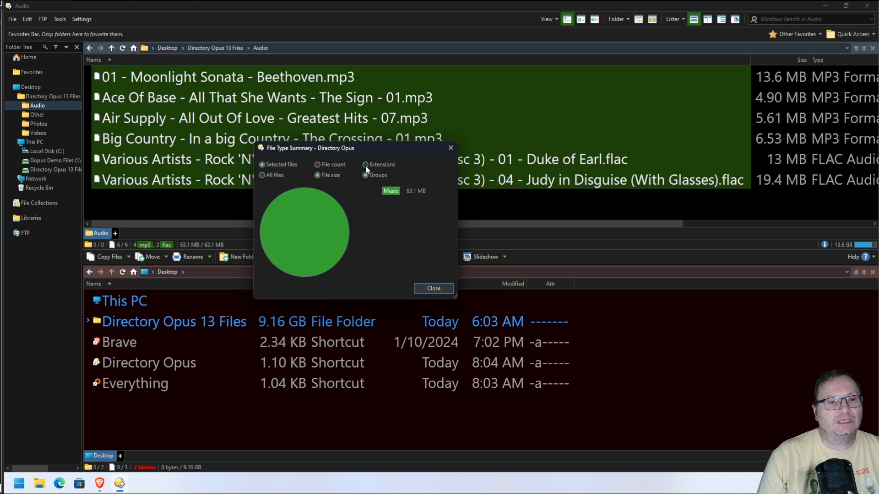
{"action": "left_click", "coordinate": [365, 165]}
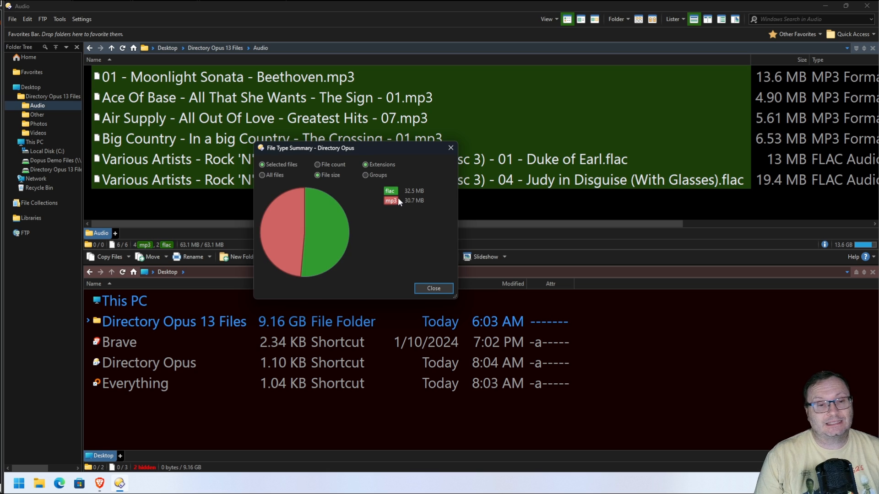
Deselect the audio files, switch the File Type Summary between all files and selected files, and close it
{"action": "left_click", "coordinate": [271, 164]}
{"action": "left_click", "coordinate": [211, 202]}
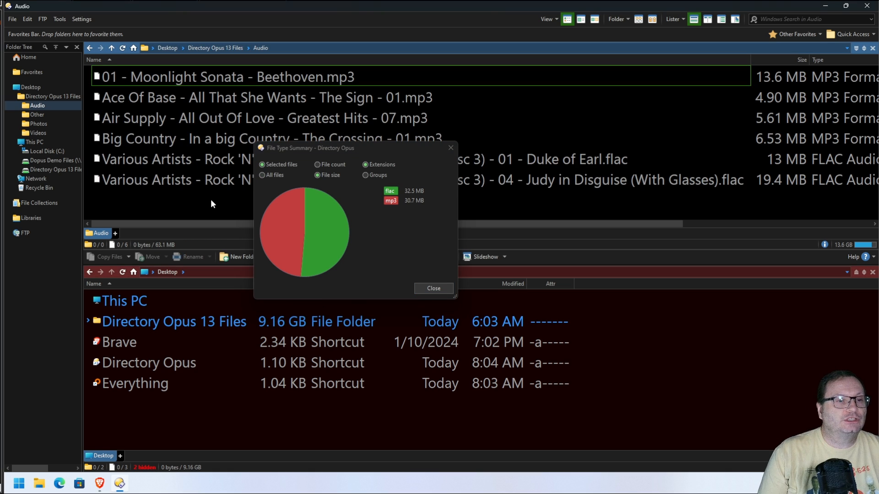
{"action": "left_click", "coordinate": [271, 176]}
{"action": "left_click", "coordinate": [272, 164]}
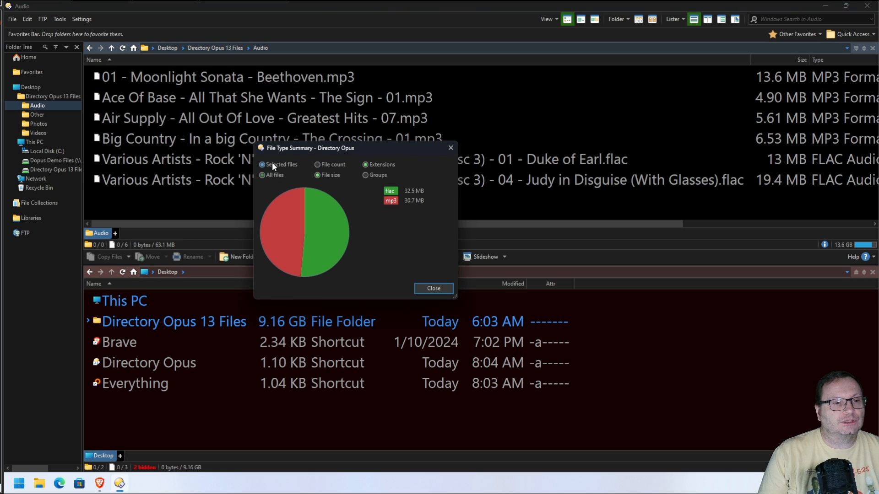
{"action": "left_click", "coordinate": [443, 288]}
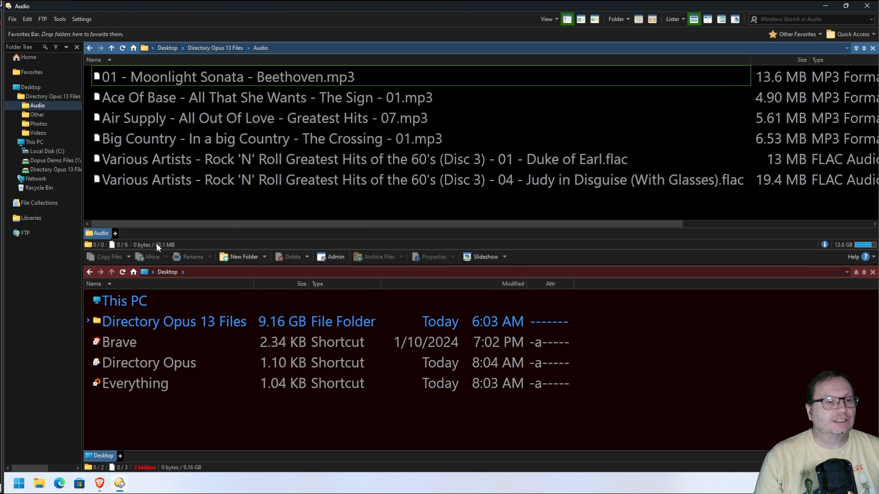
Reselect all files in the Audio folder to check their type counts in the status bar, and clear the selection
{"action": "left_click_drag", "start_coordinate": [225, 199], "coordinate": [121, 73]}
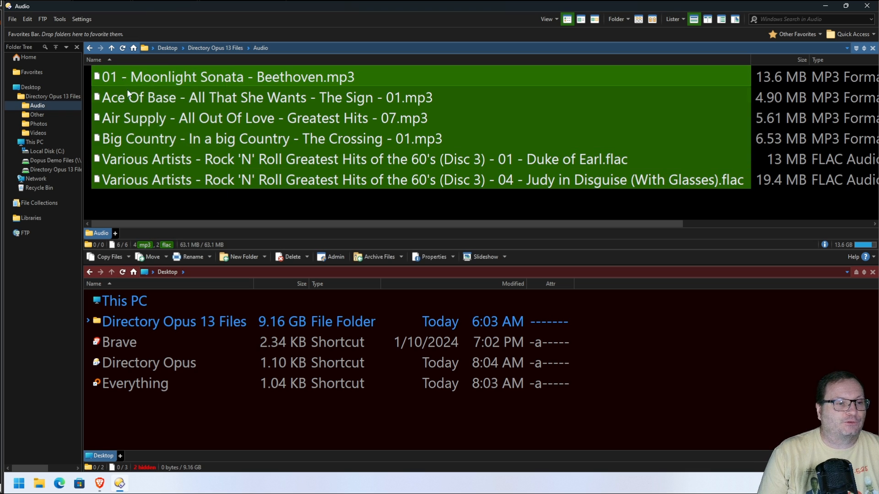
{"action": "mouse_move", "coordinate": [136, 243]}
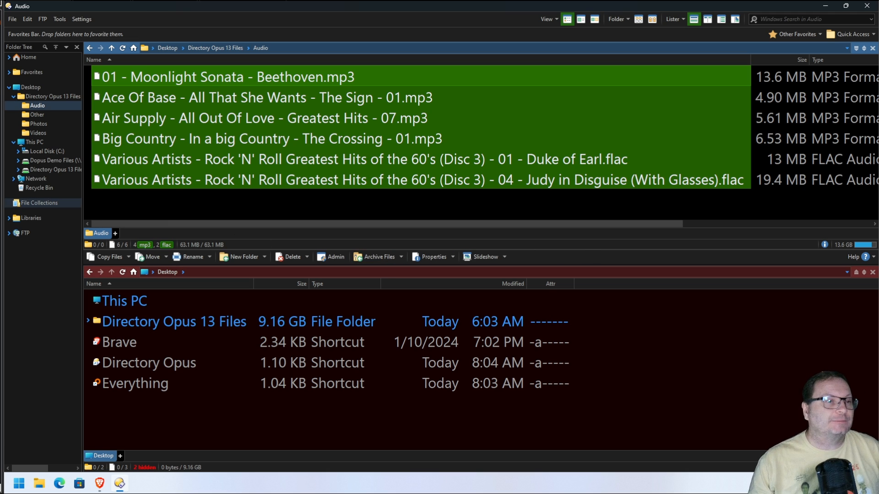
{"action": "left_click", "coordinate": [108, 193]}
Go back to Directory Opus 13 Files, open the Photos folder and show its images as thumbnails
{"action": "left_click", "coordinate": [212, 50]}
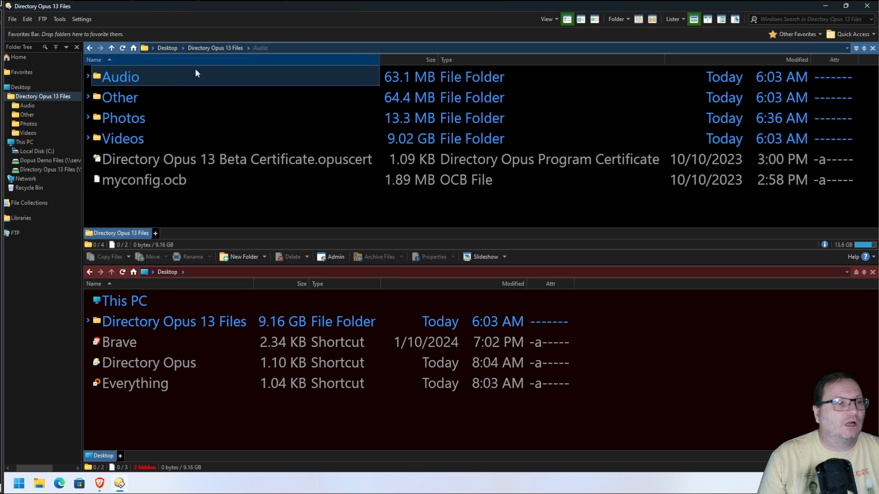
{"action": "double_click", "coordinate": [130, 118]}
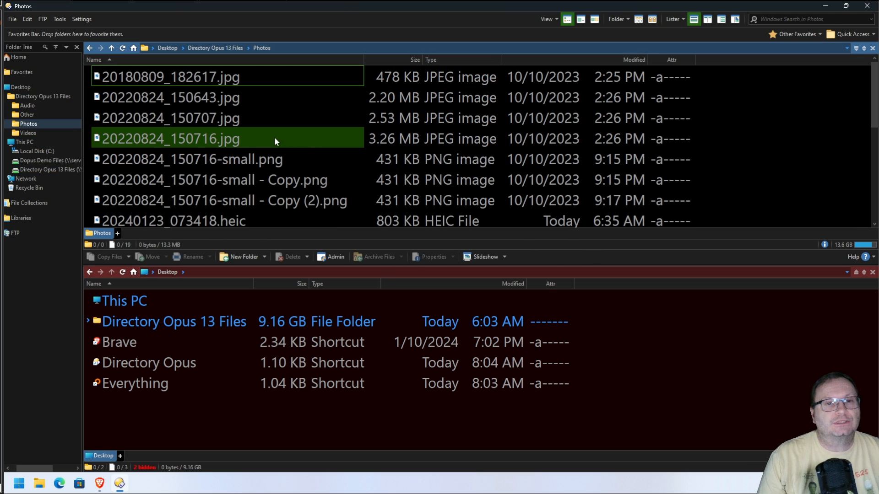
{"action": "left_click", "coordinate": [595, 20]}
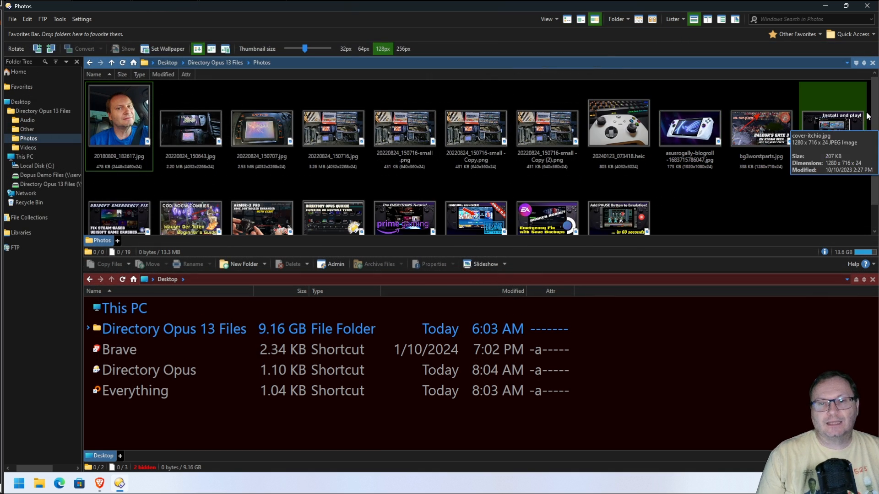
{"action": "scroll", "coordinate": [860, 110], "scroll_direction": "down", "scroll_amount": 1}
{"action": "scroll", "coordinate": [862, 100], "scroll_direction": "up", "scroll_amount": 1}
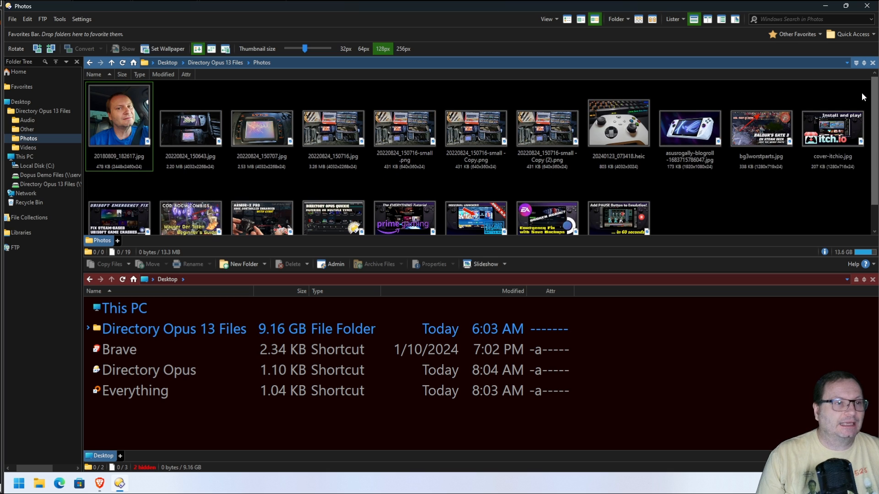
{"action": "mouse_move", "coordinate": [323, 87]}
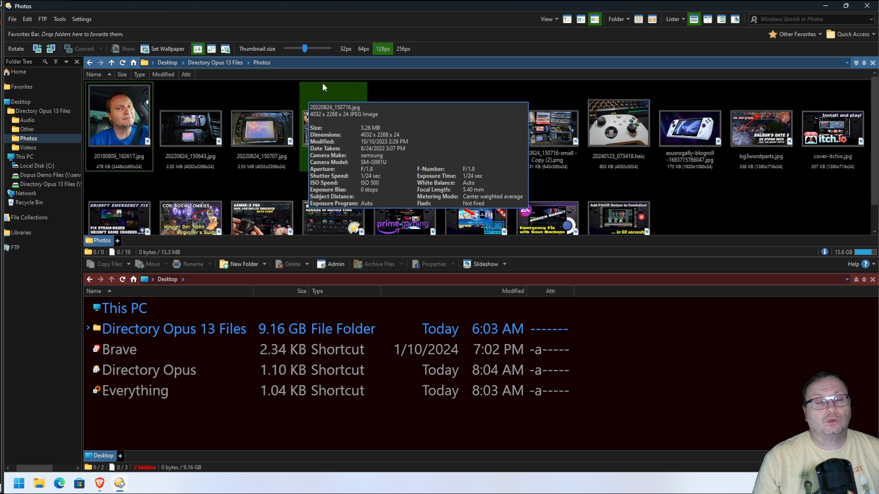
Try the 64, 128 and 256 px thumbnail sizes and set a custom size slightly smaller than 128 px
{"action": "mouse_move", "coordinate": [304, 50]}
{"action": "left_mouse_down"}
{"action": "mouse_move", "coordinate": [329, 55]}
{"action": "mouse_move", "coordinate": [286, 55]}
{"action": "mouse_move", "coordinate": [309, 54]}
{"action": "mouse_move", "coordinate": [298, 54]}
{"action": "left_mouse_up"}
{"action": "left_click", "coordinate": [402, 52]}
{"action": "left_click", "coordinate": [380, 52]}
{"action": "left_click", "coordinate": [361, 47]}
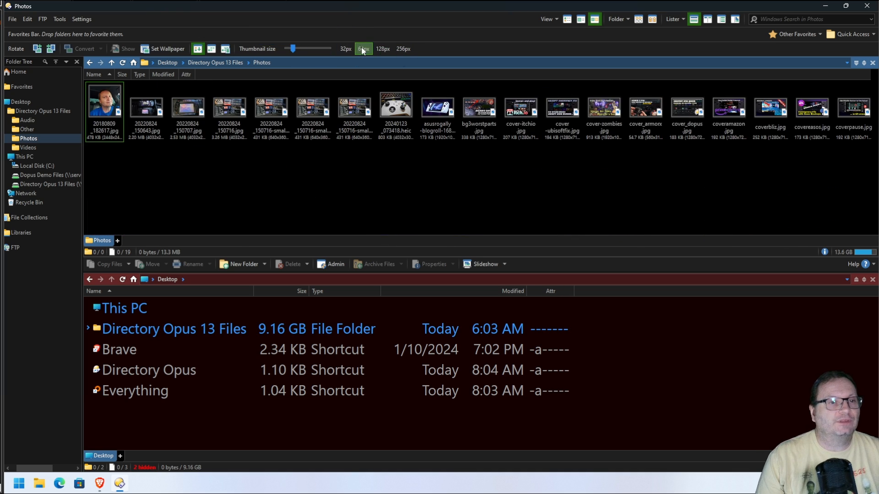
{"action": "left_click", "coordinate": [403, 48]}
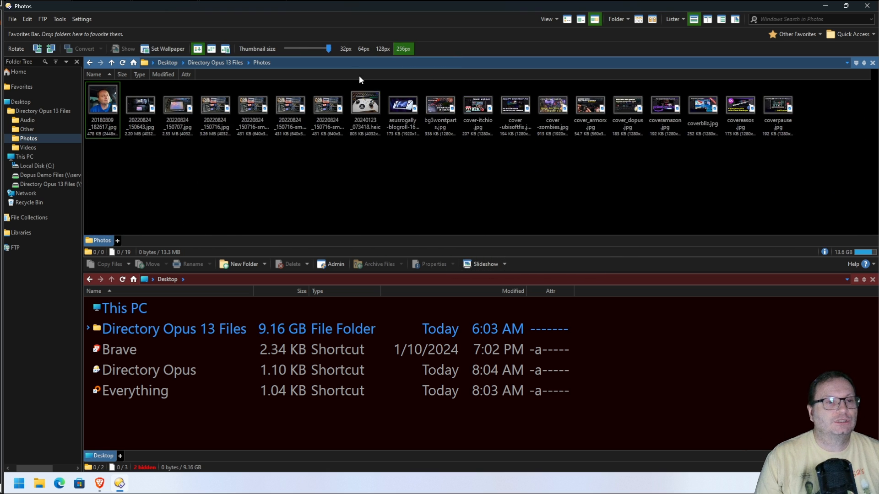
{"action": "left_click_drag", "start_coordinate": [325, 53], "coordinate": [314, 51]}
{"action": "left_click", "coordinate": [308, 48]}
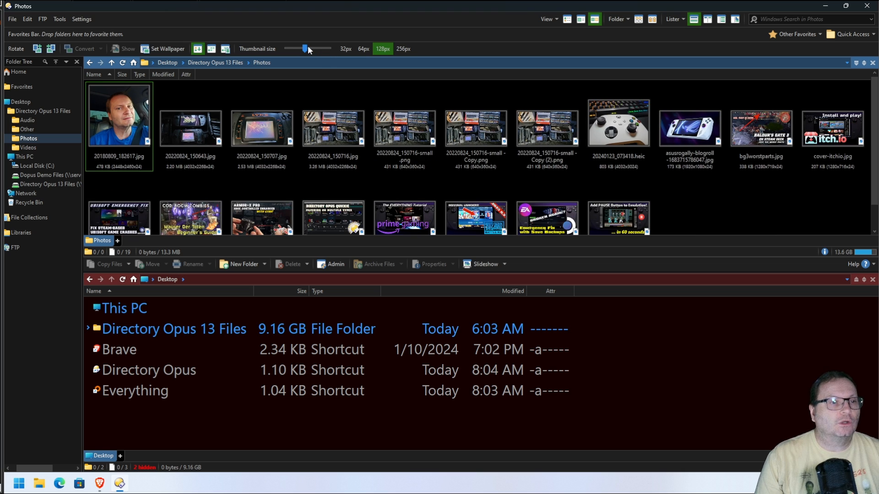
{"action": "left_click", "coordinate": [300, 45]}
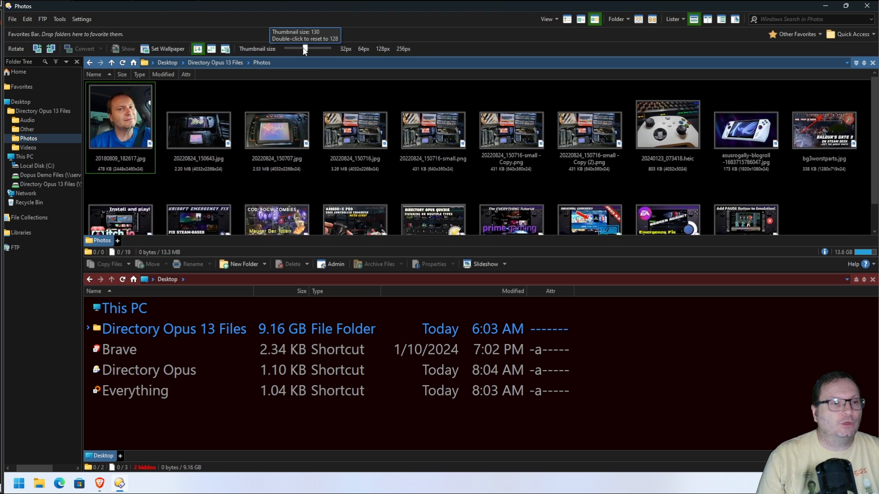
{"action": "left_click_drag", "start_coordinate": [302, 51], "coordinate": [300, 52]}
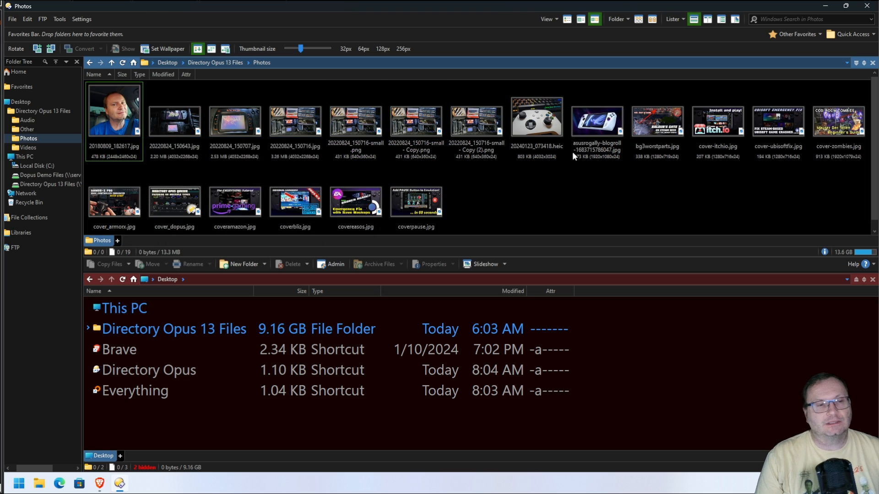
Open Preferences, search for "thumbnail", show the Thumbnails page and move the window clear of the photos
{"action": "left_click", "coordinate": [82, 20]}
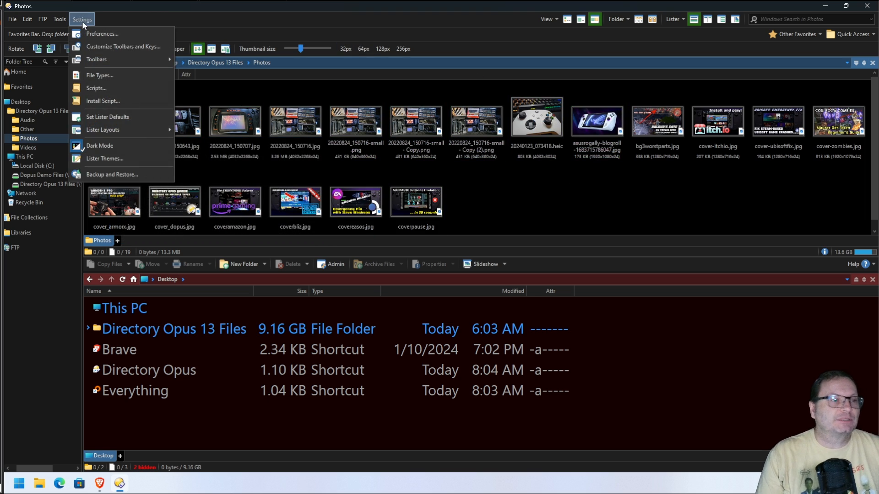
{"action": "left_click", "coordinate": [104, 34]}
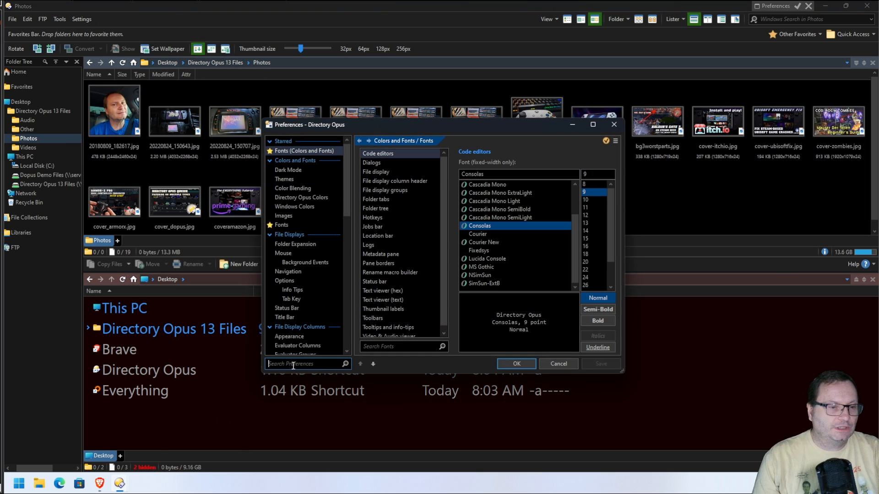
{"action": "type", "text": "thu"}
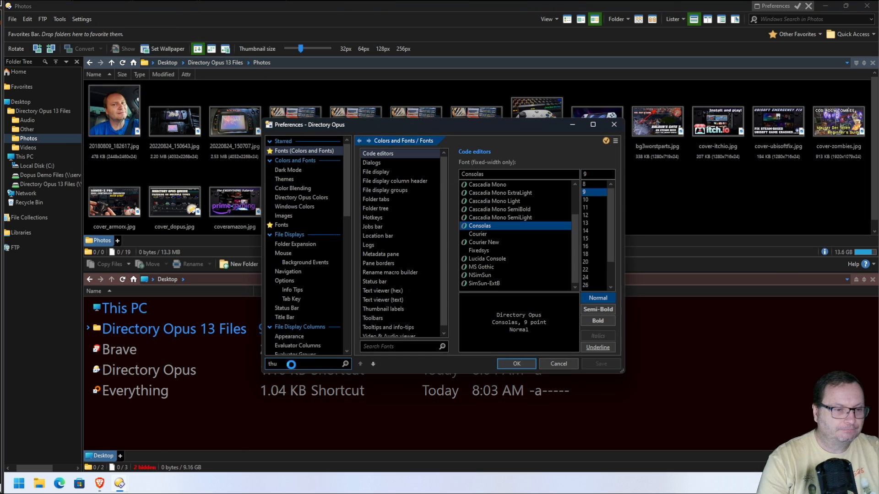
{"action": "type", "text": "mb"}
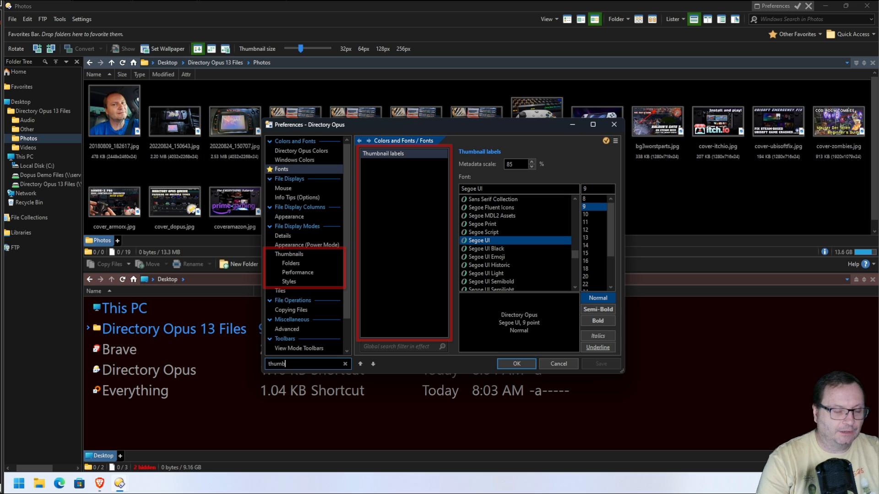
{"action": "type", "text": "nail"}
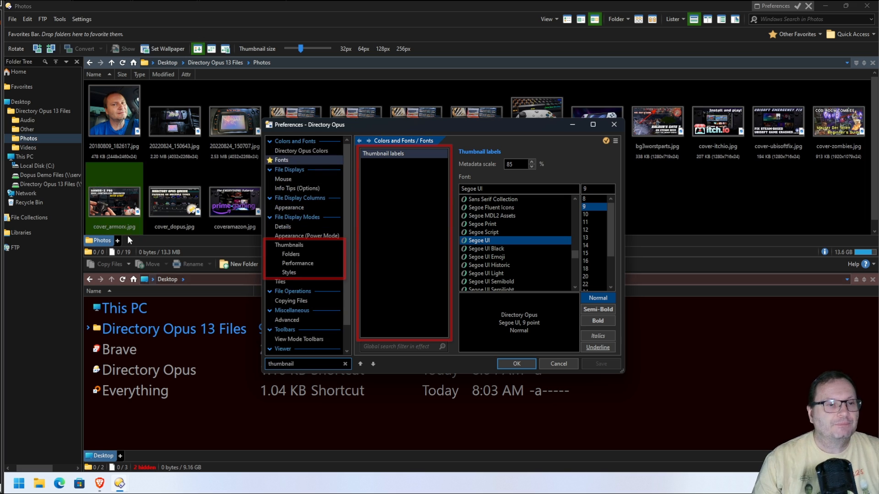
{"action": "left_click", "coordinate": [290, 245]}
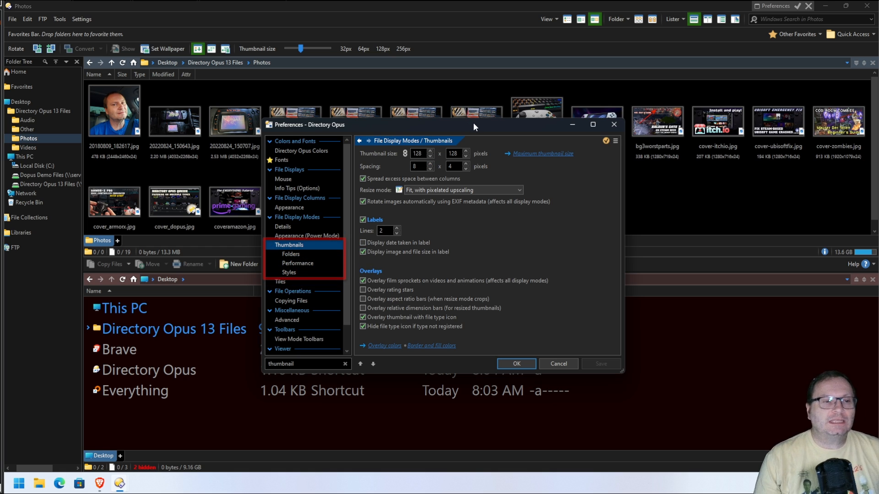
{"action": "left_click_drag", "start_coordinate": [514, 133], "coordinate": [741, 194]}
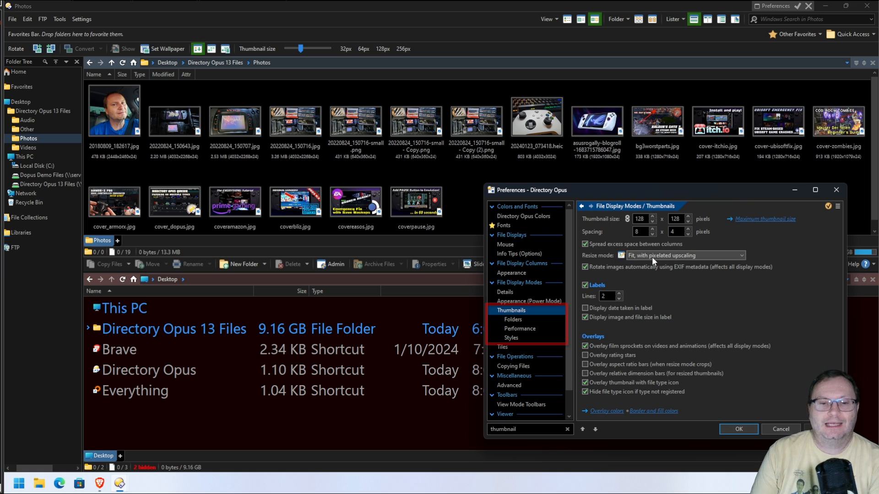
Try the three Fit resize modes for thumbnails and set the resize mode to Fill (resize & crop), with smooth upscaling
{"action": "left_click", "coordinate": [702, 257]}
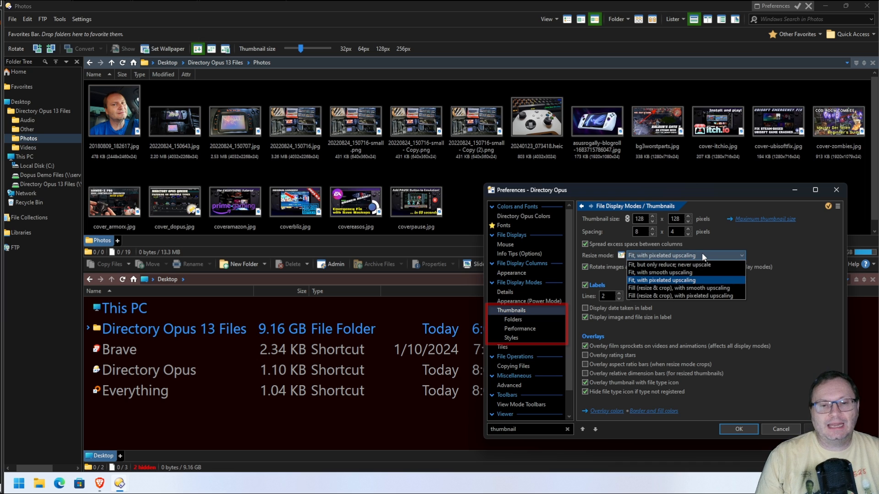
{"action": "left_click", "coordinate": [659, 264]}
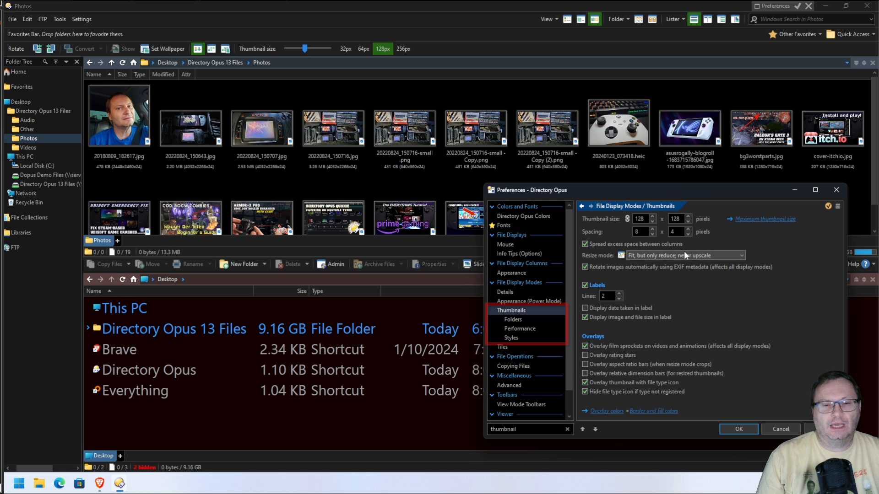
{"action": "left_click", "coordinate": [688, 254]}
{"action": "left_click", "coordinate": [680, 269]}
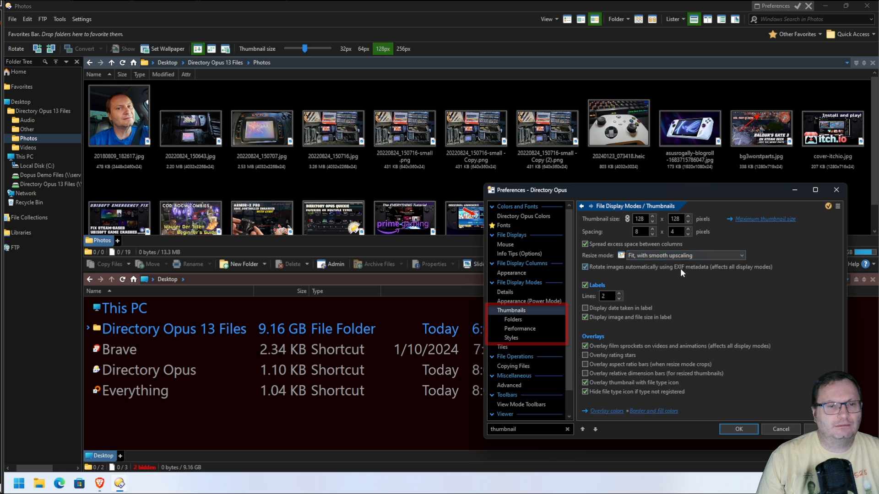
{"action": "left_click", "coordinate": [689, 256]}
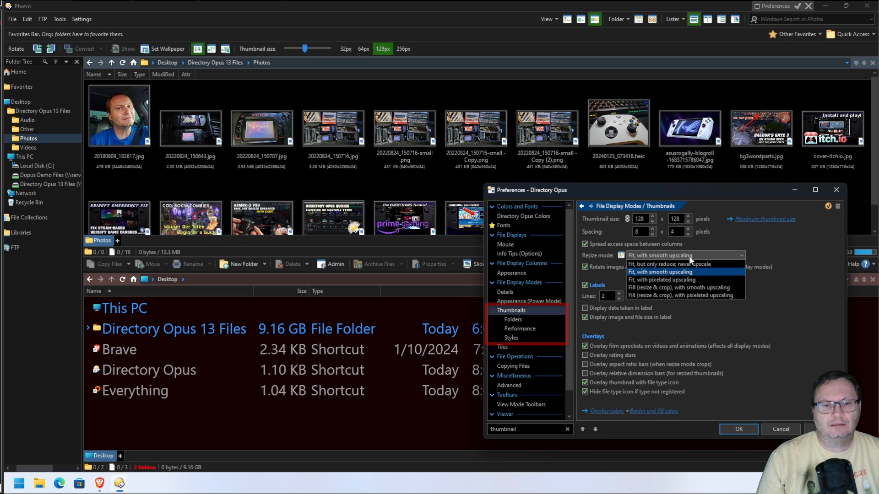
{"action": "left_click", "coordinate": [686, 279]}
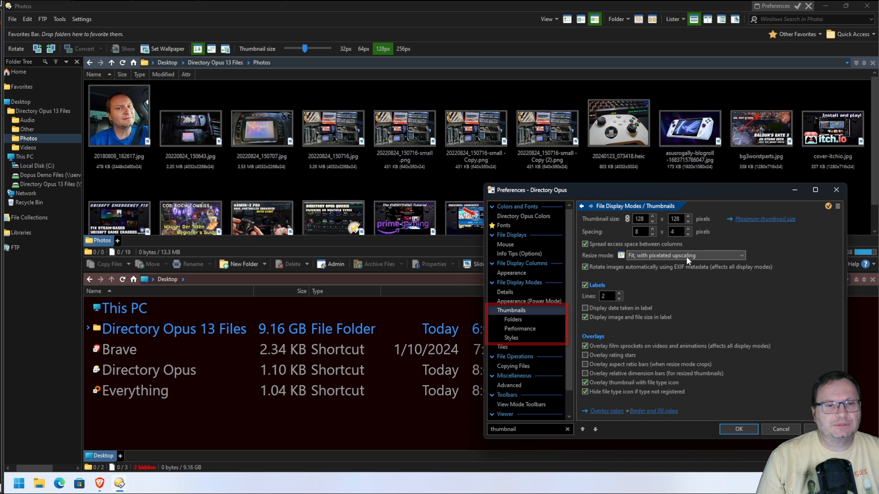
{"action": "left_click", "coordinate": [685, 257]}
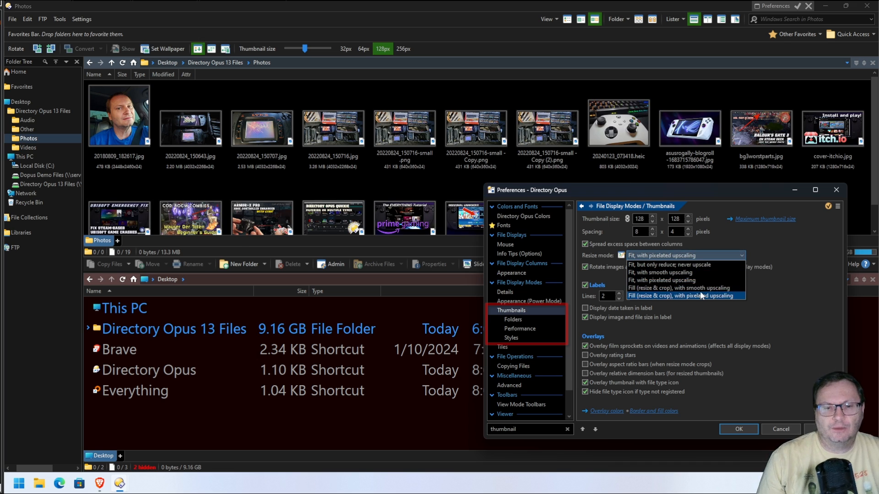
{"action": "left_click", "coordinate": [663, 288]}
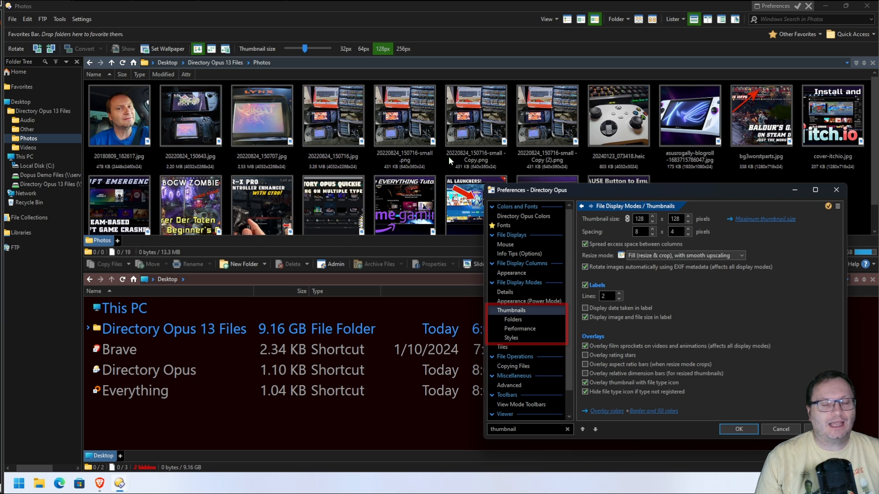
Compare the resize modes Fit, with smooth upscaling and Fill (resize & crop), with pixelated upscaling on the photo thumbnails
{"action": "left_click", "coordinate": [652, 254]}
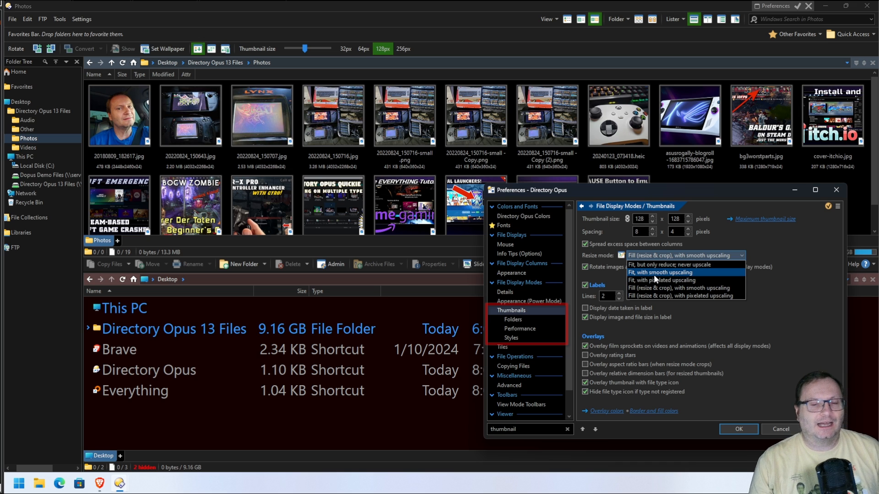
{"action": "left_click", "coordinate": [653, 274]}
{"action": "left_click", "coordinate": [655, 256]}
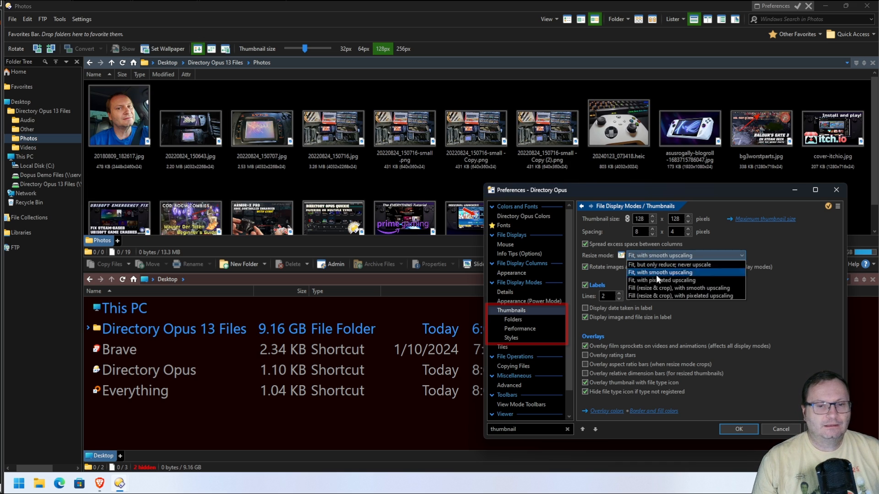
{"action": "left_click", "coordinate": [655, 295]}
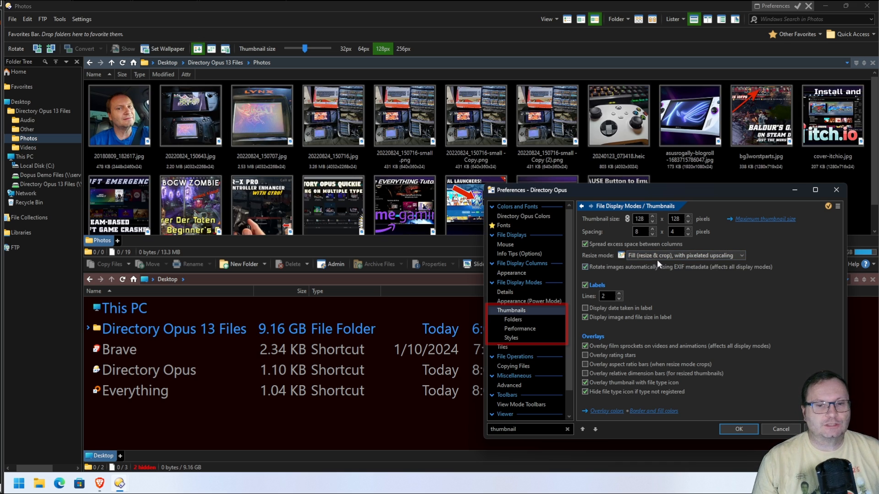
{"action": "left_click", "coordinate": [657, 257]}
{"action": "left_click", "coordinate": [658, 273]}
{"action": "left_click", "coordinate": [664, 256]}
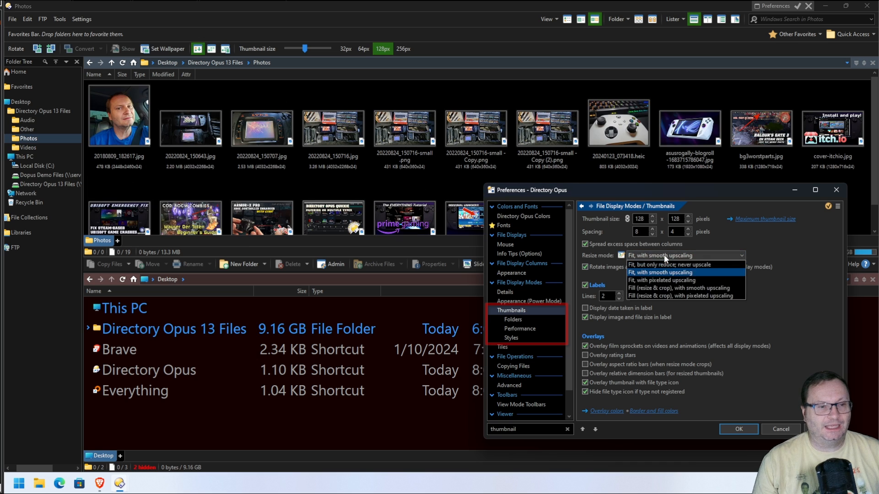
{"action": "left_click", "coordinate": [663, 295]}
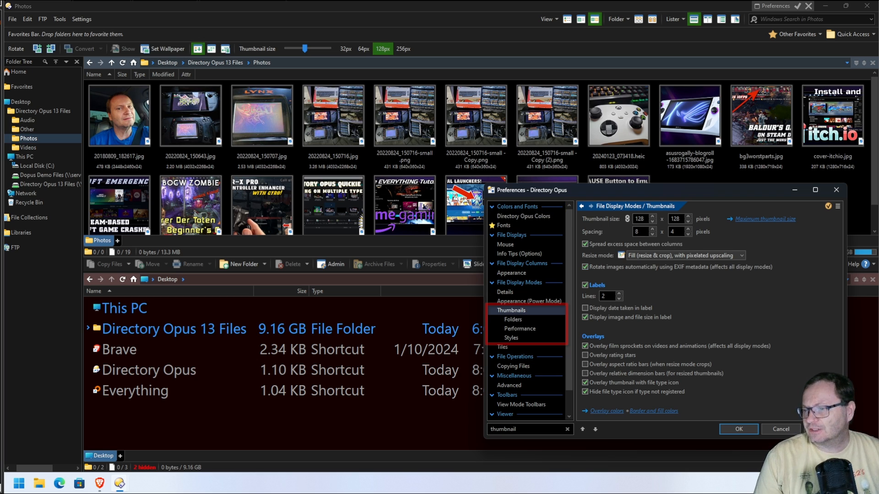
Show the Folders page of the thumbnail preferences and display the Directory Opus 13 Files folder as thumbnails
{"action": "left_click", "coordinate": [512, 320]}
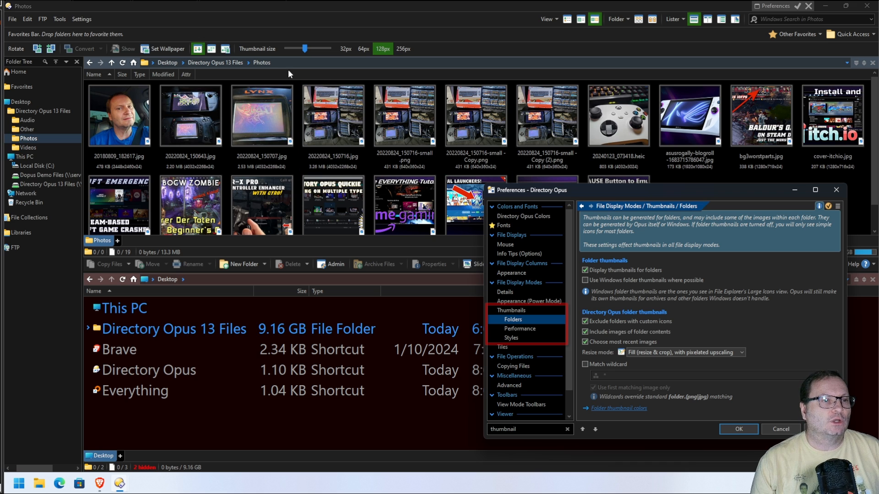
{"action": "left_click", "coordinate": [232, 62]}
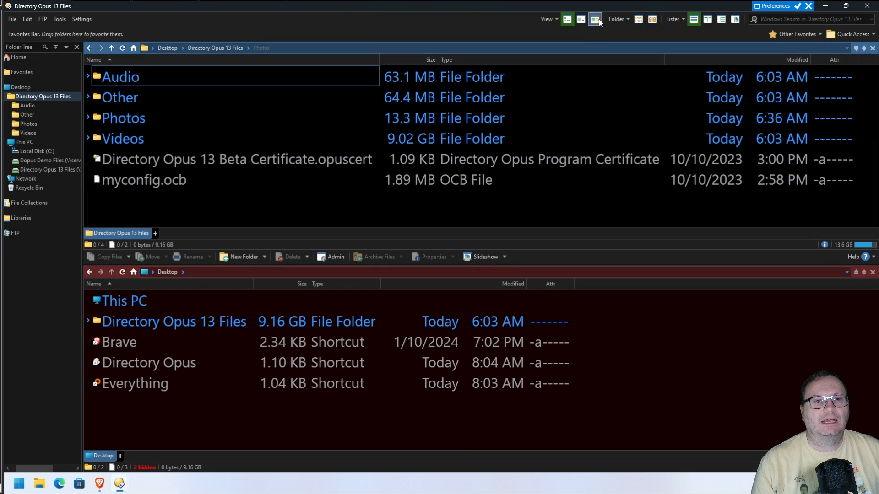
{"action": "left_click", "coordinate": [638, 19]}
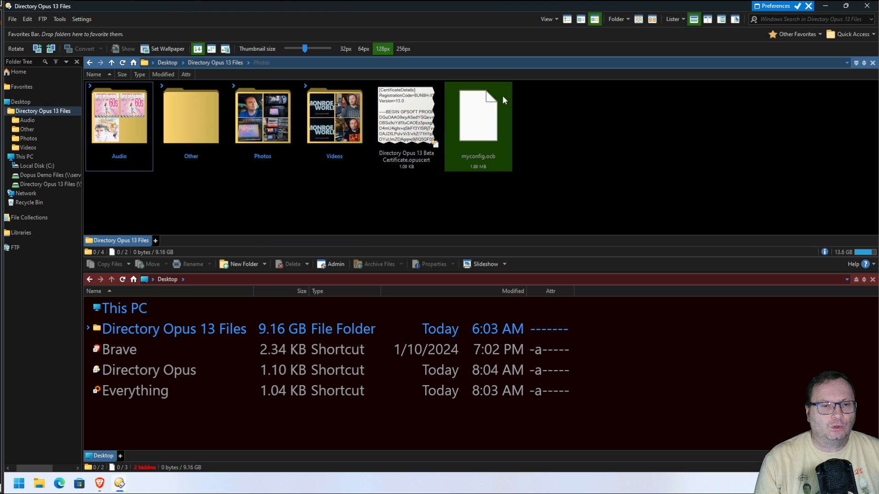
Return to the Preferences window and turn the display of thumbnails for folders off and on again
{"action": "left_click", "coordinate": [780, 5]}
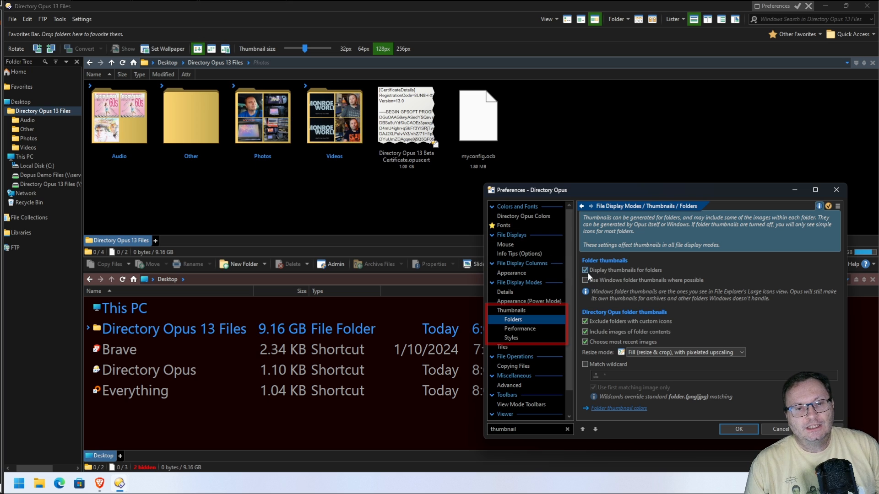
{"action": "left_click", "coordinate": [611, 271]}
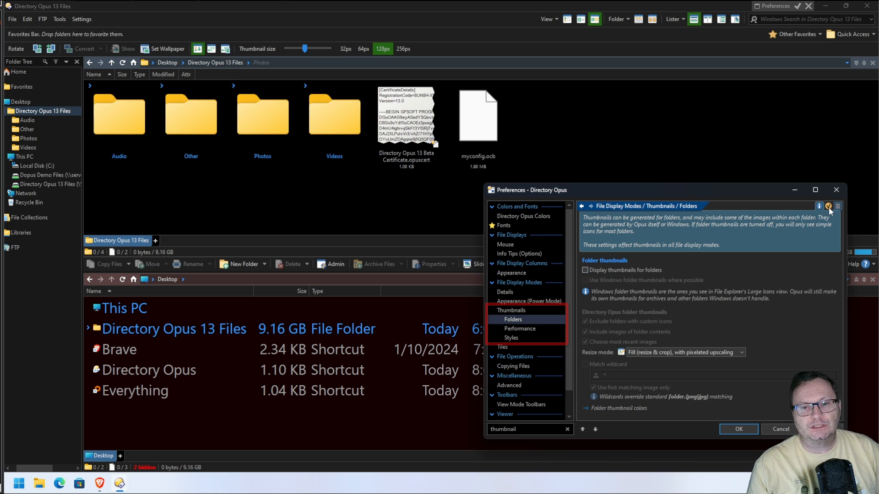
{"action": "left_click", "coordinate": [587, 270]}
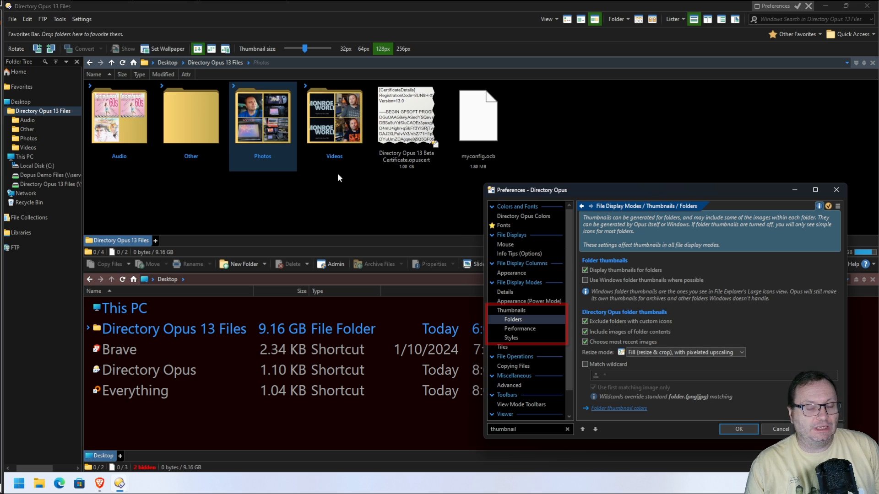
Look at the Performance and Styles pages for thumbnails and close Preferences without applying the changes
{"action": "left_click", "coordinate": [540, 330]}
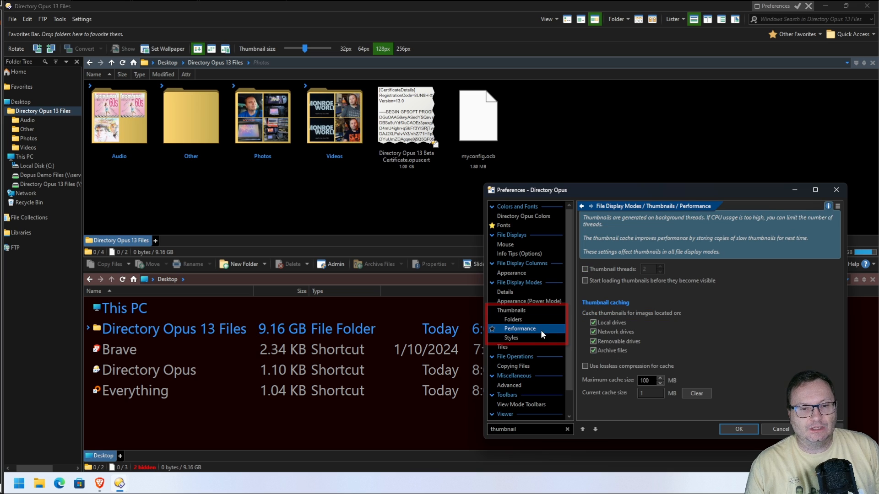
{"action": "left_click", "coordinate": [525, 338]}
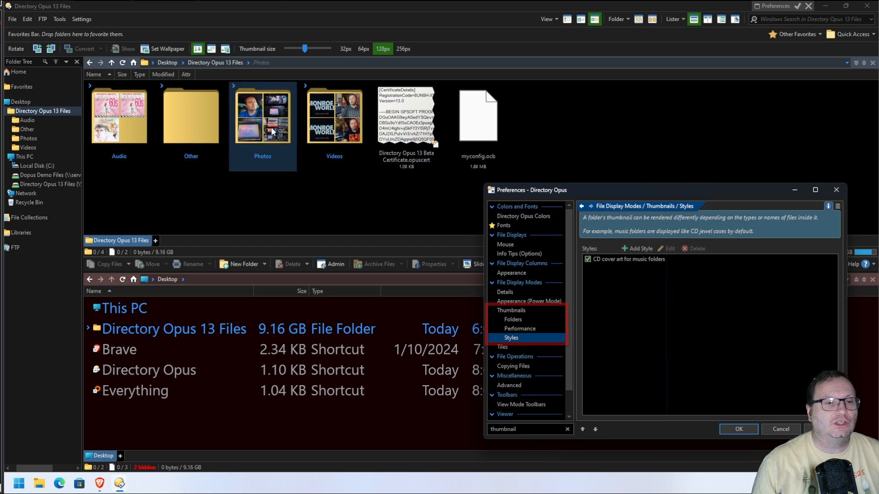
{"action": "left_click", "coordinate": [787, 428]}
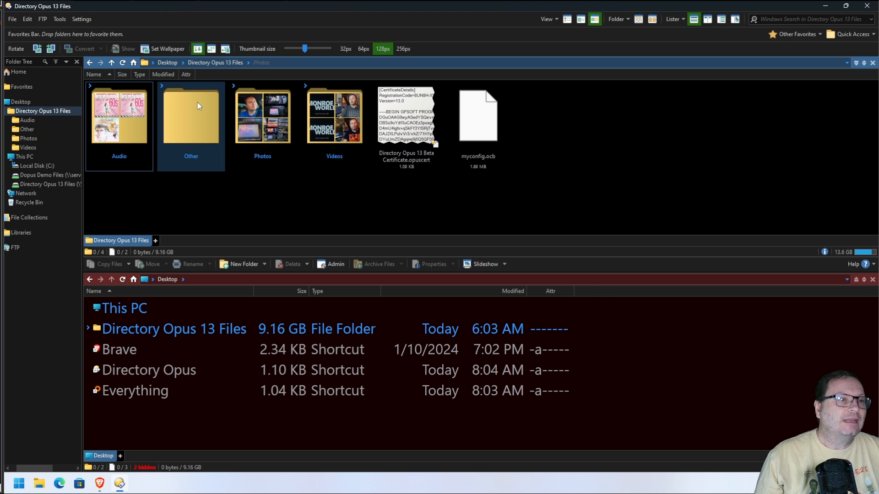
Open the Photos folder in details view and add the Camera make column from the picture metadata
{"action": "double_click", "coordinate": [254, 108]}
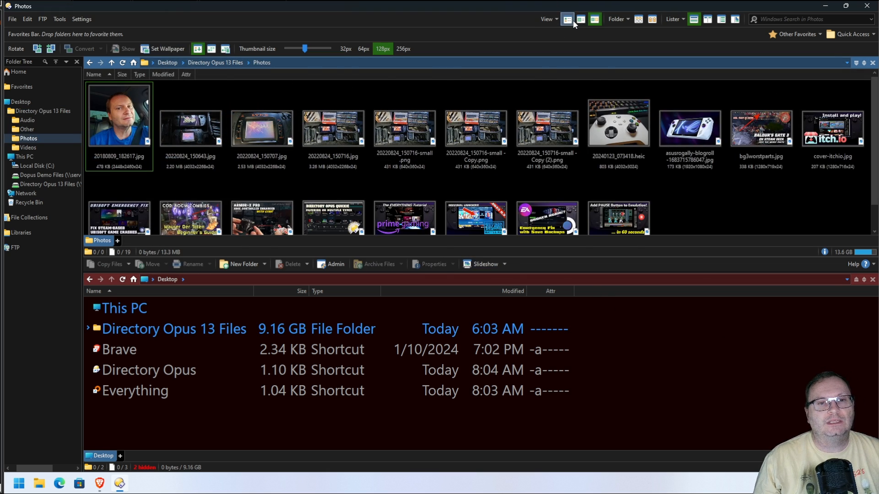
{"action": "left_click", "coordinate": [571, 20]}
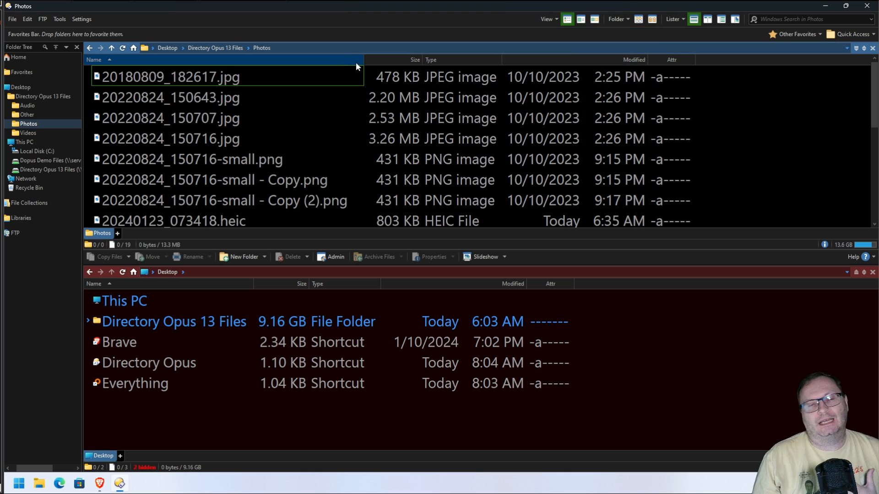
{"action": "right_click", "coordinate": [341, 64]}
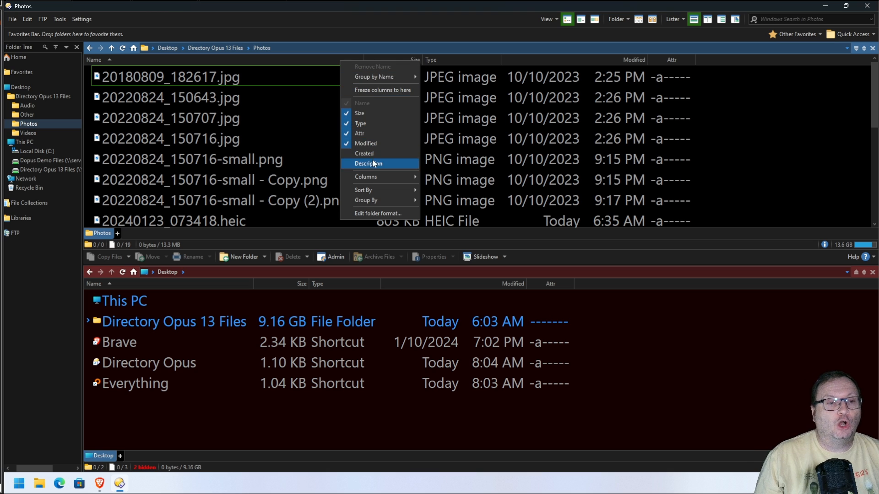
{"action": "mouse_move", "coordinate": [374, 176]}
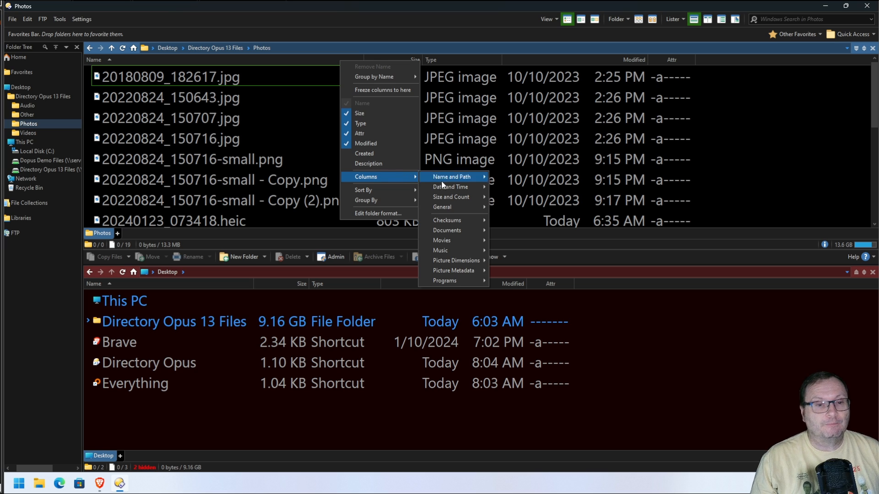
{"action": "mouse_move", "coordinate": [459, 271]}
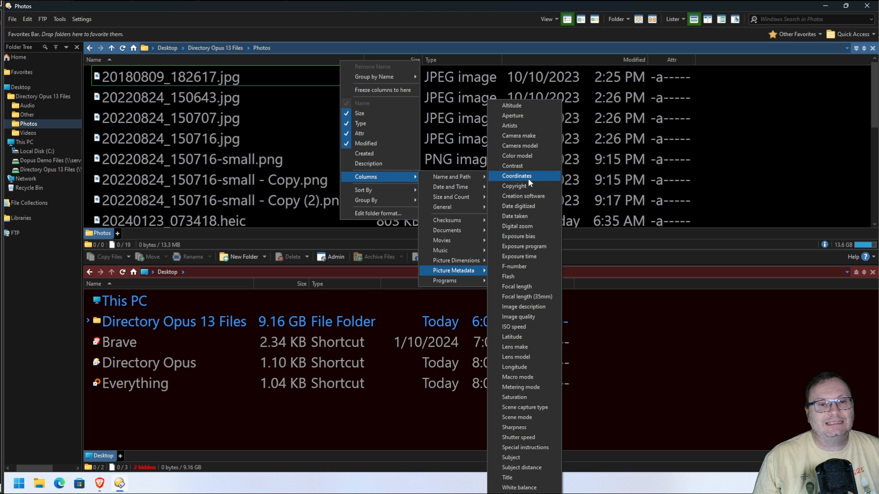
{"action": "left_click", "coordinate": [535, 135]}
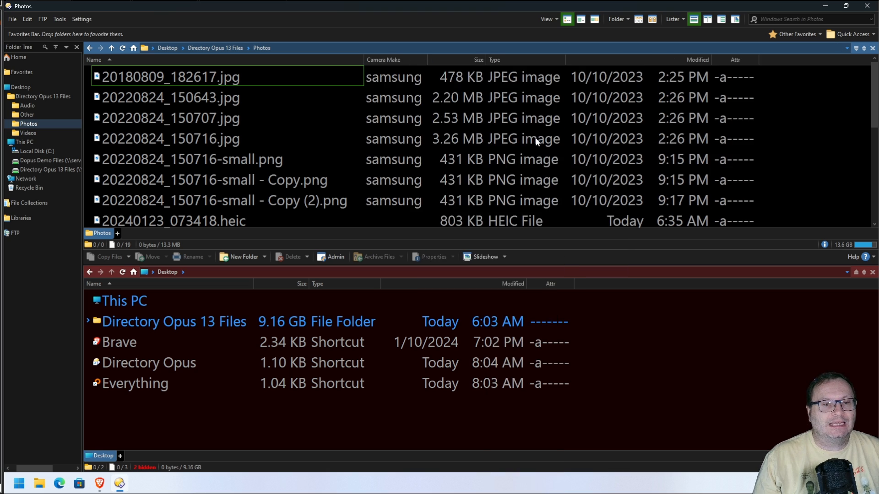
{"action": "scroll", "coordinate": [402, 133], "scroll_direction": "down", "scroll_amount": 3}
{"action": "scroll", "coordinate": [401, 134], "scroll_direction": "up", "scroll_amount": 3}
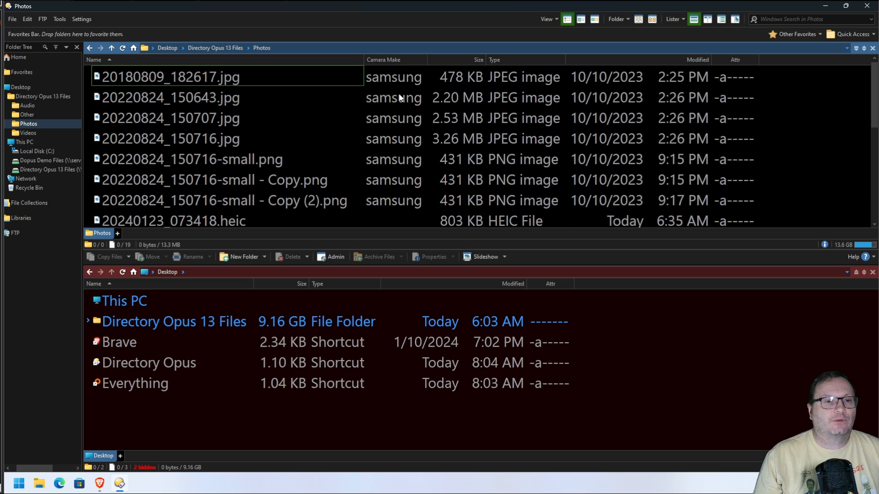
{"action": "scroll", "coordinate": [395, 101], "scroll_direction": "down", "scroll_amount": 4}
{"action": "scroll", "coordinate": [394, 98], "scroll_direction": "up", "scroll_amount": 4}
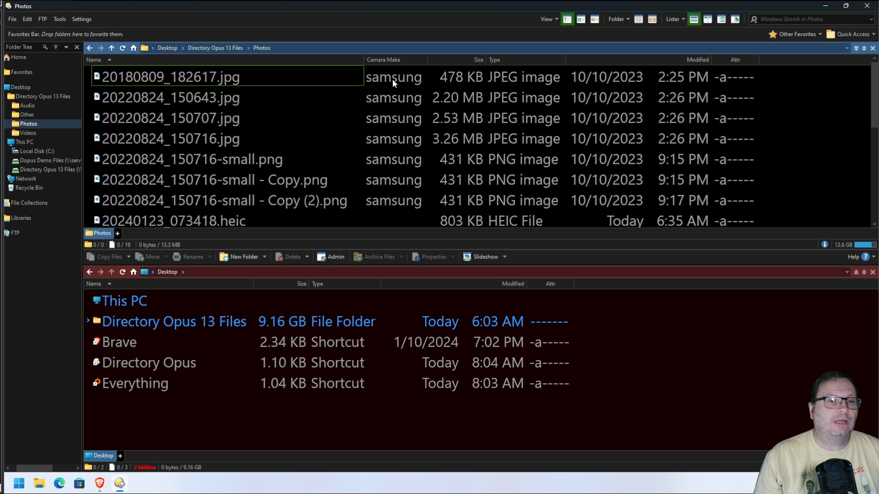
Add the Dimensions column from the picture dimensions group to the Photos file list
{"action": "right_click", "coordinate": [397, 62]}
{"action": "mouse_move", "coordinate": [433, 184]}
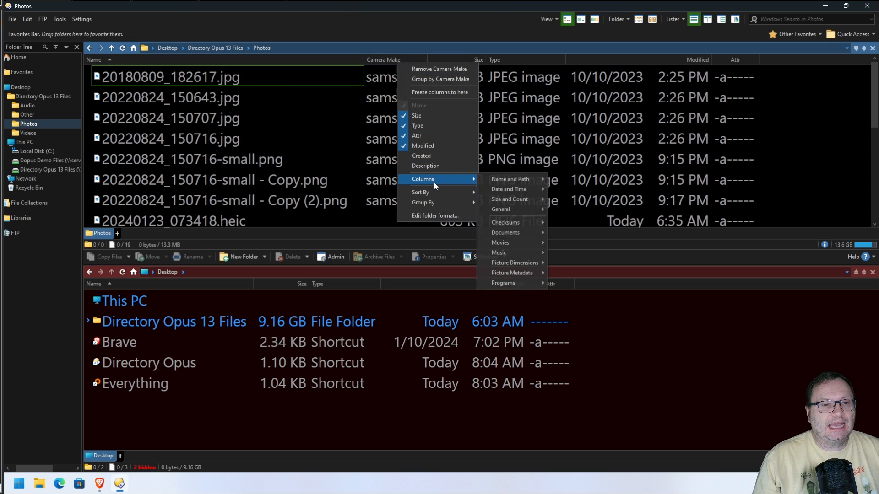
{"action": "mouse_move", "coordinate": [514, 262]}
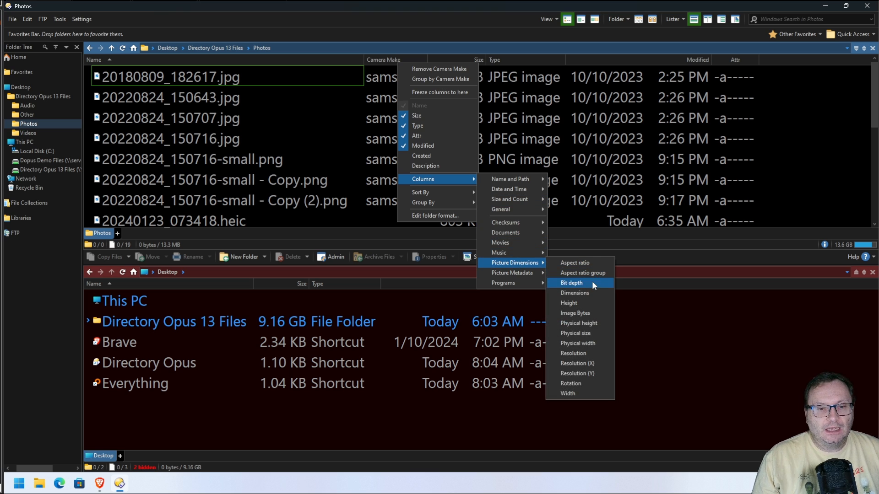
{"action": "left_click", "coordinate": [590, 294]}
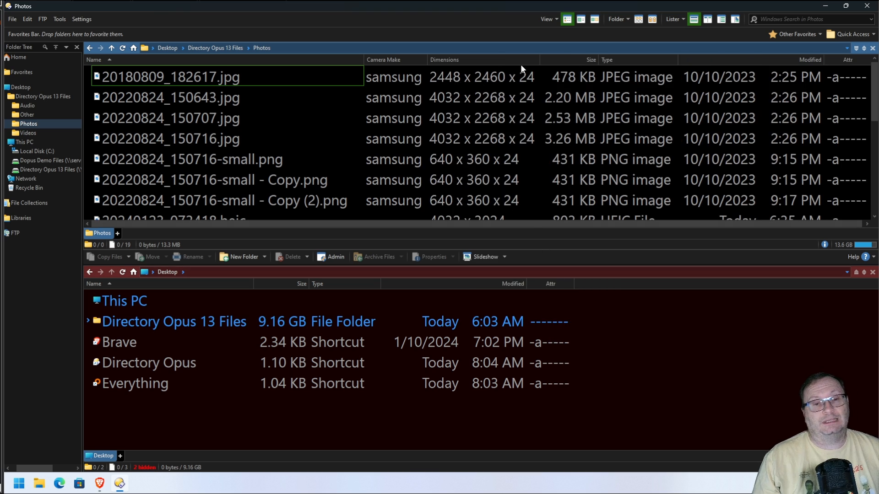
Add the Width column from the picture dimensions group beside the Dimensions column
{"action": "right_click", "coordinate": [486, 64]}
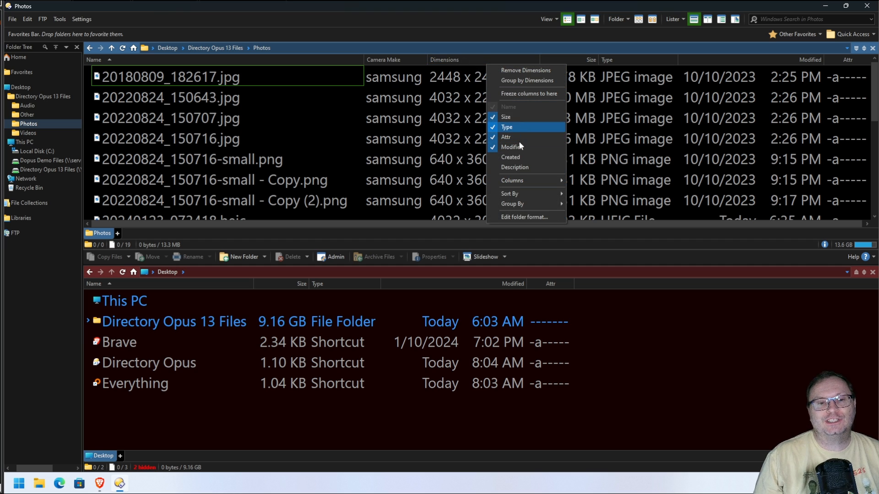
{"action": "mouse_move", "coordinate": [530, 182]}
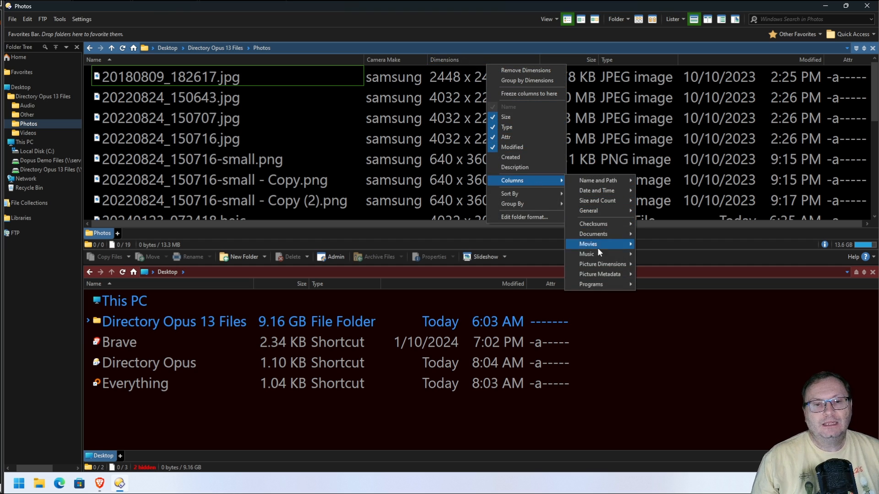
{"action": "mouse_move", "coordinate": [598, 264]}
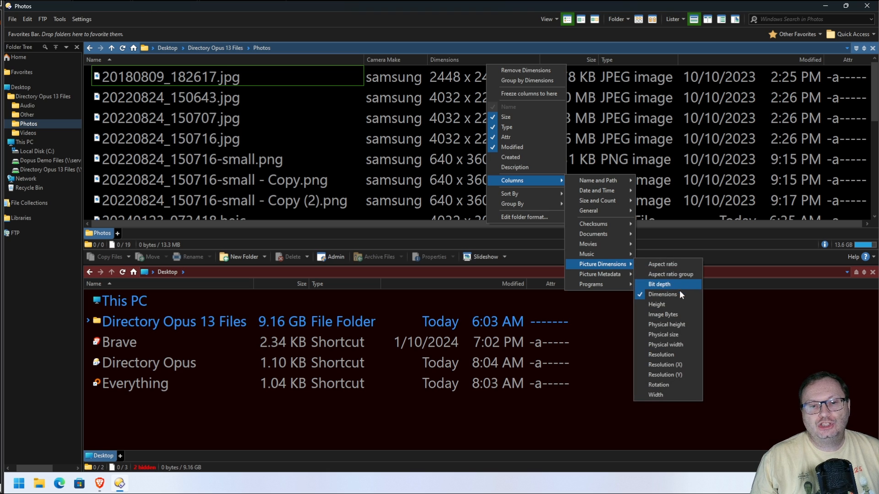
{"action": "left_click", "coordinate": [664, 397]}
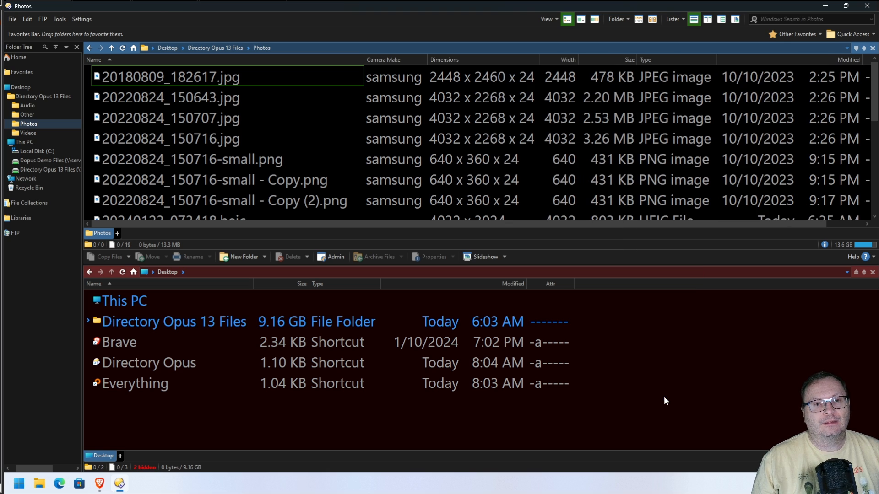
Sort the photos in descending order, first by width and after that by dimensions
{"action": "left_click", "coordinate": [561, 60]}
{"action": "left_click", "coordinate": [561, 60]}
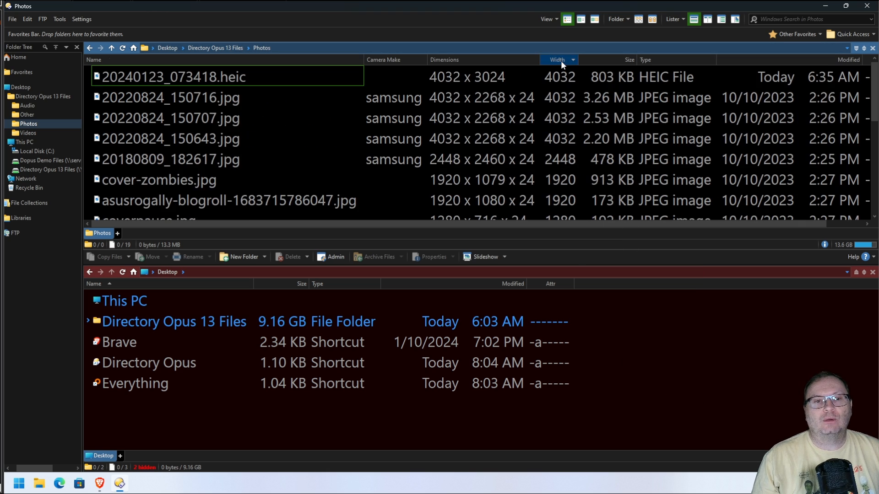
{"action": "left_click", "coordinate": [470, 62]}
{"action": "left_click", "coordinate": [471, 61]}
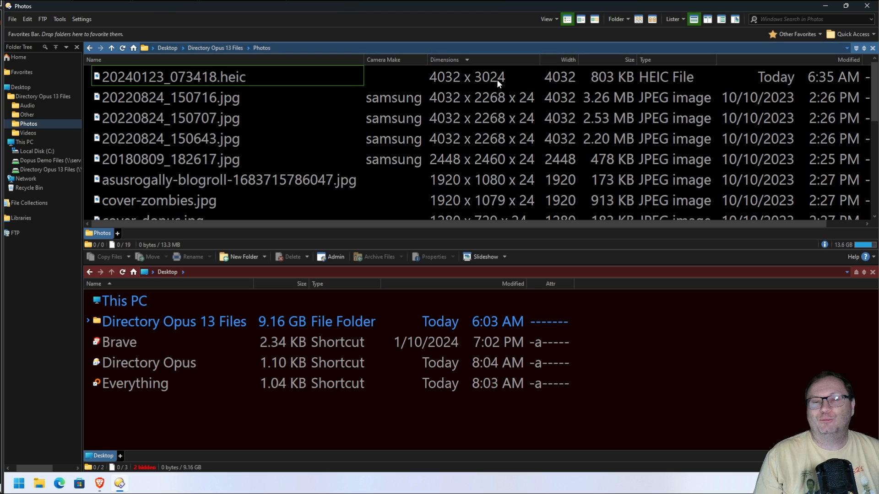
Add the Height column to the Photos file list and sort the photos by width in ascending order
{"action": "right_click", "coordinate": [557, 61]}
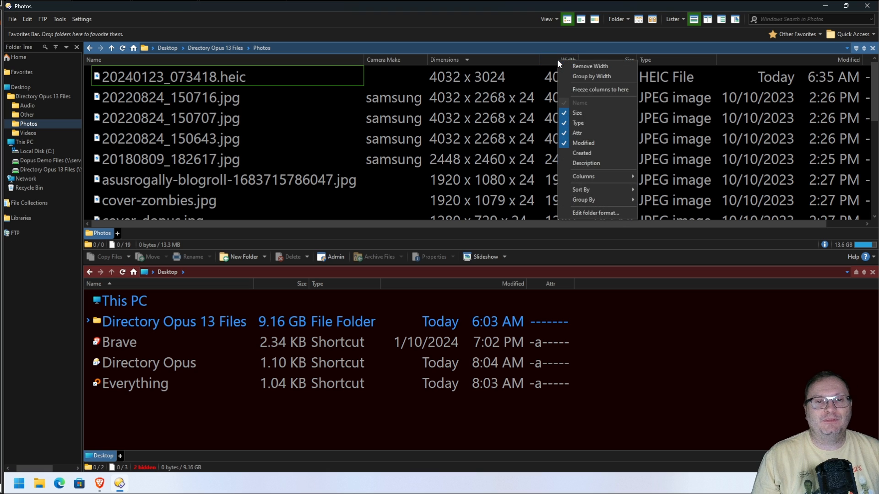
{"action": "mouse_move", "coordinate": [586, 176]}
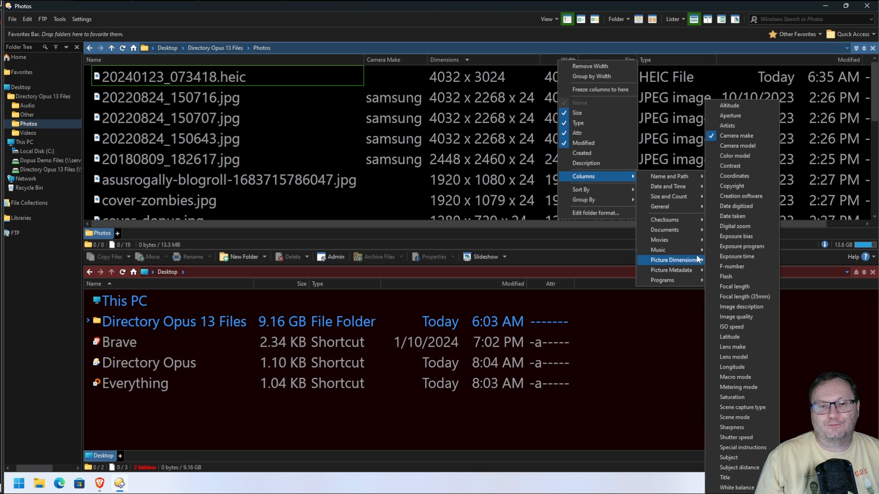
{"action": "mouse_move", "coordinate": [682, 260]}
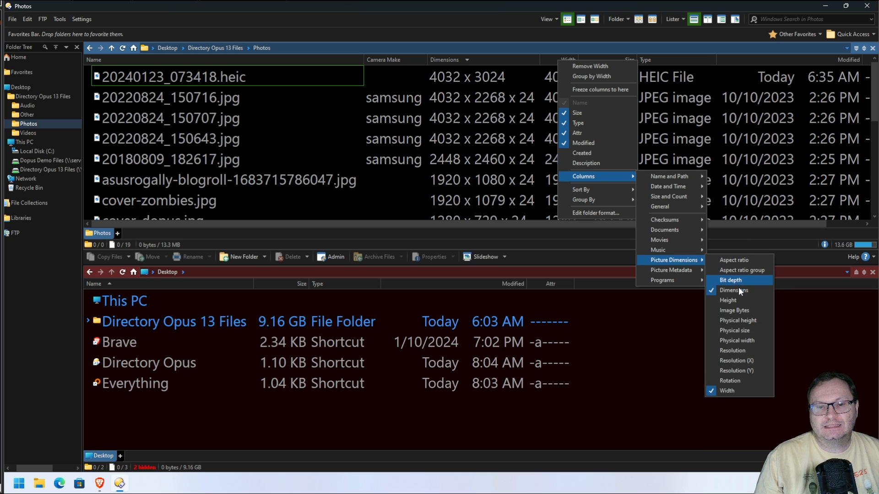
{"action": "left_click", "coordinate": [736, 300]}
{"action": "left_click", "coordinate": [594, 60]}
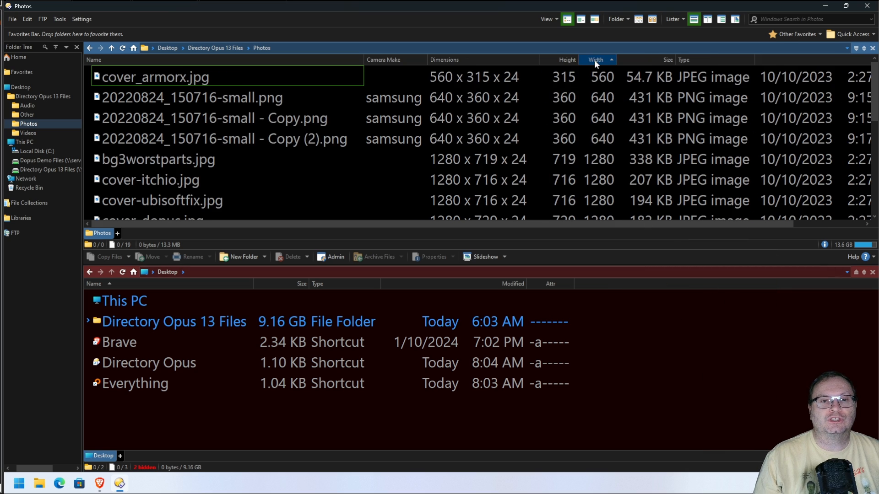
Sort the photos by height in descending order
{"action": "left_click", "coordinate": [594, 59]}
{"action": "left_click", "coordinate": [565, 59]}
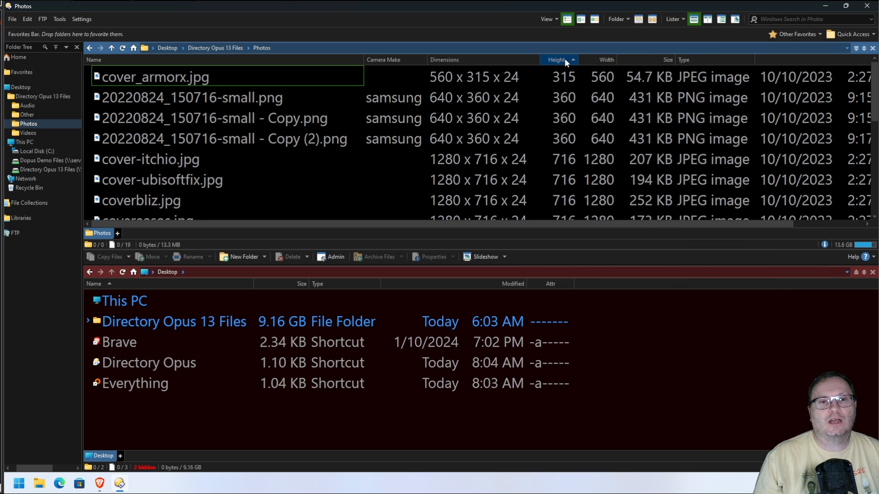
{"action": "left_click", "coordinate": [564, 58]}
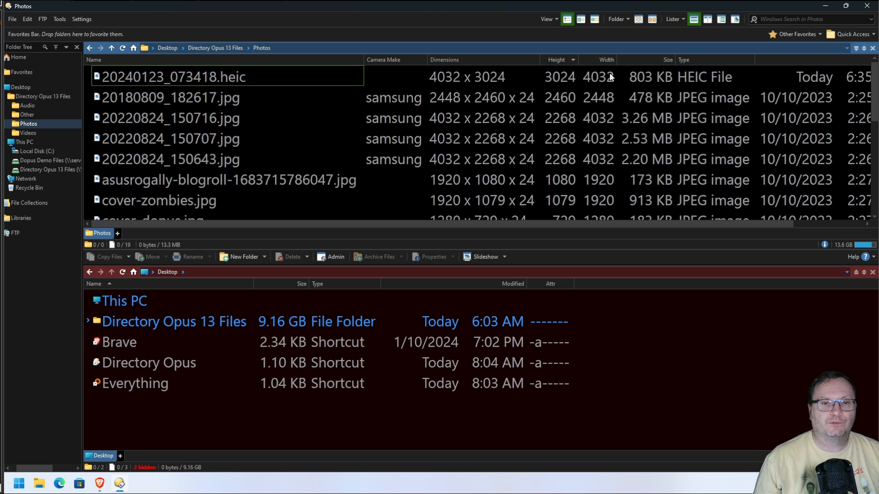
Add the Aspect ratio group column from the picture dimensions group to the Photos file list
{"action": "right_click", "coordinate": [510, 59]}
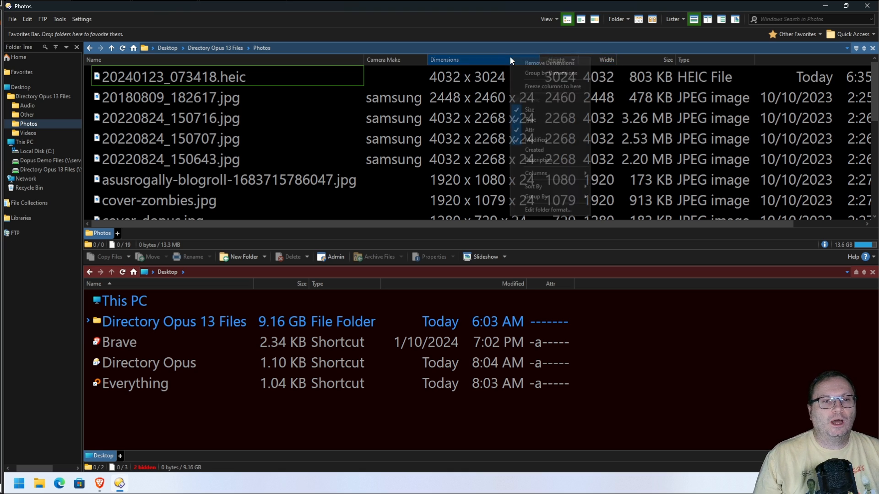
{"action": "mouse_move", "coordinate": [570, 172]}
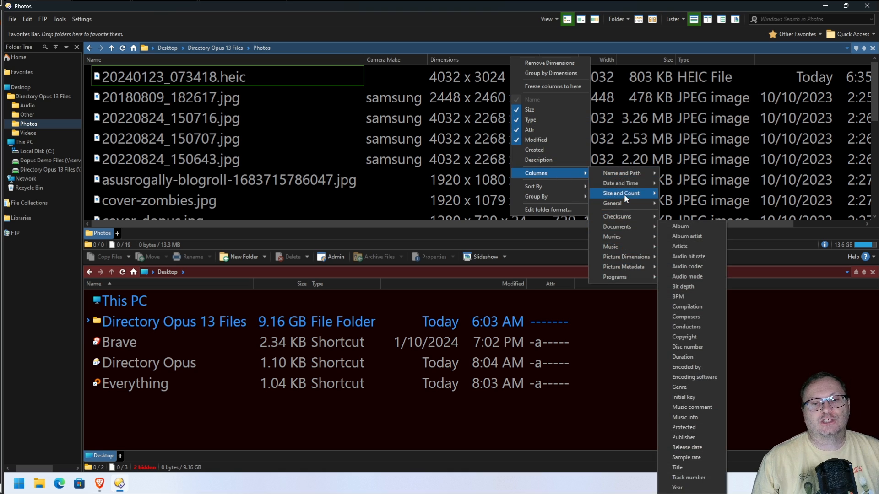
{"action": "mouse_move", "coordinate": [627, 217]}
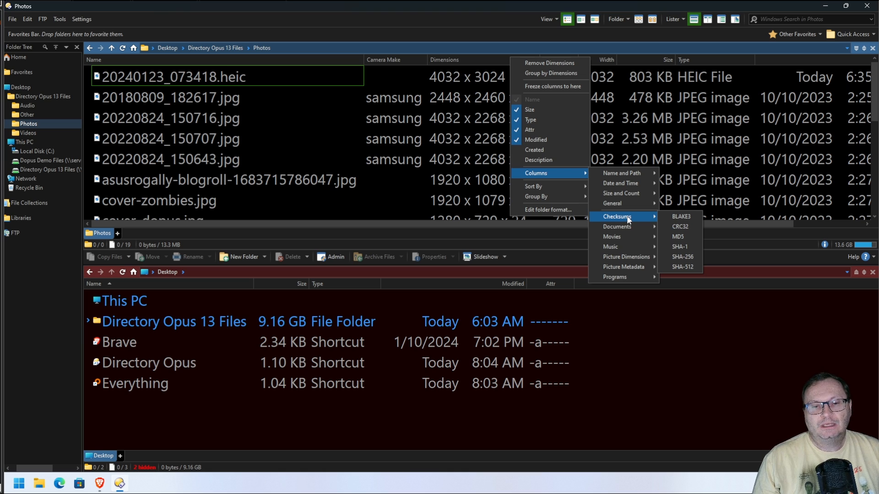
{"action": "mouse_move", "coordinate": [631, 256]}
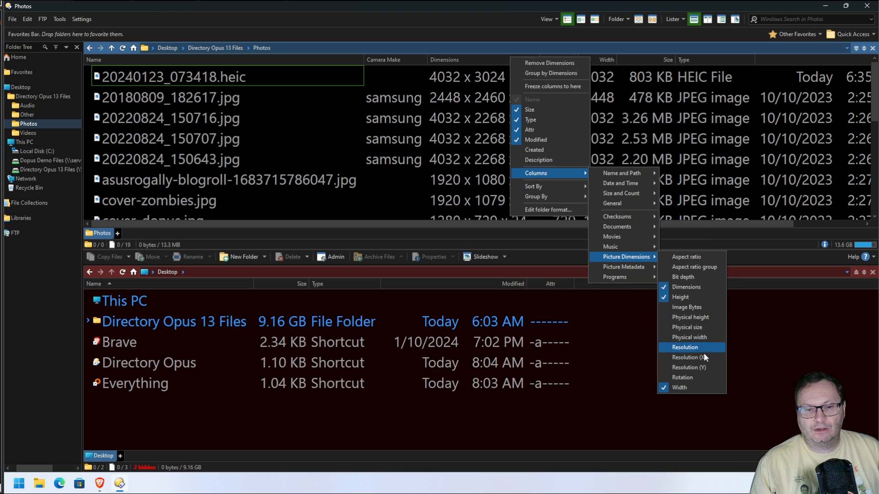
{"action": "left_click", "coordinate": [693, 267]}
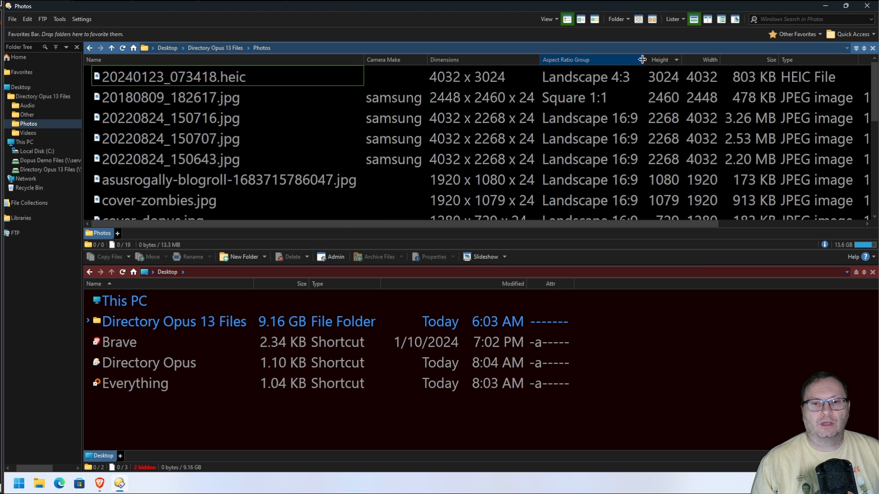
Move the Height and Width columns directly after the Name column in the Photos file list
{"action": "left_click_drag", "start_coordinate": [651, 224], "coordinate": [633, 243]}
{"action": "left_click_drag", "start_coordinate": [574, 231], "coordinate": [594, 228]}
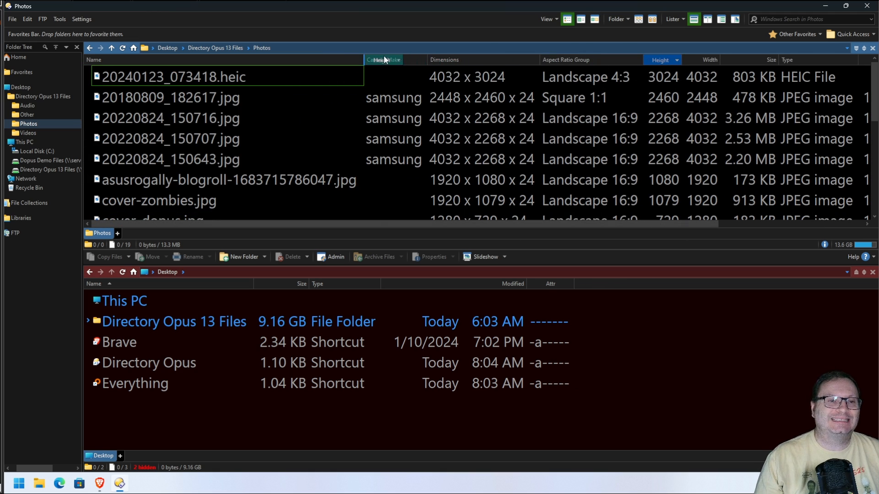
{"action": "left_click_drag", "start_coordinate": [385, 58], "coordinate": [385, 58]}
{"action": "left_click_drag", "start_coordinate": [713, 60], "coordinate": [413, 62]}
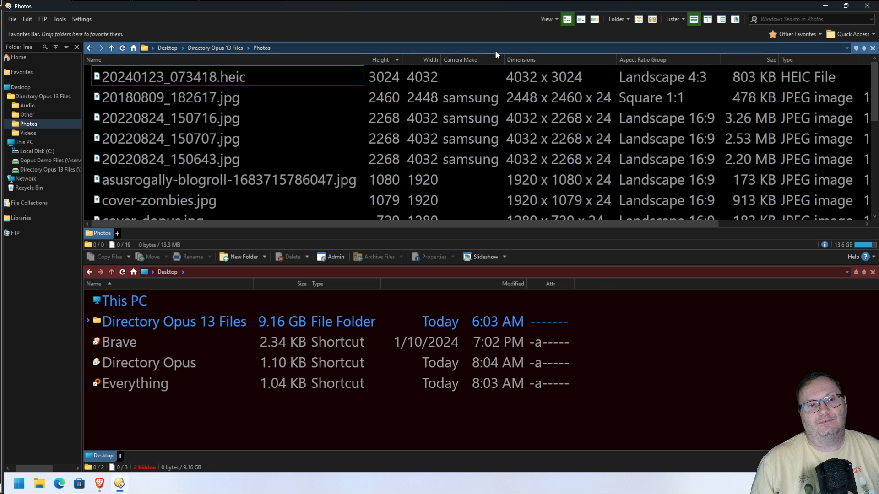
Move the Camera Make column between Type and Attr, and place the Modified column directly after Name
{"action": "left_click_drag", "start_coordinate": [476, 60], "coordinate": [818, 63]}
{"action": "left_click_drag", "start_coordinate": [688, 57], "coordinate": [186, 56]}
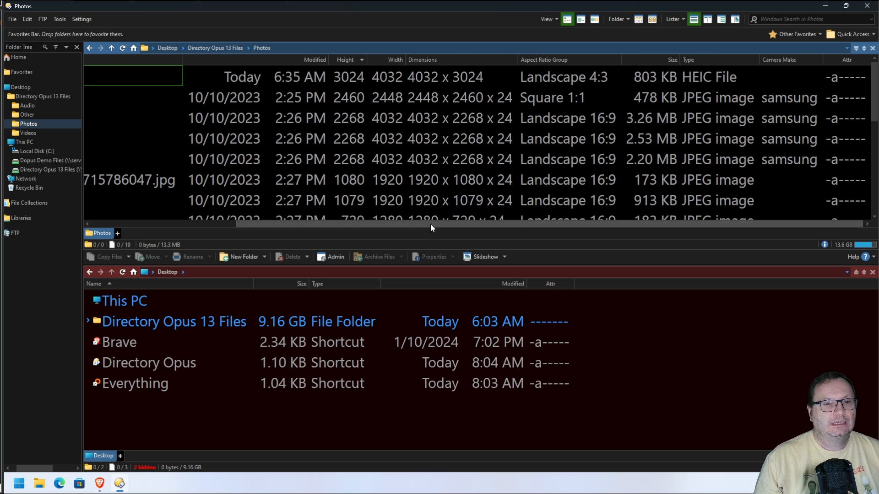
{"action": "left_click_drag", "start_coordinate": [430, 224], "coordinate": [193, 226]}
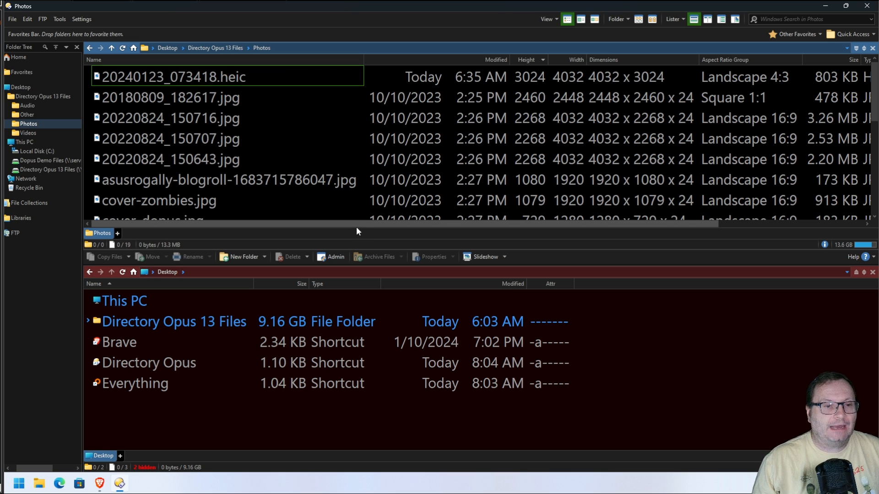
{"action": "left_click_drag", "start_coordinate": [355, 224], "coordinate": [606, 246]}
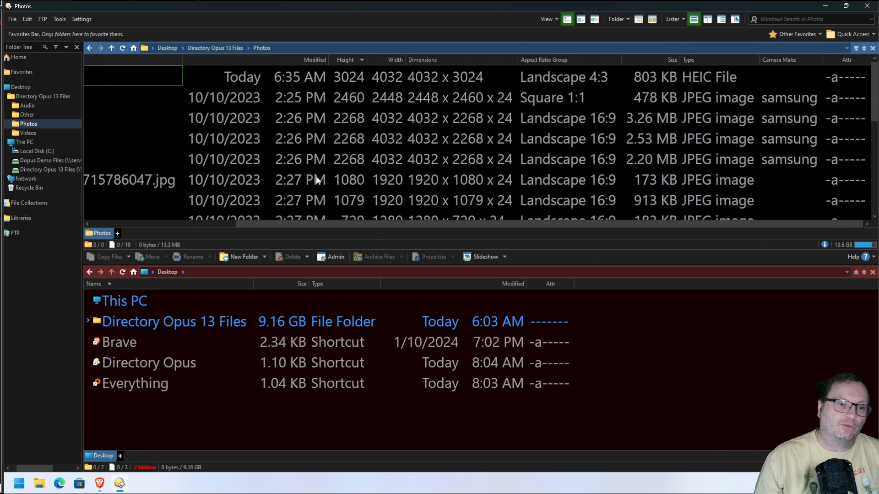
{"action": "left_click_drag", "start_coordinate": [309, 223], "coordinate": [114, 207]}
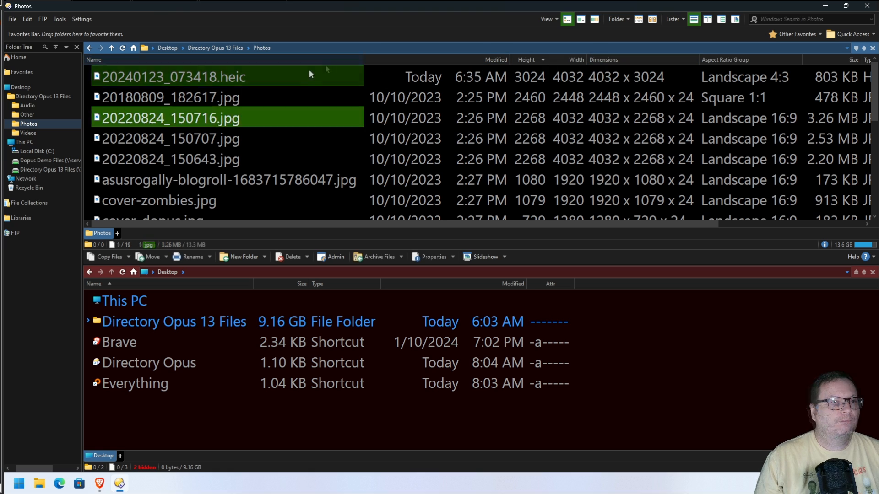
Sort the photos by name in ascending order
{"action": "left_click", "coordinate": [304, 58]}
{"action": "left_click", "coordinate": [304, 59]}
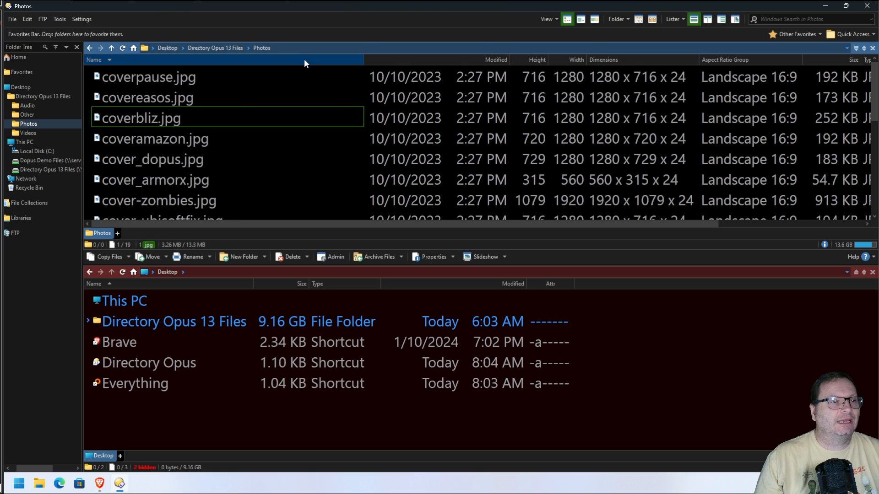
{"action": "left_click", "coordinate": [300, 60]}
Freeze the Photos file list columns up to Name
{"action": "right_click", "coordinate": [300, 59]}
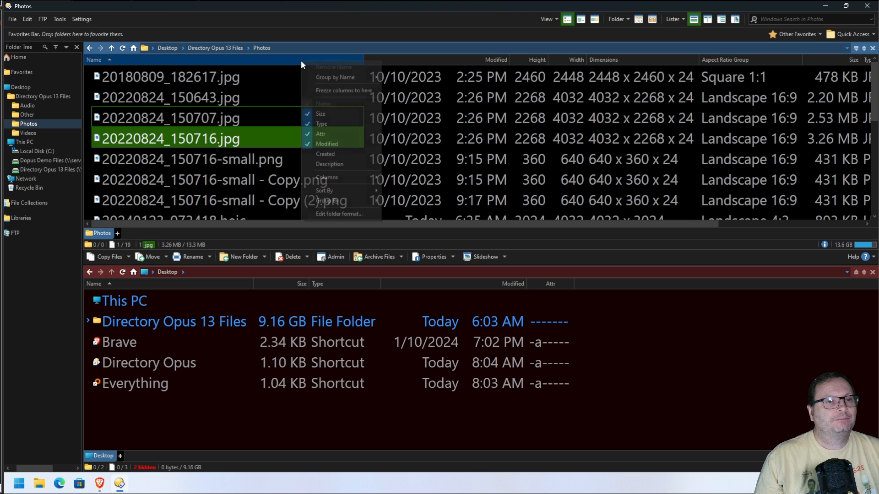
{"action": "left_click", "coordinate": [335, 92]}
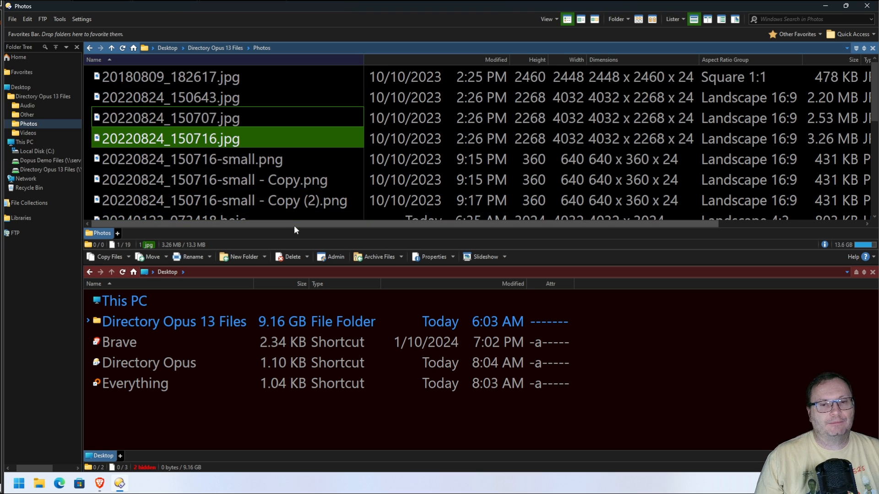
{"action": "mouse_move", "coordinate": [294, 225]}
{"action": "left_mouse_down"}
{"action": "mouse_move", "coordinate": [445, 223]}
{"action": "mouse_move", "coordinate": [289, 218]}
{"action": "left_mouse_up"}
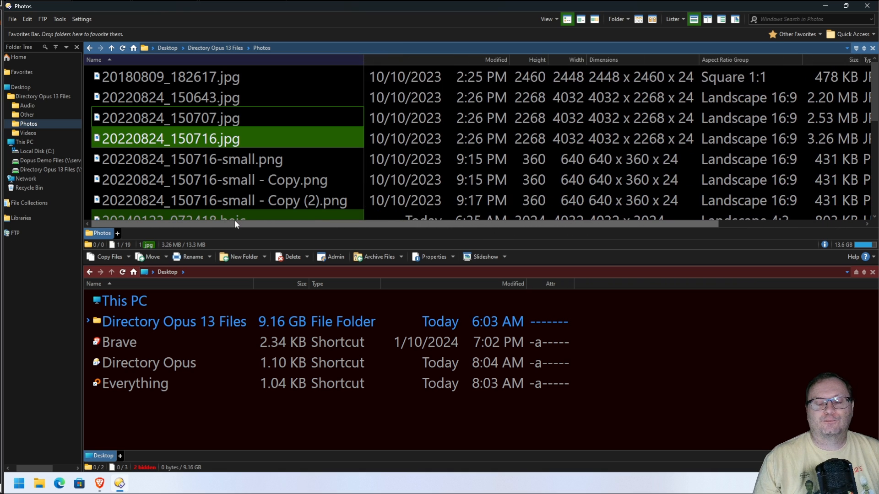
{"action": "mouse_move", "coordinate": [234, 220]}
{"action": "left_mouse_down"}
{"action": "mouse_move", "coordinate": [374, 226]}
{"action": "mouse_move", "coordinate": [238, 224]}
{"action": "left_mouse_up"}
Extend the frozen columns up to Height and check how the other columns move beneath them
{"action": "right_click", "coordinate": [536, 59]}
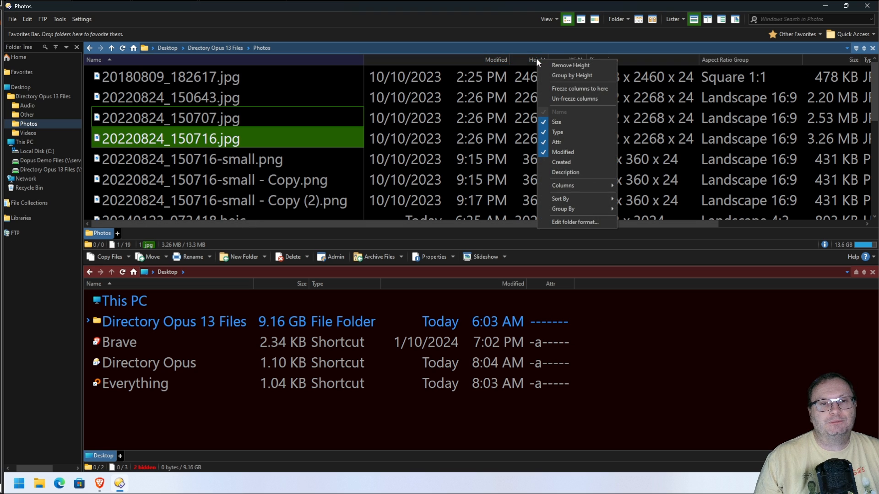
{"action": "left_click", "coordinate": [570, 88]}
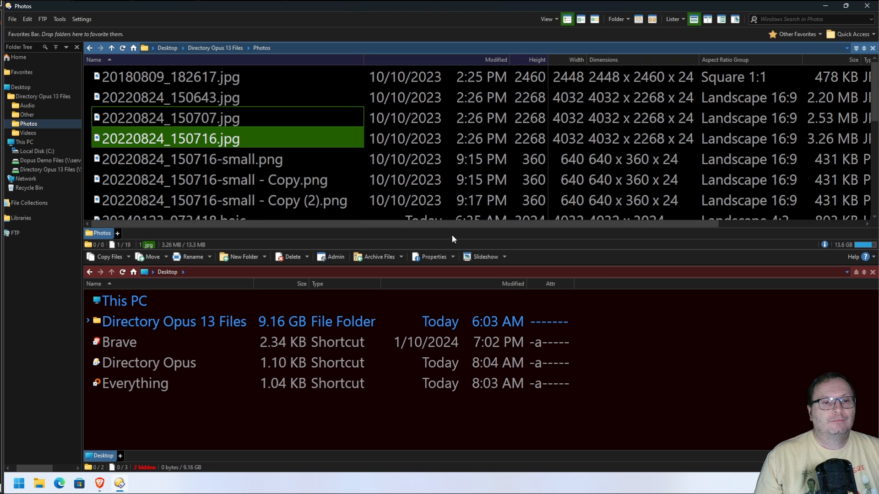
{"action": "left_click_drag", "start_coordinate": [438, 220], "coordinate": [377, 208]}
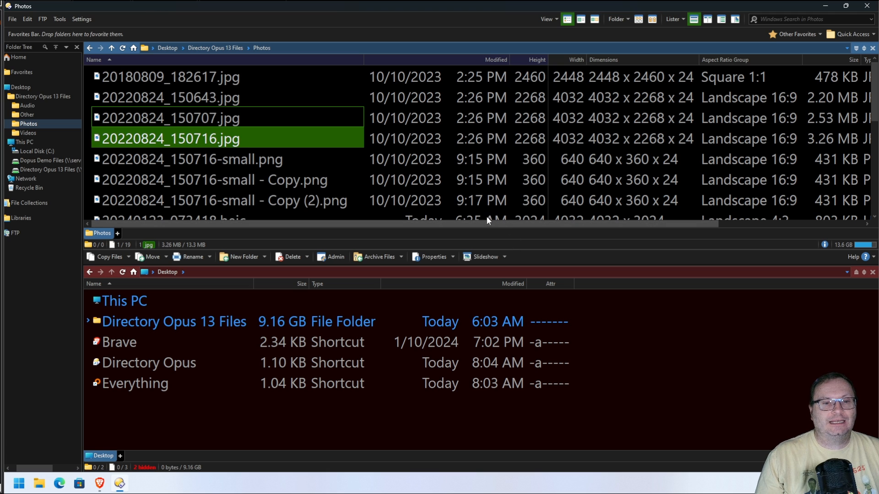
{"action": "left_click_drag", "start_coordinate": [486, 216], "coordinate": [795, 66]}
{"action": "scroll", "coordinate": [716, 120], "scroll_direction": "down", "scroll_amount": 4}
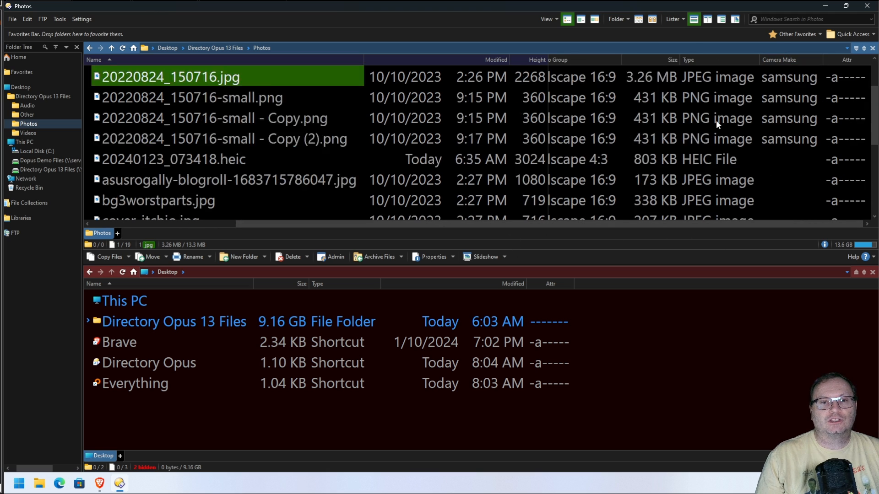
{"action": "scroll", "coordinate": [716, 120], "scroll_direction": "up", "scroll_amount": 4}
{"action": "scroll", "coordinate": [716, 120], "scroll_direction": "down", "scroll_amount": 1}
{"action": "scroll", "coordinate": [716, 120], "scroll_direction": "down", "scroll_amount": 3}
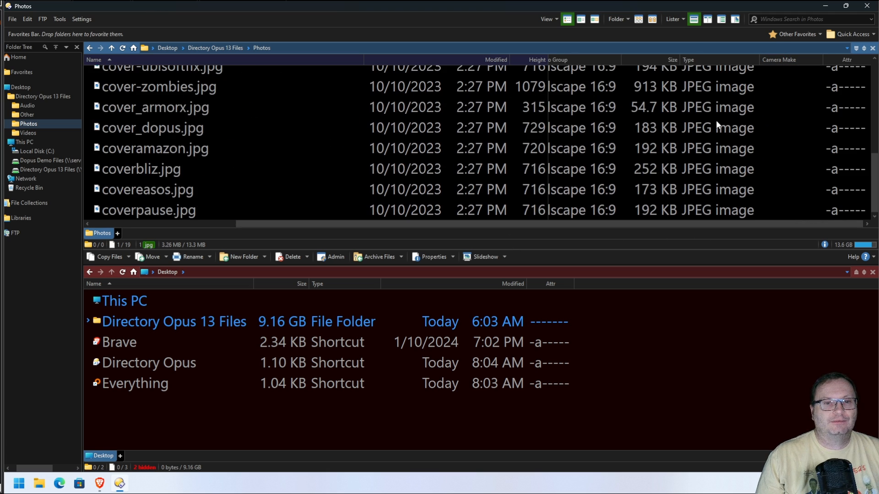
{"action": "scroll", "coordinate": [716, 120], "scroll_direction": "up", "scroll_amount": 4}
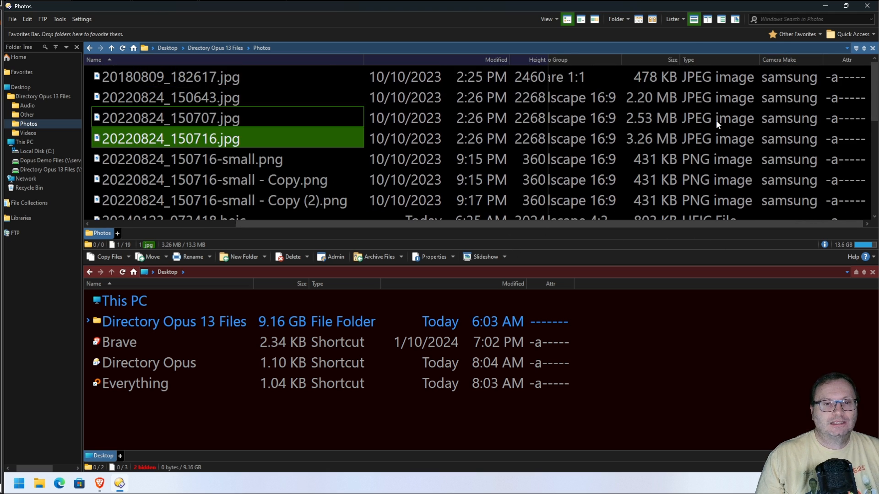
Unfreeze the columns in the Photos file list
{"action": "right_click", "coordinate": [306, 59]}
{"action": "left_click", "coordinate": [331, 97]}
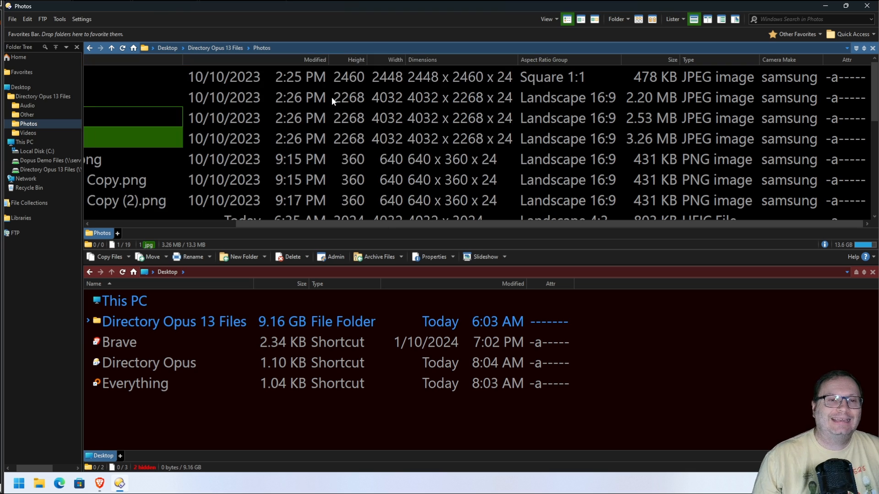
{"action": "left_click_drag", "start_coordinate": [183, 224], "coordinate": [130, 223]}
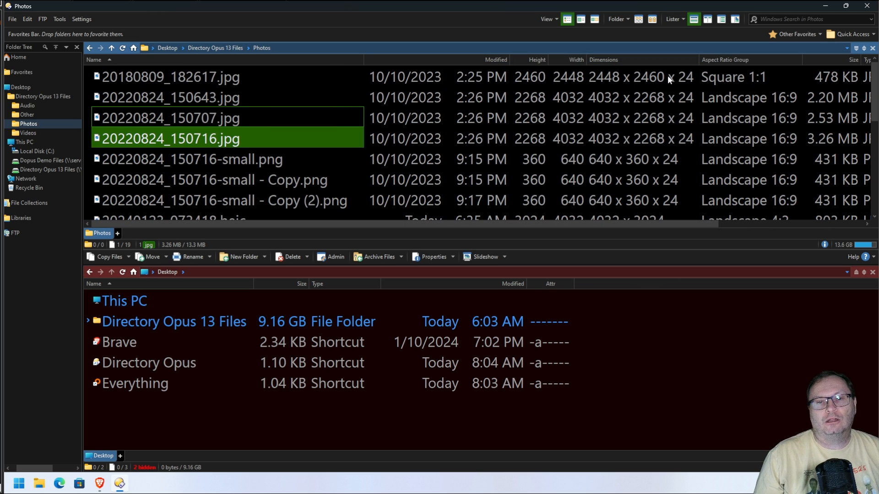
Try different zoom levels on the Photos file list, ending at 110%
{"action": "scroll", "coordinate": [603, 116], "scroll_direction": "down", "scroll_amount": 3}
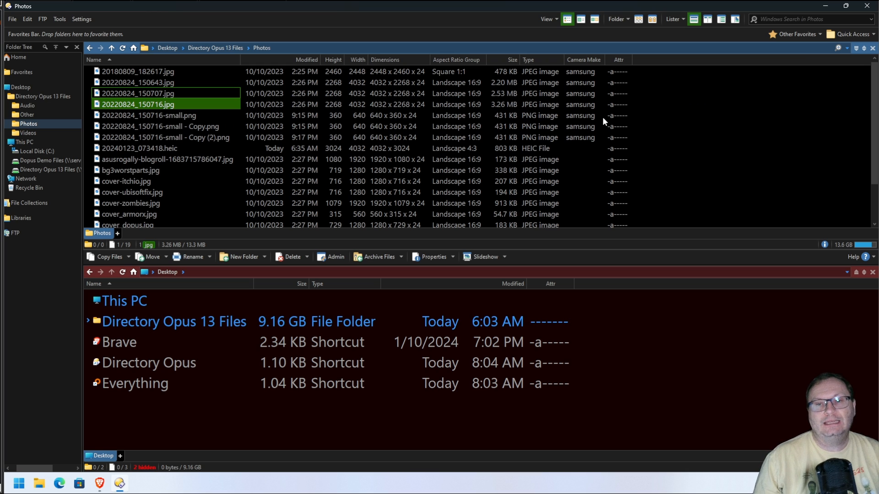
{"action": "scroll", "coordinate": [602, 117], "scroll_direction": "up", "scroll_amount": 1}
{"action": "scroll", "coordinate": [602, 117], "scroll_direction": "up", "scroll_amount": 6}
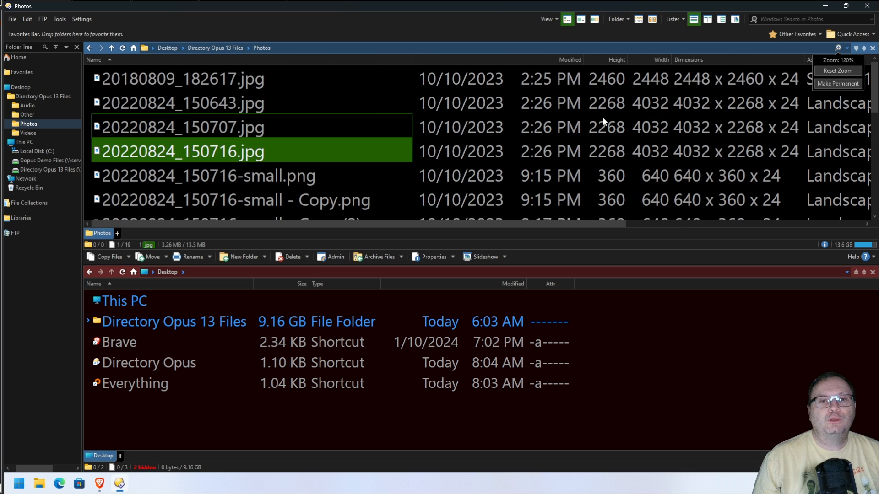
{"action": "scroll", "coordinate": [602, 117], "scroll_direction": "down", "scroll_amount": 1}
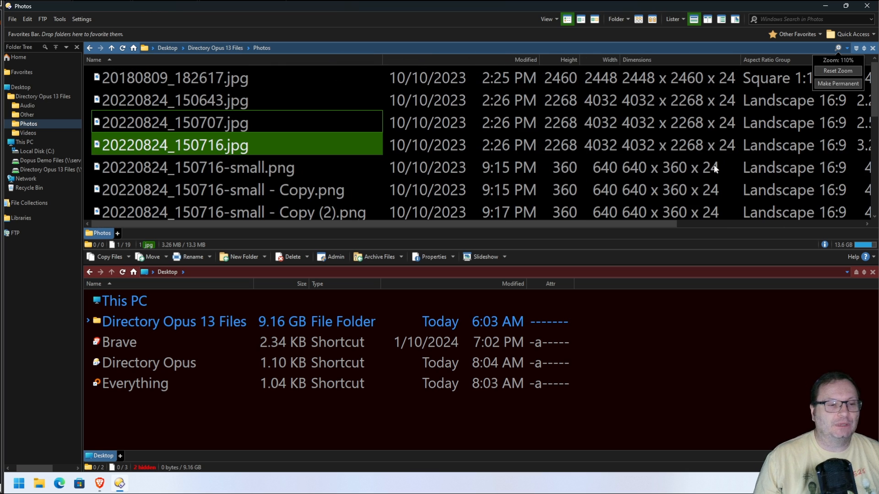
Make the Desktop file list active and zoom the inactive Photos file list out to below 80%
{"action": "left_click", "coordinate": [732, 320]}
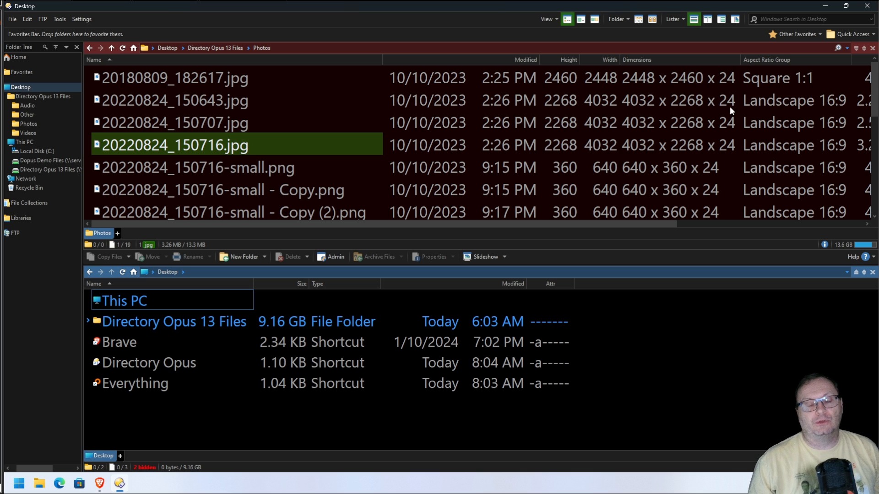
{"action": "scroll", "coordinate": [663, 122], "scroll_direction": "down", "scroll_amount": 3}
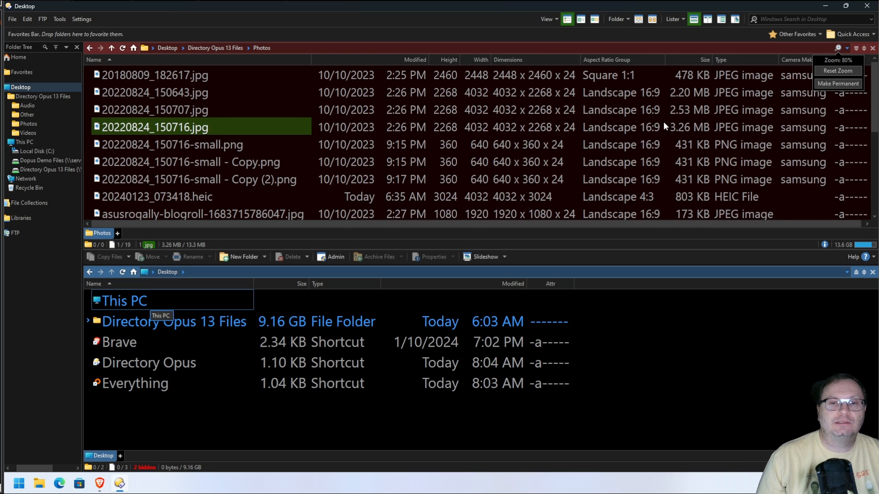
{"action": "scroll", "coordinate": [663, 122], "scroll_direction": "down", "scroll_amount": 1}
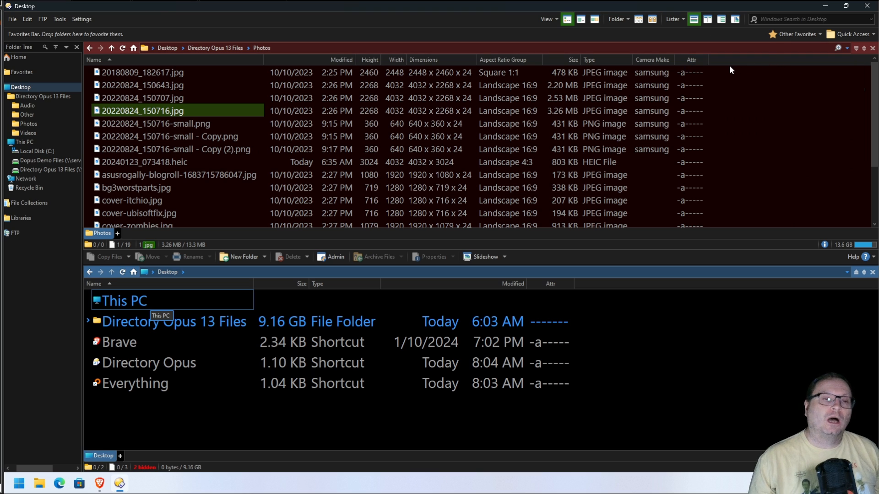
Make the Photos file list active again and clear its file selection
{"action": "scroll", "coordinate": [201, 161], "scroll_direction": "down", "scroll_amount": 2}
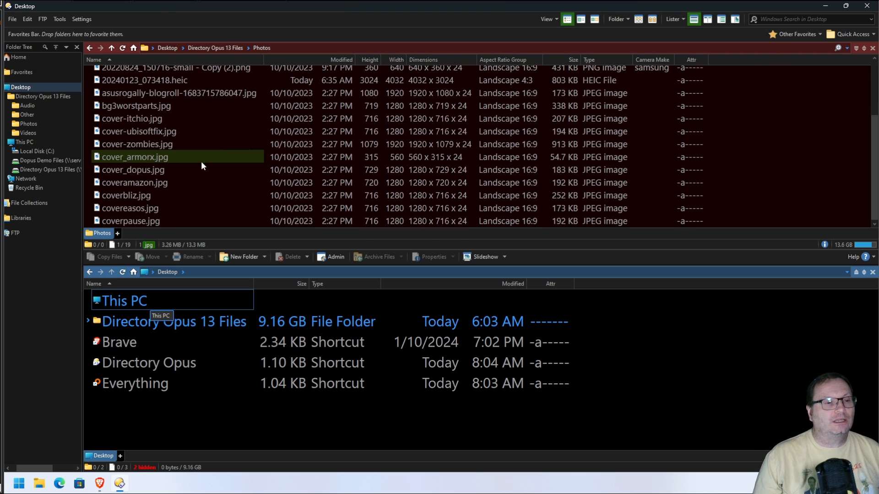
{"action": "scroll", "coordinate": [201, 161], "scroll_direction": "up", "scroll_amount": 2}
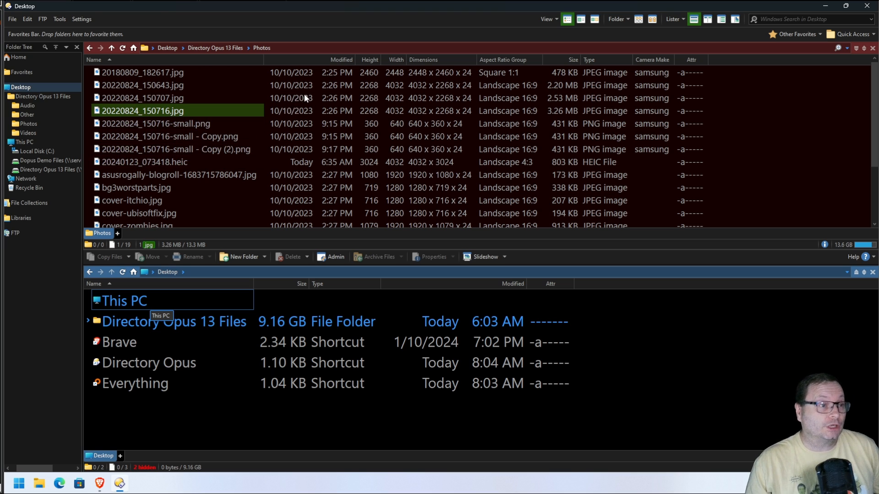
{"action": "left_click", "coordinate": [60, 18]}
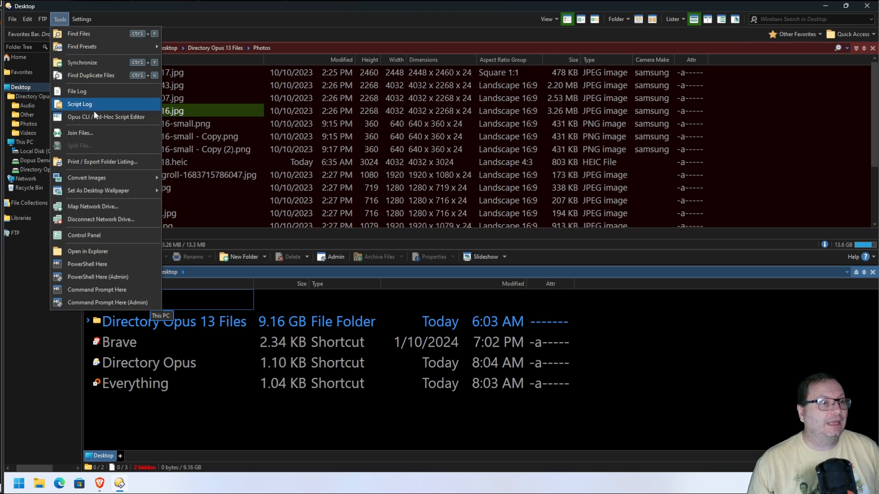
{"action": "left_click", "coordinate": [788, 137]}
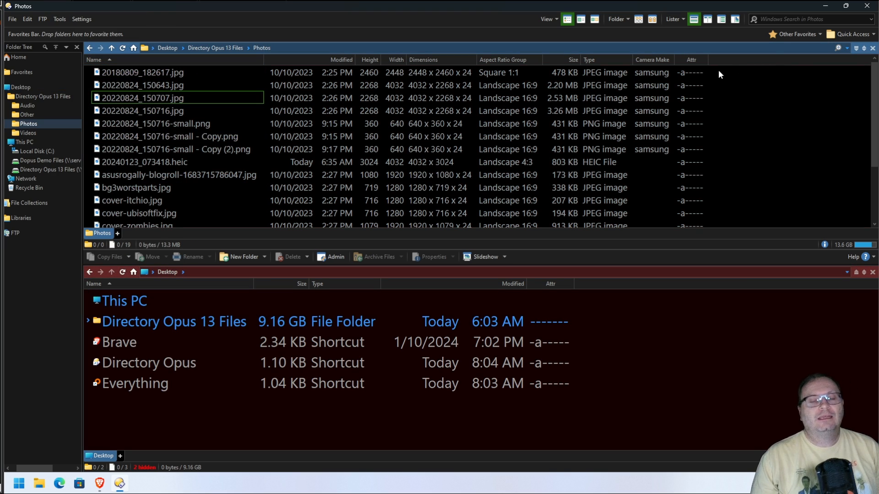
Highlight all cells of the first nine files in the Photos list and copy them to the clipboard with names and headings
{"action": "left_click_drag", "start_coordinate": [715, 69], "coordinate": [211, 180]}
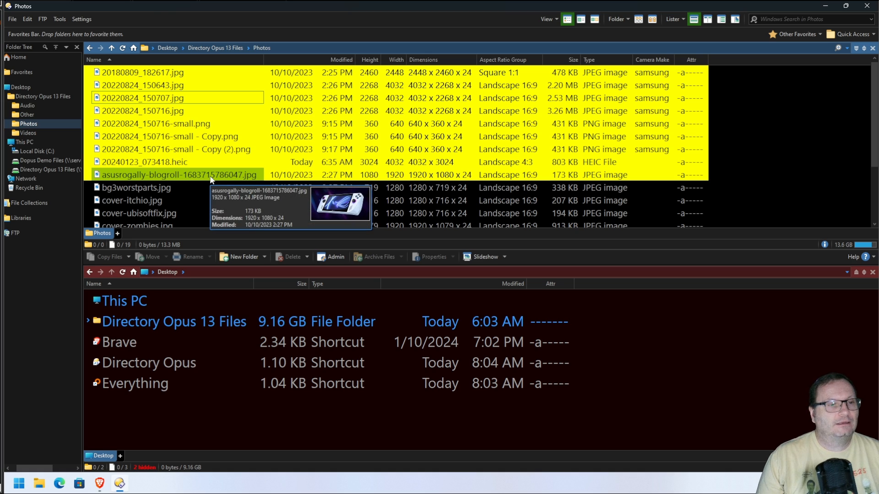
{"action": "right_click", "coordinate": [231, 170]}
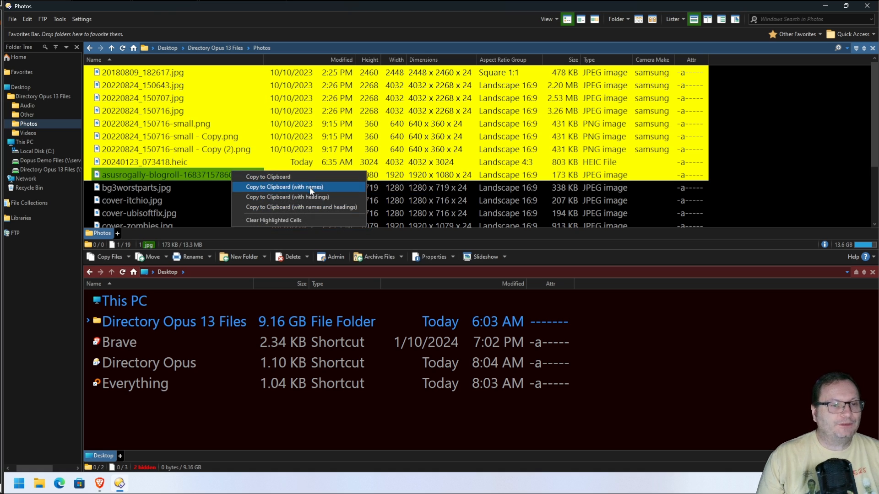
{"action": "left_click", "coordinate": [323, 204]}
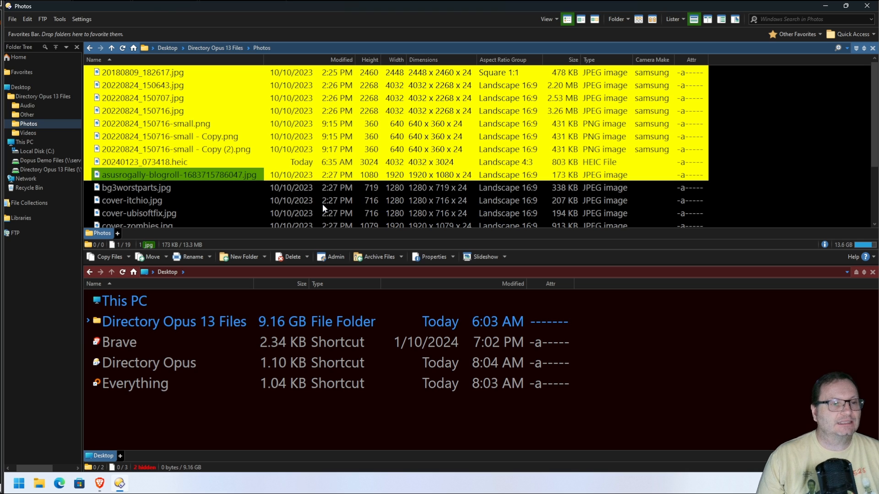
Switch to Notepad and paste the copied file details into a new blank tab
{"action": "left_click", "coordinate": [20, 486]}
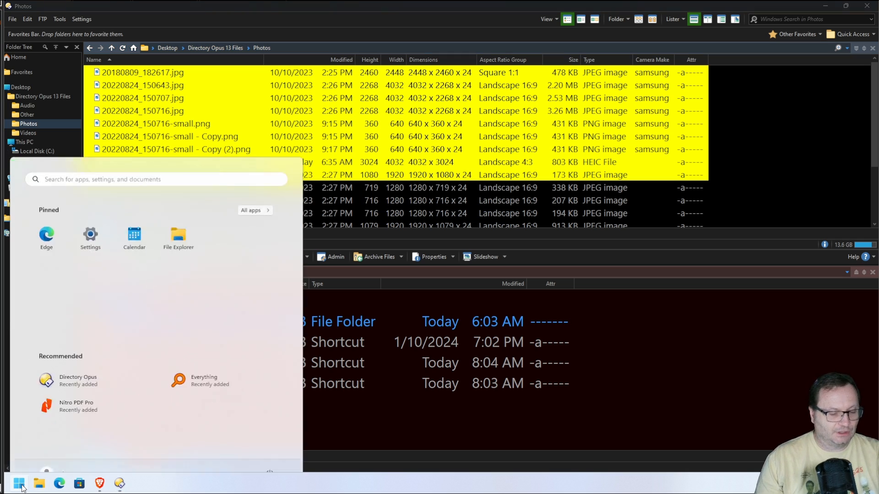
{"action": "type", "text": "notepad"}
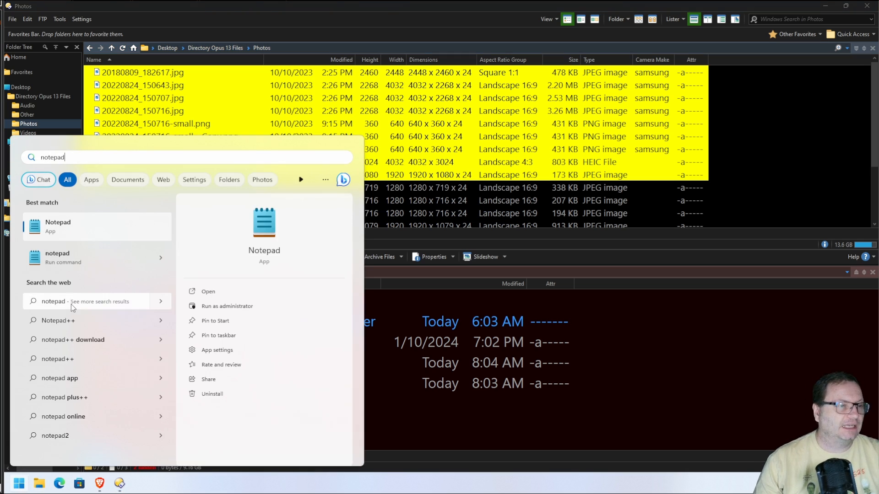
{"action": "left_click", "coordinate": [75, 233]}
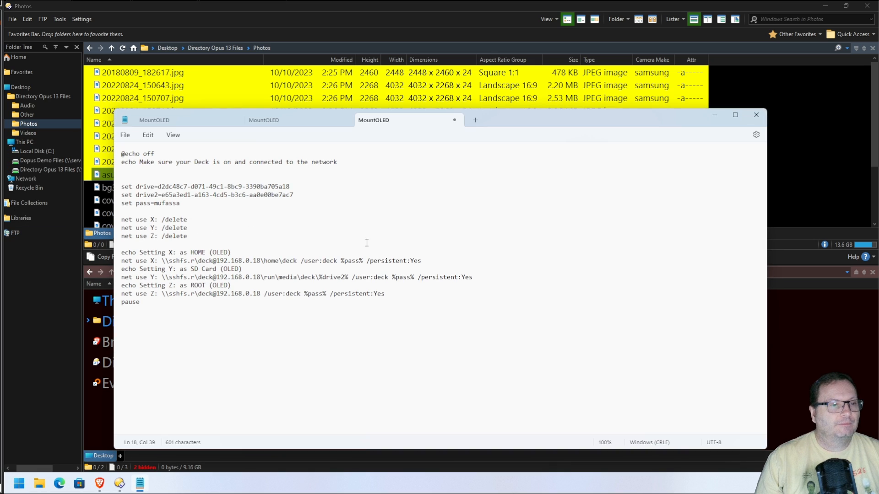
{"action": "left_click", "coordinate": [475, 120]}
{"action": "right_click", "coordinate": [271, 212]}
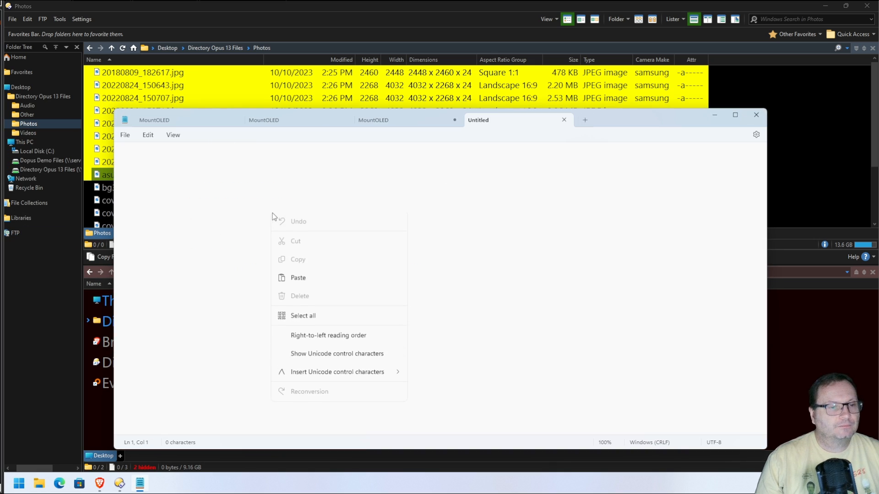
{"action": "left_click", "coordinate": [306, 283]}
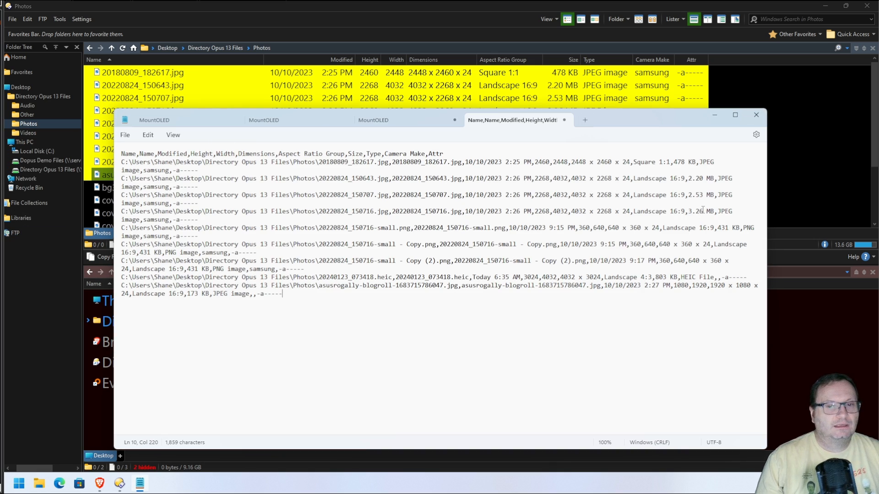
Review the pasted file details in a maximized Notepad window, then close it and clear the highlighted cells in the Photos list
{"action": "left_click", "coordinate": [735, 115]}
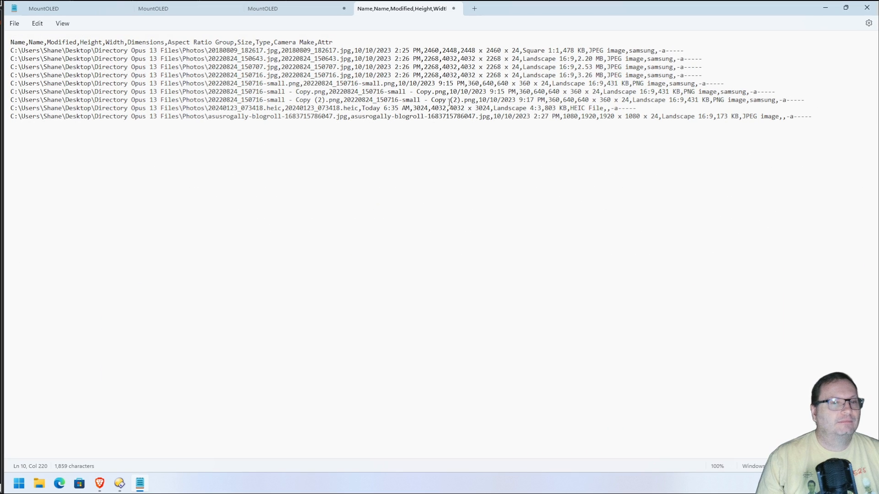
{"action": "left_click_drag", "start_coordinate": [810, 117], "coordinate": [8, 31]}
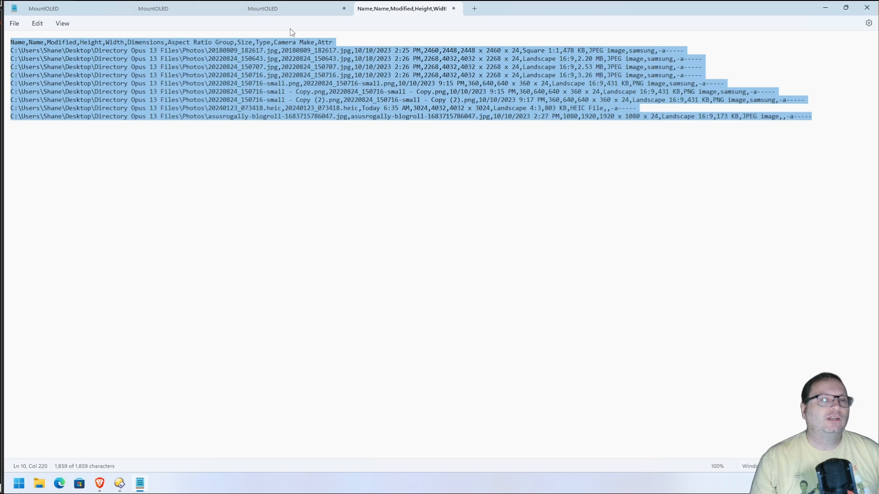
{"action": "left_click", "coordinate": [865, 8]}
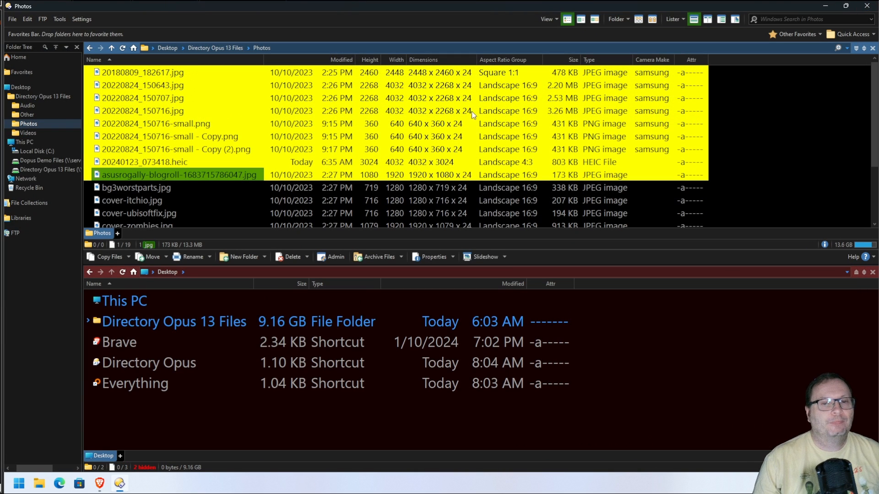
{"action": "left_click", "coordinate": [755, 124]}
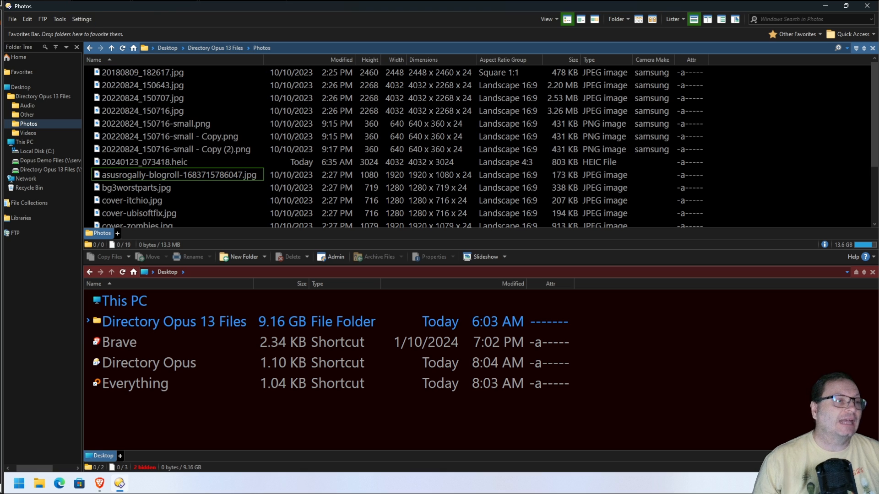
Examine the Photos folder listing's print and export options in an enlarged dialog, including available printers and format columns, and close it without printing
{"action": "left_click", "coordinate": [79, 19]}
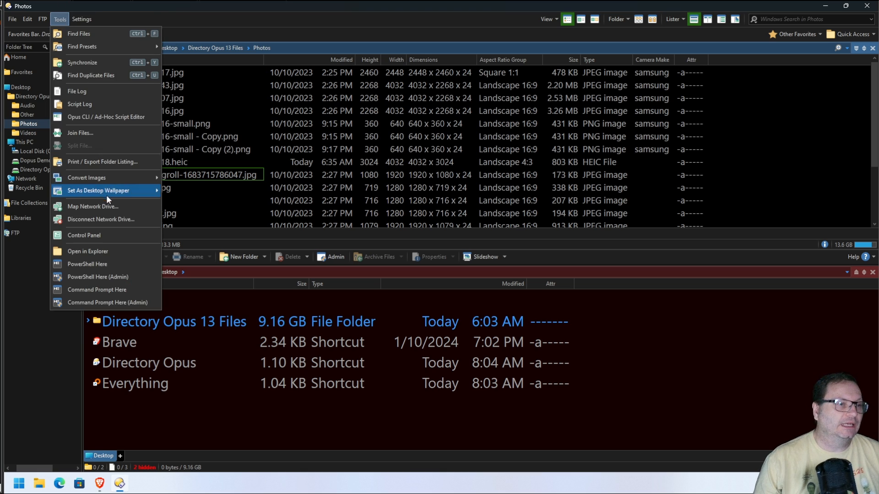
{"action": "left_click", "coordinate": [114, 159]}
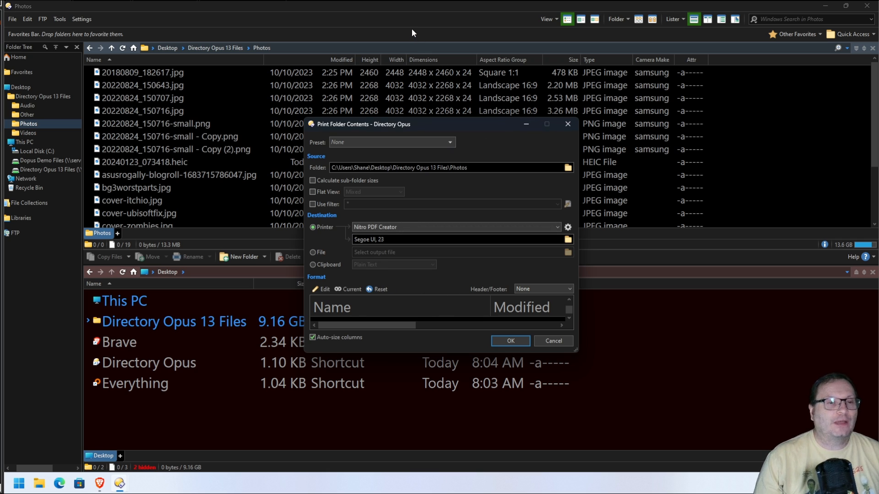
{"action": "left_click_drag", "start_coordinate": [416, 125], "coordinate": [353, 46]}
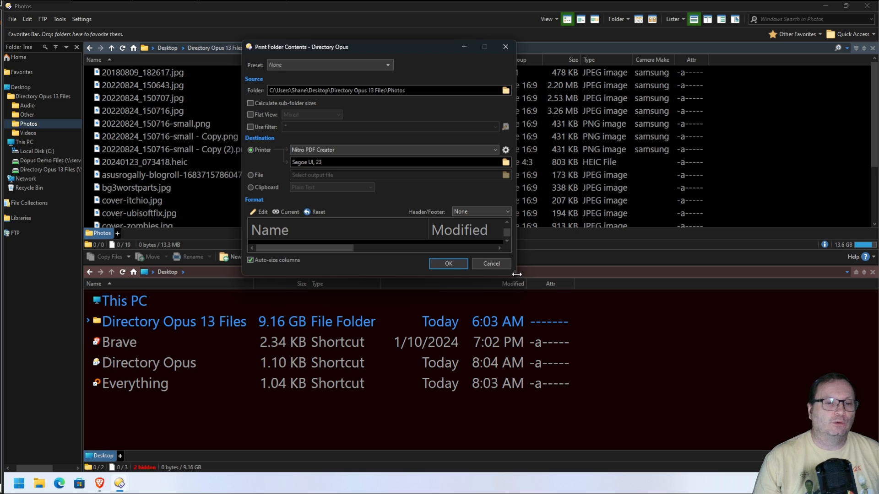
{"action": "left_click_drag", "start_coordinate": [512, 271], "coordinate": [676, 274]}
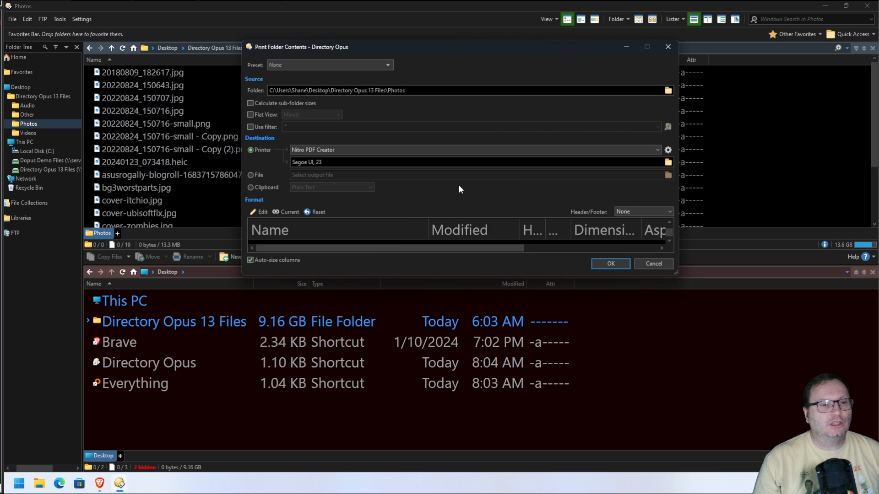
{"action": "left_click_drag", "start_coordinate": [495, 247], "coordinate": [313, 254]}
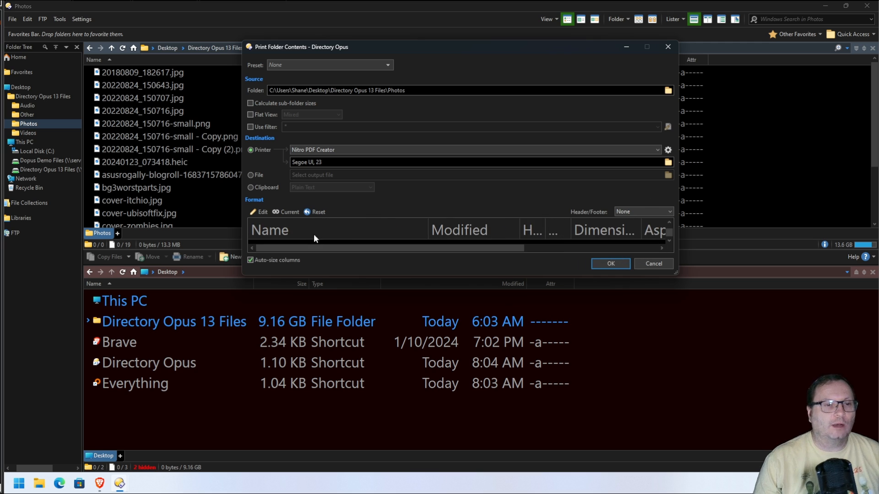
{"action": "left_click", "coordinate": [327, 150]}
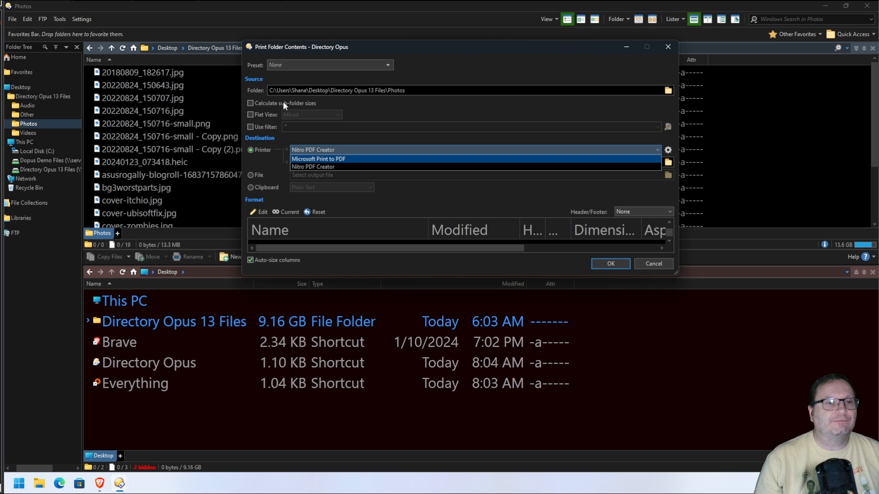
{"action": "left_click", "coordinate": [668, 46]}
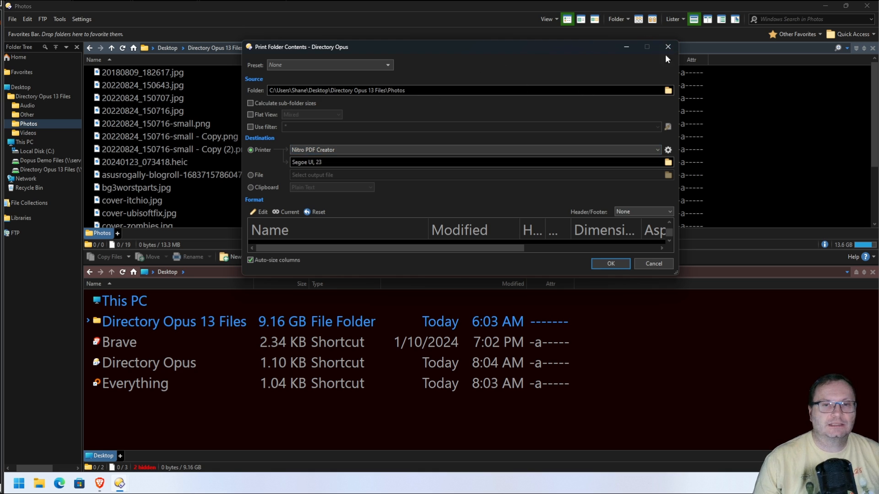
{"action": "left_click", "coordinate": [668, 46]}
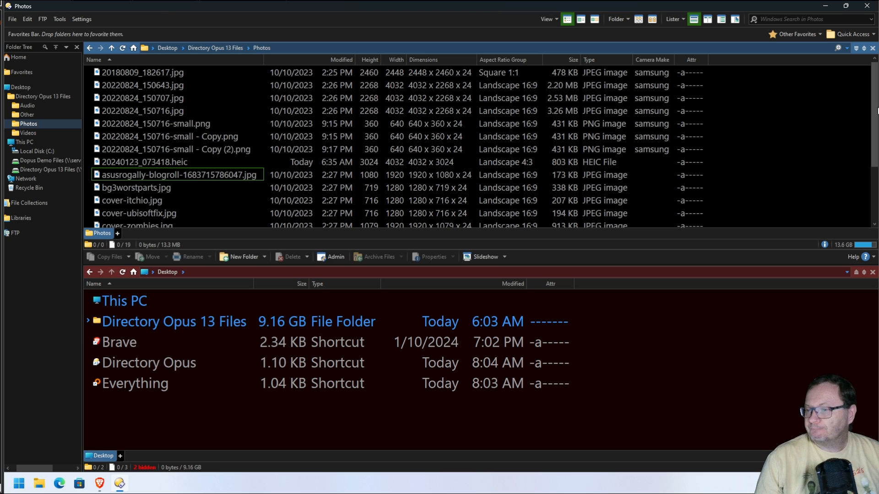
Show the Directory Opus 13 Files folder in Details view and make a 90% zoom permanent
{"action": "left_click", "coordinate": [215, 48]}
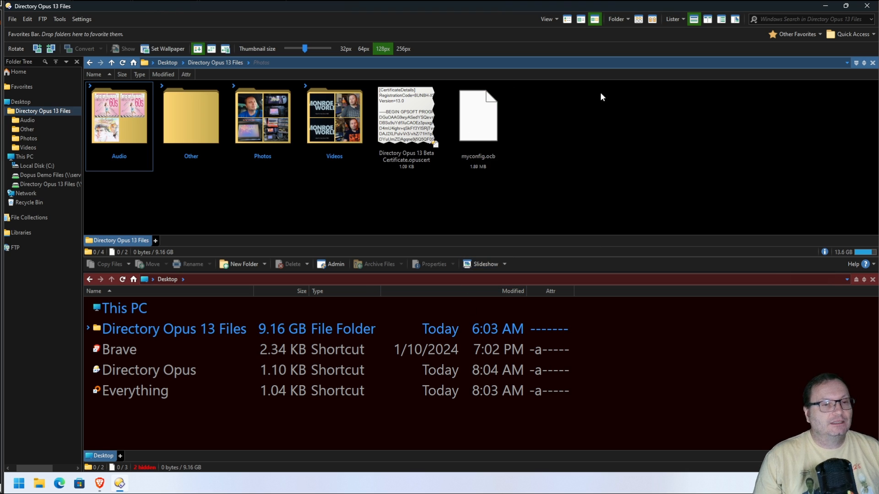
{"action": "left_click", "coordinate": [567, 19]}
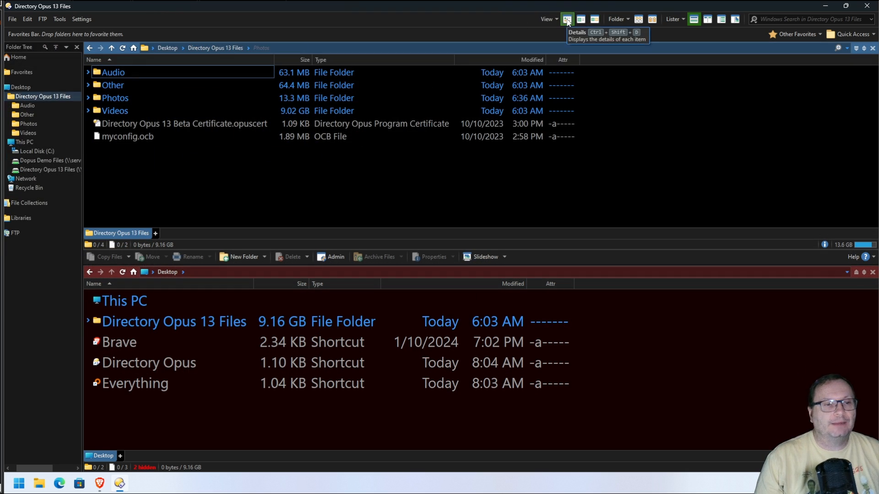
{"action": "scroll", "coordinate": [358, 163], "scroll_direction": "up", "scroll_amount": 2}
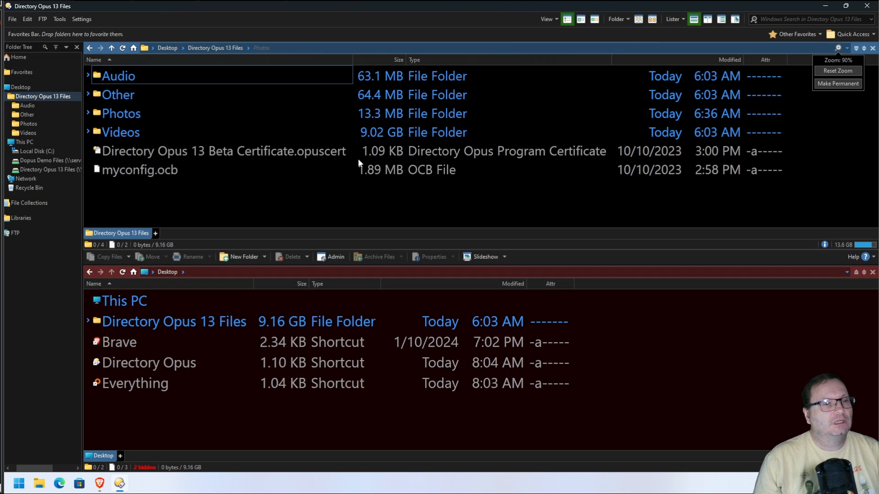
{"action": "left_click", "coordinate": [834, 84]}
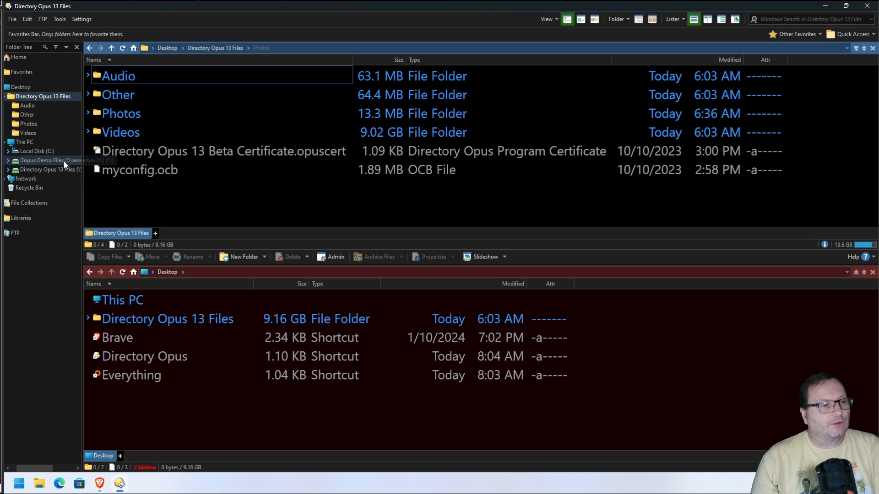
Load the Z: network drive in the upper file display and the Y: drive in the lower one, and widen the folder tree
{"action": "left_click", "coordinate": [48, 169]}
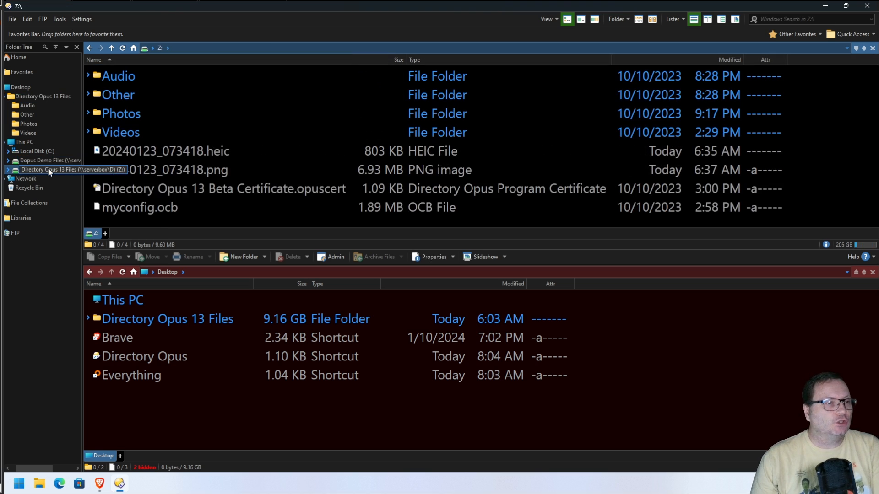
{"action": "left_click", "coordinate": [62, 160]}
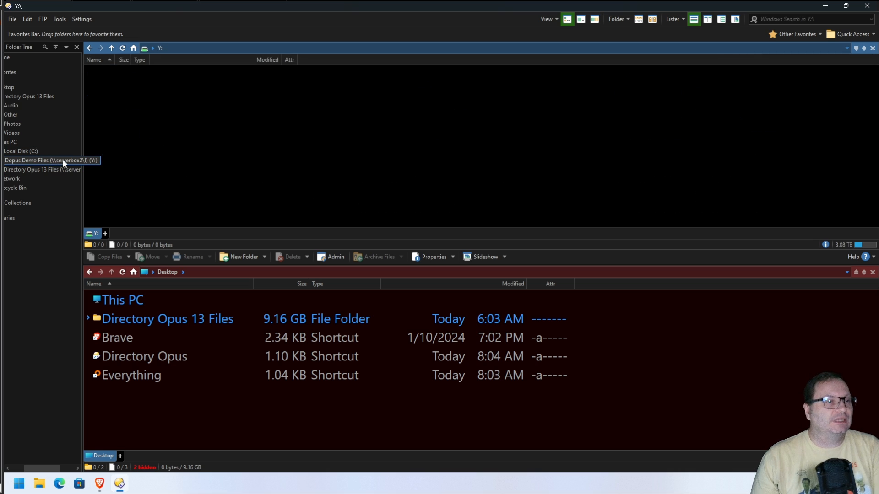
{"action": "left_click", "coordinate": [48, 169]}
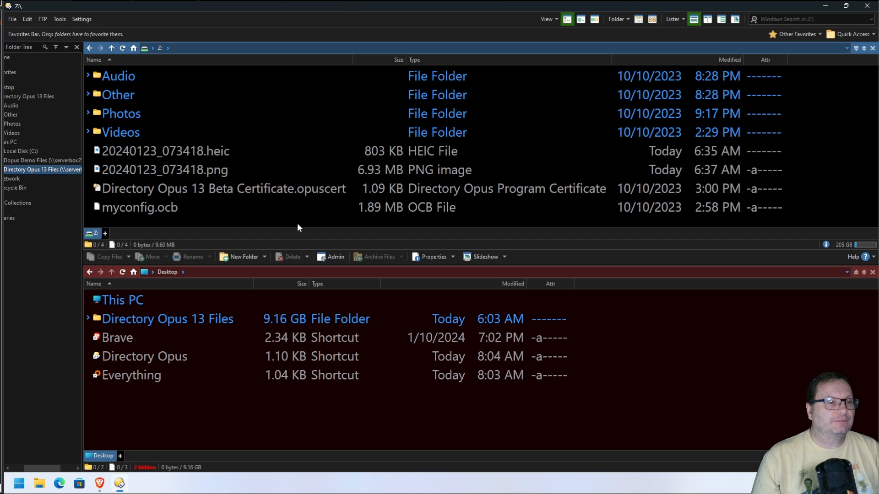
{"action": "left_click", "coordinate": [242, 403]}
{"action": "left_click", "coordinate": [60, 160]}
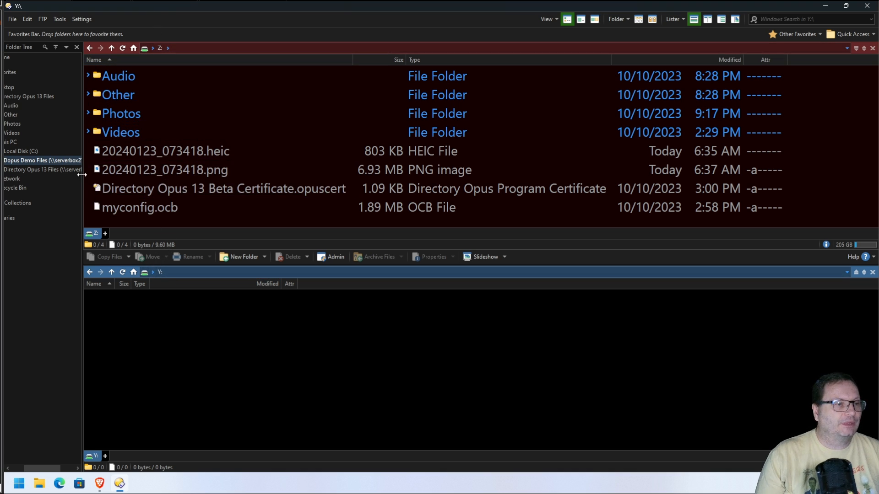
{"action": "left_click_drag", "start_coordinate": [83, 174], "coordinate": [175, 175]}
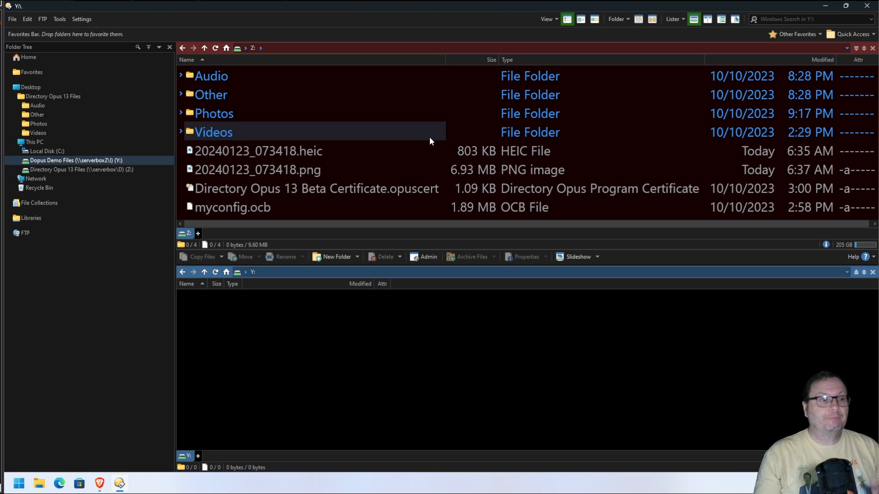
{"action": "left_click", "coordinate": [361, 114]}
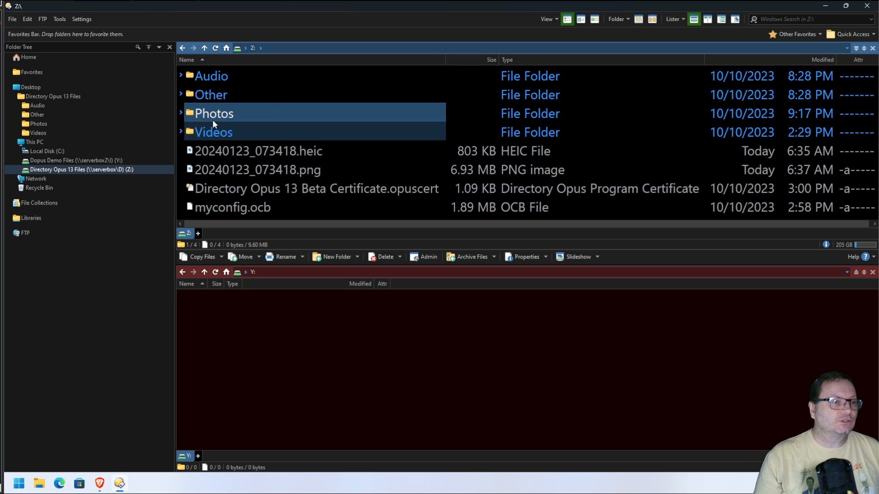
{"action": "left_click_drag", "start_coordinate": [303, 208], "coordinate": [286, 115]}
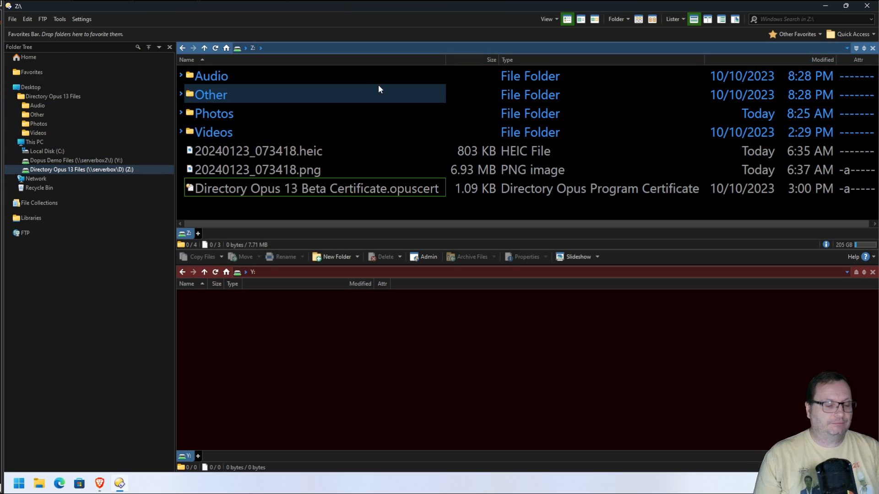
{"action": "key", "text": "ctrl+z"}
Copy all files and folders from Z: to Y:, then make the copy progress window taller and move it higher
{"action": "left_click_drag", "start_coordinate": [465, 72], "coordinate": [185, 206]}
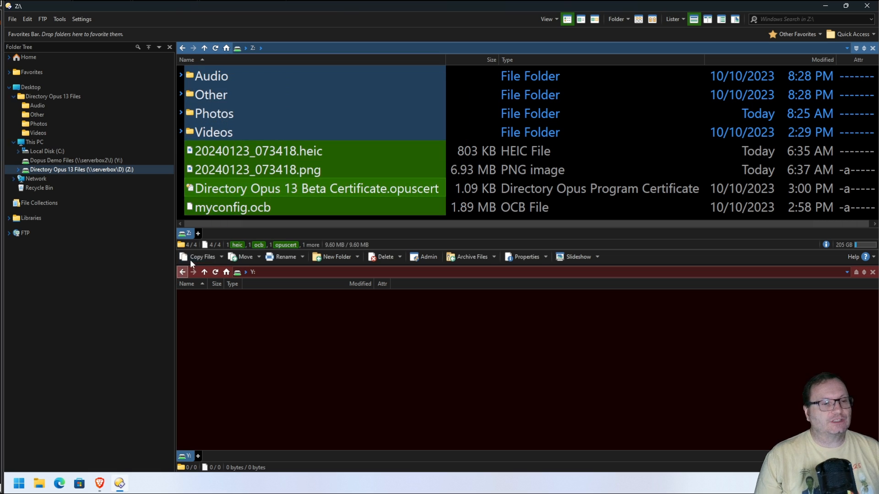
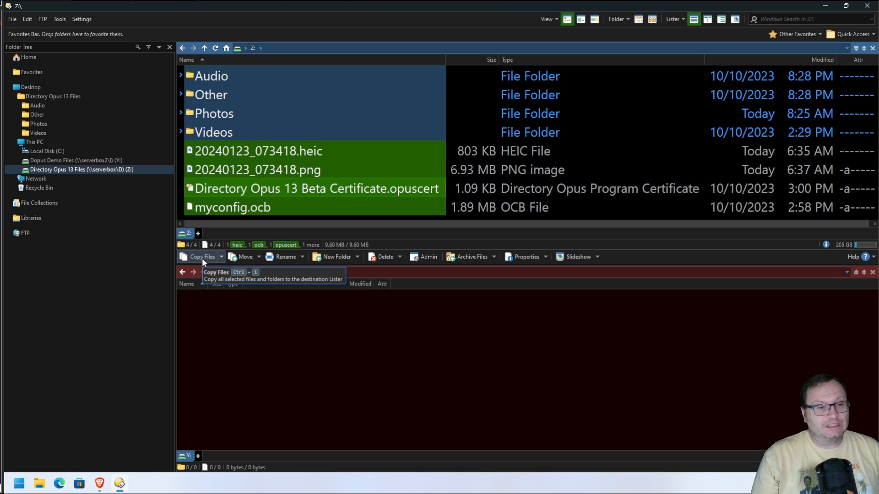
{"action": "left_click", "coordinate": [202, 258]}
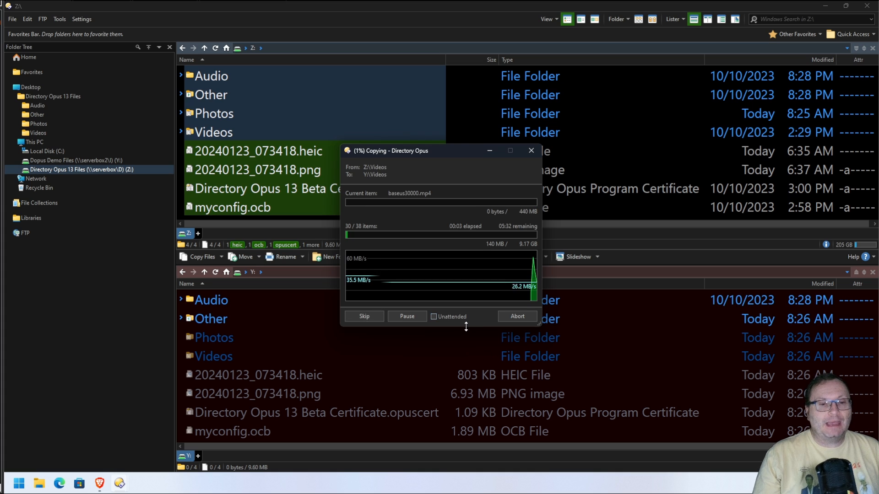
{"action": "left_click_drag", "start_coordinate": [466, 326], "coordinate": [466, 411]}
{"action": "left_click_drag", "start_coordinate": [448, 146], "coordinate": [459, 67]}
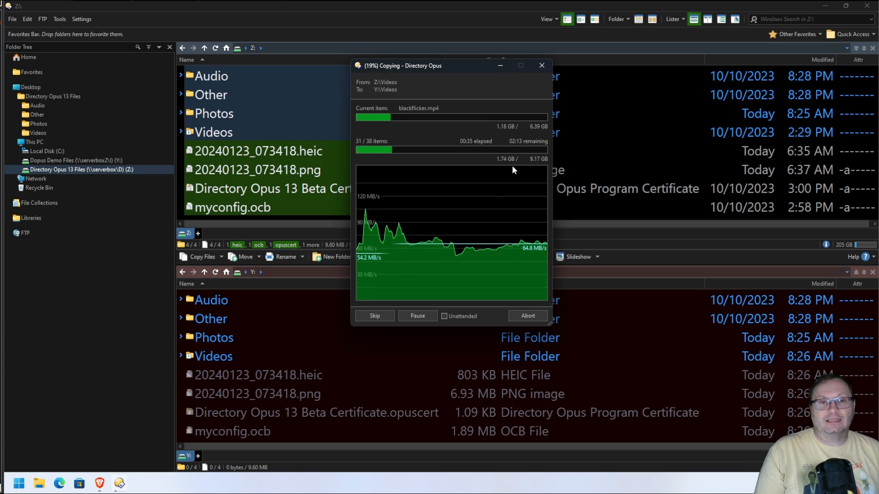
Move the copy progress window aside and expand the Audio, Other, Photos and Videos folders on Y: to examine the files copied so far
{"action": "left_click_drag", "start_coordinate": [466, 65], "coordinate": [655, 53]}
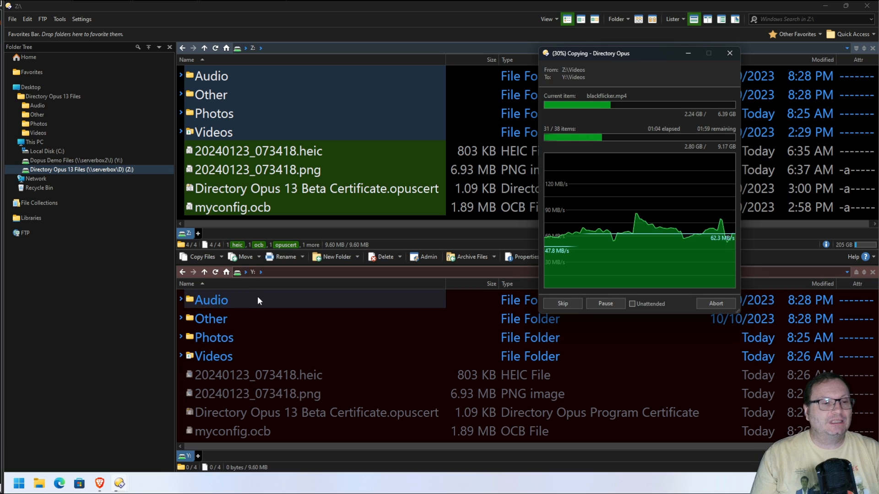
{"action": "left_click", "coordinate": [181, 336]}
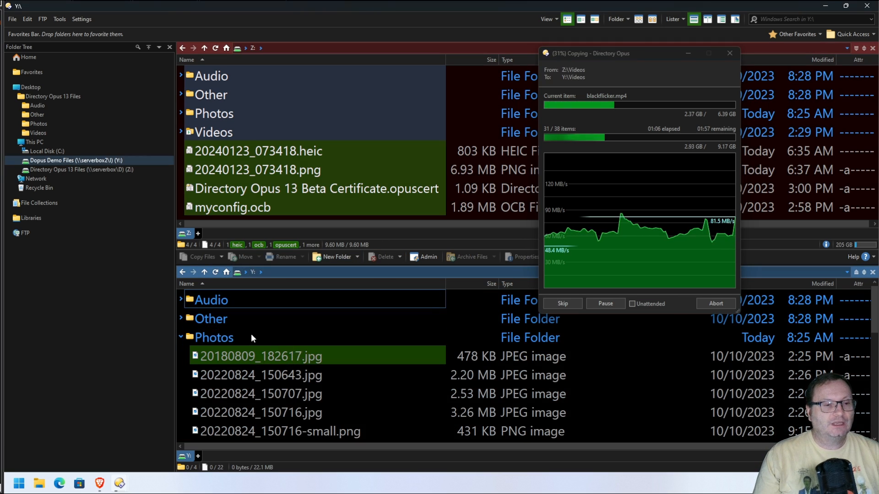
{"action": "left_click", "coordinate": [181, 299]}
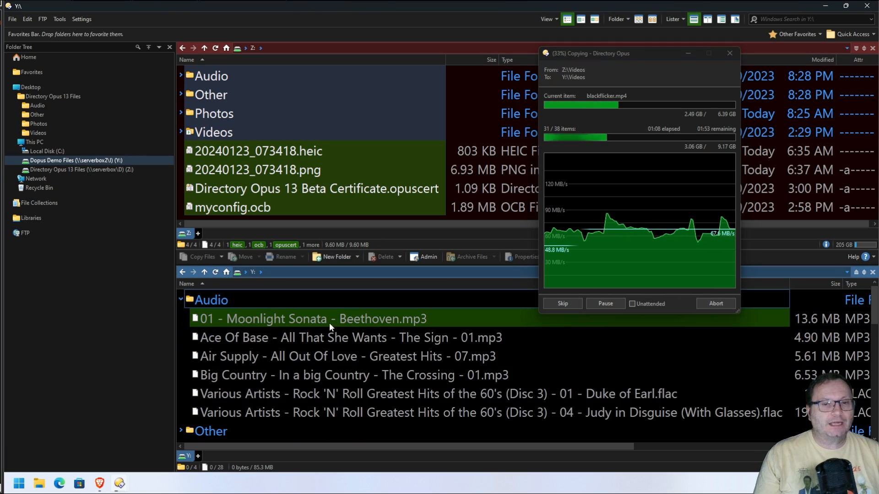
{"action": "scroll", "coordinate": [453, 302], "scroll_direction": "down", "scroll_amount": 3}
{"action": "scroll", "coordinate": [463, 312], "scroll_direction": "up", "scroll_amount": 1}
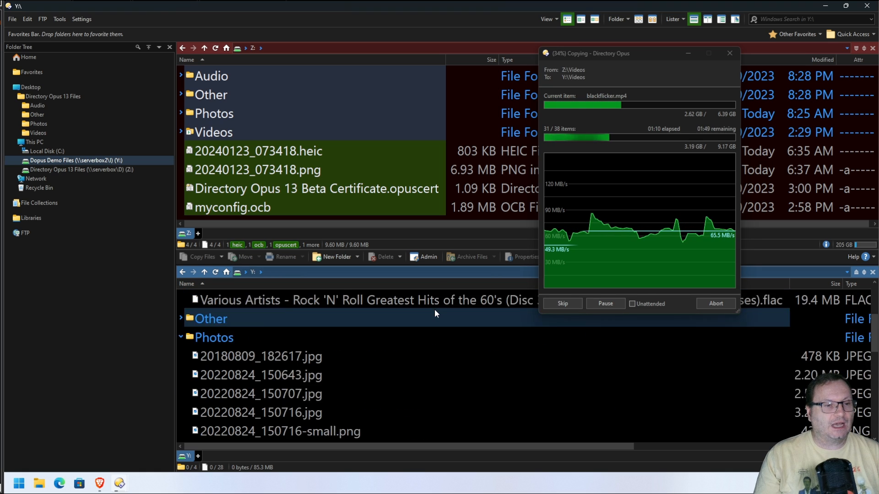
{"action": "scroll", "coordinate": [435, 309], "scroll_direction": "up", "scroll_amount": 1}
{"action": "left_click", "coordinate": [181, 374]}
{"action": "scroll", "coordinate": [229, 370], "scroll_direction": "down", "scroll_amount": 2}
{"action": "left_click", "coordinate": [248, 356]}
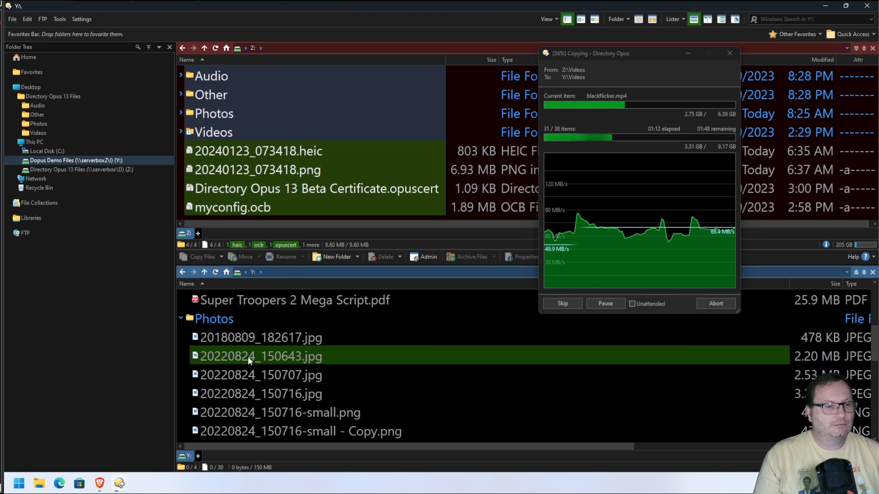
{"action": "scroll", "coordinate": [202, 322], "scroll_direction": "down", "scroll_amount": 4}
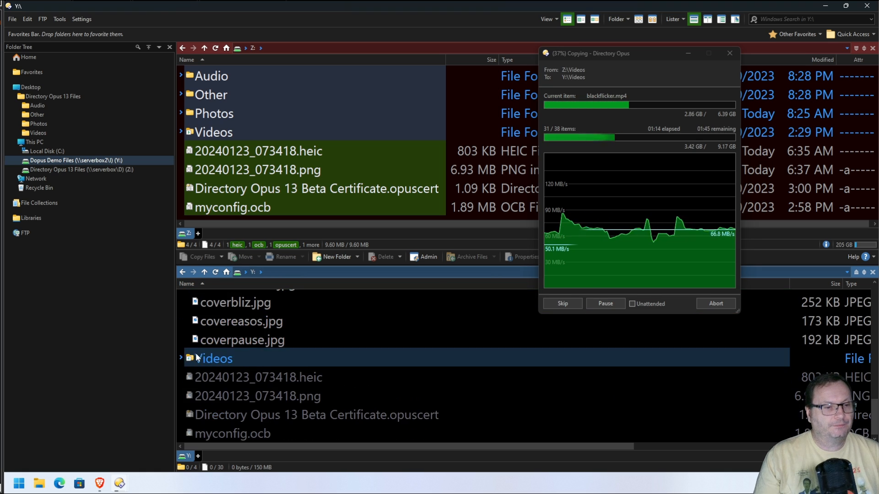
{"action": "left_click", "coordinate": [180, 357]}
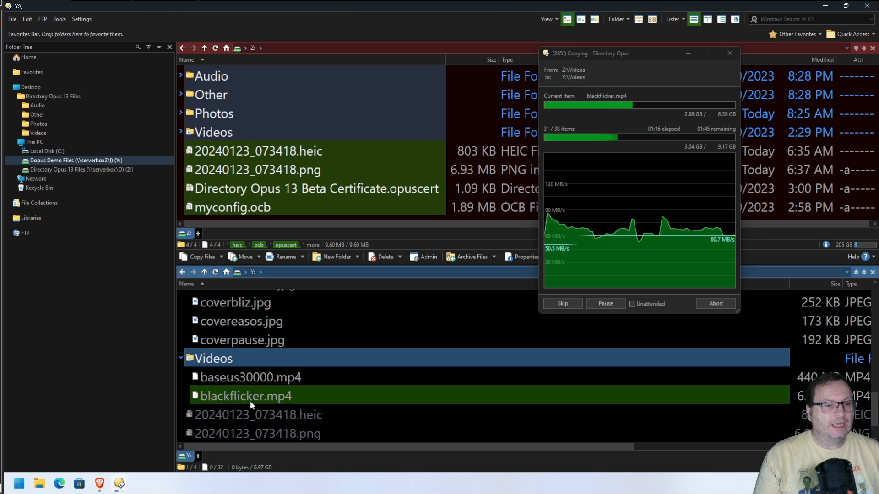
{"action": "scroll", "coordinate": [253, 389], "scroll_direction": "down", "scroll_amount": 1}
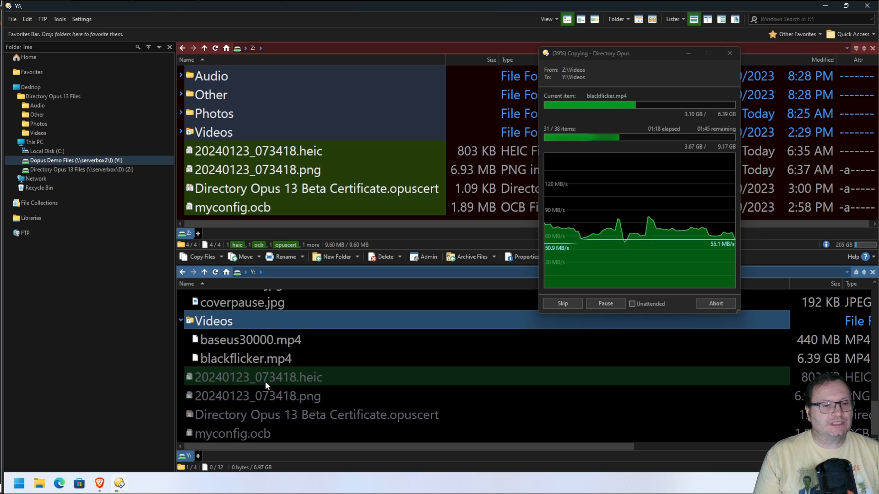
{"action": "scroll", "coordinate": [265, 381], "scroll_direction": "up", "scroll_amount": 10}
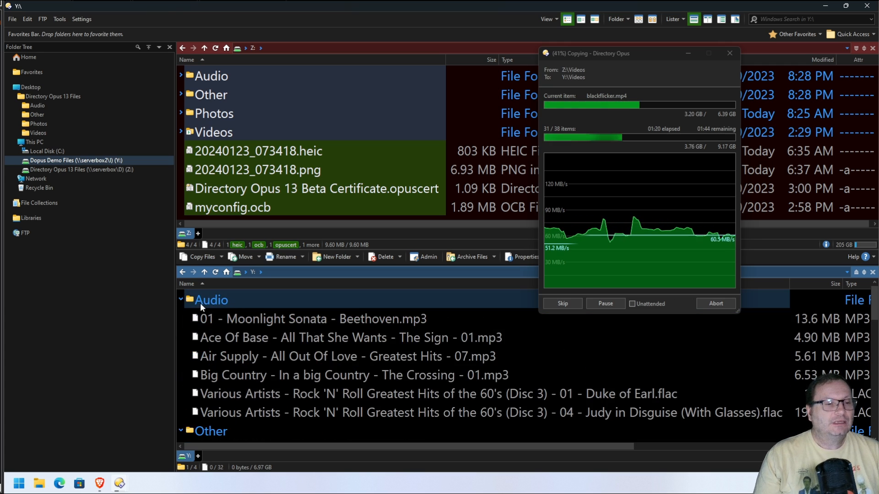
Collapse the Audio, Other, Photos and Videos folders in the Y: listing
{"action": "left_click", "coordinate": [180, 299]}
{"action": "left_click", "coordinate": [181, 318]}
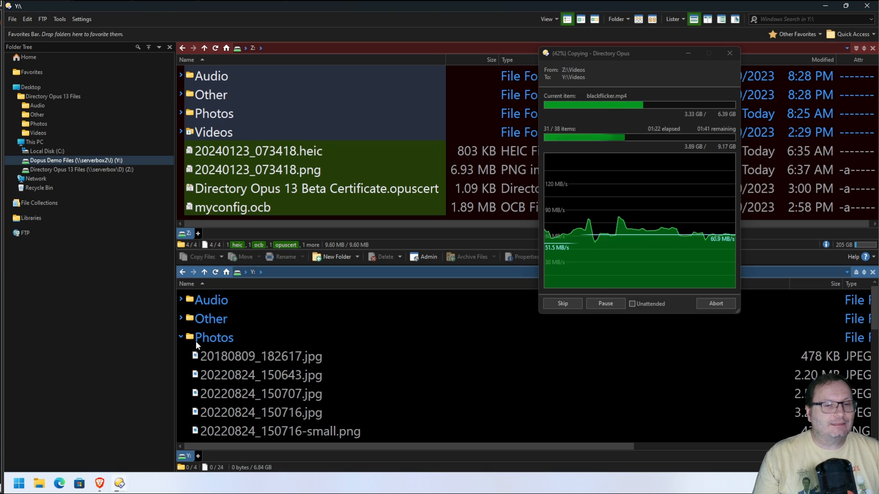
{"action": "left_click", "coordinate": [181, 337]}
{"action": "left_click", "coordinate": [182, 355]}
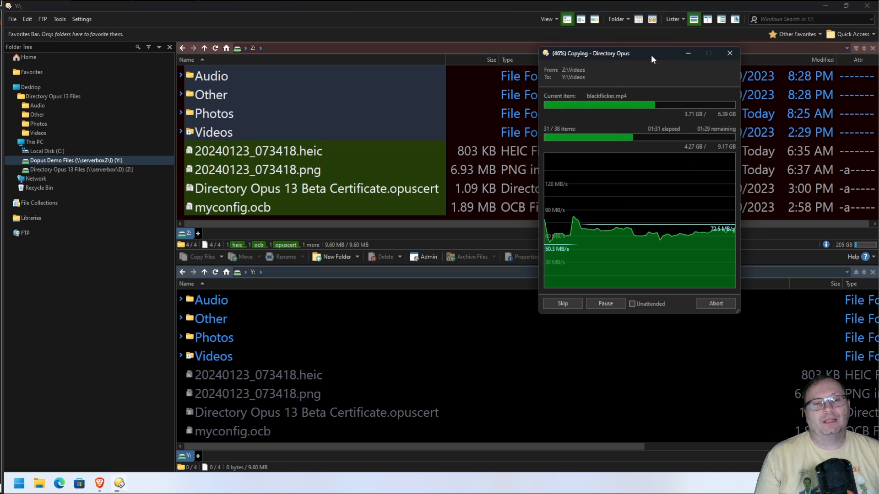
Turn on unattended mode for the running copy and move the progress window so the file names stay uncovered
{"action": "left_click_drag", "start_coordinate": [655, 53], "coordinate": [406, 65]}
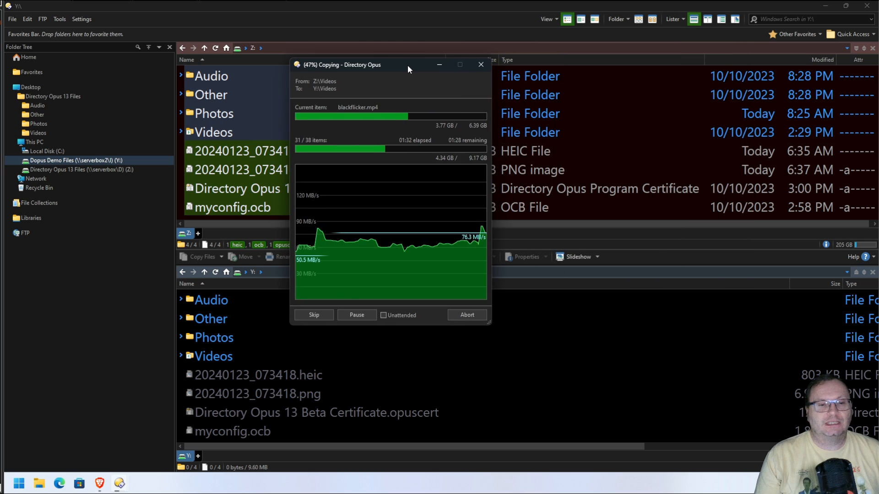
{"action": "left_click", "coordinate": [383, 315]}
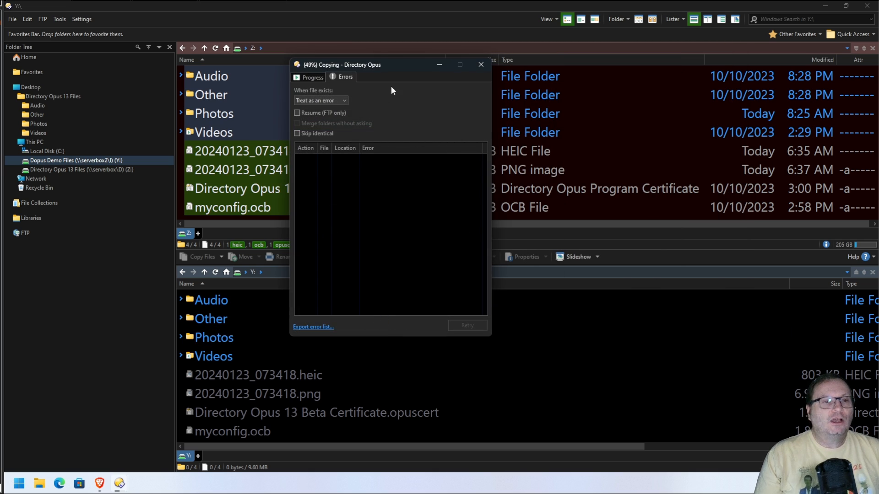
{"action": "left_click_drag", "start_coordinate": [409, 64], "coordinate": [634, 49]}
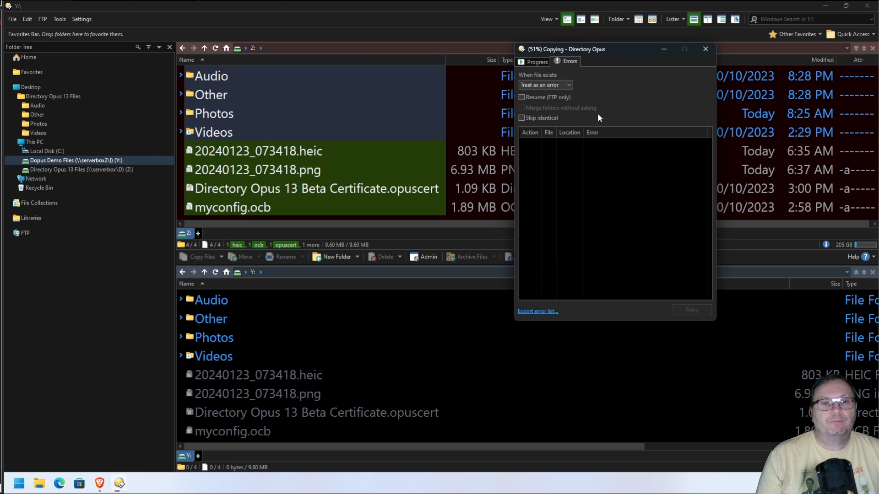
Set existing files to Replace with Skip identical on, and return to the copy progress graph with the window moved further aside
{"action": "left_click", "coordinate": [557, 85]}
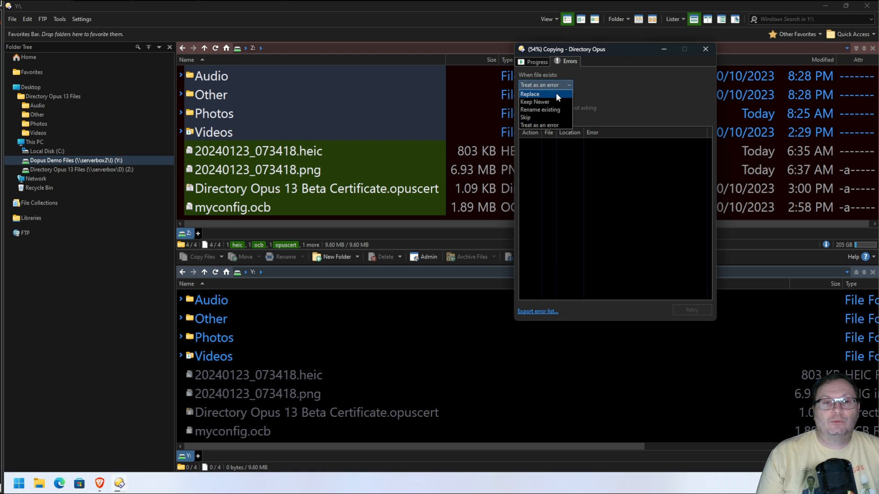
{"action": "left_click", "coordinate": [556, 93]}
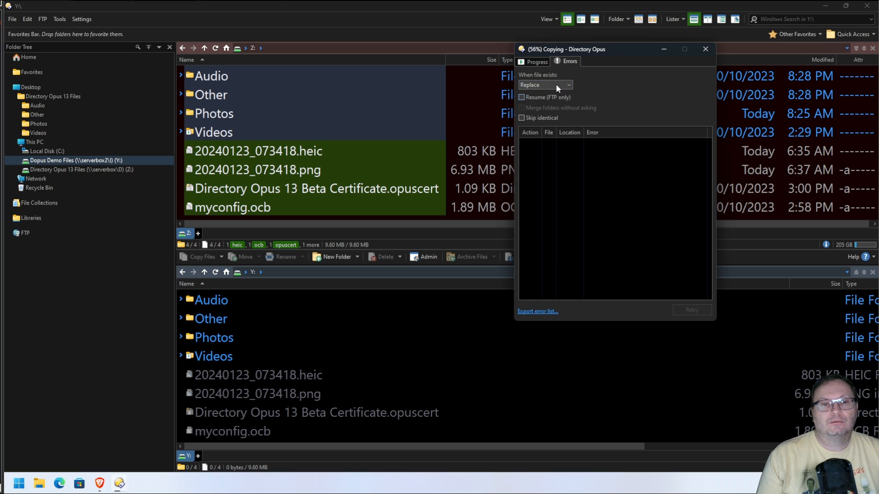
{"action": "left_click", "coordinate": [555, 84]}
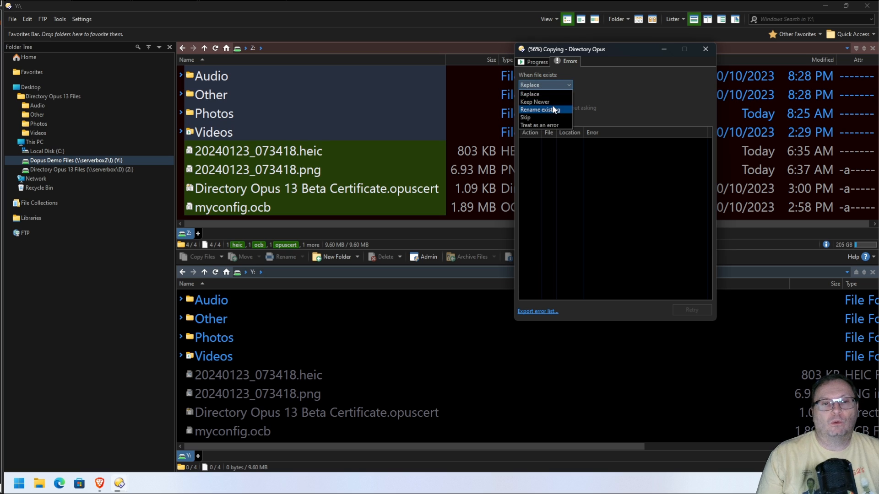
{"action": "left_click", "coordinate": [617, 90]}
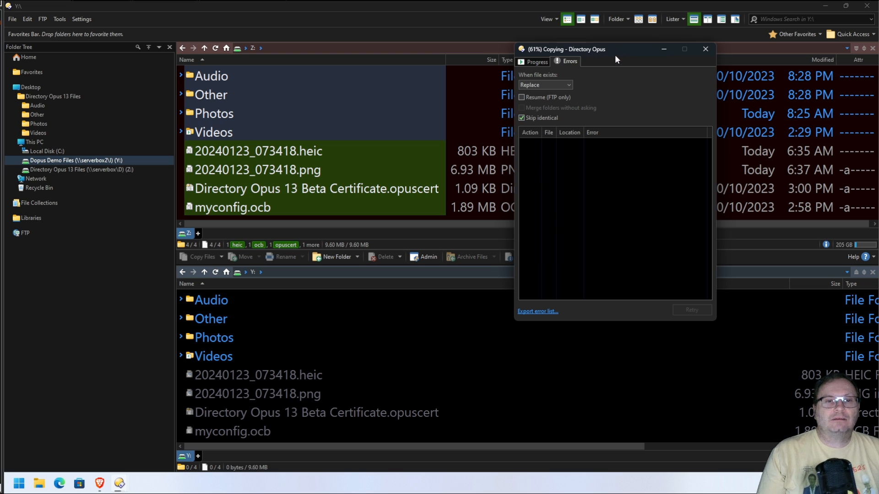
{"action": "left_click_drag", "start_coordinate": [615, 56], "coordinate": [743, 51]}
{"action": "left_click", "coordinate": [658, 57]}
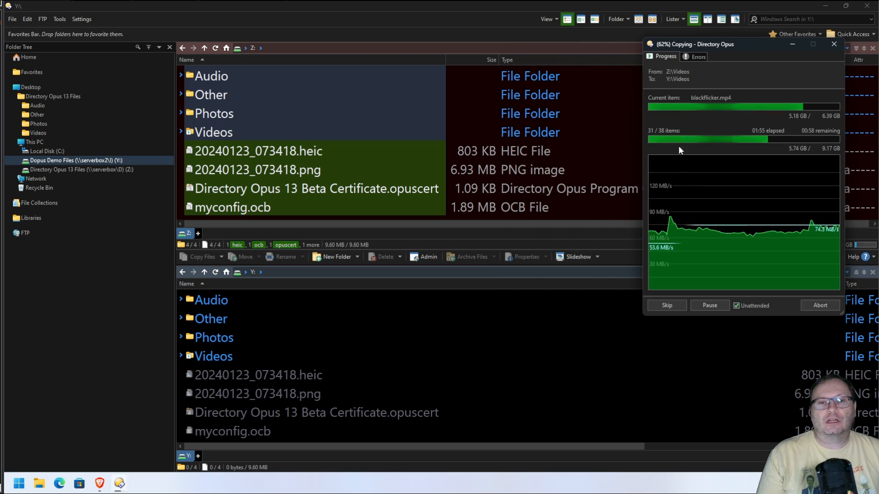
Check the copy job's error list and progress graph, and turn unattended mode off
{"action": "left_click", "coordinate": [697, 55]}
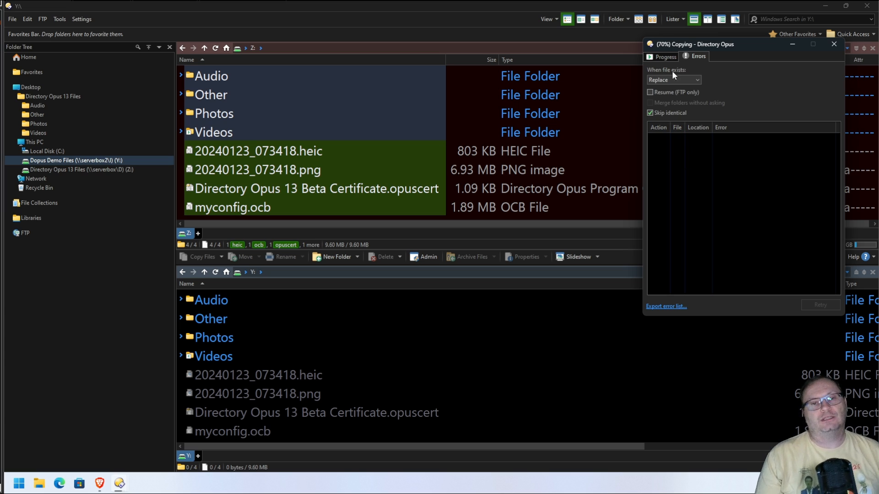
{"action": "left_click", "coordinate": [669, 56]}
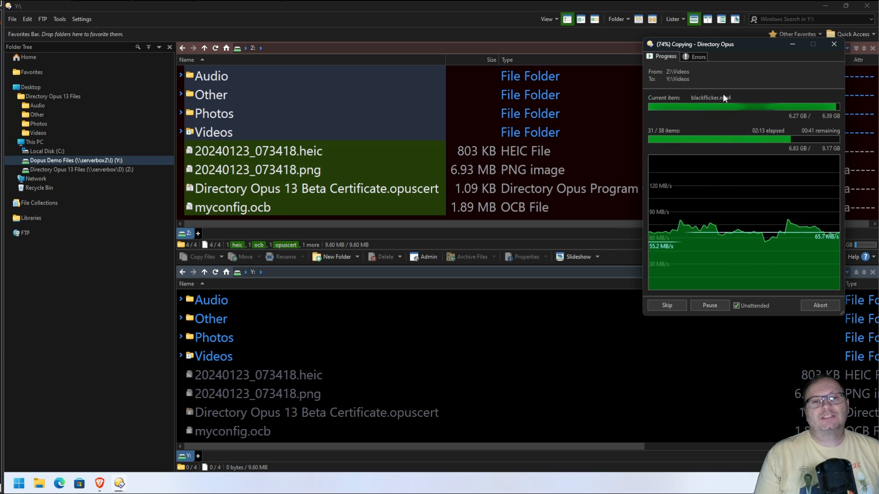
{"action": "left_click", "coordinate": [698, 56]}
{"action": "left_click", "coordinate": [667, 56]}
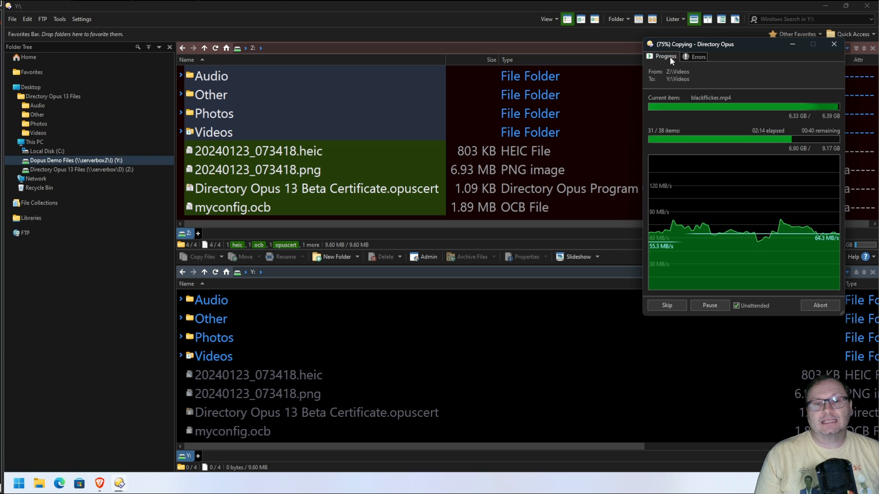
{"action": "left_click", "coordinate": [736, 305]}
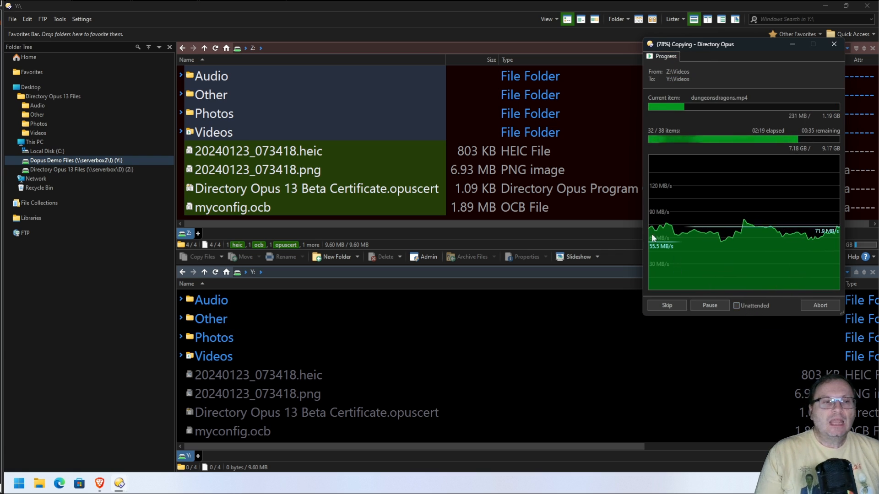
Open the desktop's Directory Opus 13 Files folder in the upper file display
{"action": "left_click", "coordinate": [453, 160]}
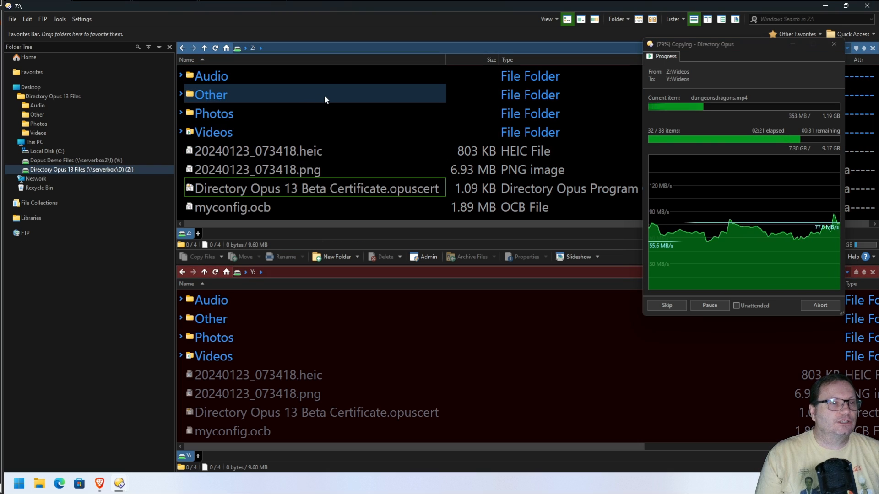
{"action": "left_click", "coordinate": [293, 94]}
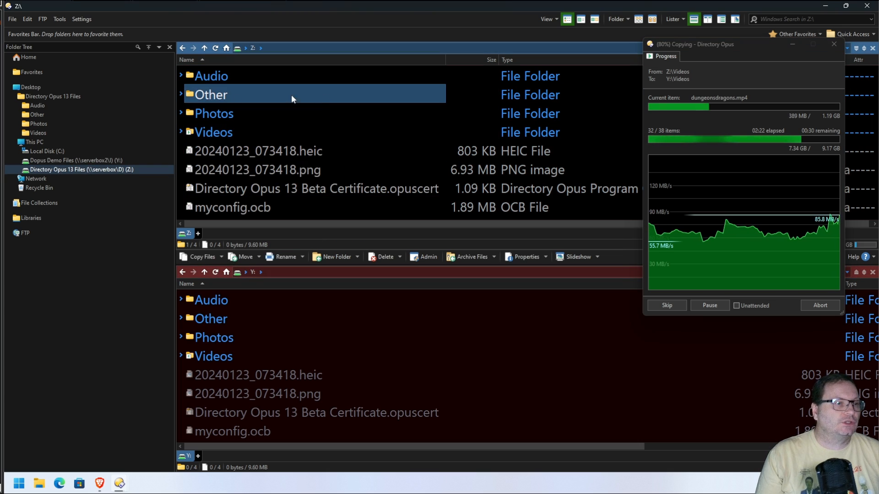
{"action": "left_click", "coordinate": [21, 88]}
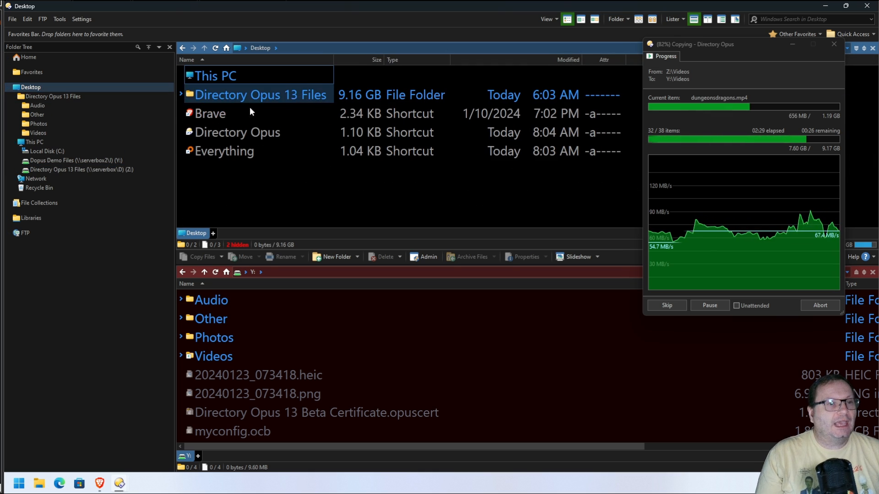
{"action": "double_click", "coordinate": [211, 91]}
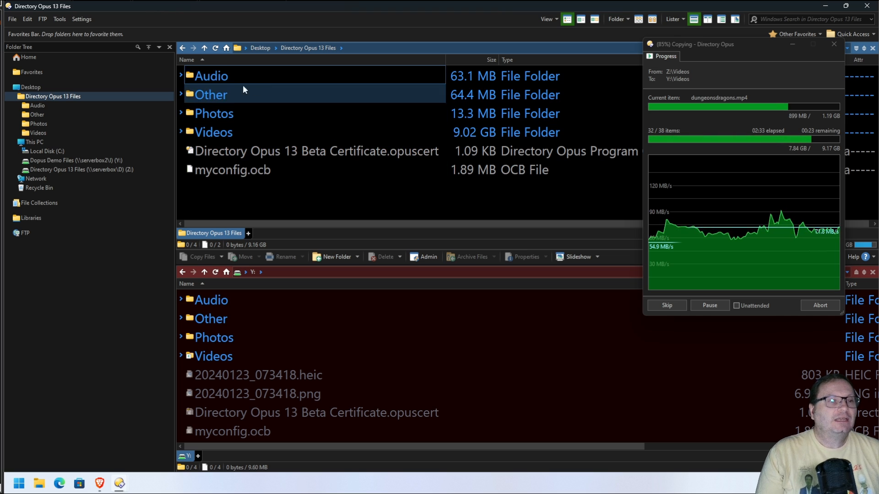
Rename the Audio folder in Directory Opus 13 Files as 2
{"action": "left_click", "coordinate": [206, 76]}
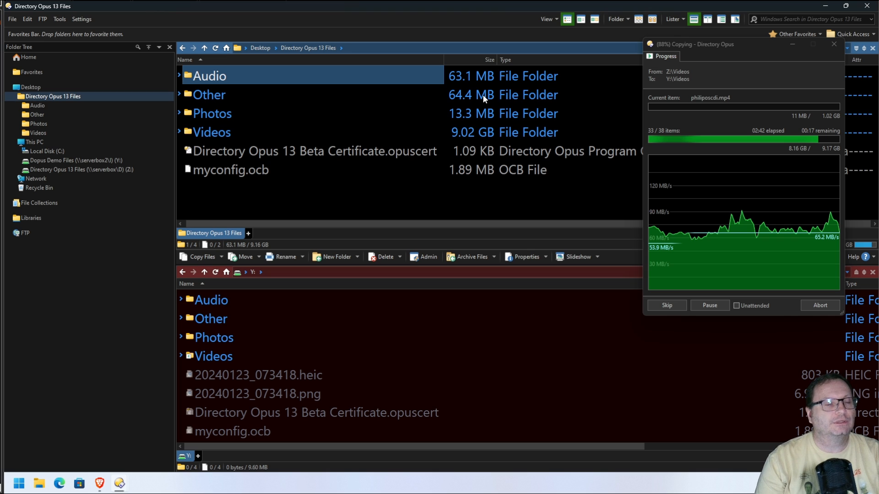
{"action": "left_click", "coordinate": [240, 78]}
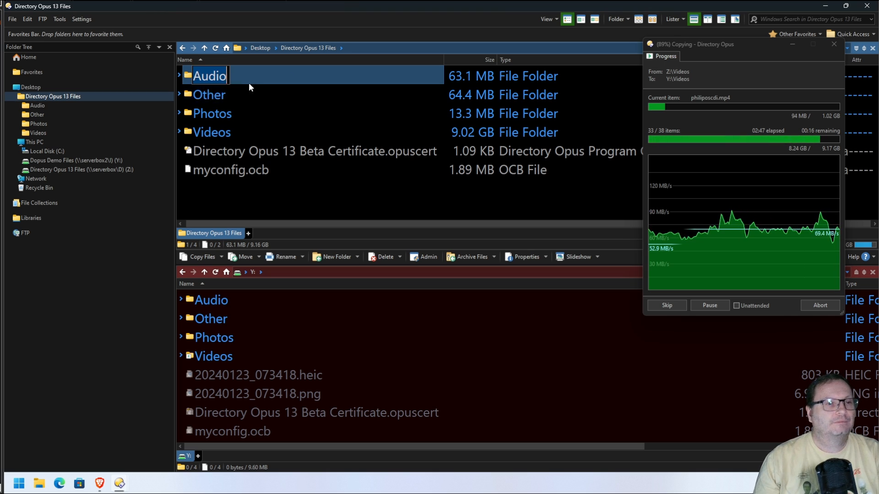
{"action": "type", "text": "2"}
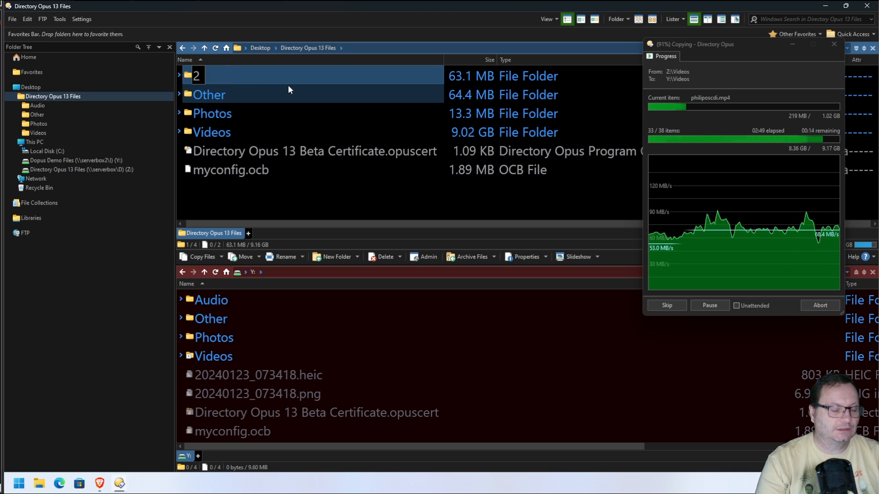
{"action": "key", "text": "Escape"}
{"action": "left_click", "coordinate": [292, 163]}
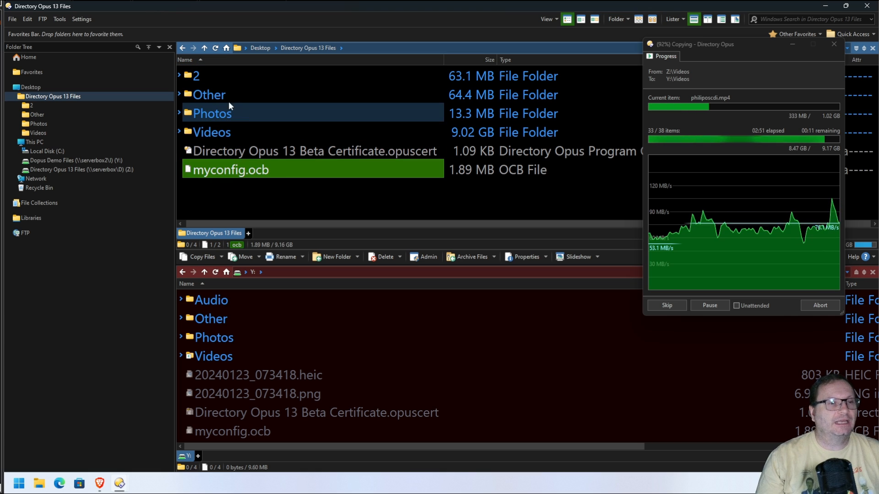
Copy folder 2 to Y: while the first copy is running, and accept queuing the job
{"action": "left_click", "coordinate": [199, 78]}
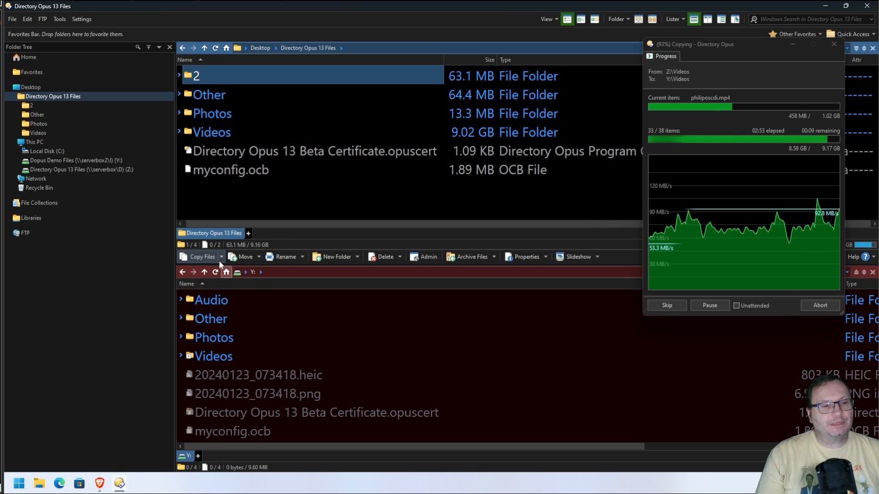
{"action": "left_click", "coordinate": [194, 258]}
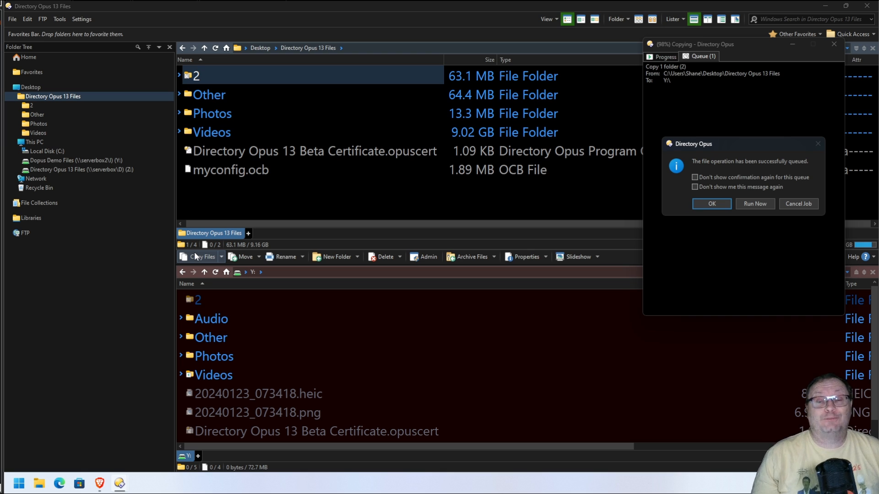
{"action": "key", "text": "Return"}
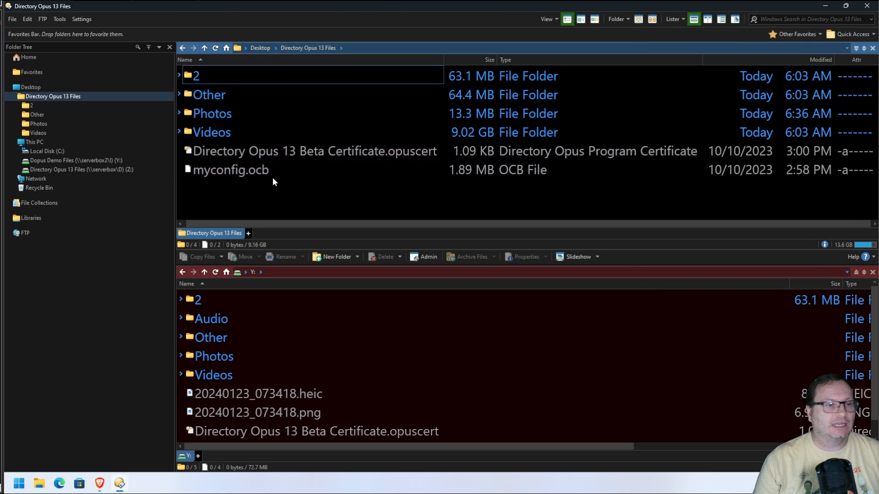
Copy the Videos folder to Y:, replacing all existing files, and move the progress window clear of the folder names
{"action": "left_click_drag", "start_coordinate": [270, 137], "coordinate": [248, 126]}
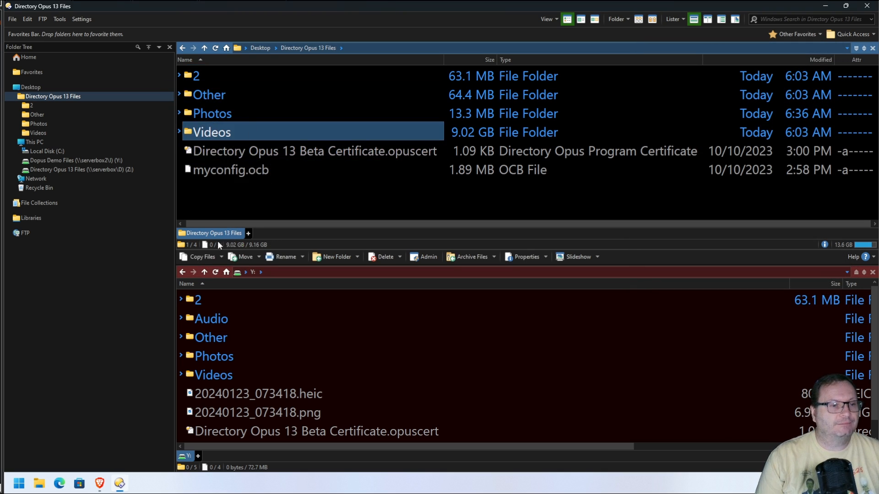
{"action": "left_click", "coordinate": [196, 254]}
{"action": "left_click", "coordinate": [444, 303]}
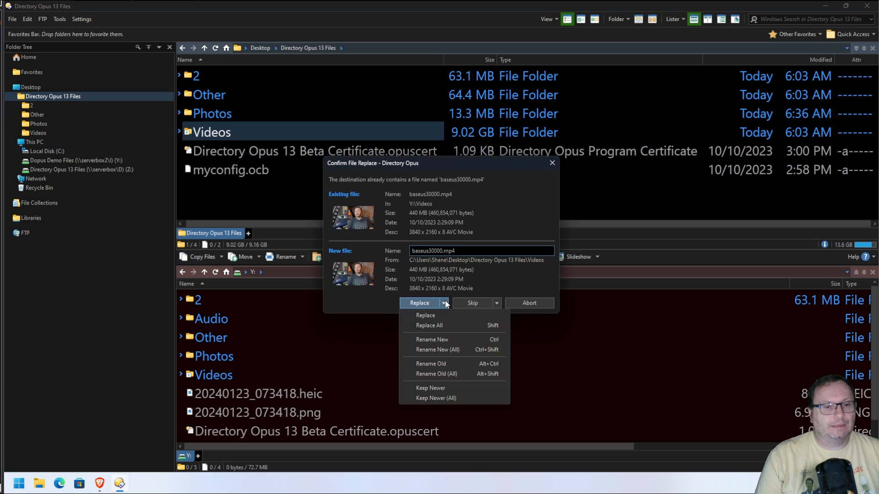
{"action": "left_click", "coordinate": [429, 326]}
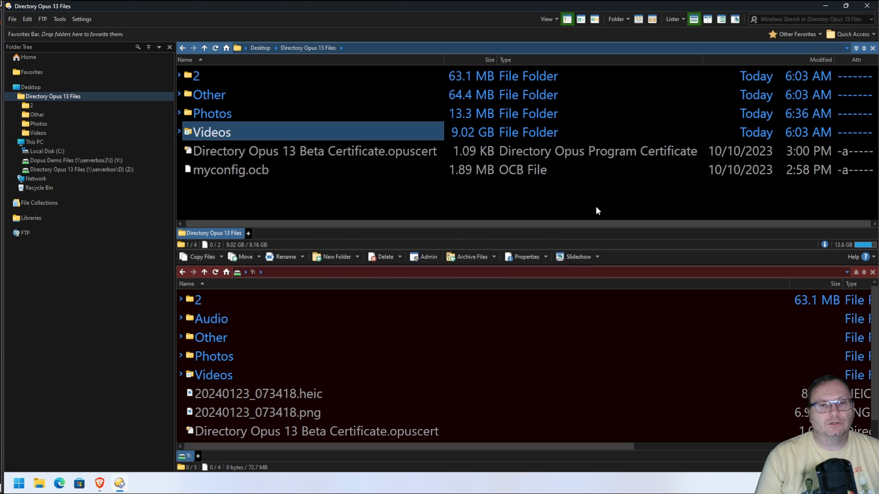
{"action": "left_click_drag", "start_coordinate": [450, 109], "coordinate": [693, 59]}
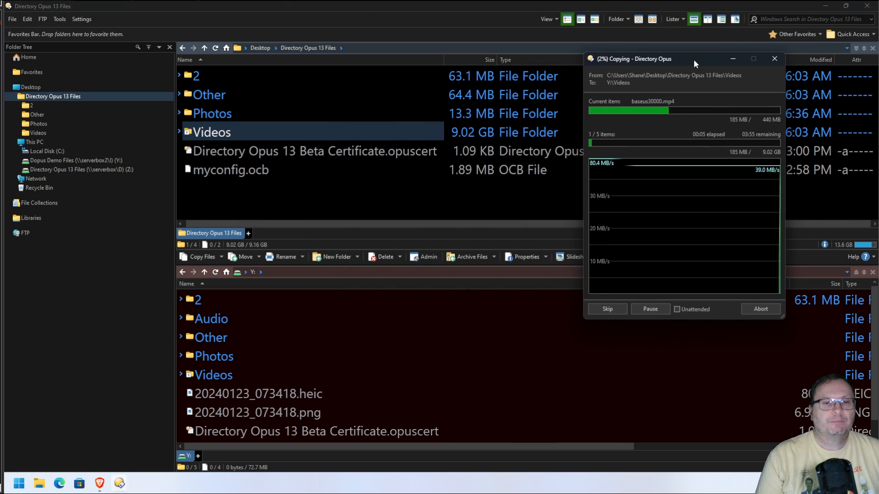
Queue a copy of folder 2 to Y: behind the Videos copy, and check the progress graph and job queue
{"action": "left_click", "coordinate": [343, 188]}
{"action": "left_click", "coordinate": [202, 80]}
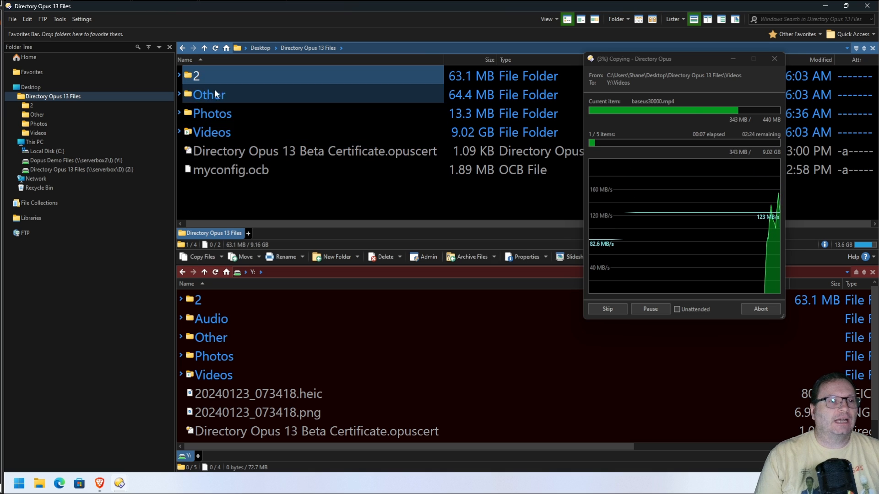
{"action": "left_click", "coordinate": [197, 255]}
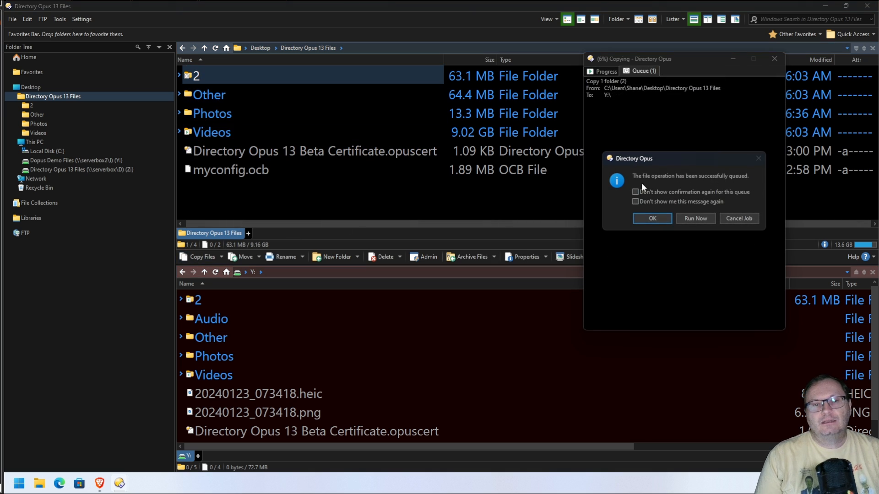
{"action": "left_click", "coordinate": [652, 218]}
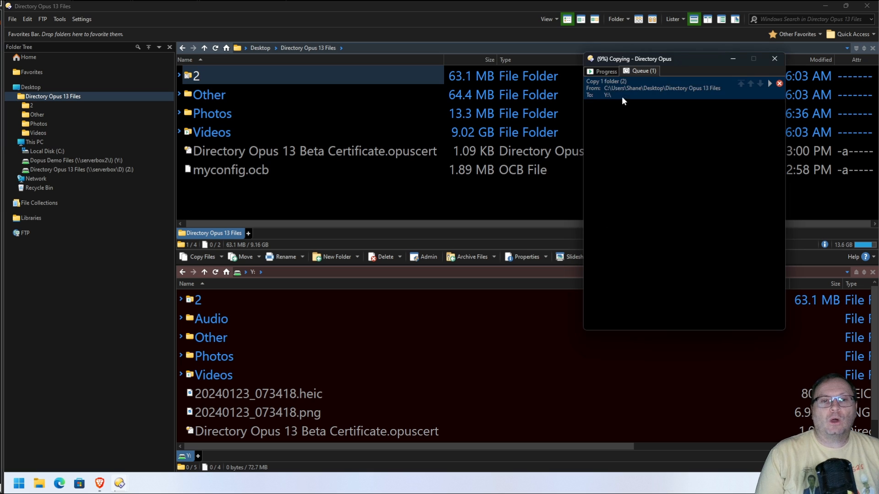
{"action": "left_click", "coordinate": [609, 72]}
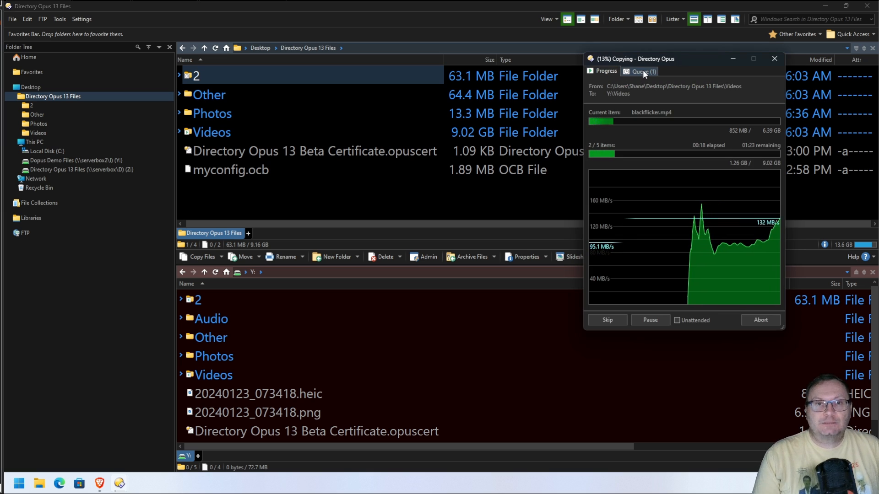
{"action": "left_click", "coordinate": [643, 71]}
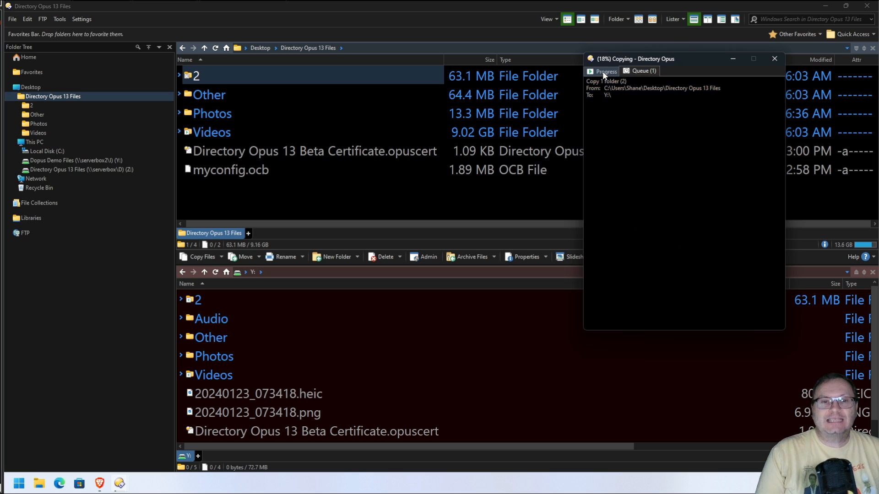
{"action": "left_click", "coordinate": [602, 70]}
{"action": "left_click", "coordinate": [637, 69]}
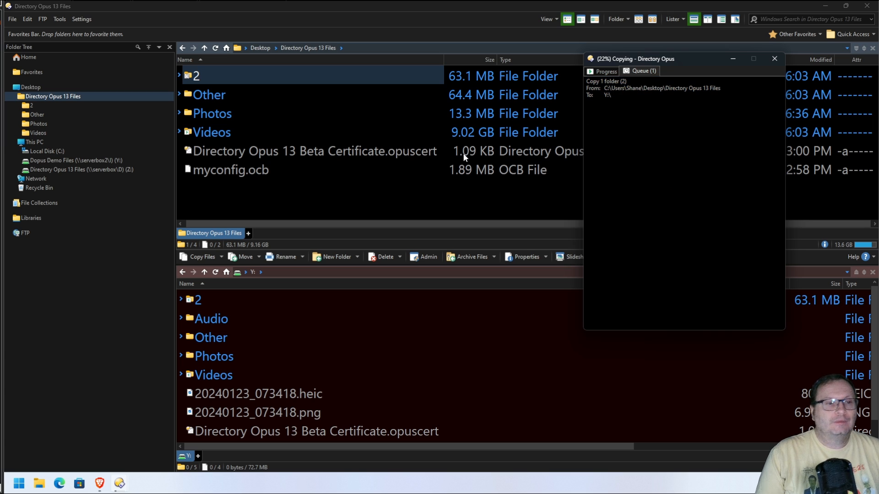
Add copies of the Photos folder and the Videos folder to Y: to the job queue
{"action": "left_click", "coordinate": [227, 116]}
{"action": "left_click", "coordinate": [194, 258]}
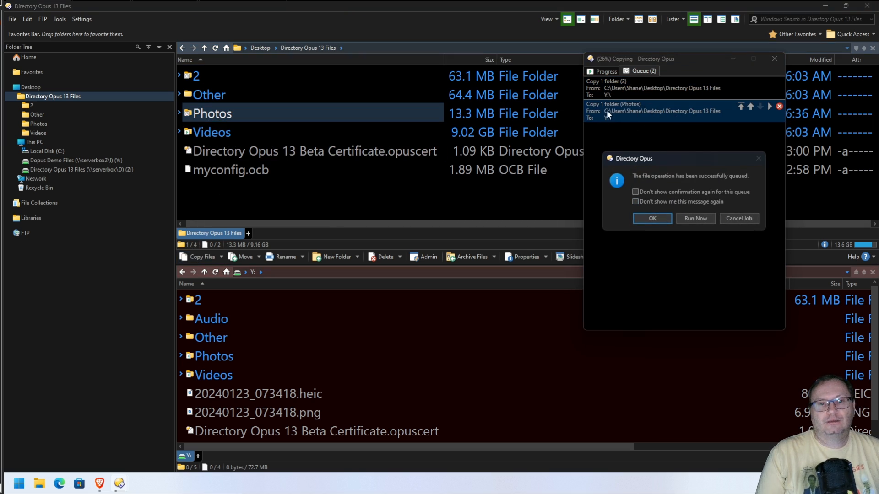
{"action": "left_click", "coordinate": [650, 217]}
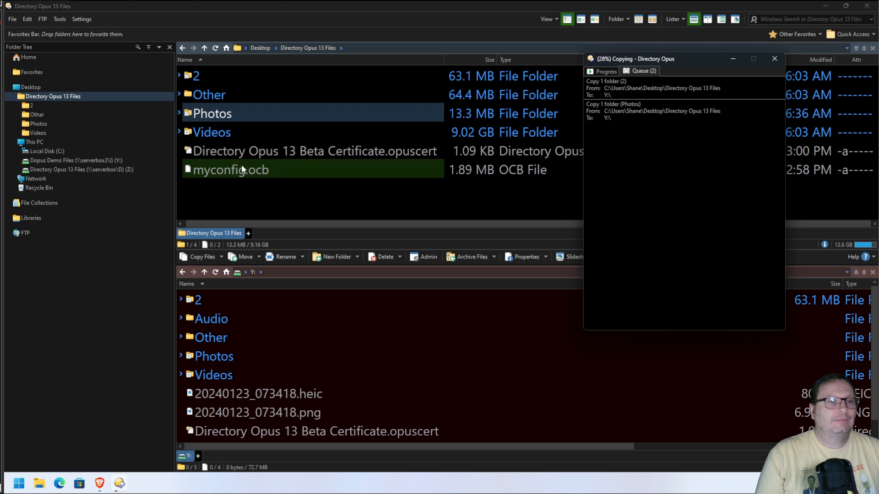
{"action": "left_click", "coordinate": [222, 135]}
{"action": "left_click", "coordinate": [202, 256]}
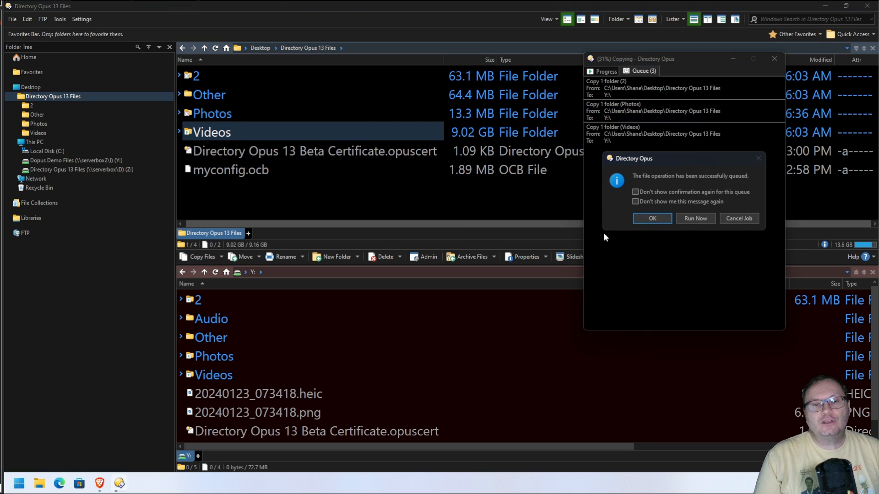
{"action": "left_click", "coordinate": [652, 215]}
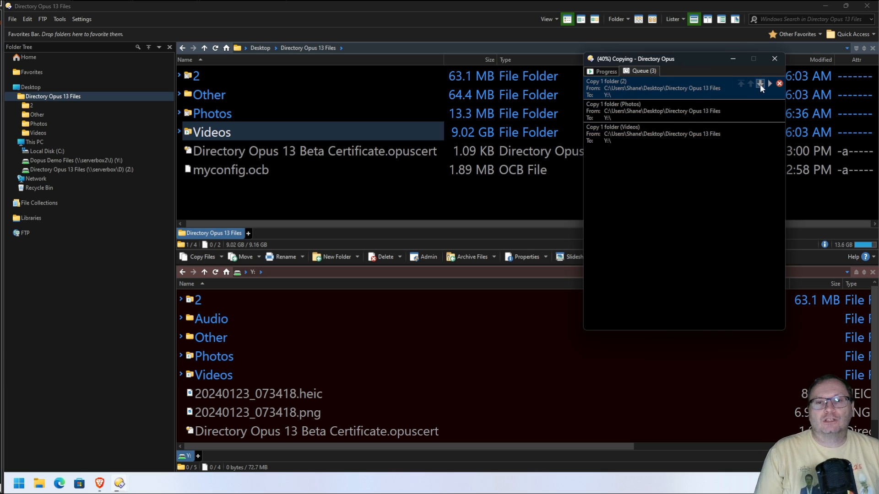
Move the folder 2 job to the end of the copy queue and run the queued Photos job immediately
{"action": "left_click", "coordinate": [759, 84]}
{"action": "left_click", "coordinate": [760, 107]}
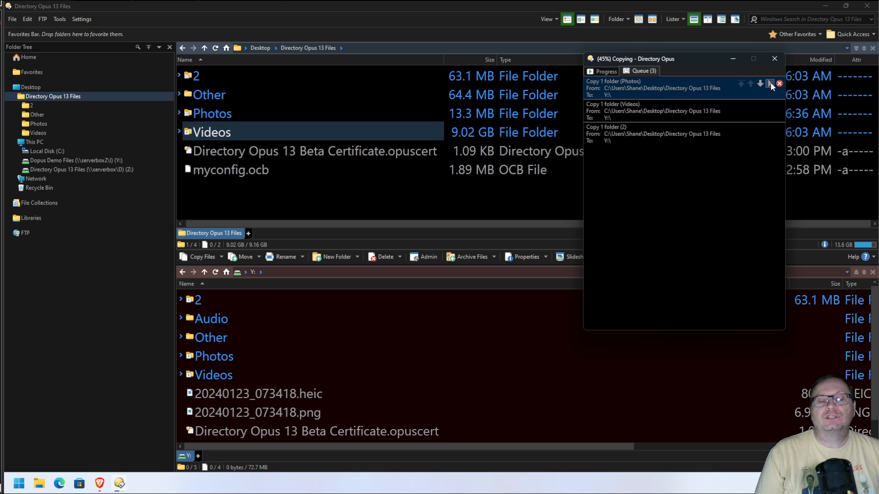
{"action": "left_click", "coordinate": [771, 84]}
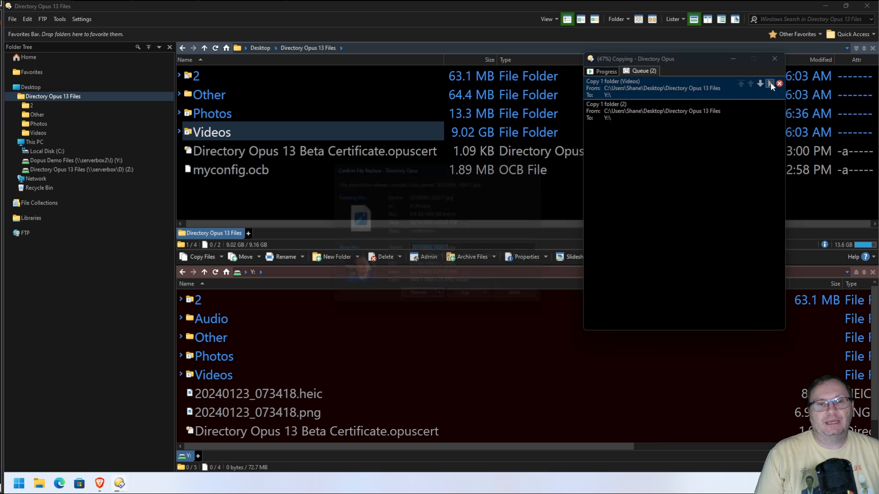
{"action": "left_click", "coordinate": [475, 301]}
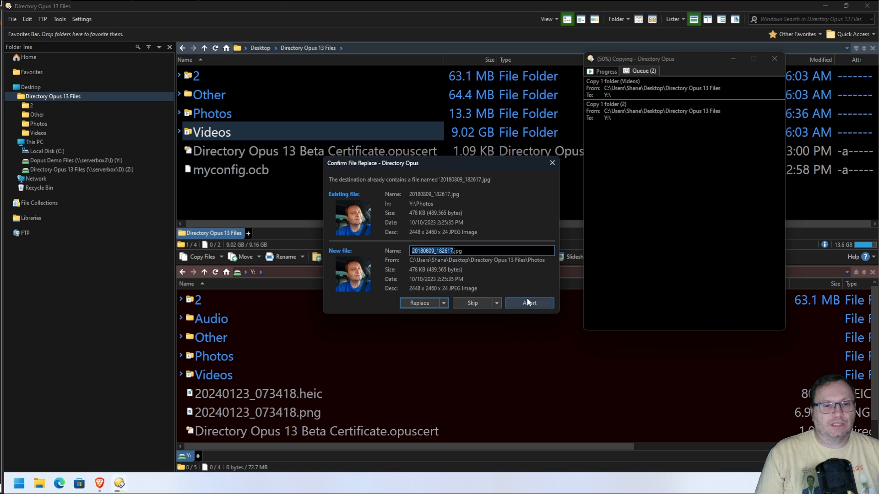
Review the copy job's progress and its queued copies, and close the copy progress window
{"action": "left_click", "coordinate": [600, 73]}
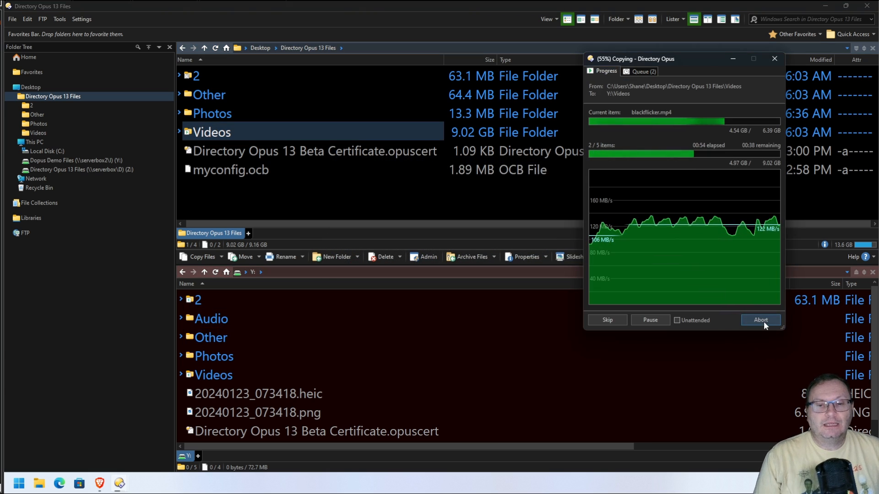
{"action": "left_click", "coordinate": [635, 70]}
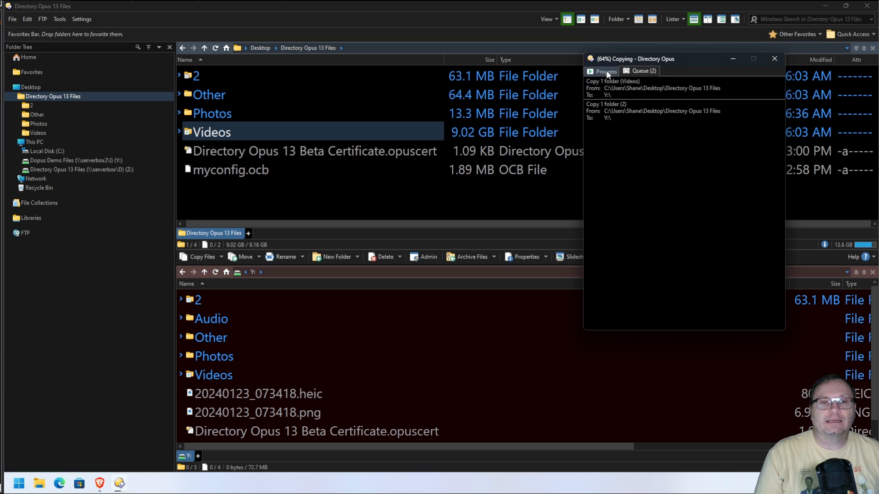
{"action": "left_click", "coordinate": [779, 83]}
{"action": "left_click", "coordinate": [779, 83]}
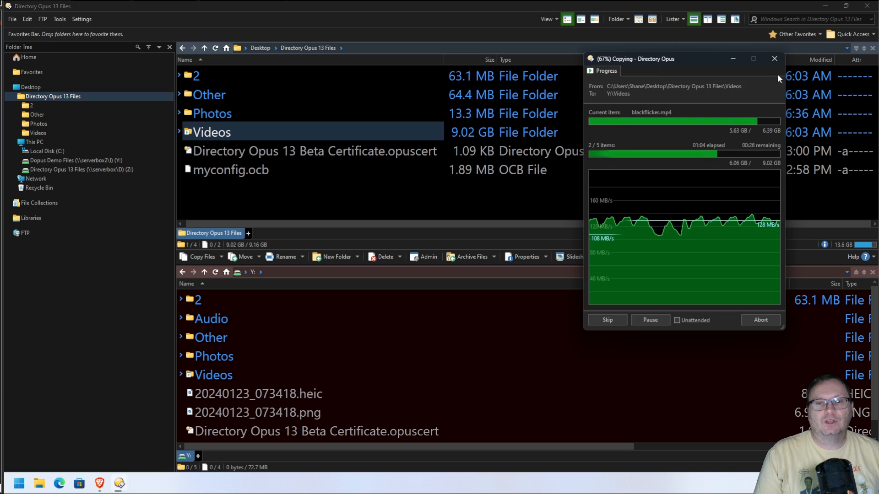
{"action": "left_click", "coordinate": [774, 58]}
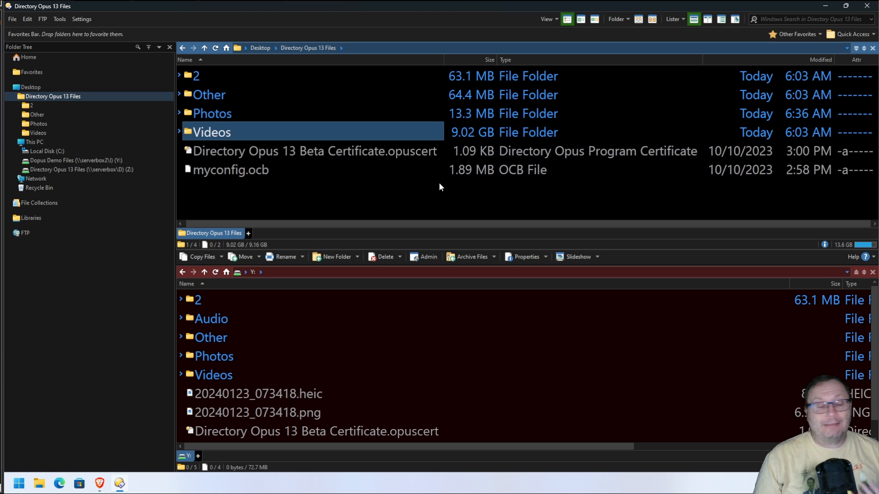
Rename the folder 2 in Directory Opus 13 Files to Audio
{"action": "left_click", "coordinate": [424, 186]}
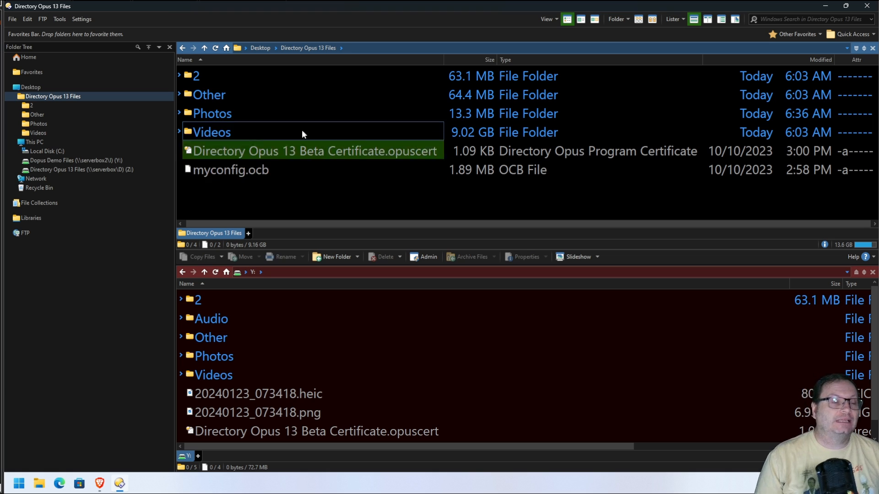
{"action": "left_click", "coordinate": [202, 78]}
{"action": "key", "text": "F2"}
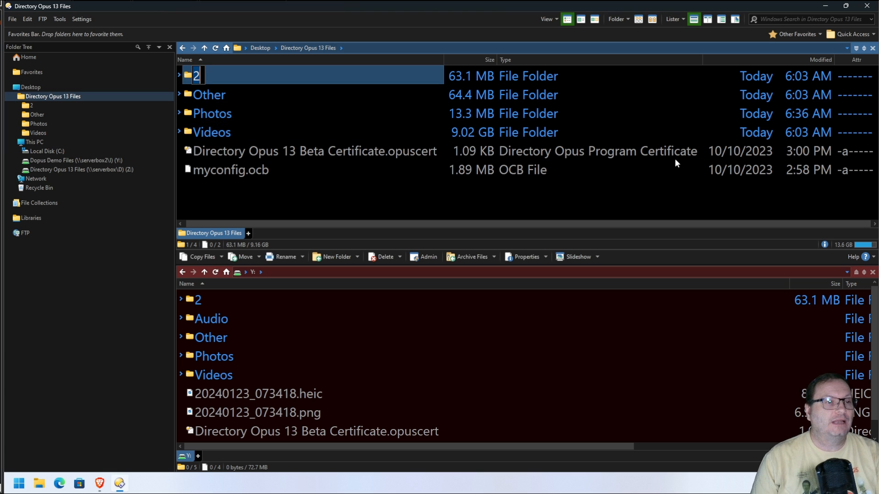
{"action": "type", "text": "Audio"}
{"action": "key", "text": "Return"}
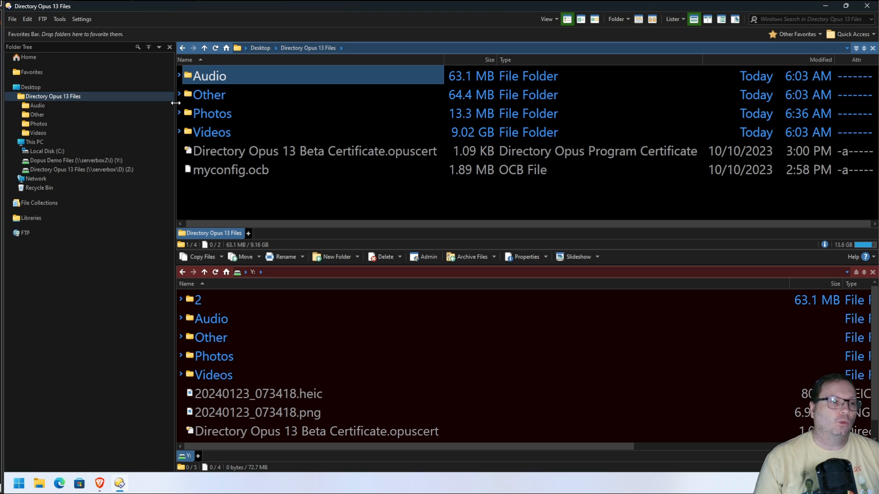
Narrow the Folder Tree pane to give both file listings more width
{"action": "left_click_drag", "start_coordinate": [176, 101], "coordinate": [81, 109]}
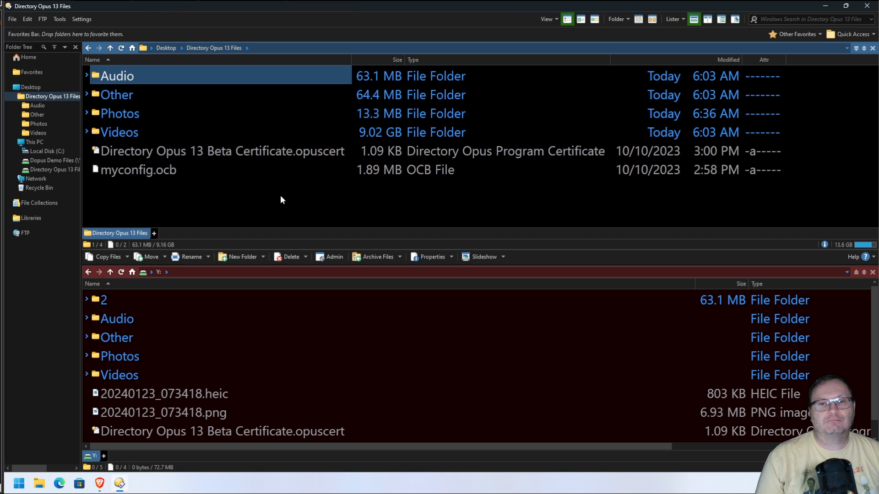
{"action": "left_click", "coordinate": [777, 19]}
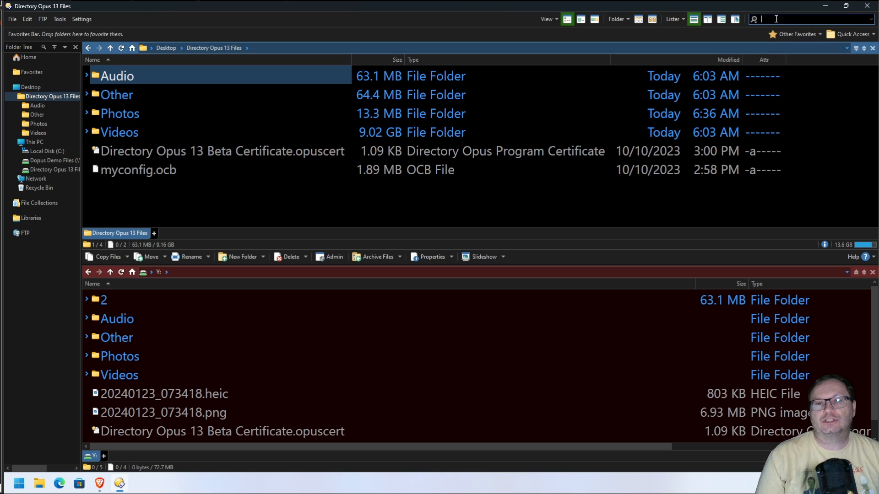
{"action": "left_click", "coordinate": [569, 183]}
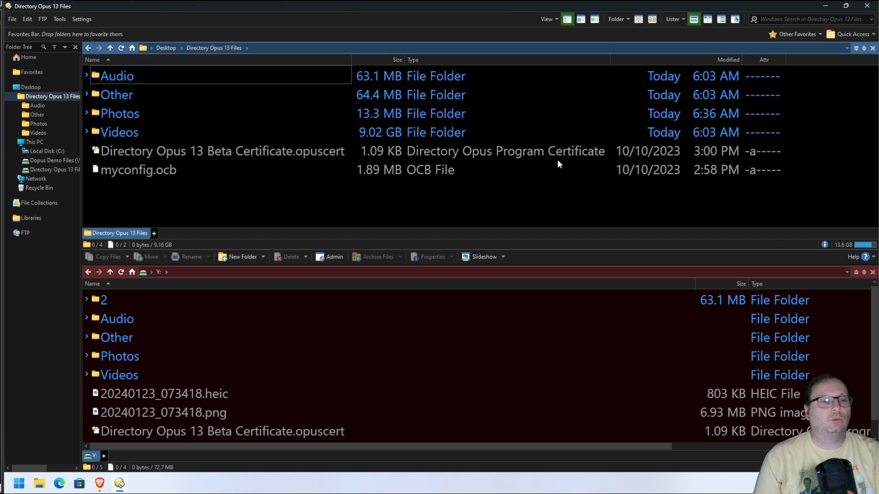
Show the Directory Opus 13 Files folder as thumbnails in flat view with Mixed (No Folders)
{"action": "left_click", "coordinate": [595, 20]}
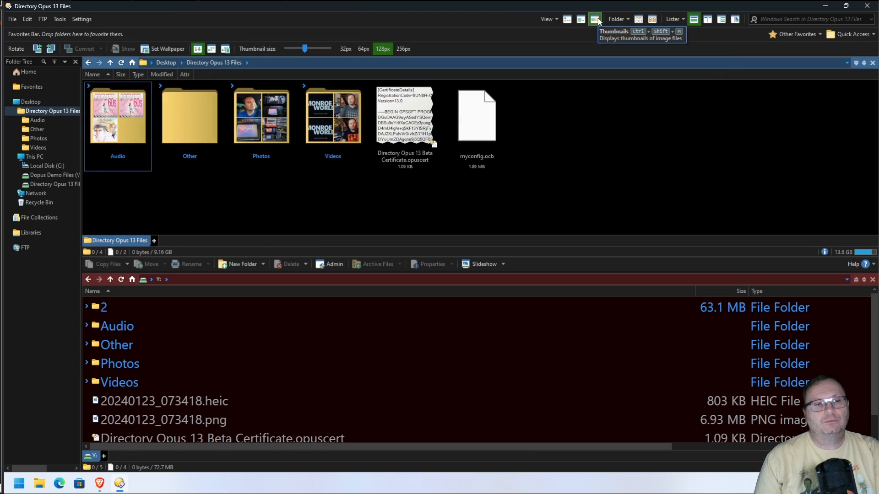
{"action": "left_click", "coordinate": [637, 21]}
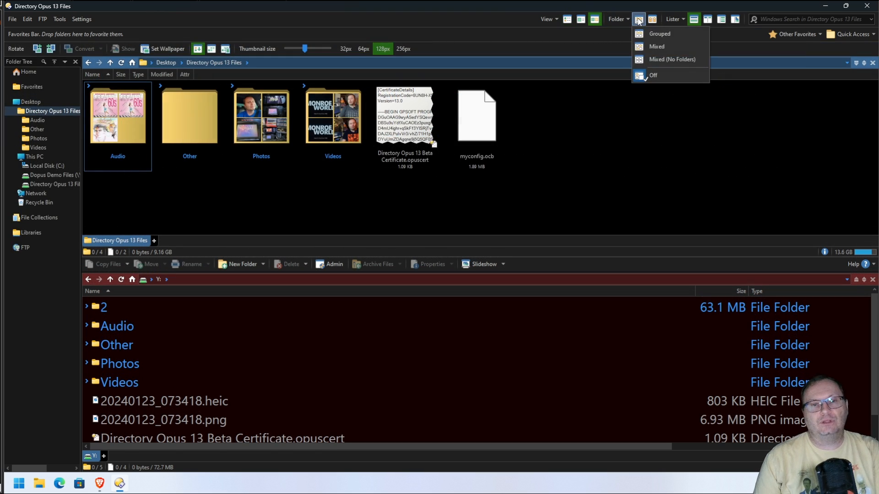
{"action": "left_click", "coordinate": [655, 59]}
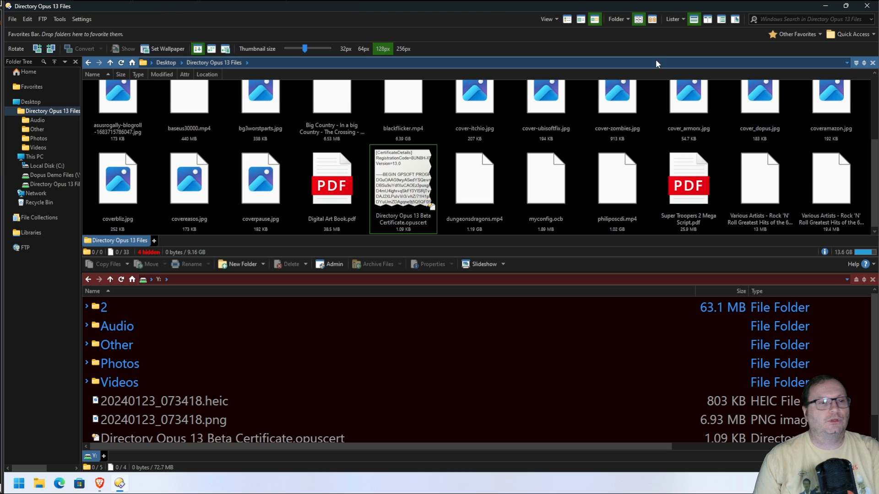
Take the Directory Opus 13 Files listing out of flat view and back to the details list
{"action": "left_click", "coordinate": [168, 62]}
{"action": "double_click", "coordinate": [128, 90]}
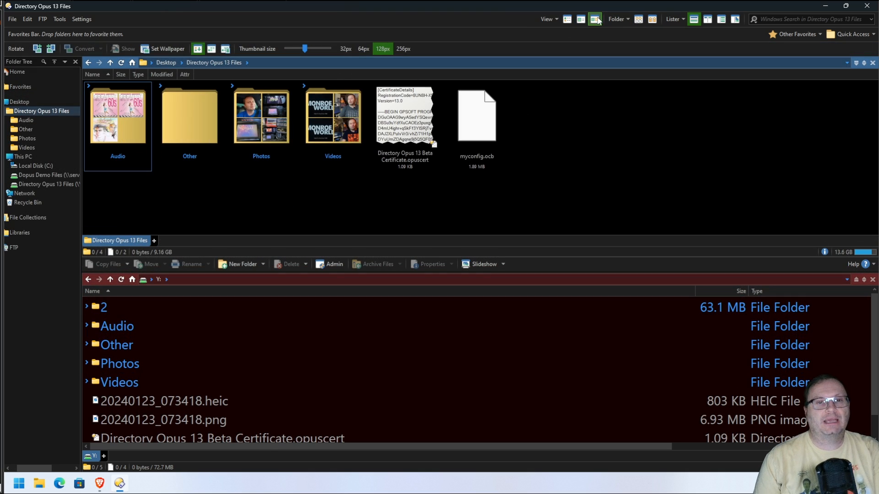
{"action": "left_click", "coordinate": [567, 19]}
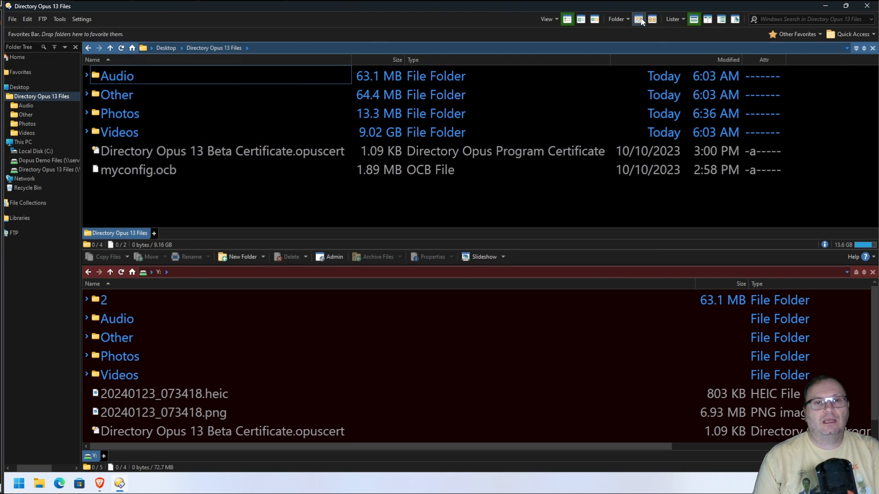
Flatten the detailed listing with Mixed (No Folders), and arrange its columns with a narrower Name column followed by Location
{"action": "left_click", "coordinate": [640, 19]}
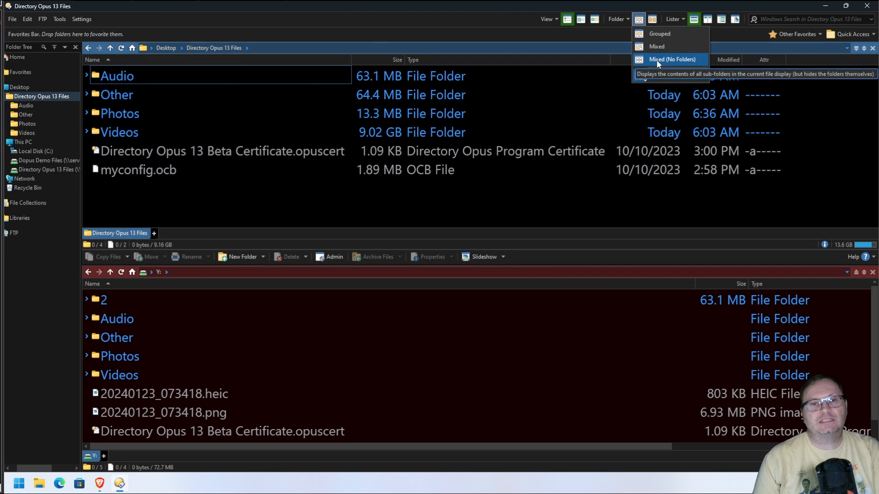
{"action": "left_click", "coordinate": [656, 60]}
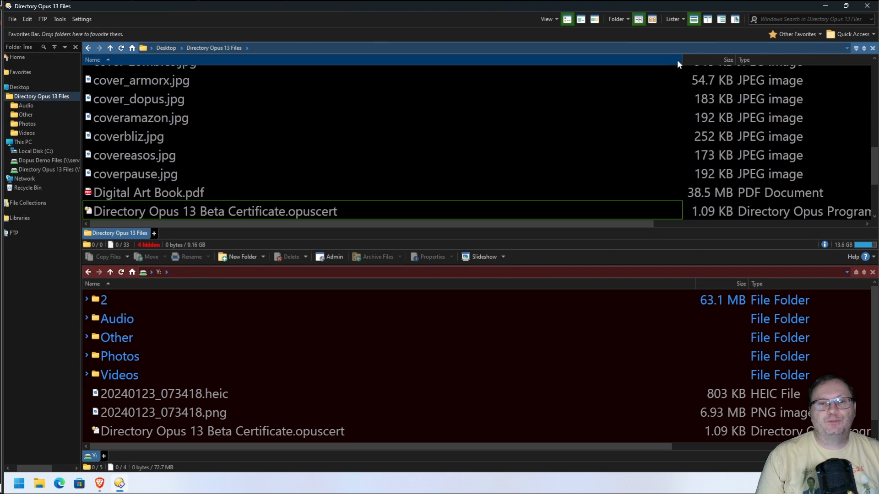
{"action": "left_click_drag", "start_coordinate": [682, 61], "coordinate": [379, 78]}
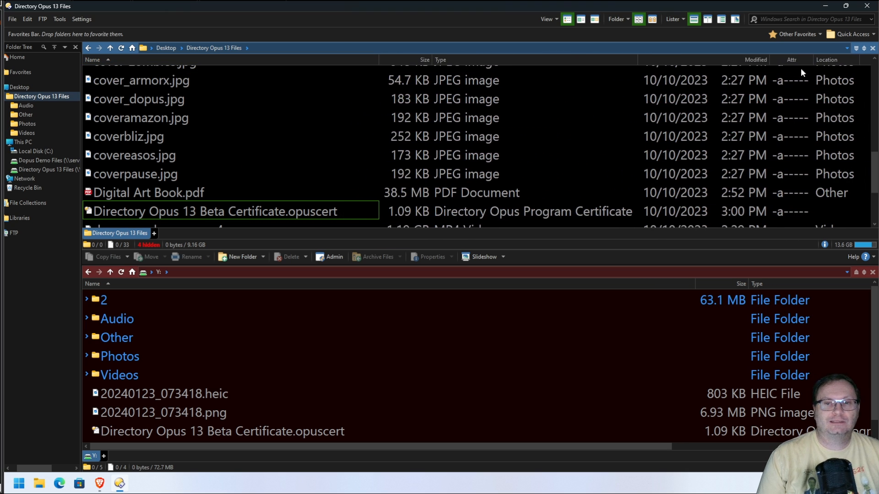
{"action": "left_click_drag", "start_coordinate": [839, 62], "coordinate": [385, 68]}
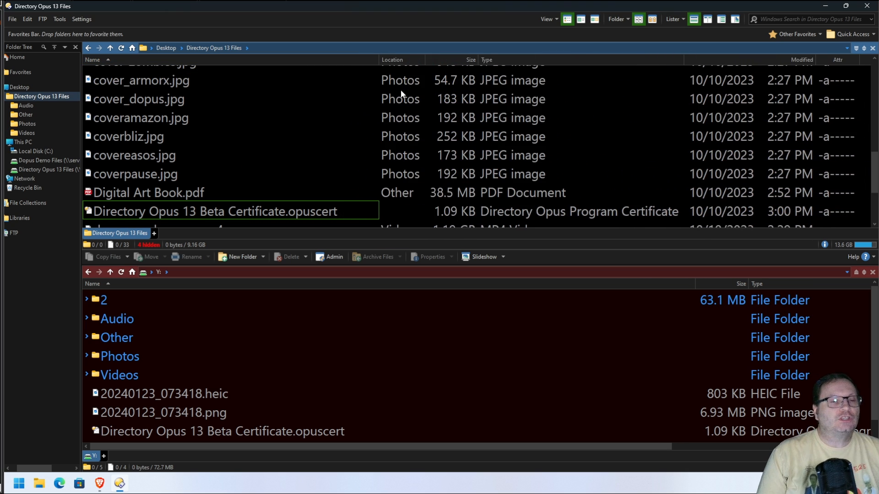
Look over the flattened files and their source subfolders, and widen the Location column
{"action": "scroll", "coordinate": [392, 89], "scroll_direction": "up", "scroll_amount": 10}
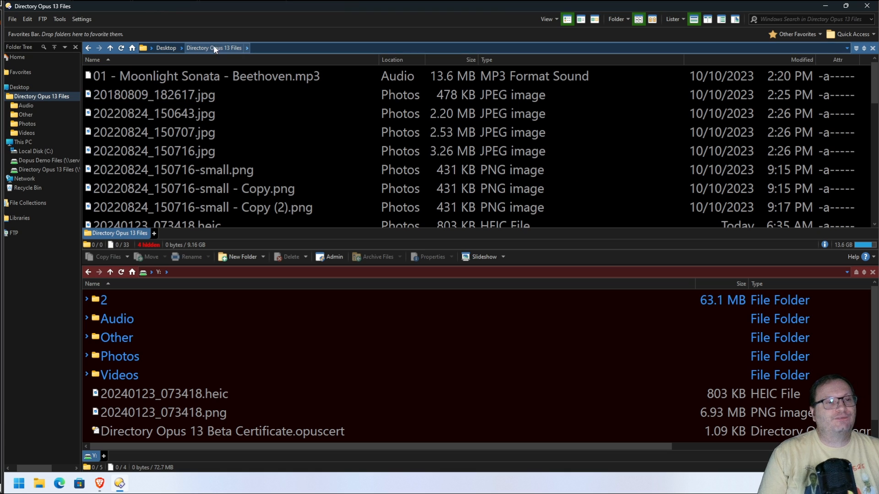
{"action": "mouse_move", "coordinate": [221, 105]}
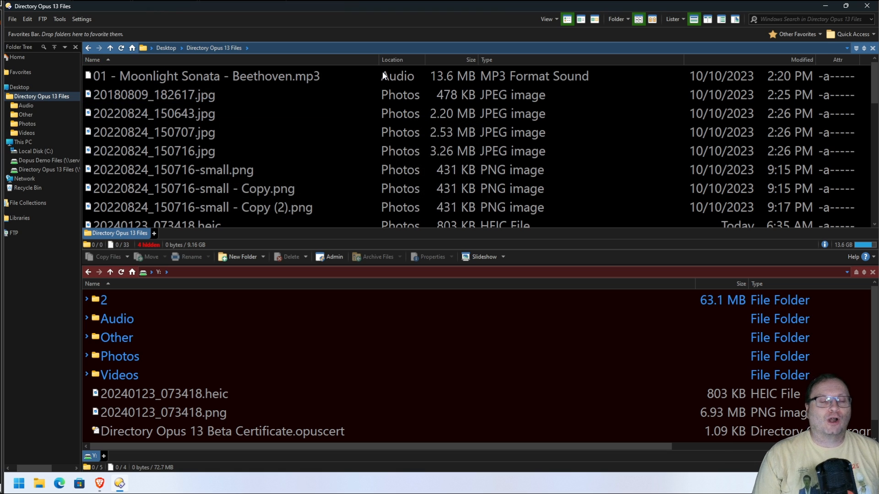
{"action": "scroll", "coordinate": [265, 83], "scroll_direction": "down", "scroll_amount": 5}
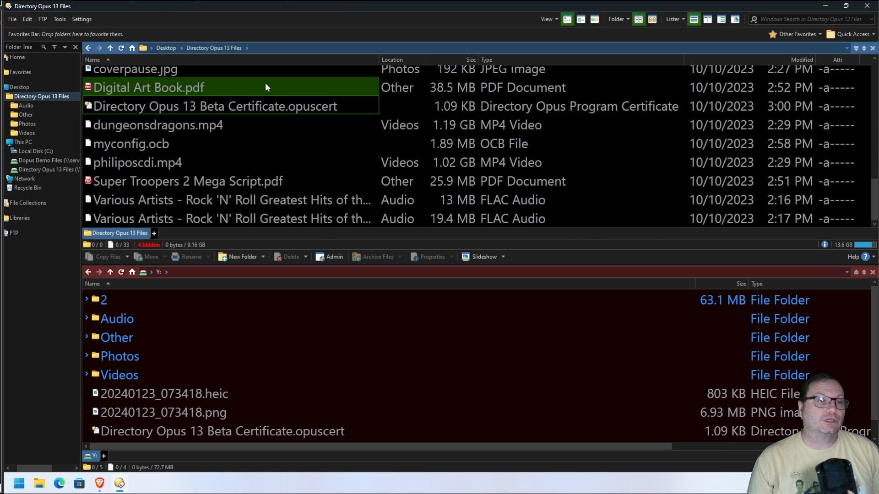
{"action": "mouse_move", "coordinate": [267, 86]}
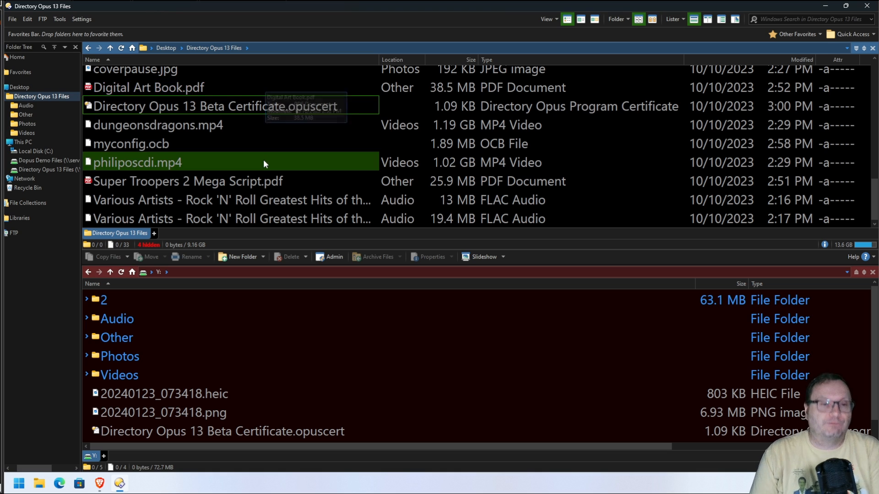
{"action": "mouse_move", "coordinate": [327, 143]}
{"action": "scroll", "coordinate": [424, 119], "scroll_direction": "up", "scroll_amount": 10}
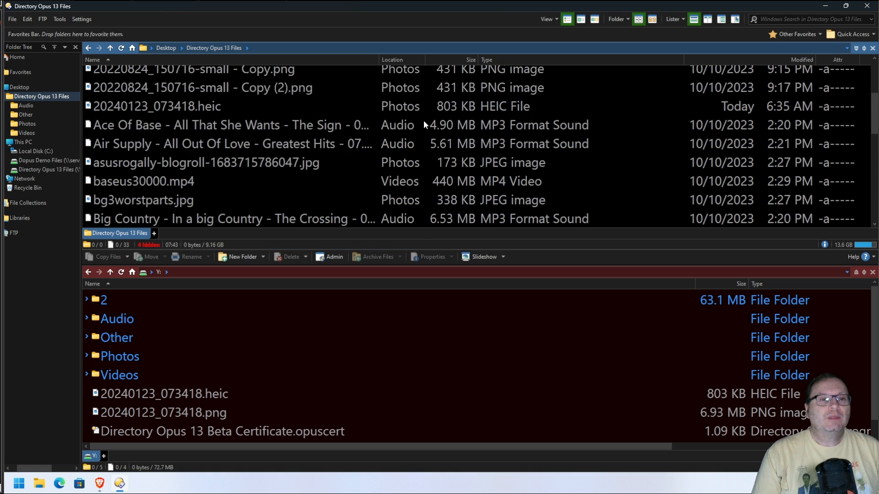
{"action": "left_click_drag", "start_coordinate": [425, 60], "coordinate": [542, 60]}
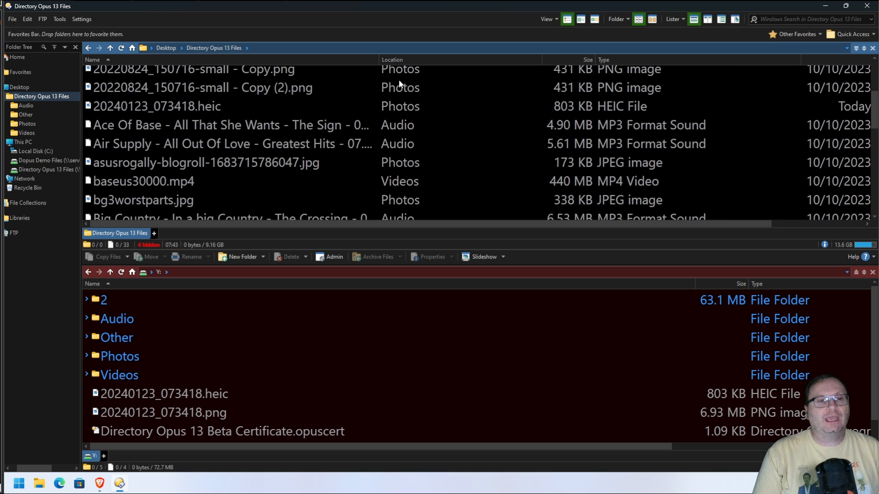
Locate the file starting with "super" in the flattened listing and select it
{"action": "scroll", "coordinate": [408, 95], "scroll_direction": "up", "scroll_amount": 2}
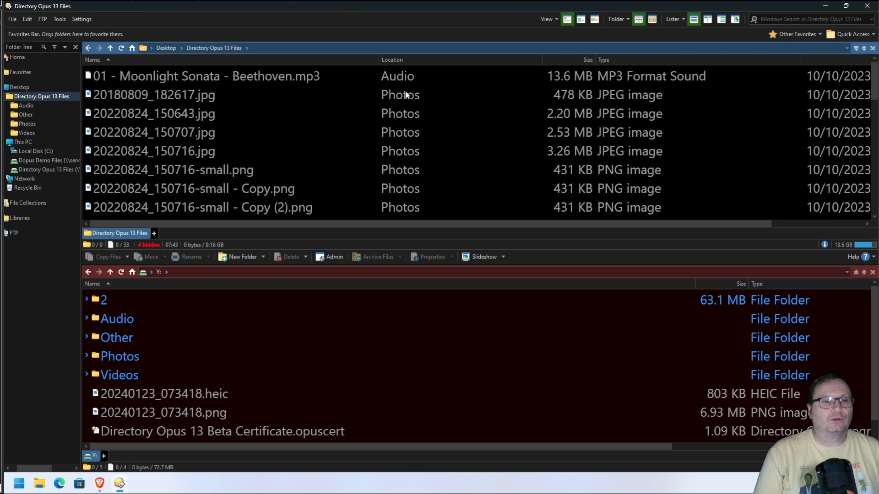
{"action": "scroll", "coordinate": [406, 95], "scroll_direction": "down", "scroll_amount": 8}
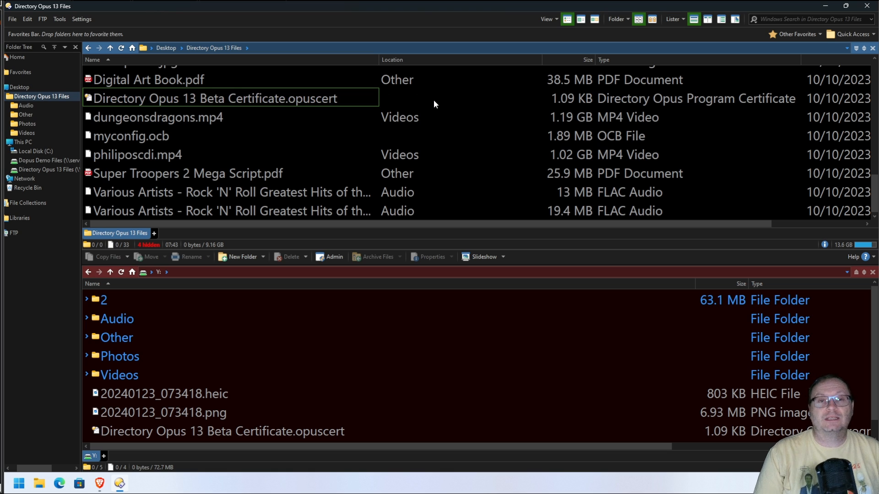
{"action": "scroll", "coordinate": [433, 103], "scroll_direction": "up", "scroll_amount": 8}
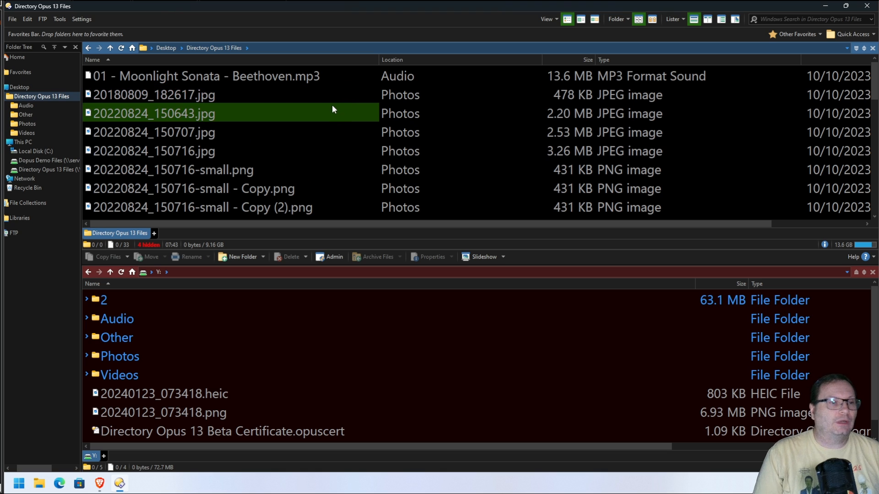
{"action": "scroll", "coordinate": [333, 106], "scroll_direction": "down", "scroll_amount": 5}
{"action": "scroll", "coordinate": [333, 106], "scroll_direction": "up", "scroll_amount": 5}
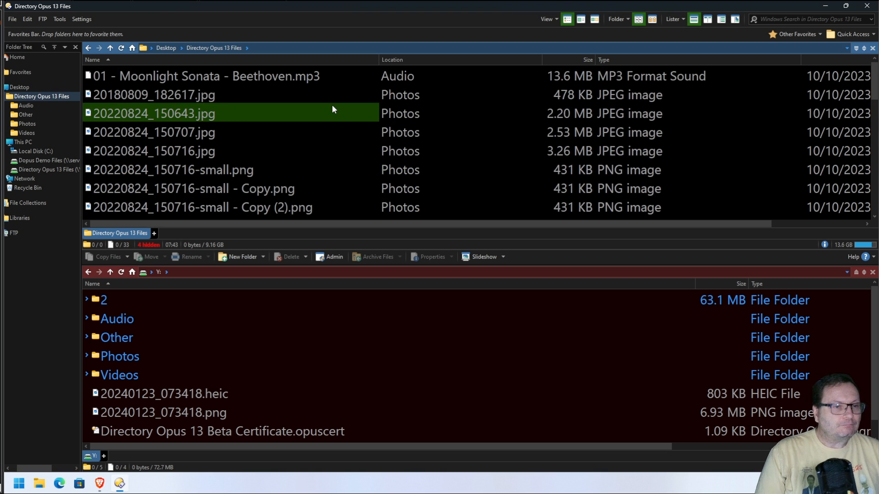
{"action": "scroll", "coordinate": [328, 130], "scroll_direction": "down", "scroll_amount": 8}
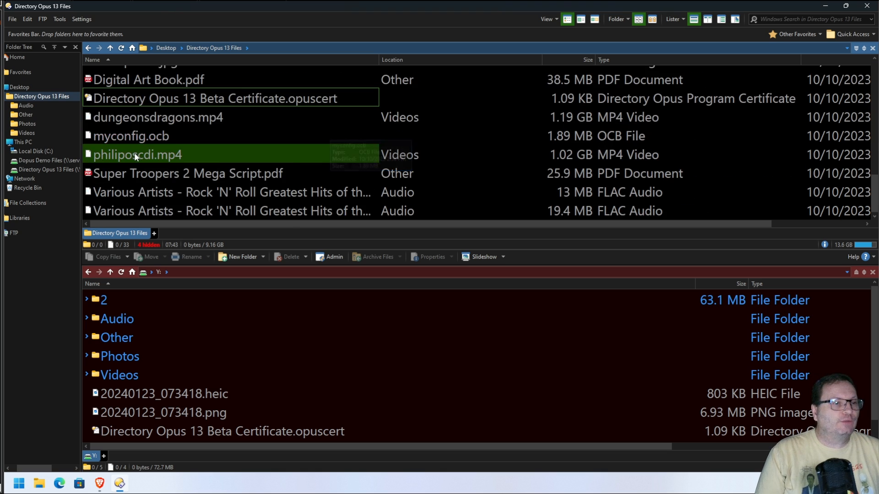
{"action": "scroll", "coordinate": [321, 128], "scroll_direction": "up", "scroll_amount": 8}
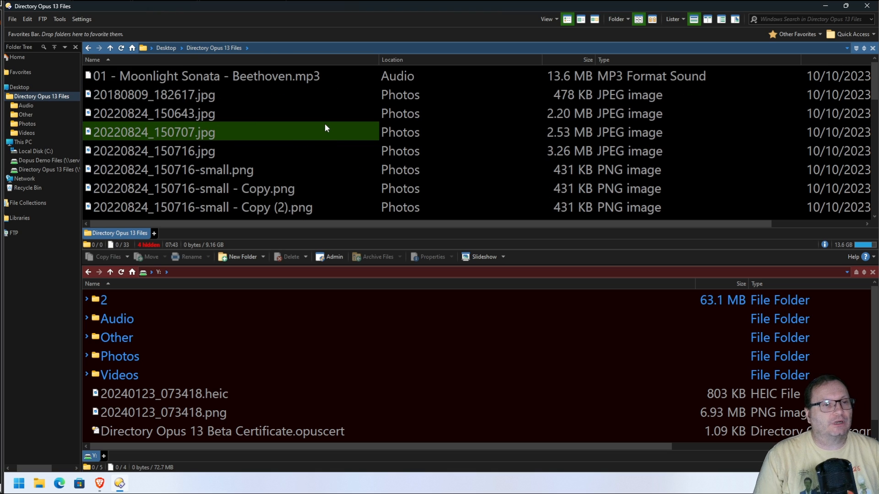
{"action": "type", "text": "super"}
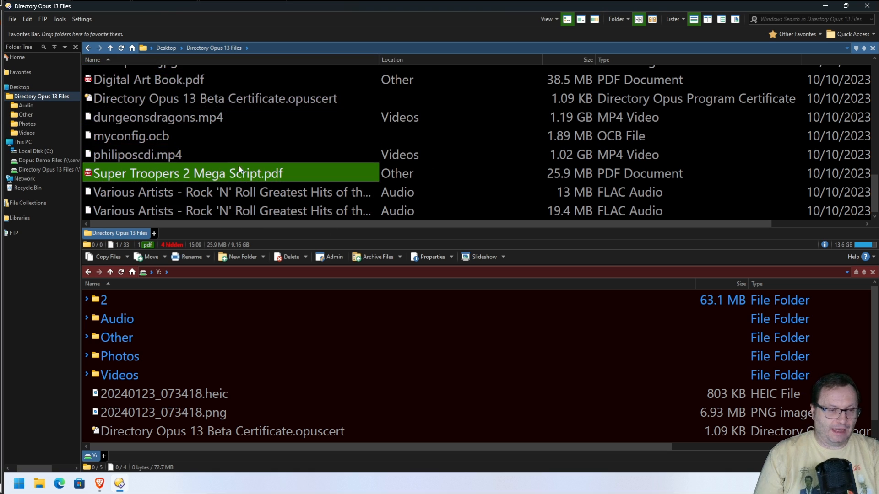
{"action": "mouse_move", "coordinate": [309, 124]}
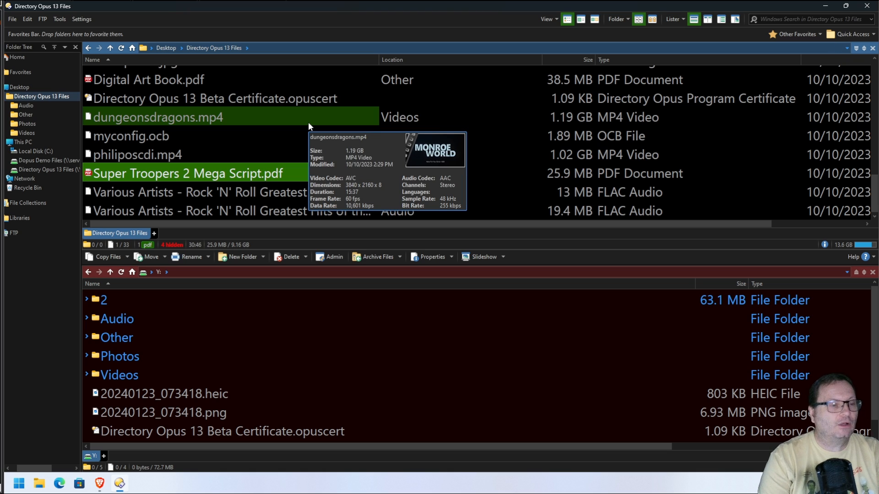
Run an Opus search for "super" in the Directory Opus 13 Files folder
{"action": "key", "text": "ctrl+f"}
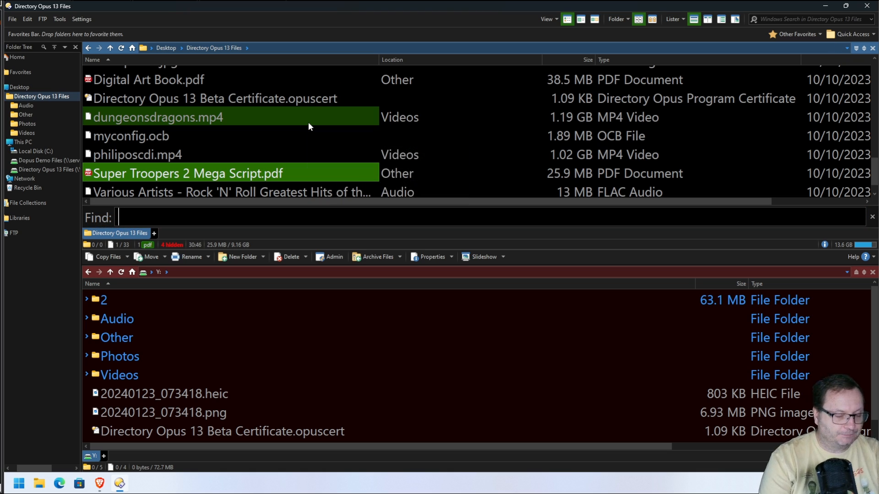
{"action": "type", "text": "'"}
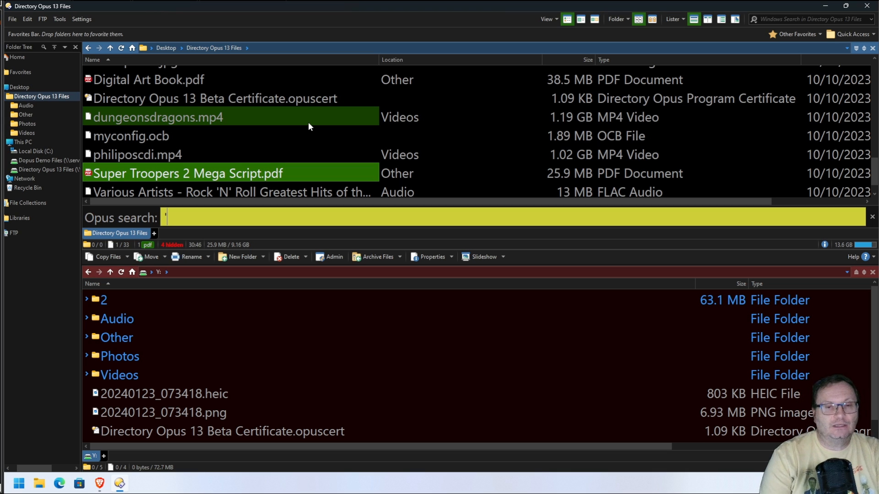
{"action": "type", "text": "super"}
{"action": "key", "text": "Return"}
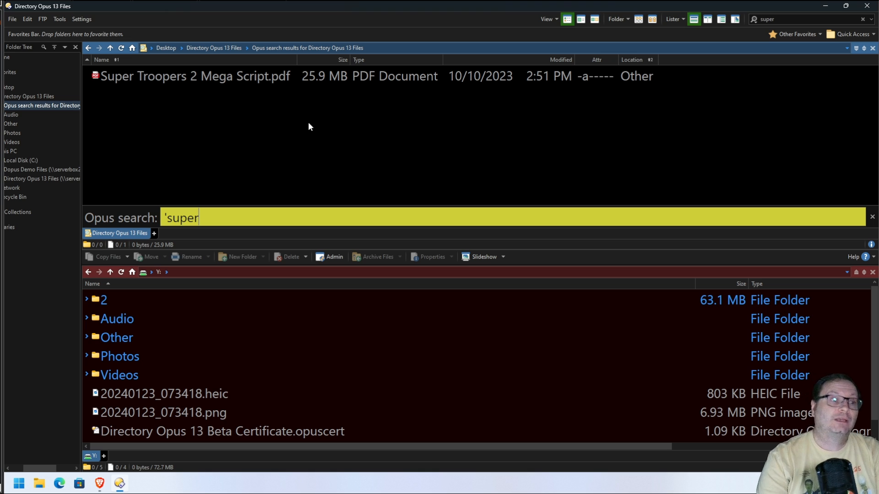
Replace the search term and run an Opus search for "mp3"
{"action": "key", "text": "ctrl+a"}
{"action": "key", "text": "BackSpace"}
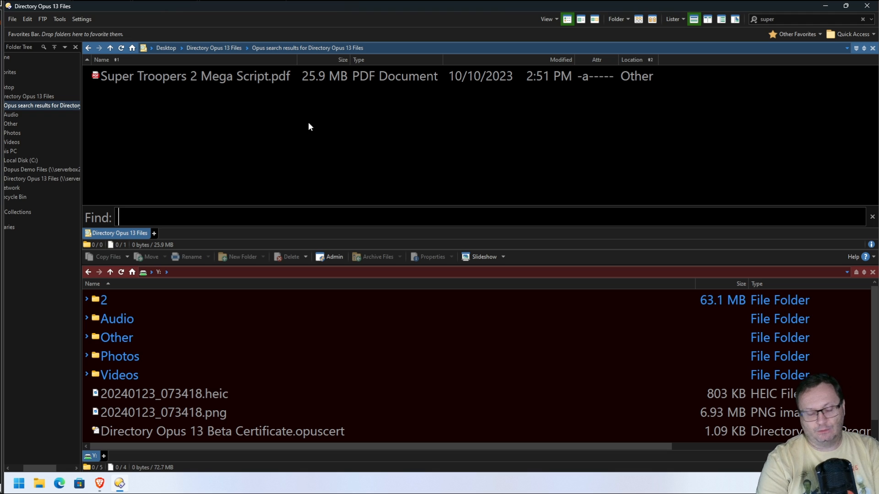
{"action": "type", "text": "'mp3"}
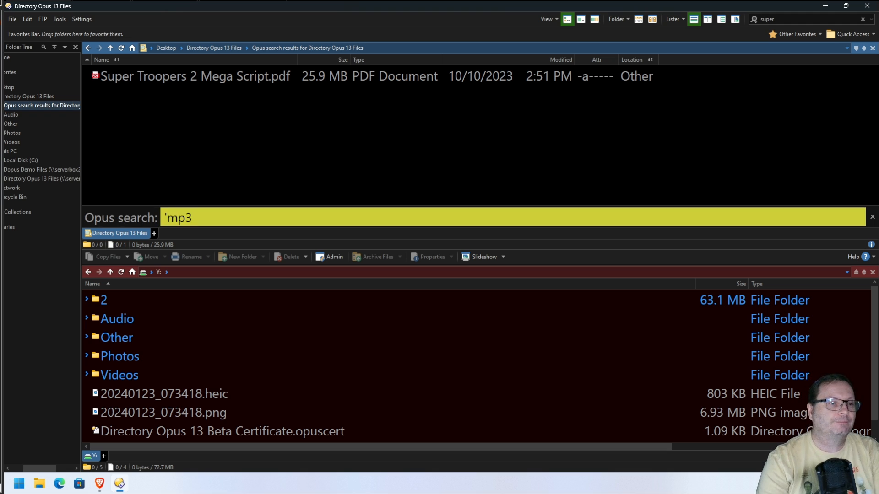
{"action": "key", "text": "Return"}
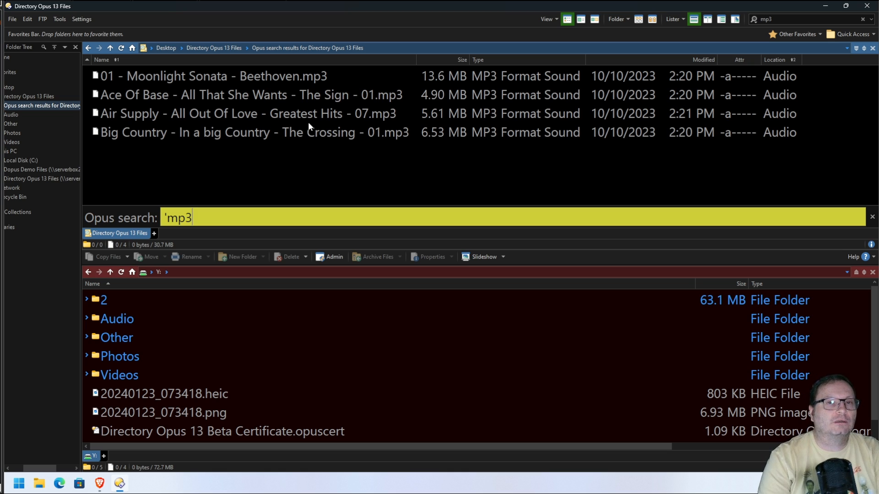
Run a global Everything search for "mp3" instead of the folder-only Opus search
{"action": "key", "text": "BackSpace"}
{"action": "key", "text": "BackSpace"}
{"action": "key", "text": "BackSpace"}
{"action": "key", "text": "BackSpace"}
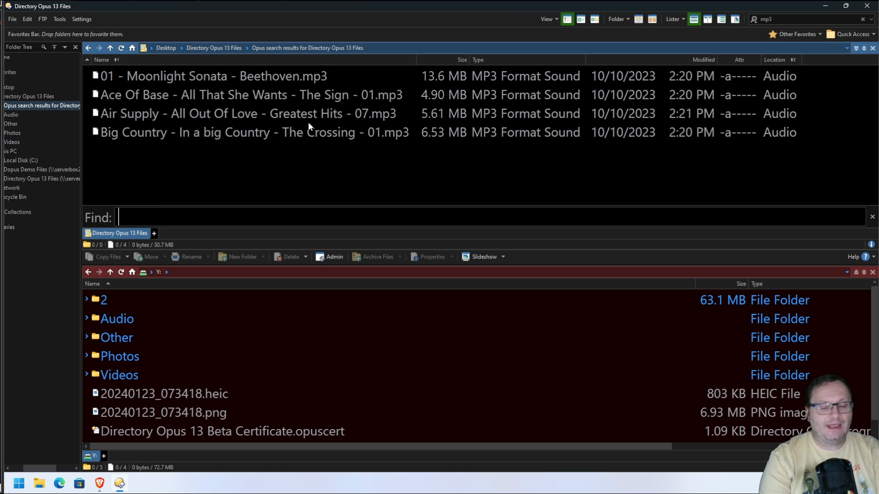
{"action": "type", "text": "+"}
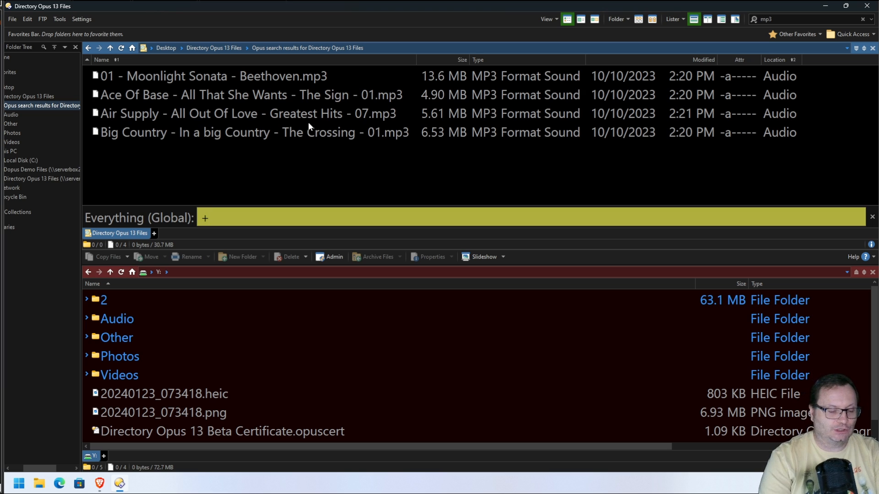
{"action": "type", "text": "mp3"}
{"action": "key", "text": "BackSpace"}
{"action": "key", "text": "BackSpace"}
{"action": "type", "text": "p3"}
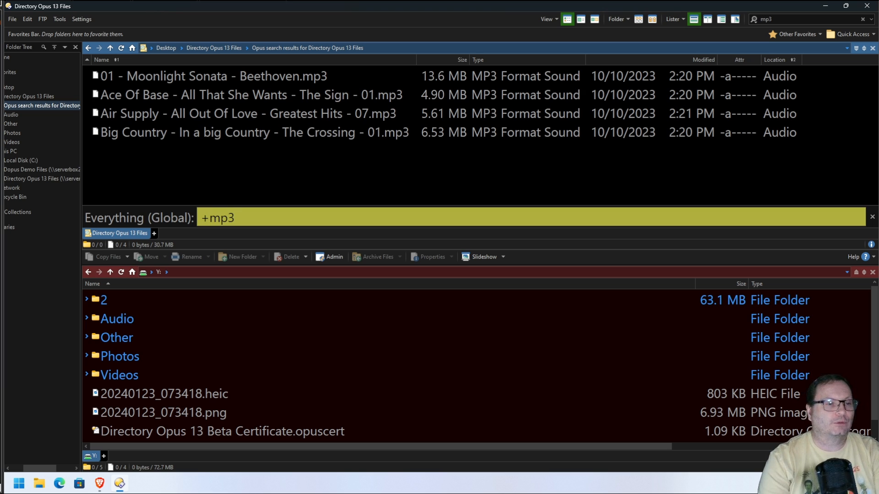
{"action": "key", "text": "Return"}
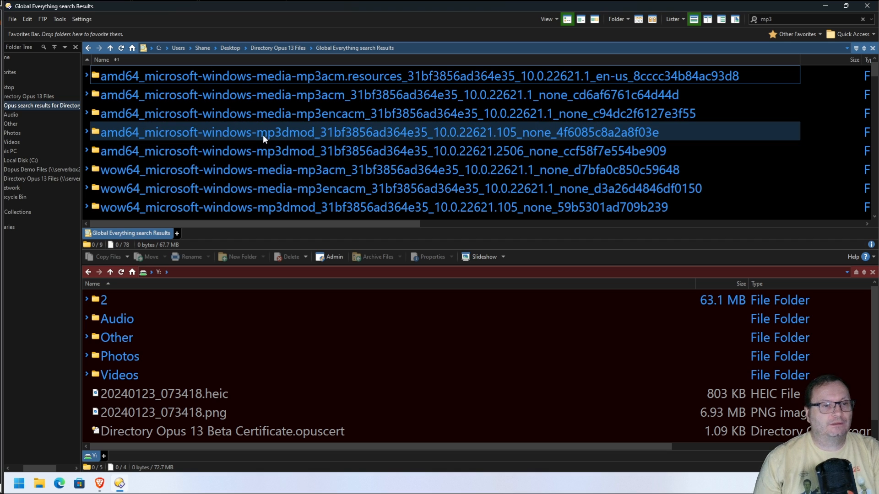
Look through the mp3 files and related system folders in the Global Everything search results
{"action": "scroll", "coordinate": [276, 131], "scroll_direction": "down", "scroll_amount": 6}
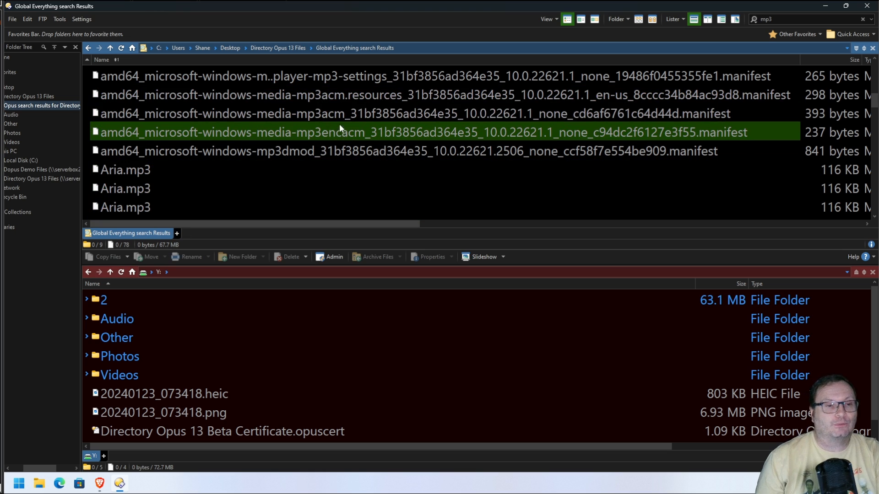
{"action": "scroll", "coordinate": [320, 118], "scroll_direction": "down", "scroll_amount": 2}
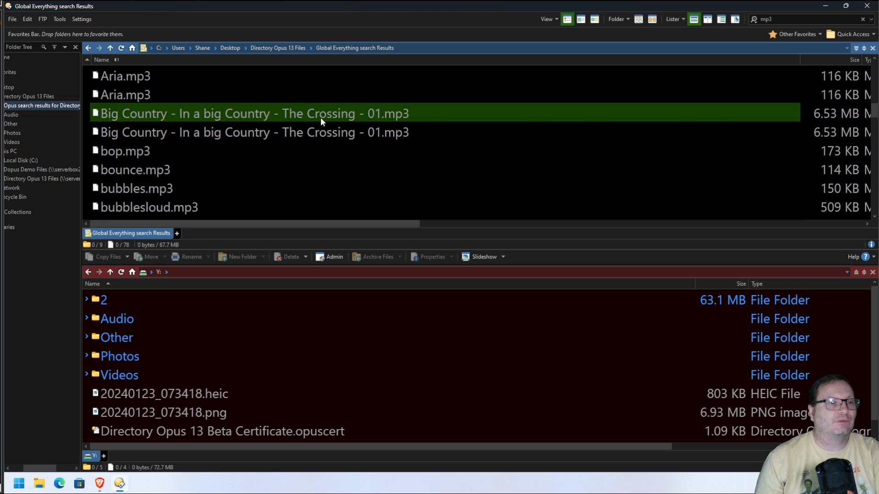
{"action": "scroll", "coordinate": [135, 83], "scroll_direction": "down", "scroll_amount": 2}
{"action": "scroll", "coordinate": [135, 83], "scroll_direction": "down", "scroll_amount": 7}
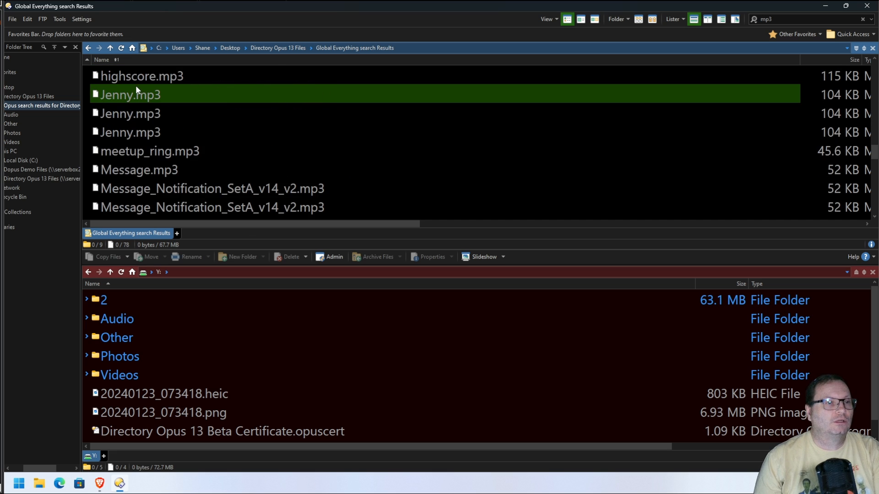
{"action": "scroll", "coordinate": [135, 86], "scroll_direction": "down", "scroll_amount": 5}
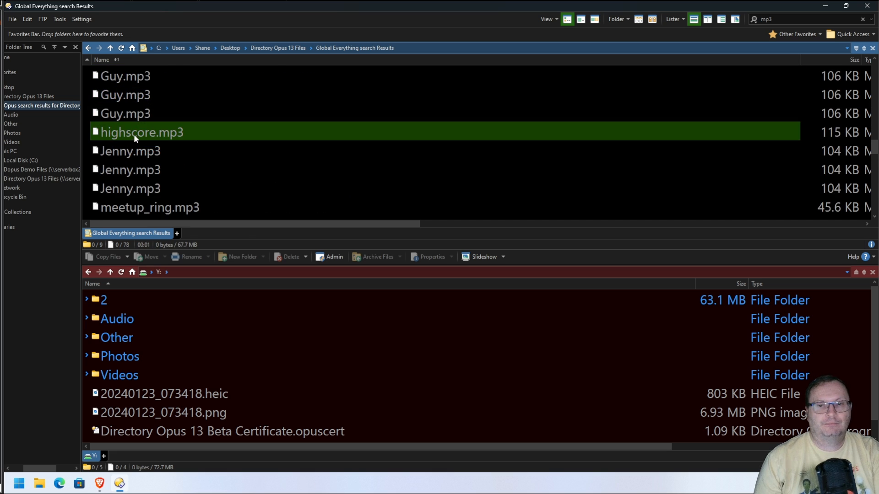
{"action": "left_click_drag", "start_coordinate": [163, 224], "coordinate": [135, 238]}
{"action": "scroll", "coordinate": [175, 154], "scroll_direction": "down", "scroll_amount": 3}
{"action": "scroll", "coordinate": [202, 193], "scroll_direction": "down", "scroll_amount": 5}
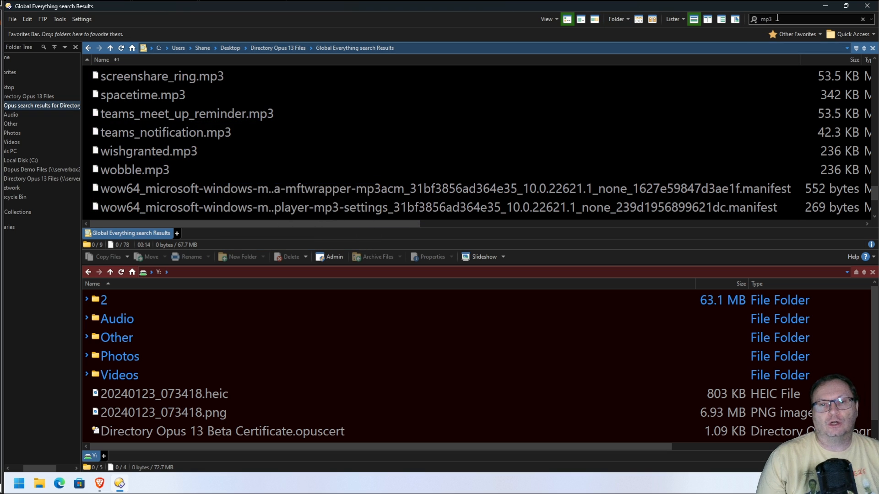
Clear the search field's history and check its available search types and matching options
{"action": "left_click", "coordinate": [871, 20]}
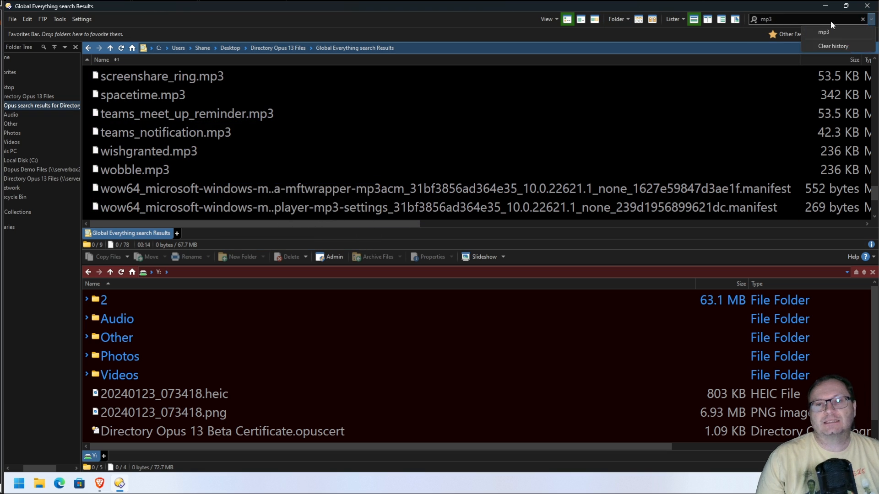
{"action": "left_click", "coordinate": [828, 46]}
{"action": "left_click", "coordinate": [752, 19]}
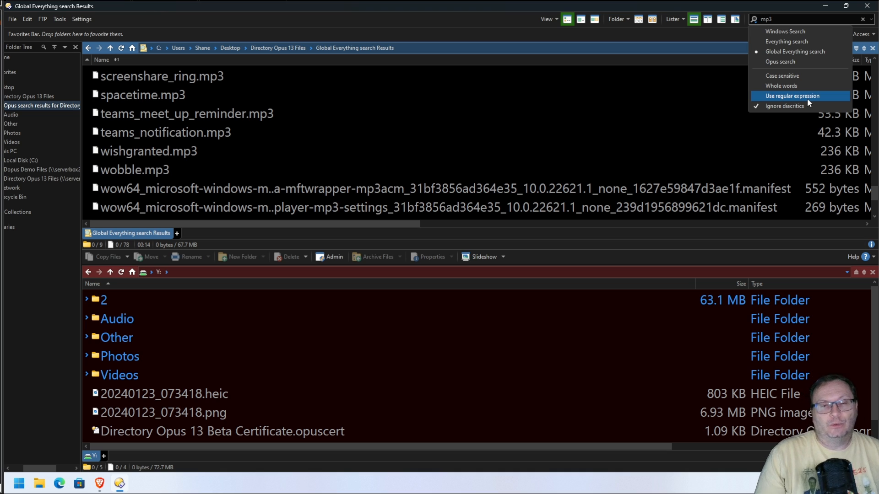
{"action": "left_click", "coordinate": [610, 106]}
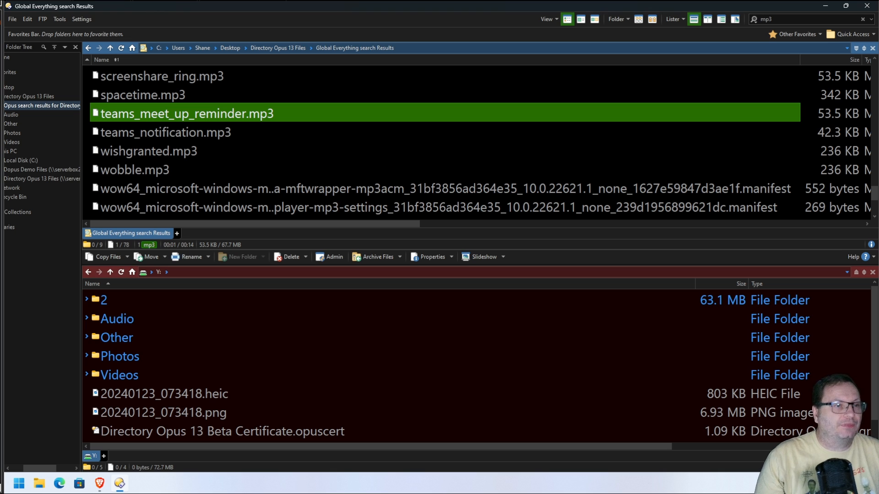
Return to the Directory Opus 13 Files folder and open its folder format settings
{"action": "left_click", "coordinate": [268, 48]}
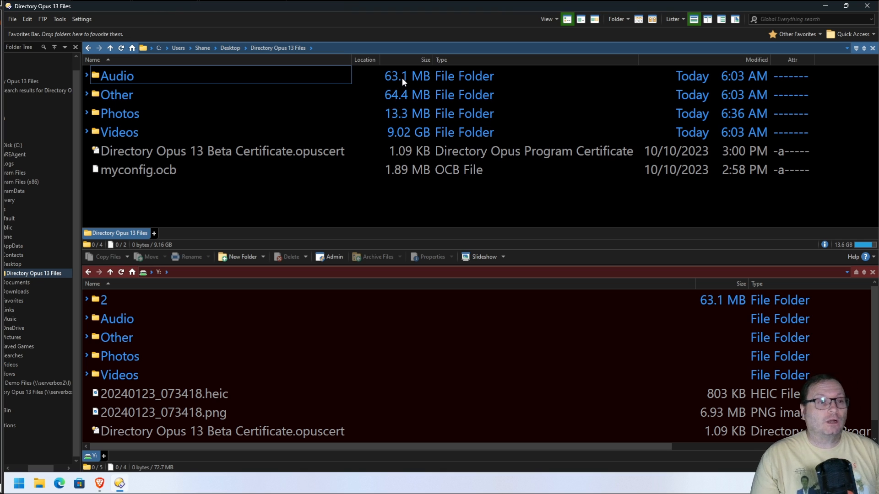
{"action": "mouse_move", "coordinate": [117, 73]}
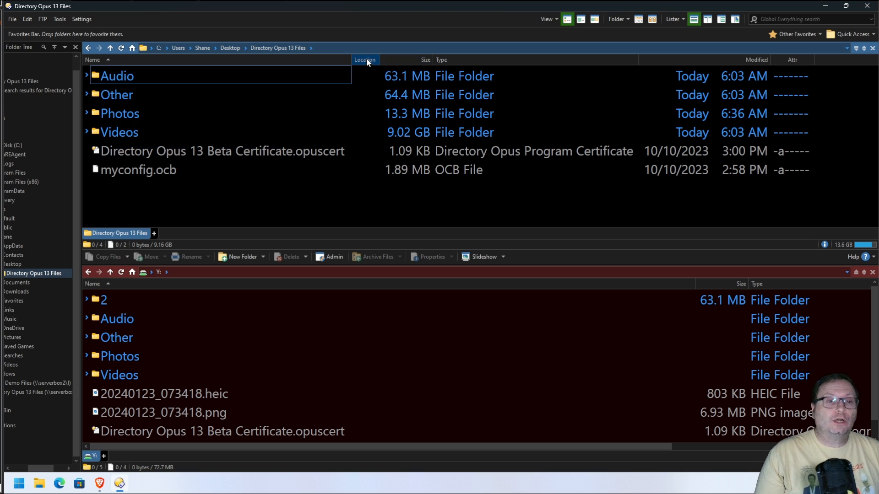
{"action": "right_click", "coordinate": [405, 60]}
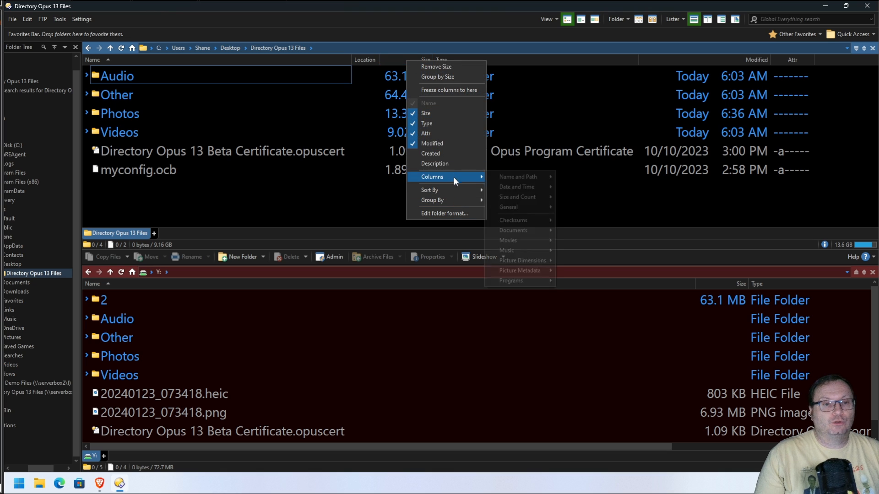
{"action": "left_click", "coordinate": [444, 214]}
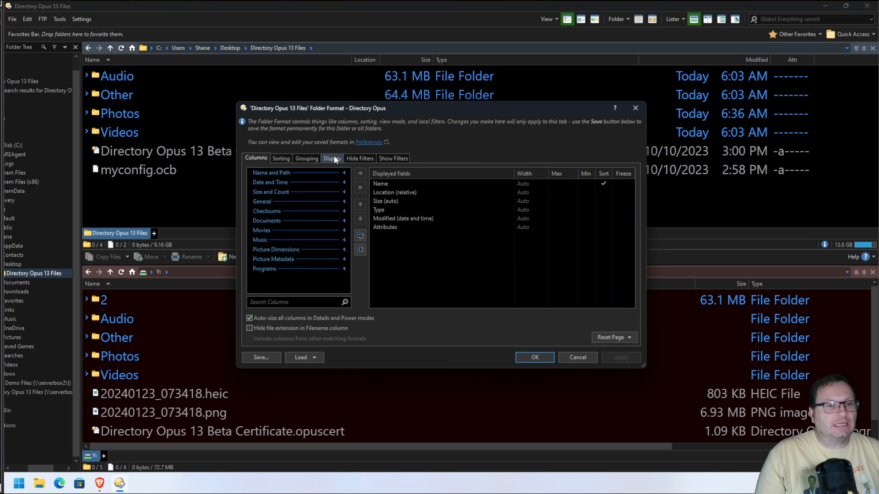
Review the folder format's display, grouping, sorting, filter and column settings, and close them without making changes
{"action": "left_click", "coordinate": [334, 156]}
{"action": "left_click", "coordinate": [302, 158]}
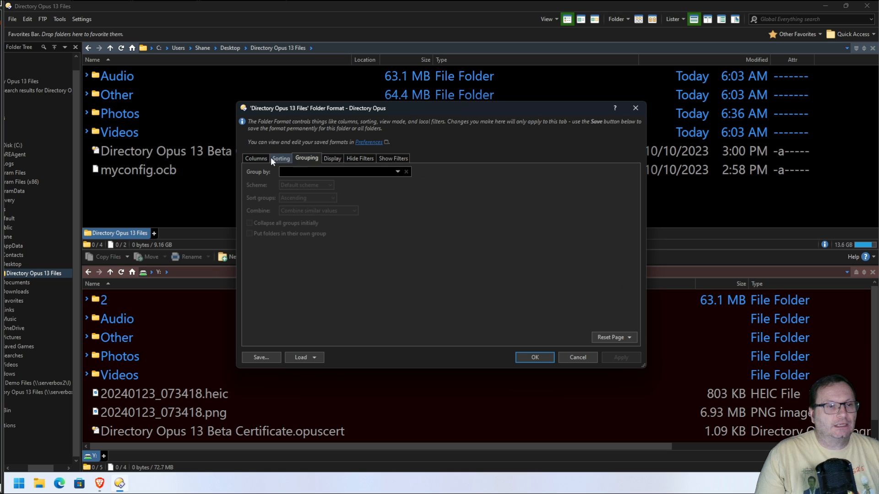
{"action": "left_click", "coordinate": [273, 159]}
{"action": "left_click", "coordinate": [387, 158]}
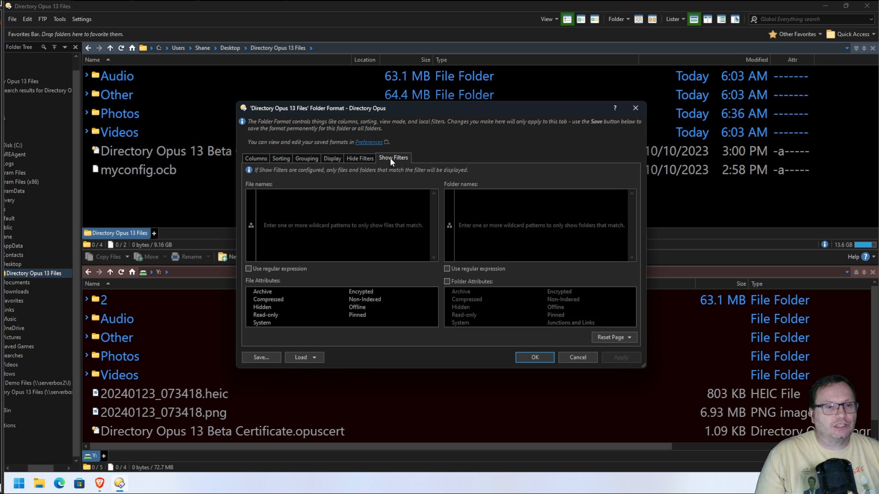
{"action": "left_click", "coordinate": [359, 158]}
{"action": "left_click", "coordinate": [334, 159]}
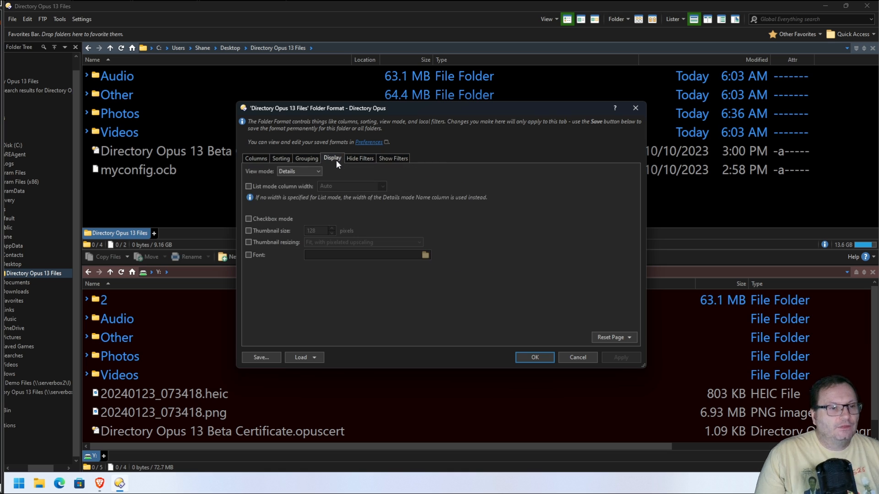
{"action": "left_click", "coordinate": [257, 158]}
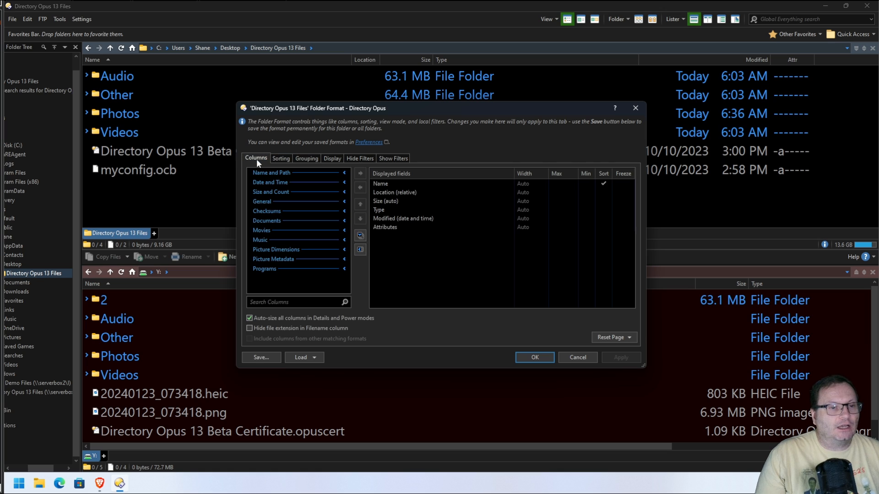
{"action": "left_click", "coordinate": [279, 158]}
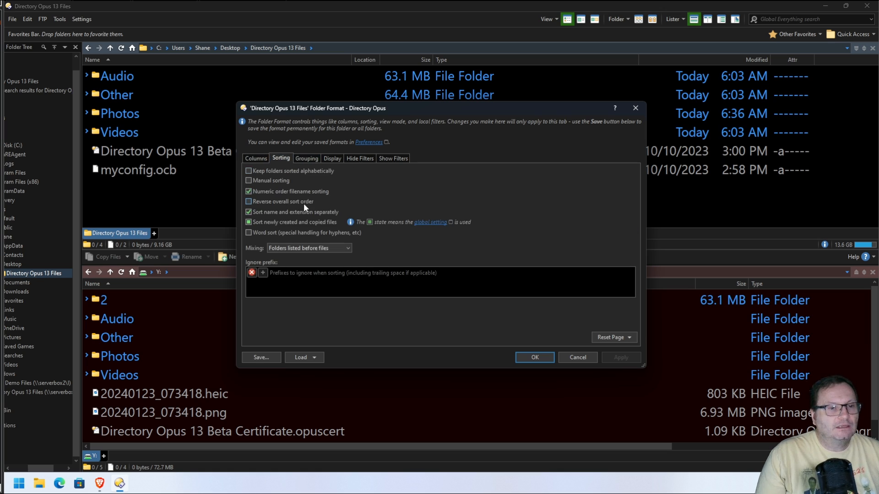
{"action": "left_click", "coordinate": [307, 159]}
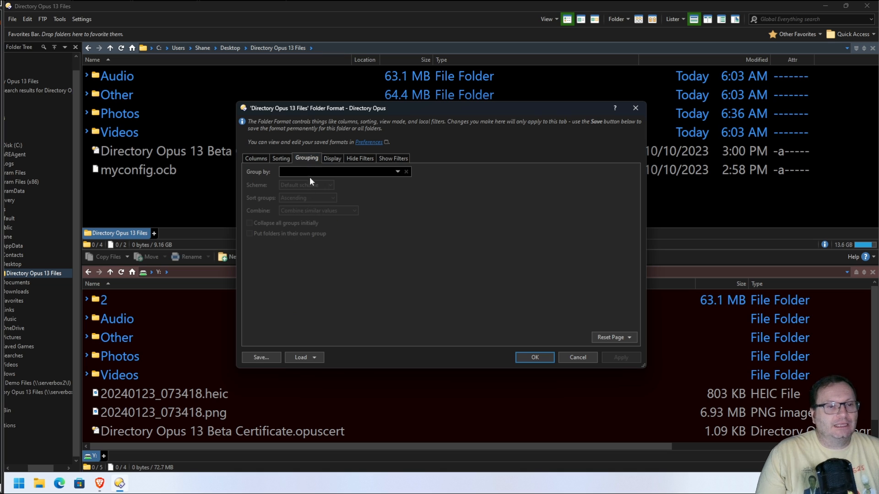
{"action": "left_click", "coordinate": [333, 158]}
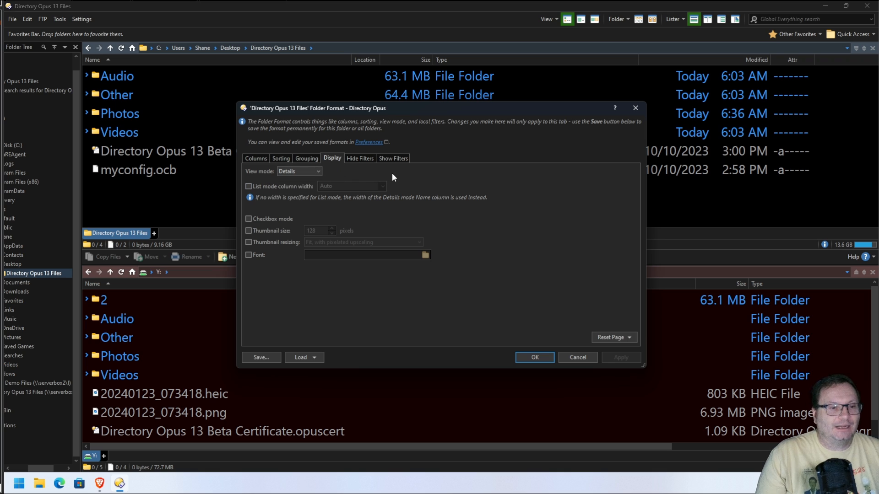
{"action": "left_click", "coordinate": [573, 358]}
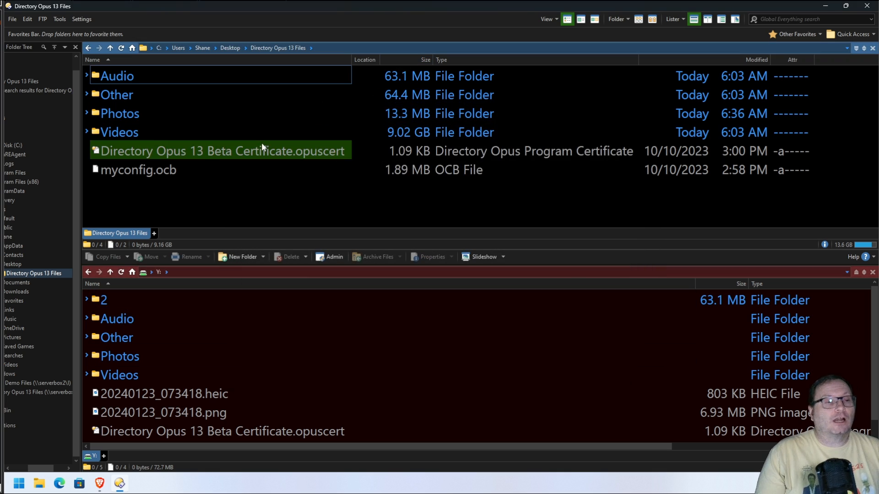
Go to the root of drive C, open the Windows folder and look through its subfolders and files
{"action": "left_click", "coordinate": [160, 48]}
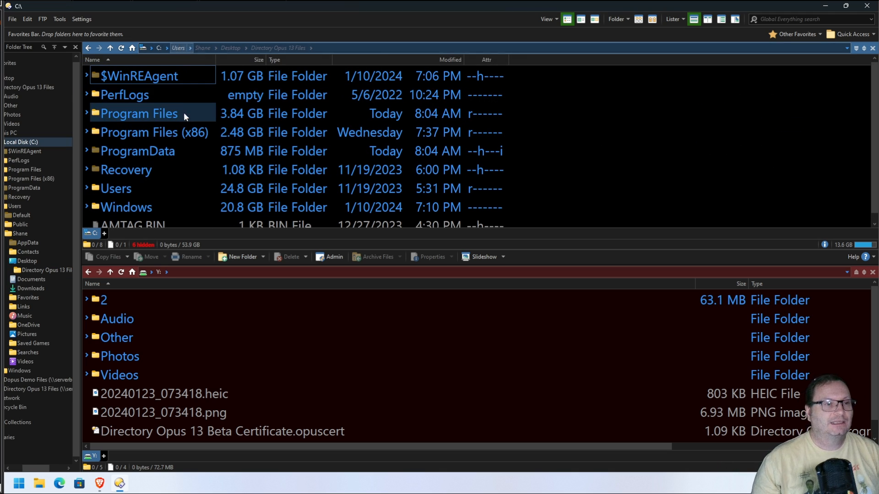
{"action": "mouse_move", "coordinate": [151, 113]}
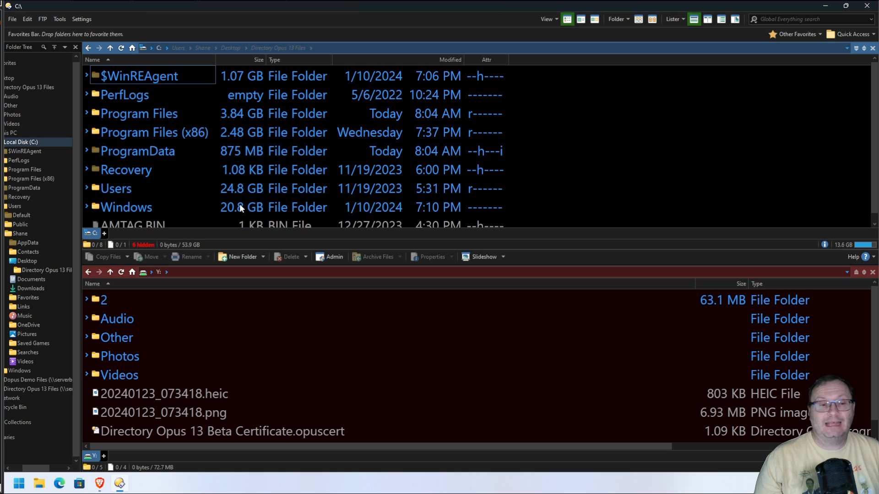
{"action": "double_click", "coordinate": [130, 208]}
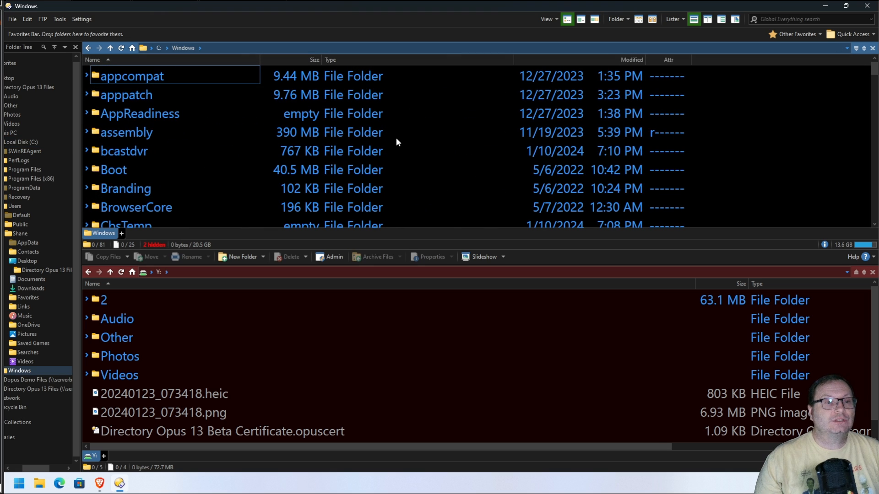
{"action": "scroll", "coordinate": [300, 95], "scroll_direction": "down", "scroll_amount": 5}
{"action": "scroll", "coordinate": [305, 140], "scroll_direction": "down", "scroll_amount": 8}
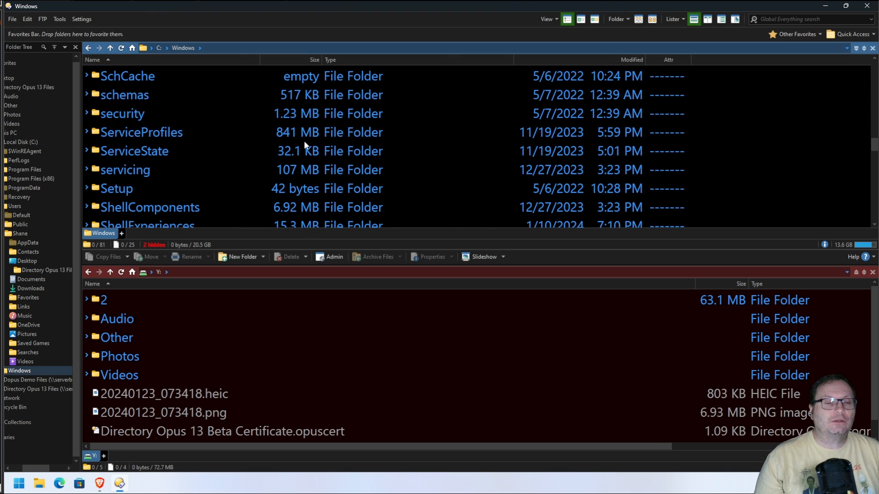
{"action": "scroll", "coordinate": [305, 144], "scroll_direction": "down", "scroll_amount": 12}
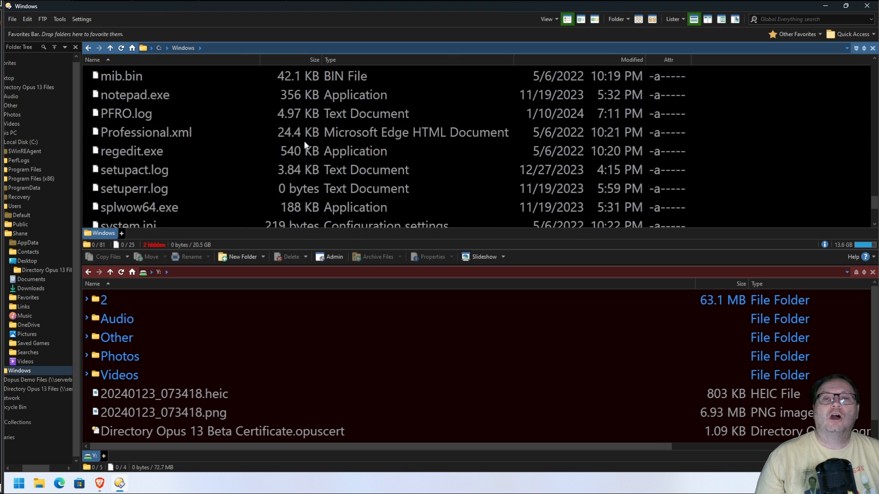
Sort the contents of the Windows folder by size with the largest items first
{"action": "scroll", "coordinate": [304, 141], "scroll_direction": "up", "scroll_amount": 2}
{"action": "scroll", "coordinate": [304, 141], "scroll_direction": "up", "scroll_amount": 20}
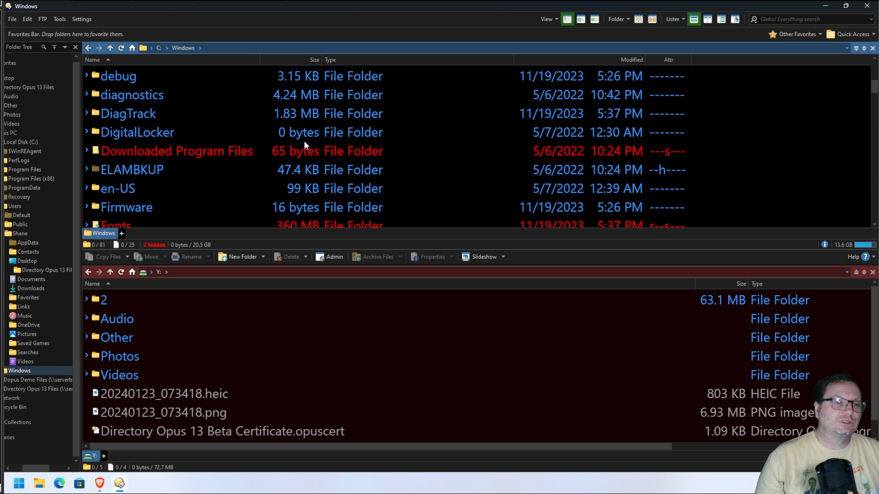
{"action": "scroll", "coordinate": [304, 141], "scroll_direction": "up", "scroll_amount": 1}
{"action": "left_click", "coordinate": [303, 60]}
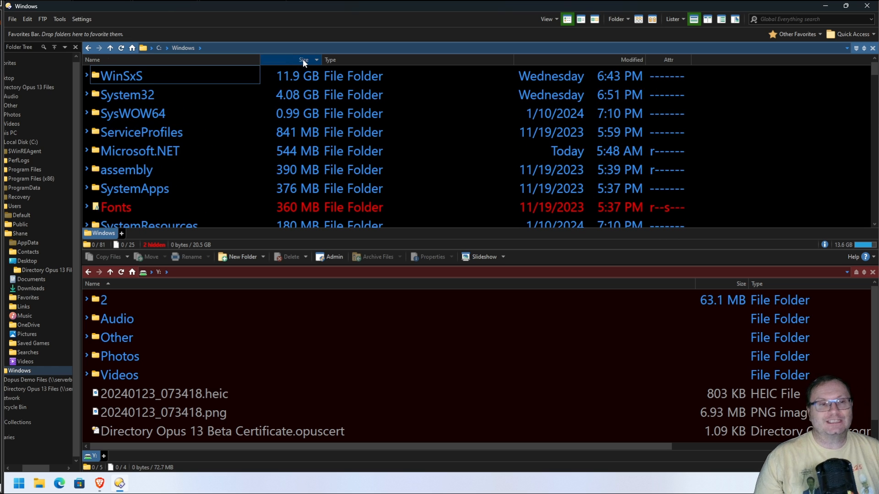
Add the Size (relative) column to the Windows folder listing and widen it to about four times its width
{"action": "right_click", "coordinate": [303, 59]}
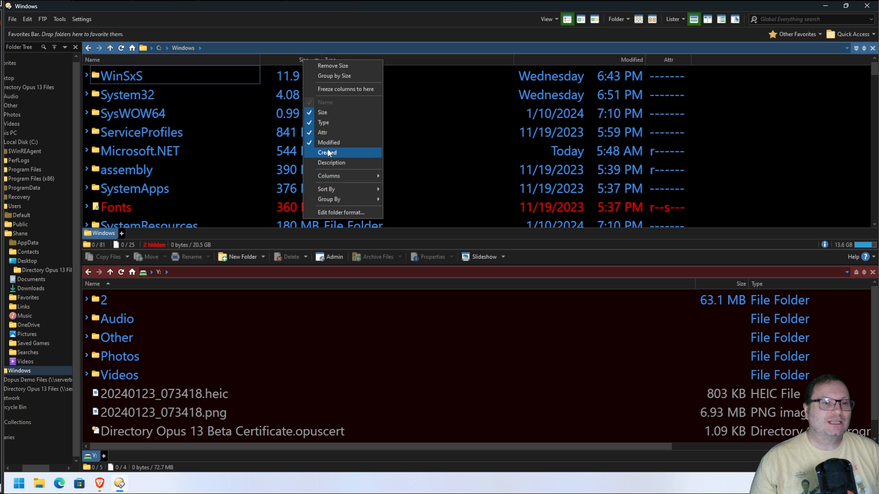
{"action": "mouse_move", "coordinate": [328, 177]}
{"action": "mouse_move", "coordinate": [423, 197]}
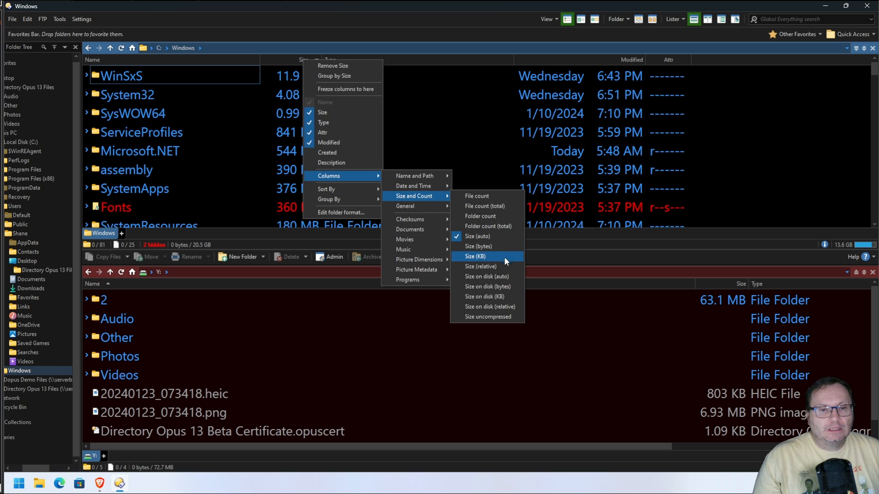
{"action": "left_click", "coordinate": [499, 267]}
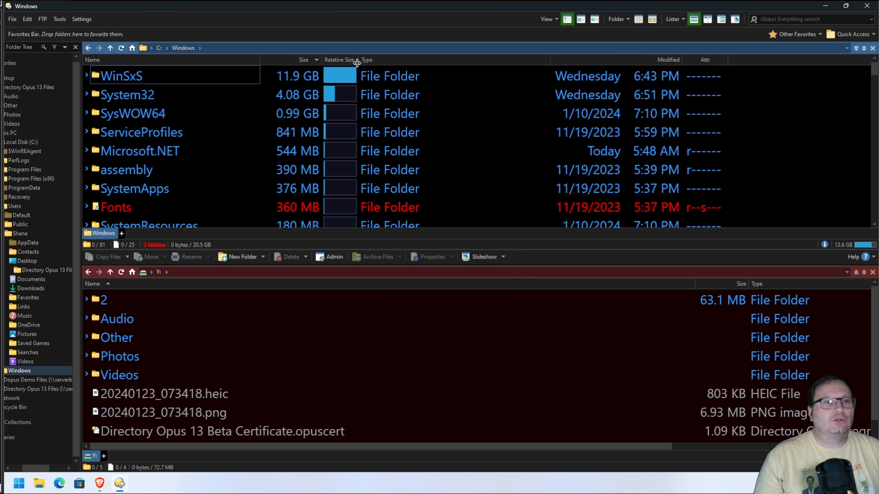
{"action": "left_click_drag", "start_coordinate": [357, 62], "coordinate": [478, 62]}
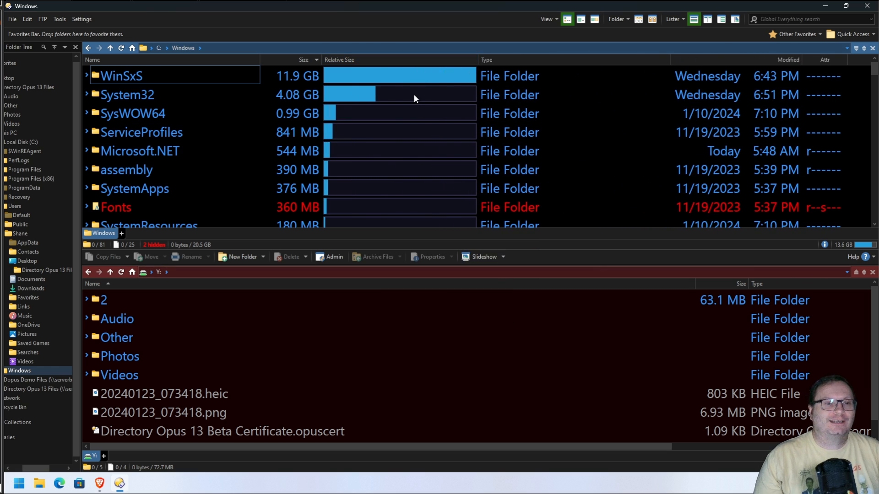
Sort the Windows folder by relative size in descending order
{"action": "scroll", "coordinate": [414, 94], "scroll_direction": "down", "scroll_amount": 5}
{"action": "scroll", "coordinate": [414, 95], "scroll_direction": "up", "scroll_amount": 5}
{"action": "left_click", "coordinate": [400, 60]}
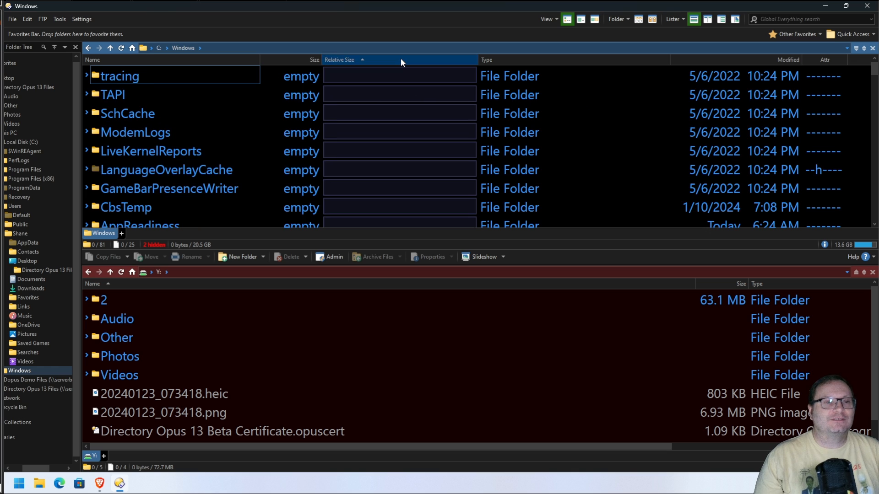
{"action": "left_click", "coordinate": [400, 61]}
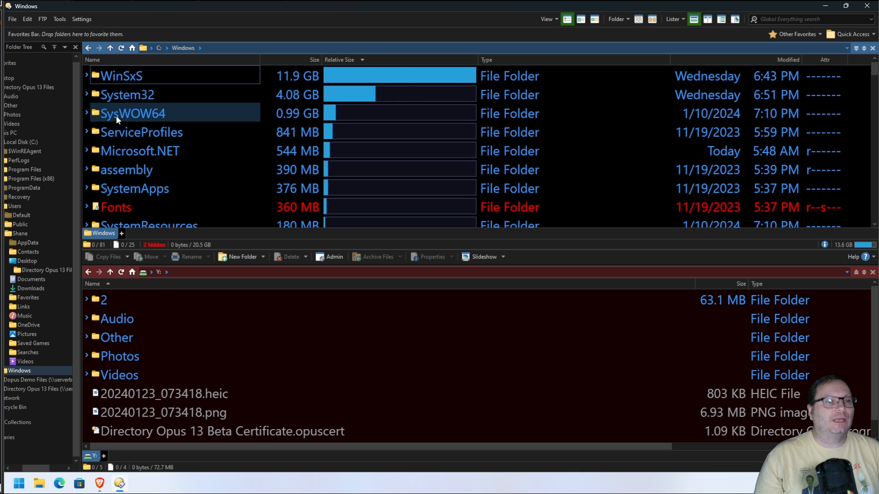
Go back to the root of drive C and add the Size (relative) column to its listing
{"action": "left_click", "coordinate": [159, 46]}
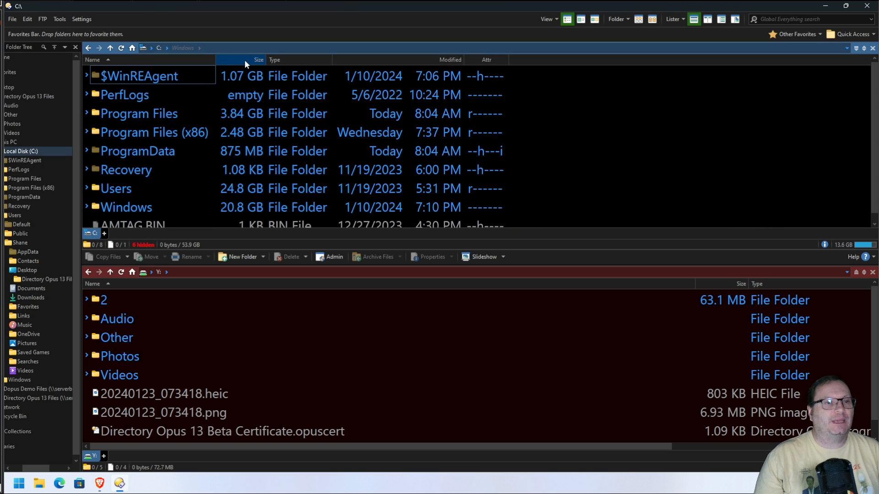
{"action": "right_click", "coordinate": [244, 59]}
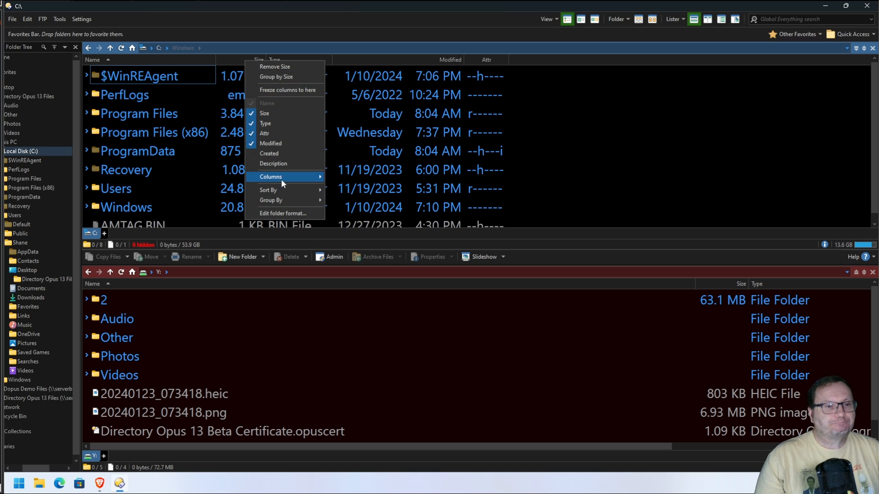
{"action": "mouse_move", "coordinate": [281, 179]}
{"action": "mouse_move", "coordinate": [357, 196]}
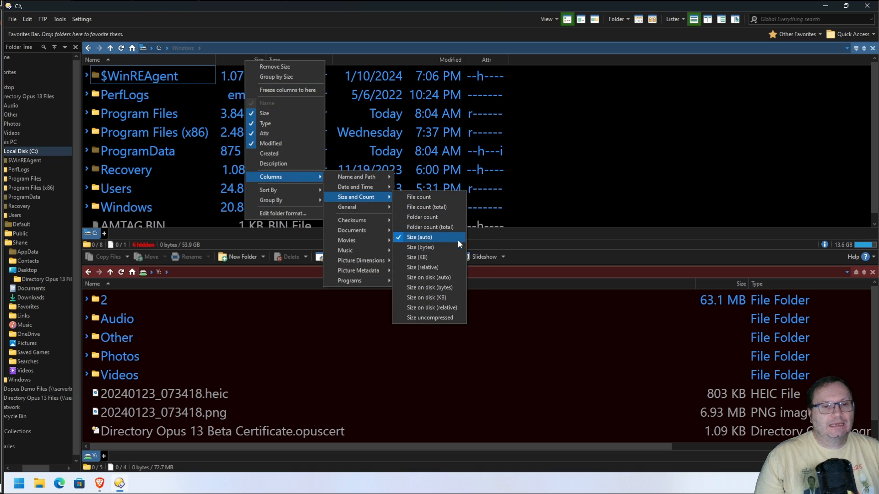
{"action": "left_click", "coordinate": [446, 266]}
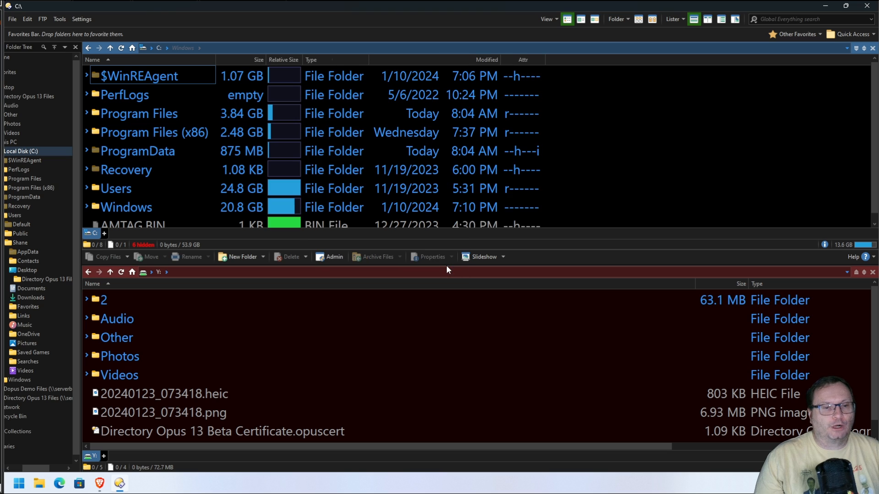
Sort the root of drive C by relative size in ascending order
{"action": "left_click", "coordinate": [287, 57]}
{"action": "left_click", "coordinate": [287, 59]}
{"action": "scroll", "coordinate": [294, 91], "scroll_direction": "down", "scroll_amount": 1}
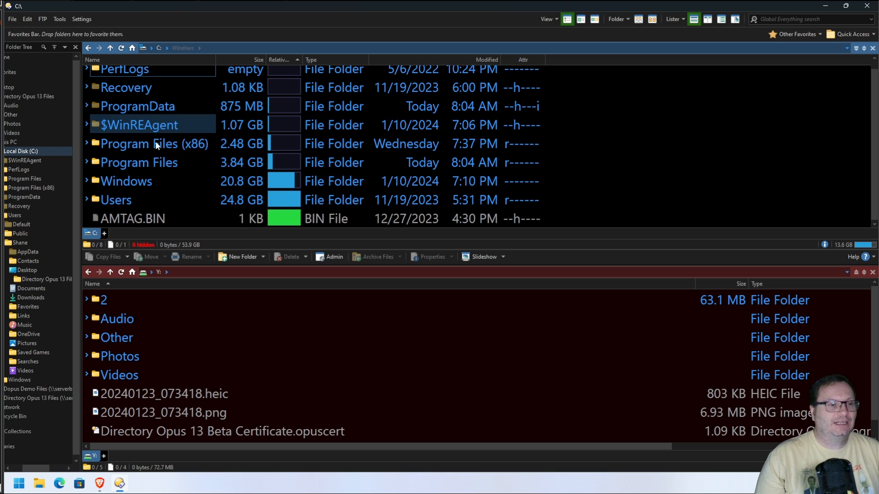
Open the Windows folder, sort it by relative size with the largest first, and look through its folders and files
{"action": "double_click", "coordinate": [133, 181]}
{"action": "left_click", "coordinate": [343, 60]}
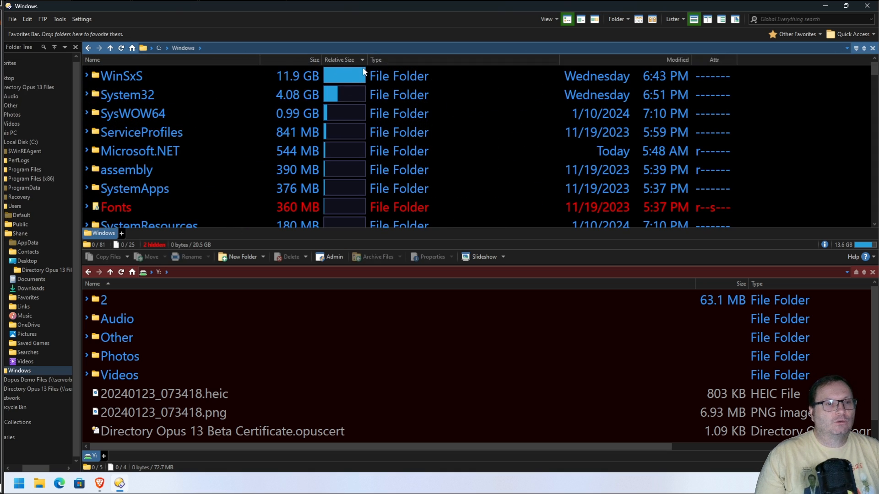
{"action": "scroll", "coordinate": [371, 107], "scroll_direction": "down", "scroll_amount": 20}
{"action": "scroll", "coordinate": [370, 112], "scroll_direction": "up", "scroll_amount": 20}
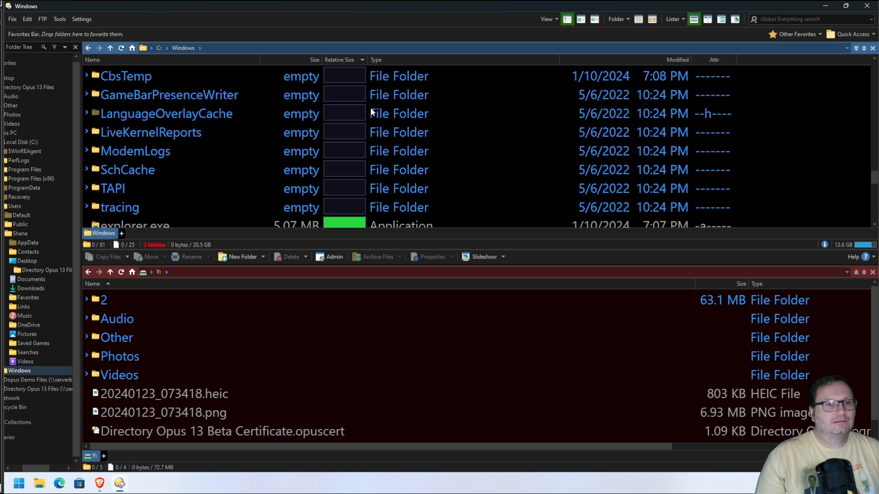
{"action": "scroll", "coordinate": [368, 108], "scroll_direction": "down", "scroll_amount": 20}
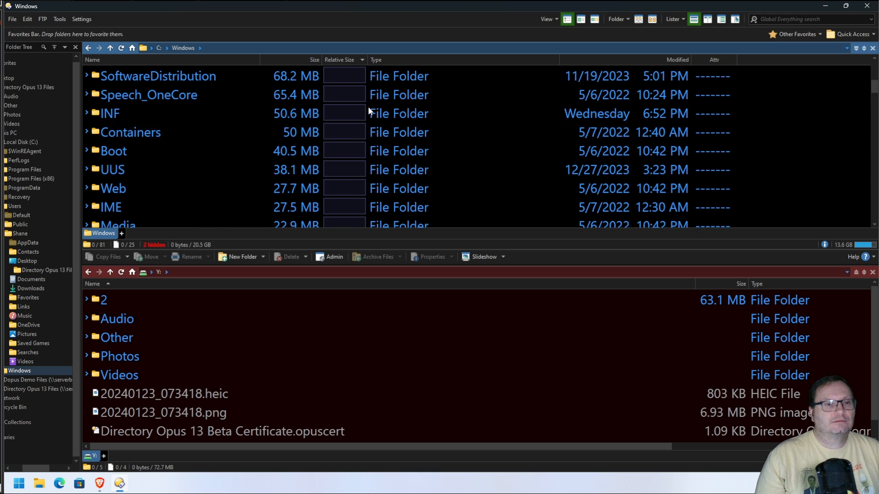
{"action": "scroll", "coordinate": [368, 110], "scroll_direction": "down", "scroll_amount": 1}
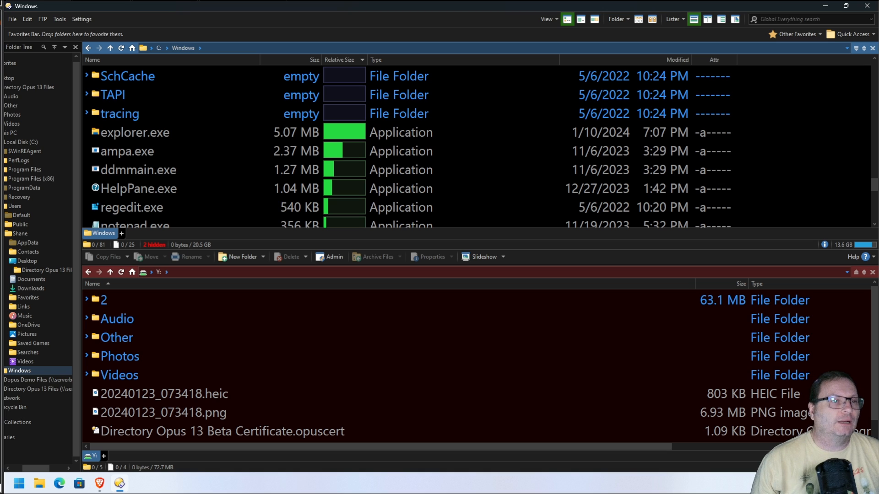
Open the Find Files tool for the Windows folder and enlarge its pane upward
{"action": "left_click", "coordinate": [61, 19]}
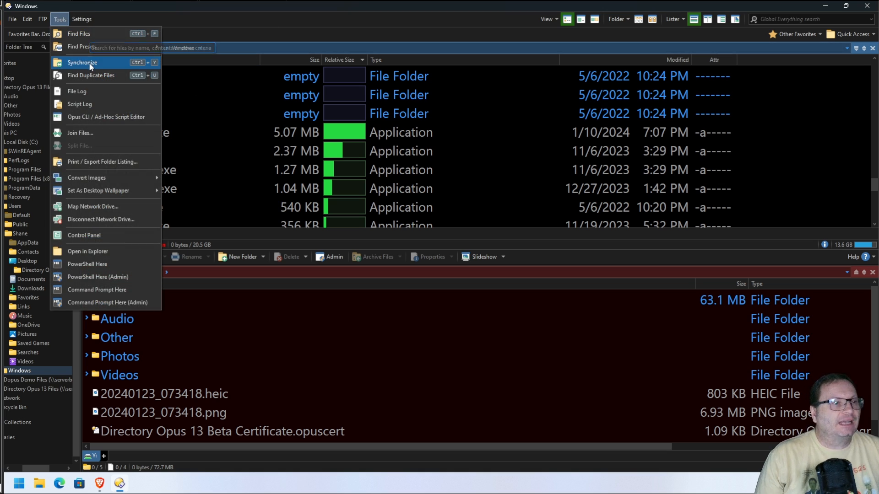
{"action": "left_click", "coordinate": [87, 35]}
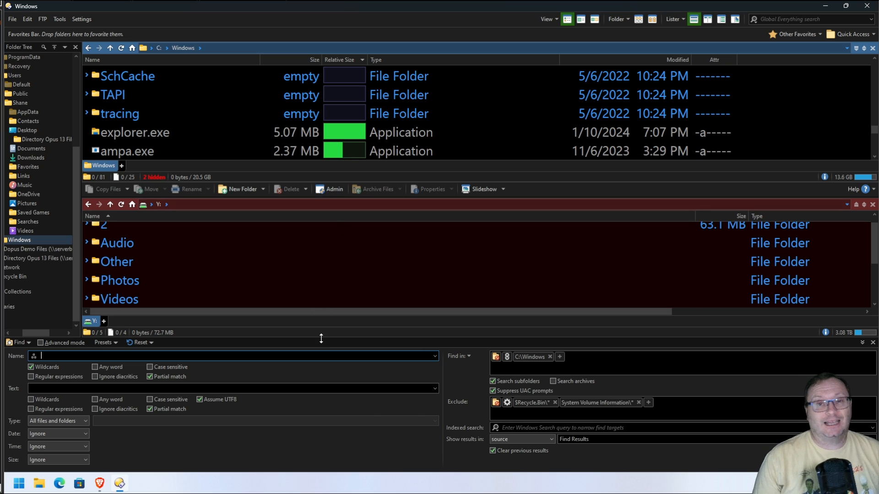
{"action": "left_click_drag", "start_coordinate": [321, 338], "coordinate": [325, 276]}
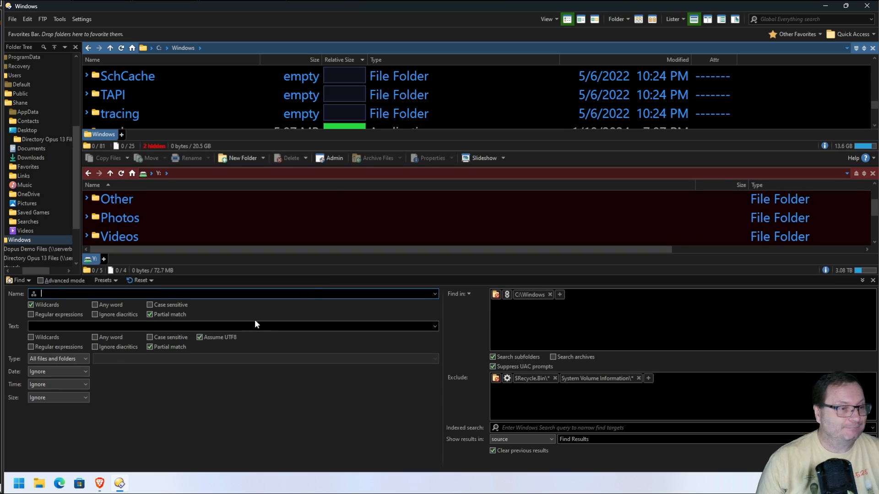
Switch the file search to advanced mode and add a Name clause matching *.mp3
{"action": "left_click", "coordinate": [41, 281]}
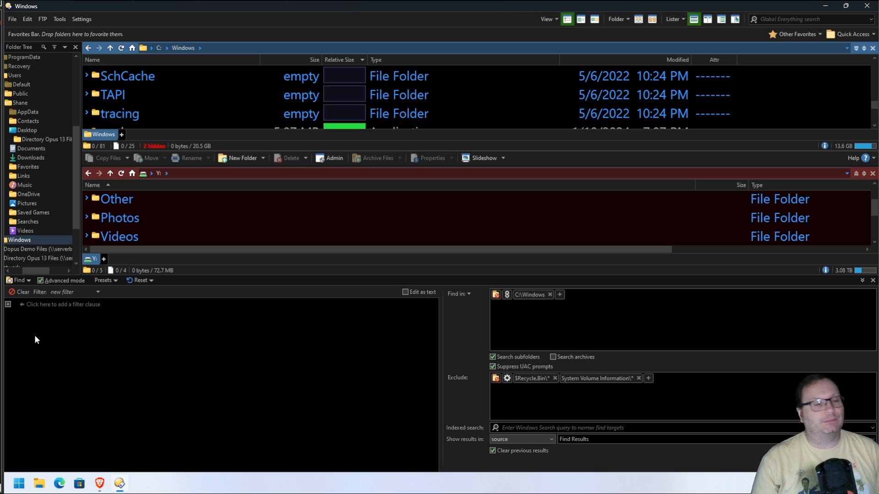
{"action": "left_click", "coordinate": [8, 304]}
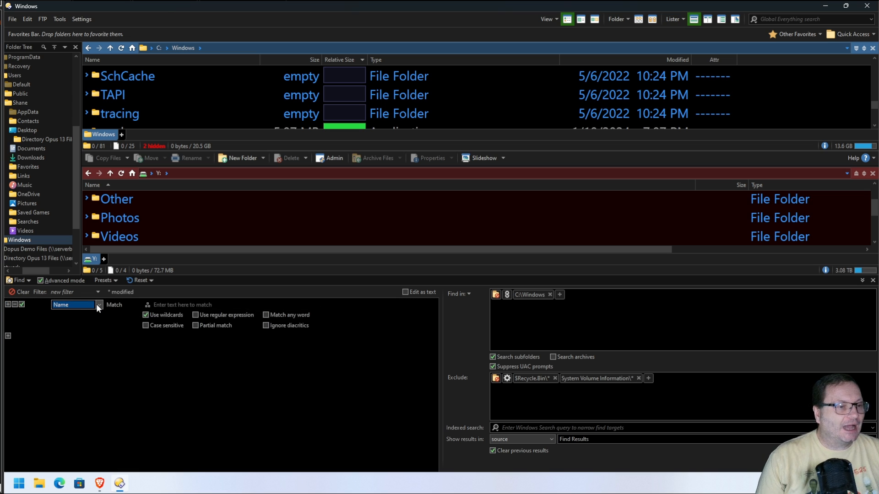
{"action": "left_click", "coordinate": [184, 304]}
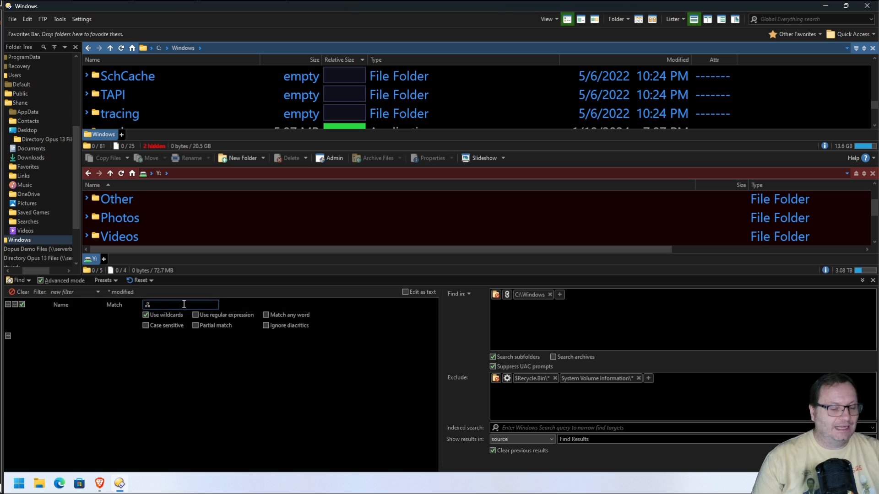
{"action": "type", "text": "*.mp3"}
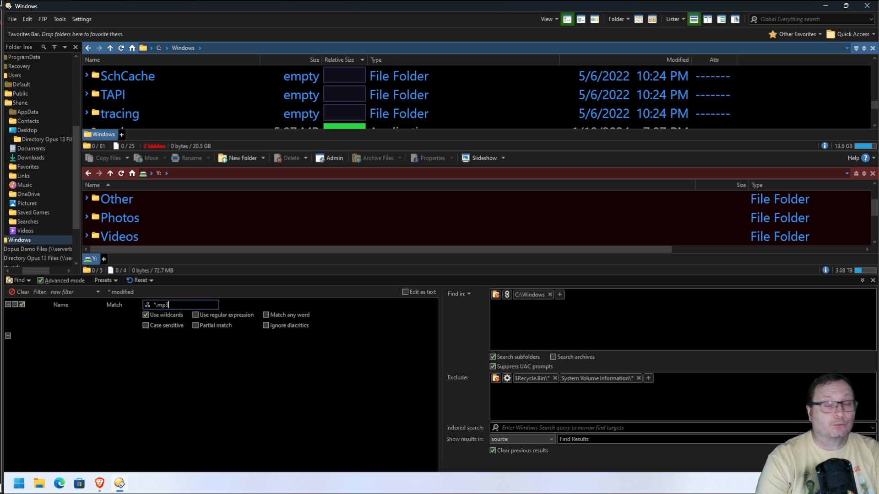
Add an And clause that matches a size less than 10 MB
{"action": "left_click", "coordinate": [8, 336]}
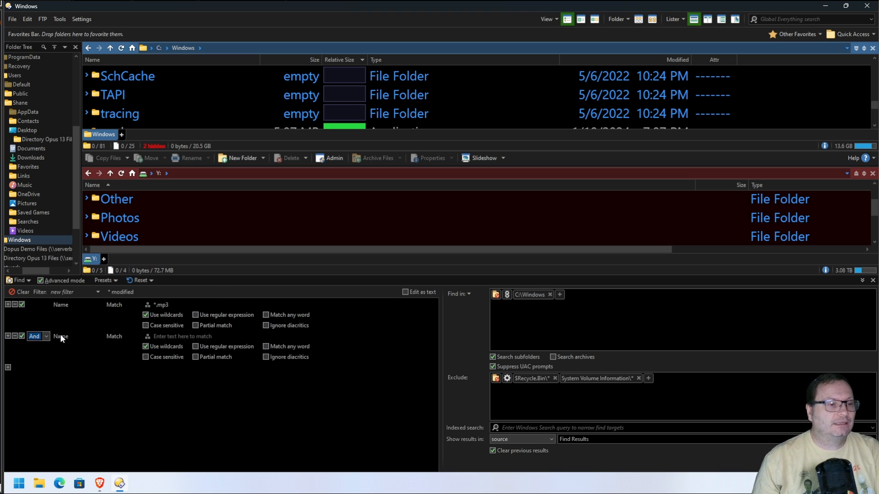
{"action": "left_click", "coordinate": [61, 336]}
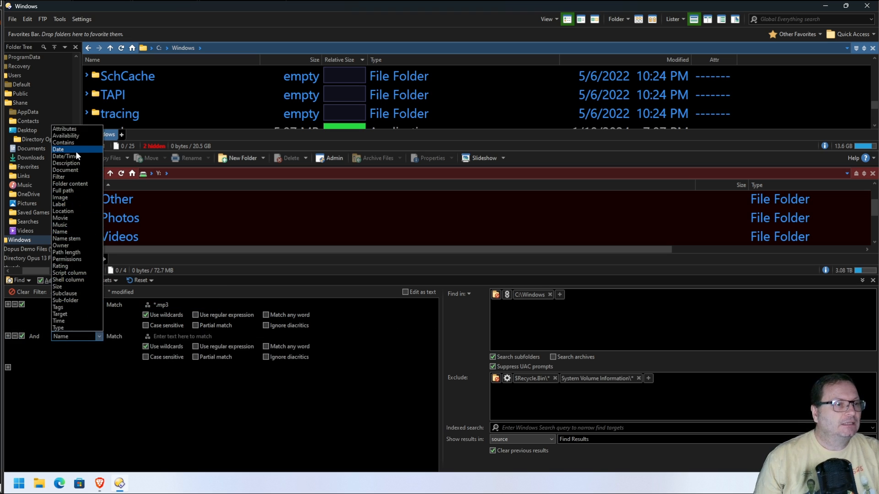
{"action": "left_click", "coordinate": [75, 287]}
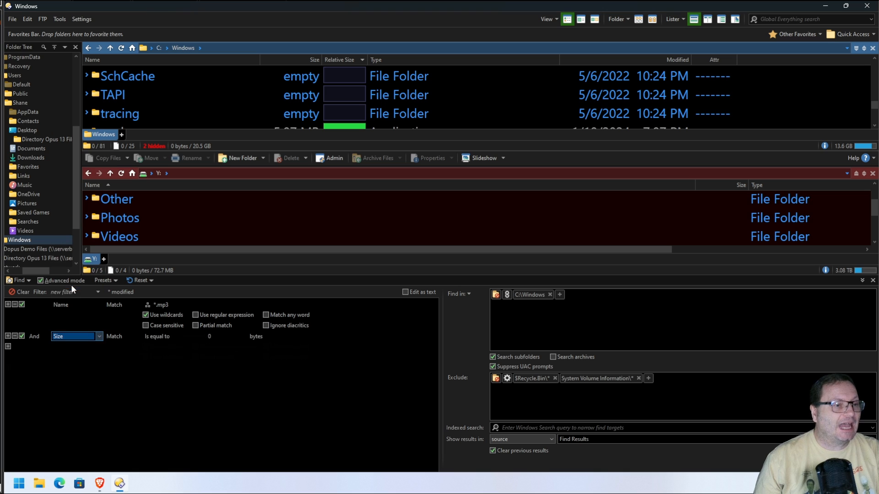
{"action": "left_click", "coordinate": [172, 337]}
{"action": "left_click", "coordinate": [172, 337]}
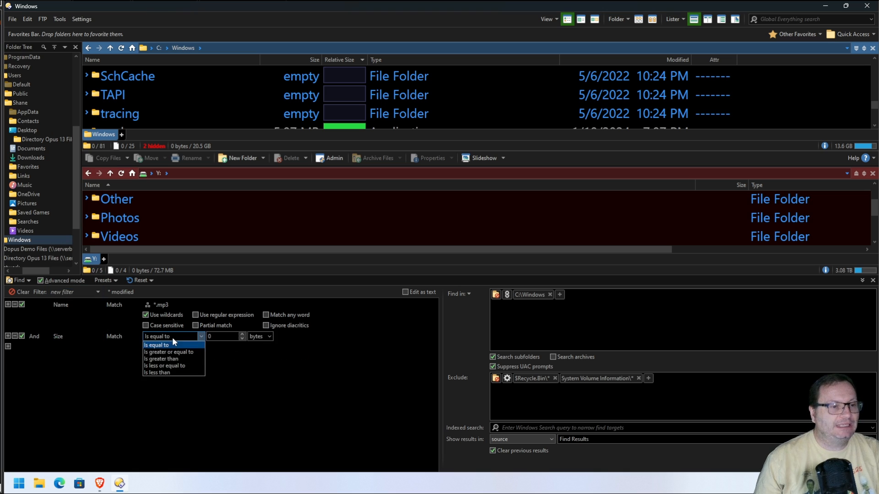
{"action": "left_click", "coordinate": [174, 372]}
{"action": "key", "text": "Tab"}
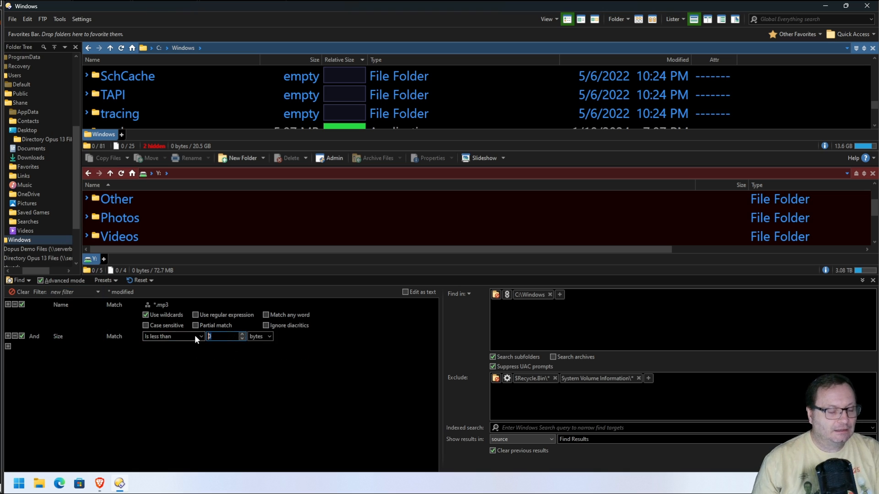
{"action": "type", "text": "10"}
{"action": "left_click", "coordinate": [269, 336]}
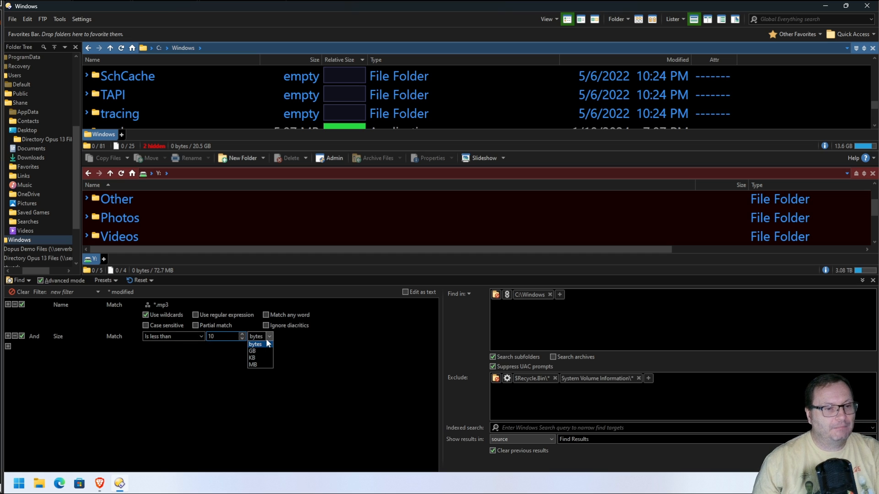
{"action": "left_click", "coordinate": [257, 366]}
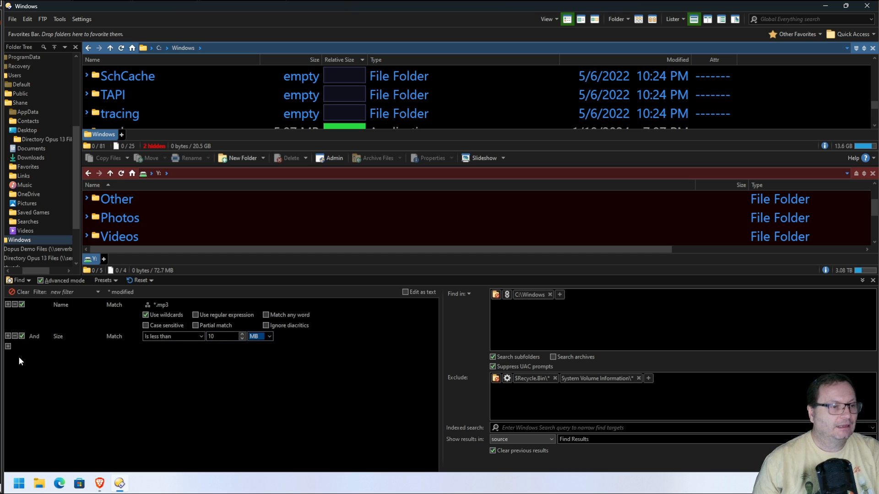
Add an And clause to the file search that matches a Date/Time modified within 1 year
{"action": "left_click", "coordinate": [7, 346]}
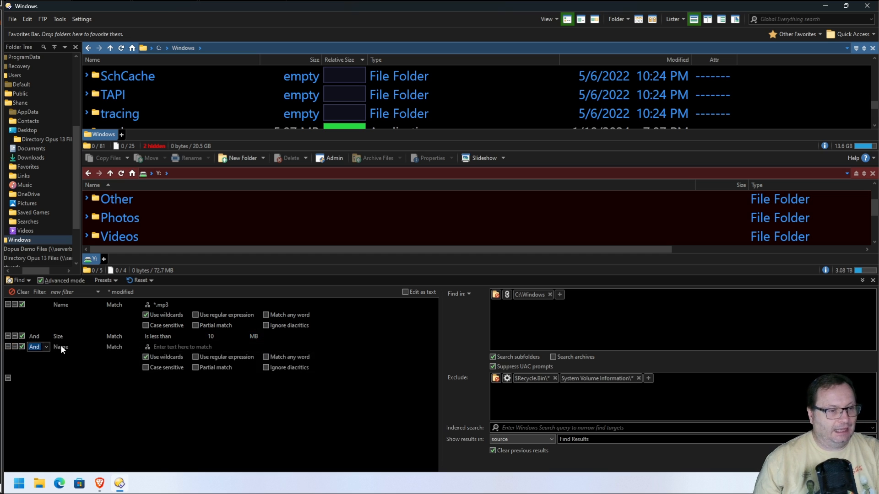
{"action": "left_click", "coordinate": [60, 346]}
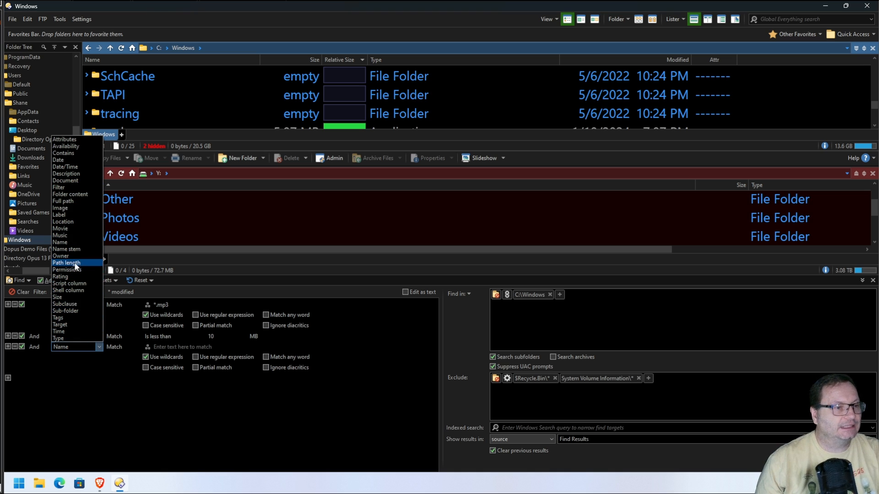
{"action": "left_click", "coordinate": [76, 168]}
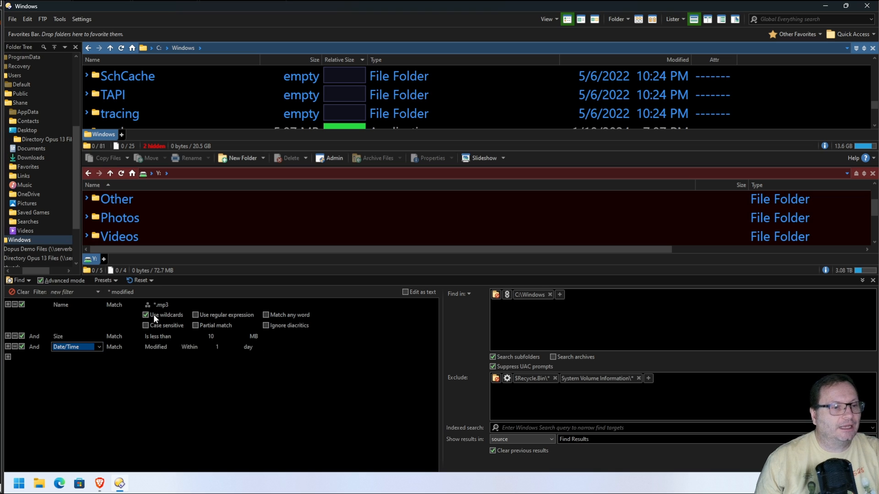
{"action": "left_click", "coordinate": [219, 347]}
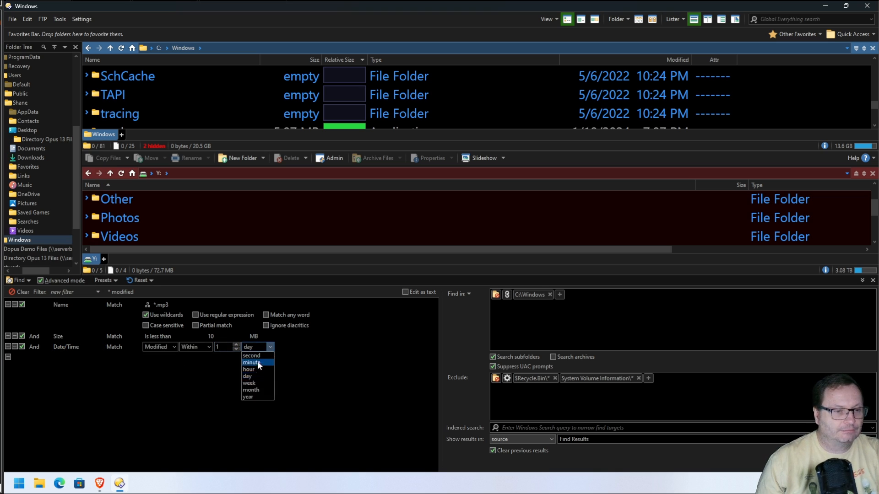
{"action": "left_click", "coordinate": [257, 361]}
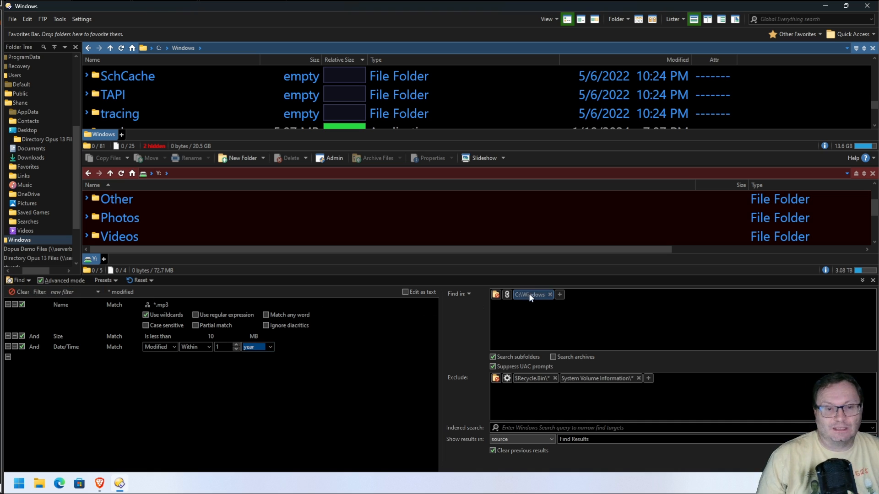
{"action": "left_click", "coordinate": [559, 295]}
{"action": "scroll", "coordinate": [391, 244], "scroll_direction": "down", "scroll_amount": 1}
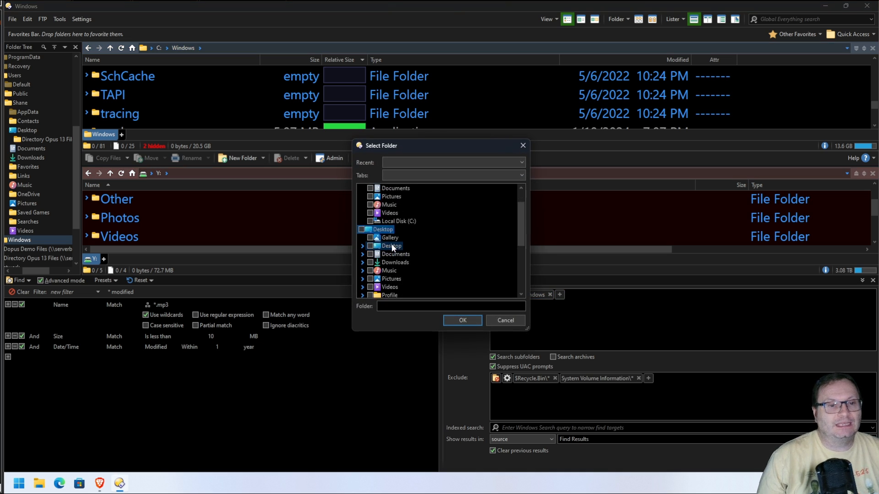
{"action": "scroll", "coordinate": [393, 247], "scroll_direction": "down", "scroll_amount": 4}
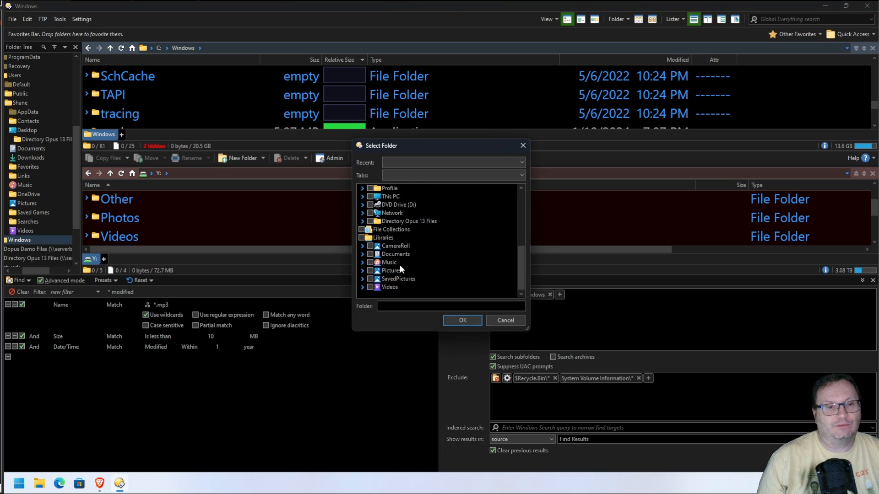
{"action": "scroll", "coordinate": [399, 265], "scroll_direction": "up", "scroll_amount": 5}
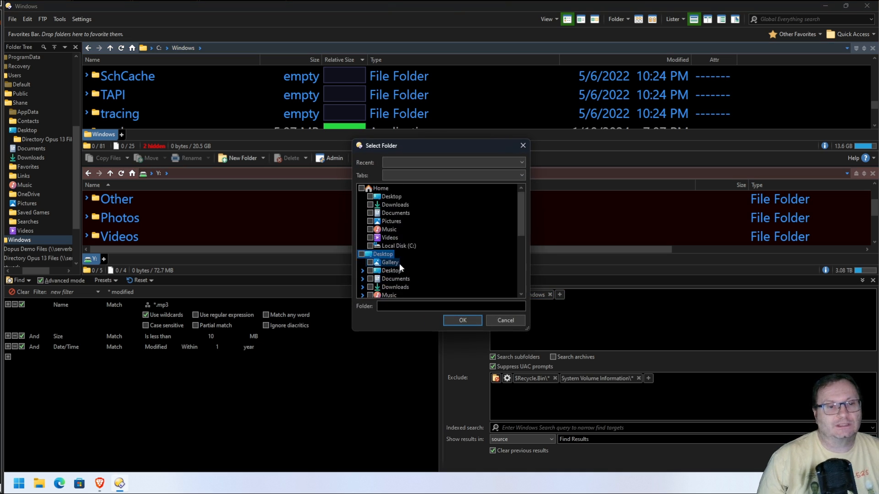
{"action": "left_click", "coordinate": [505, 320]}
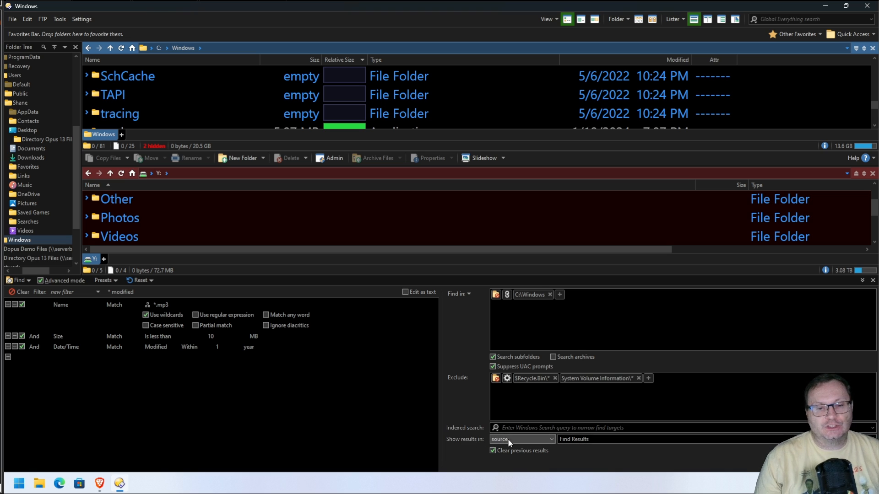
Review the destinations for the search results, keep source, and run the search of the Windows folder
{"action": "left_click", "coordinate": [531, 440]}
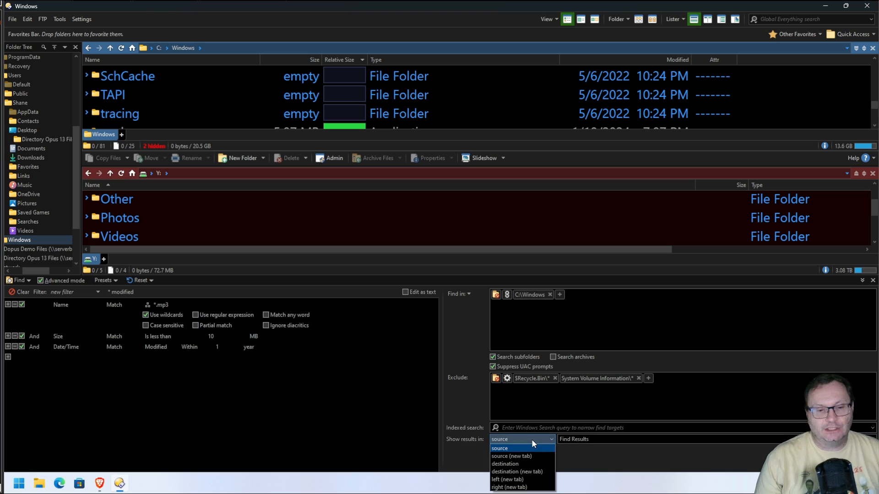
{"action": "left_click", "coordinate": [532, 438]}
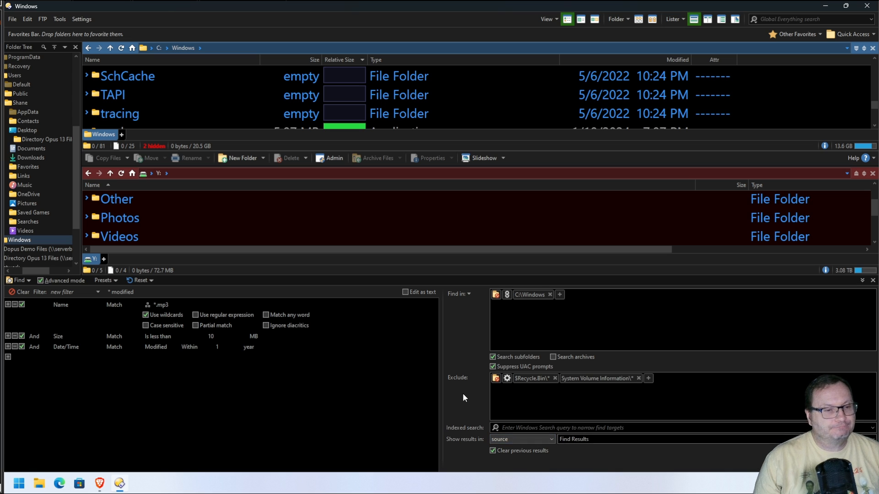
{"action": "left_click", "coordinate": [857, 463]}
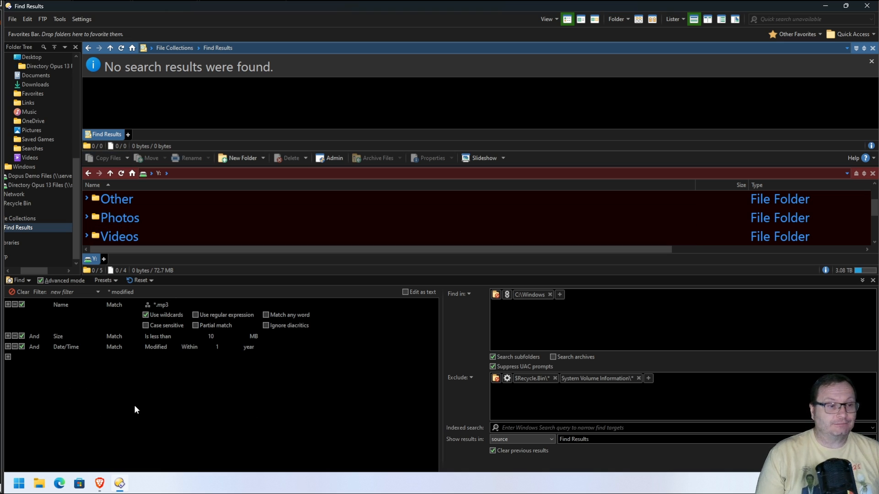
Remove the Size and Date/Time clauses from the search and set the Name clause to match *.pdf
{"action": "left_click", "coordinate": [15, 337]}
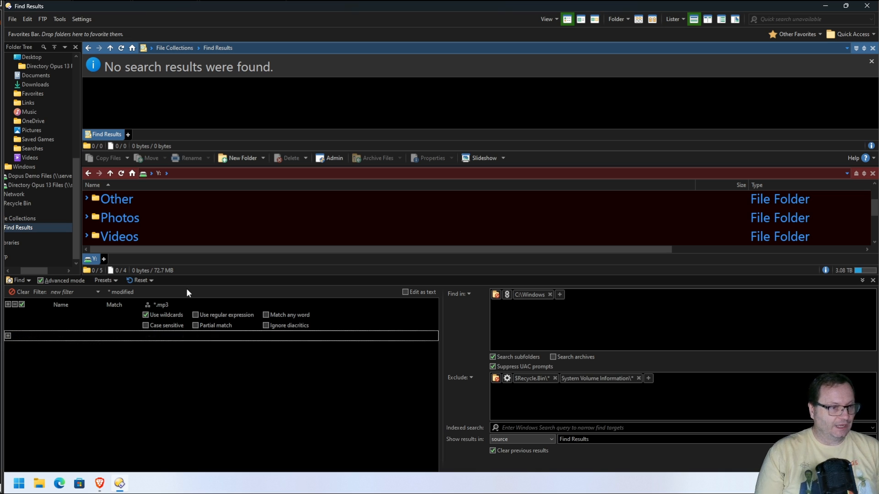
{"action": "left_click", "coordinate": [160, 304]}
{"action": "key", "text": "BackSpace"}
{"action": "key", "text": "BackSpace"}
{"action": "key", "text": "BackSpace"}
{"action": "key", "text": "BackSpace"}
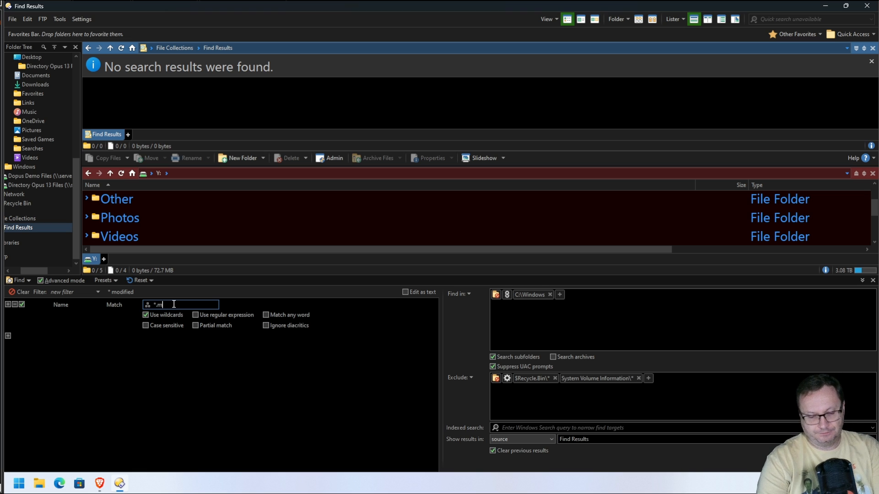
{"action": "type", "text": ".pdf"}
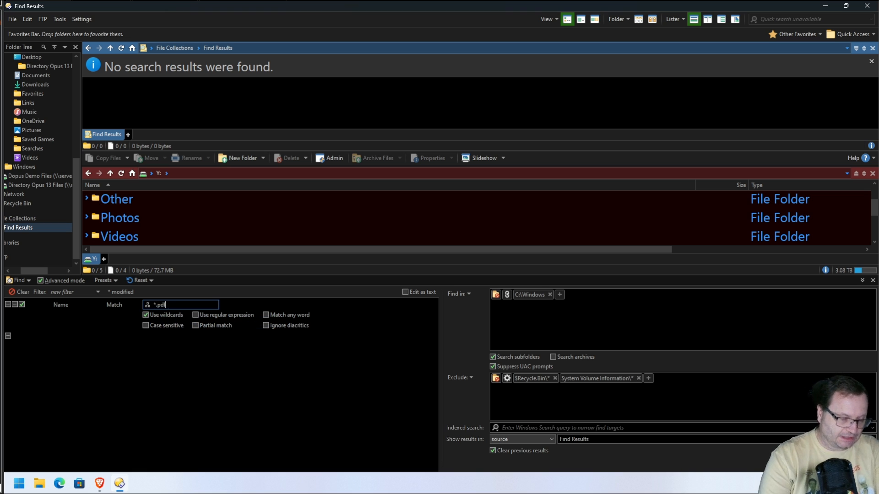
Add an And clause of the Contains type that matches the text troopers
{"action": "left_click", "coordinate": [7, 335]}
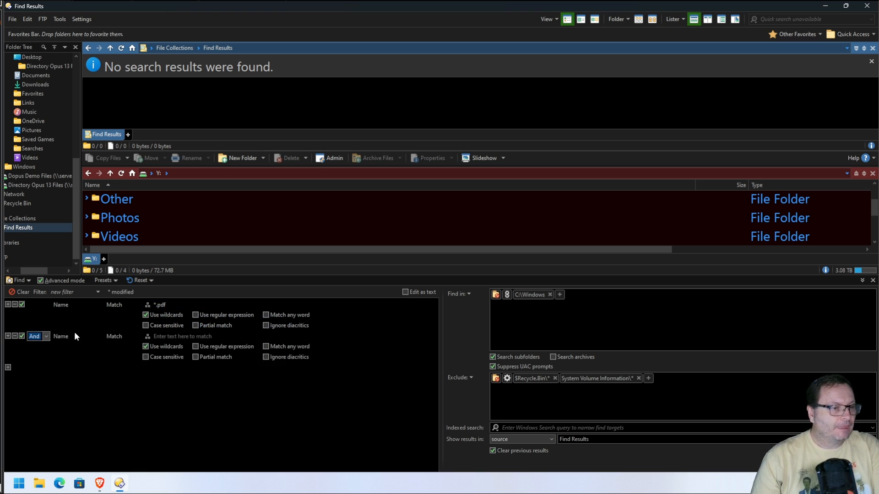
{"action": "left_click", "coordinate": [74, 335]}
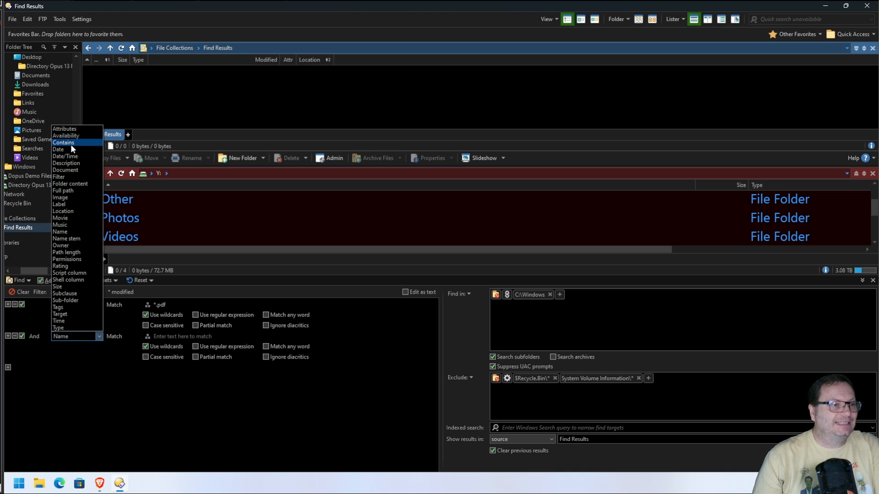
{"action": "left_click", "coordinate": [69, 143]}
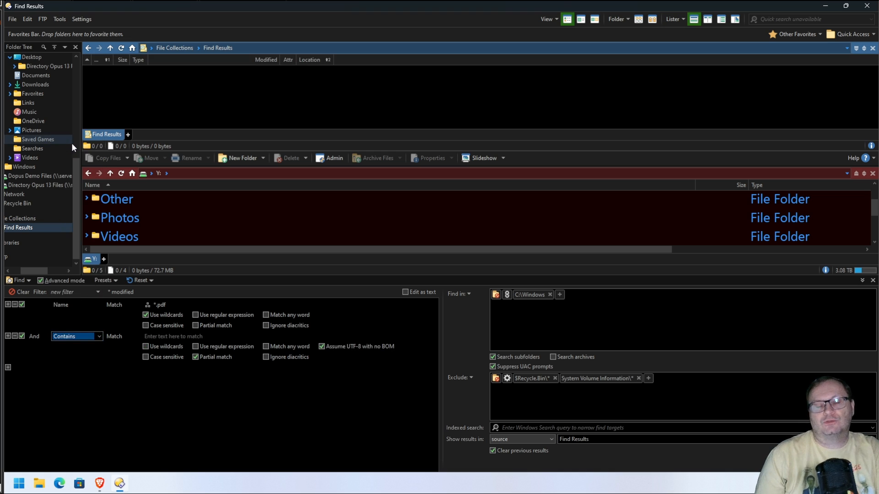
{"action": "left_click", "coordinate": [160, 336]}
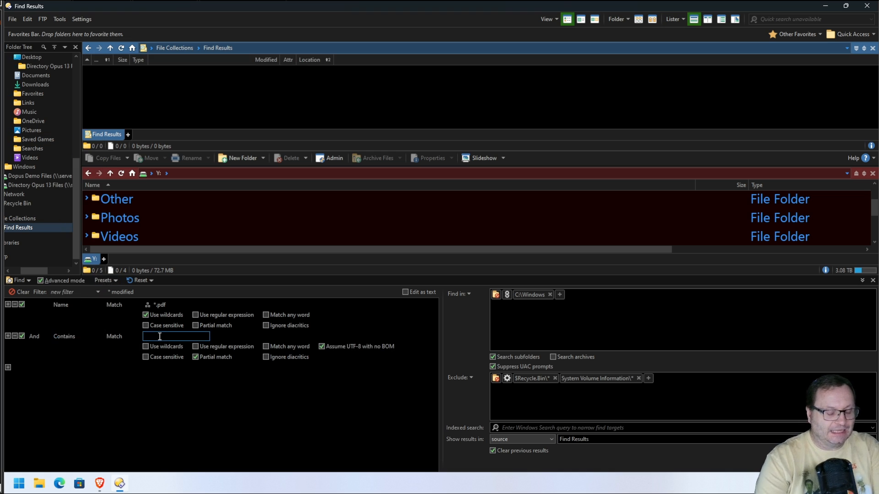
{"action": "type", "text": "troopers"}
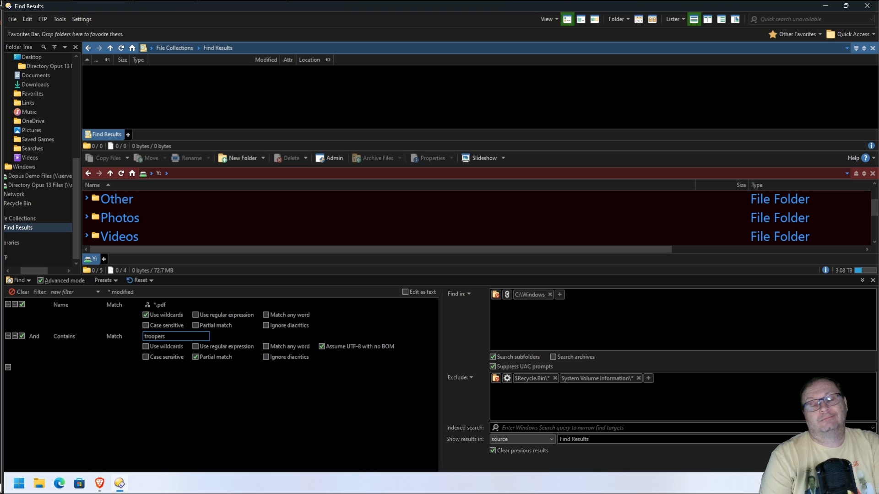
{"action": "key", "text": "Return"}
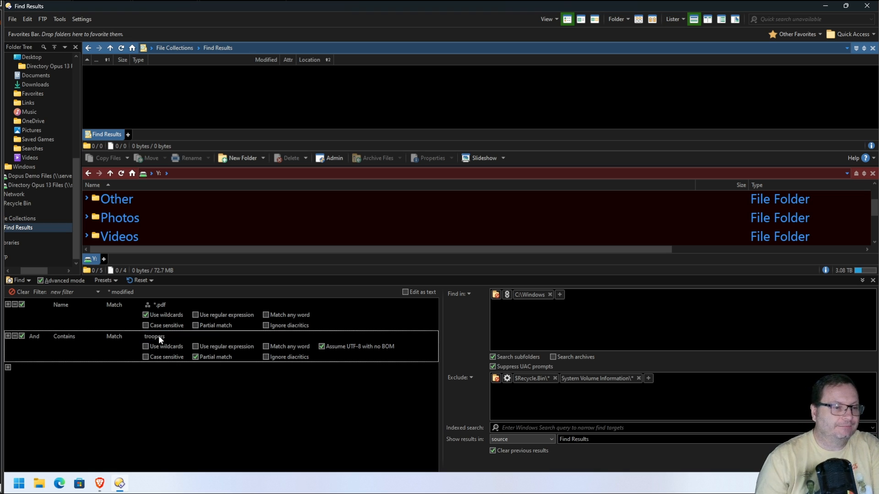
Replace C:\Windows with the Desktop folder as the search location and run the search
{"action": "left_click", "coordinate": [550, 295]}
{"action": "left_click", "coordinate": [519, 294]}
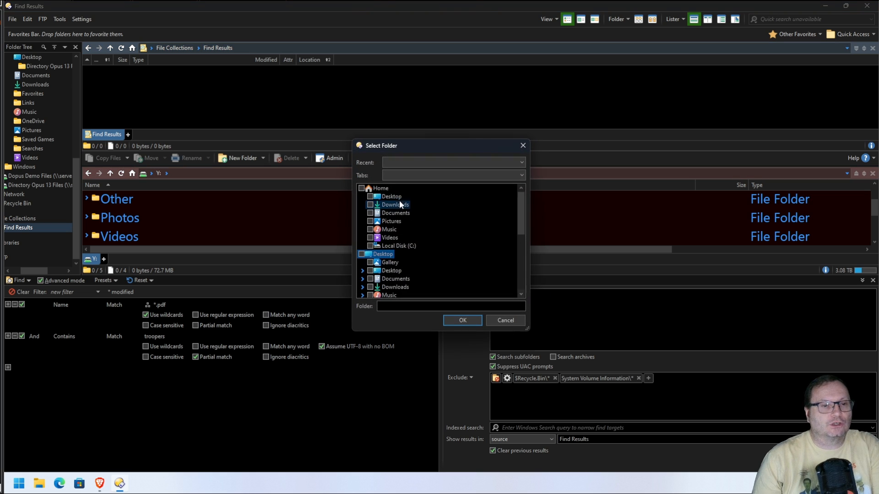
{"action": "left_click", "coordinate": [370, 201]}
{"action": "left_click", "coordinate": [456, 322]}
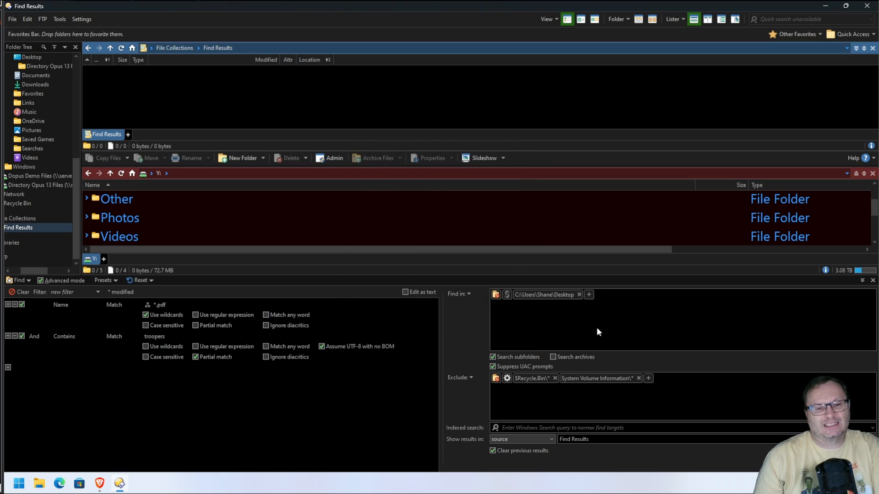
{"action": "left_click", "coordinate": [855, 452]}
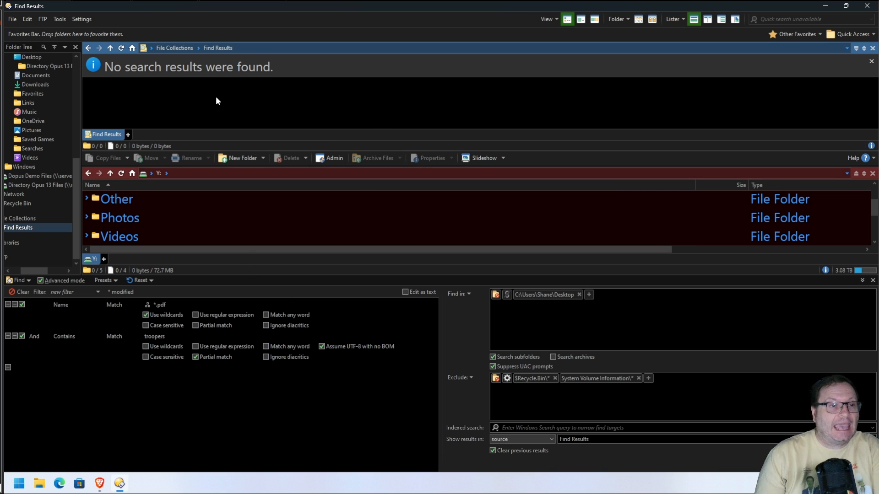
Open the Other folder inside Directory Opus 13 Files and select Super Troopers 2 Mega Script.pdf
{"action": "scroll", "coordinate": [73, 96], "scroll_direction": "up", "scroll_amount": 8}
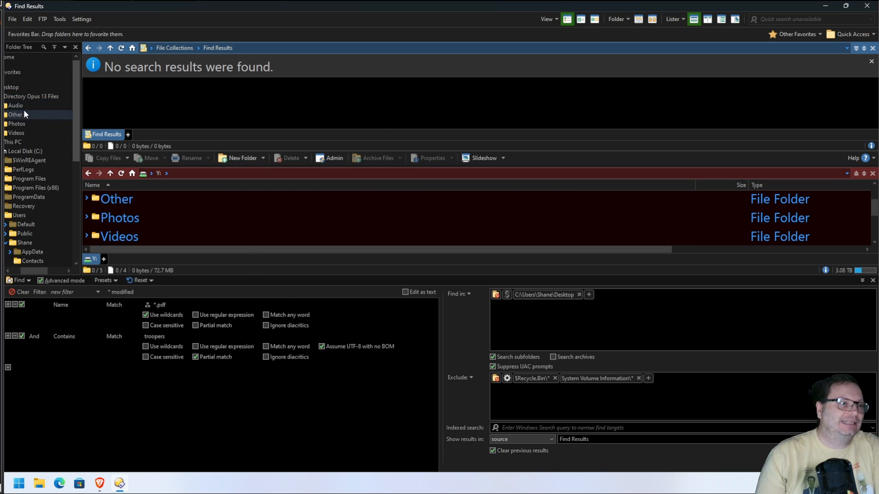
{"action": "left_click", "coordinate": [18, 96]}
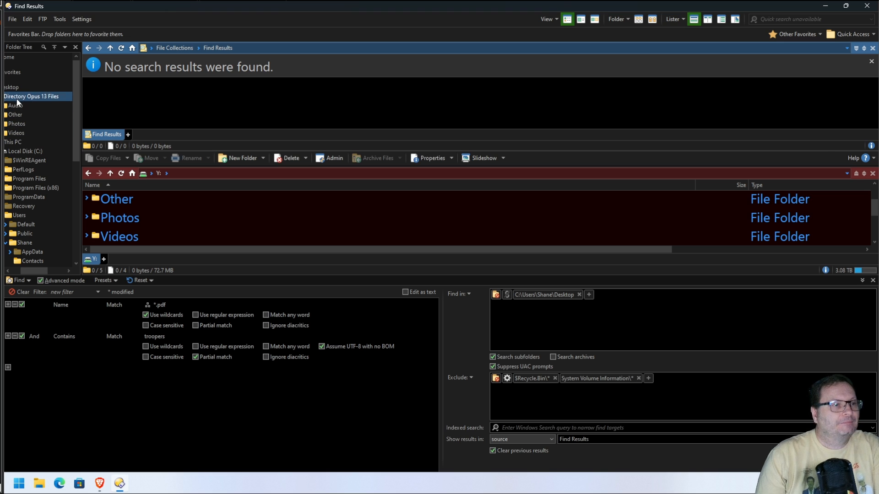
{"action": "scroll", "coordinate": [162, 82], "scroll_direction": "down", "scroll_amount": 1}
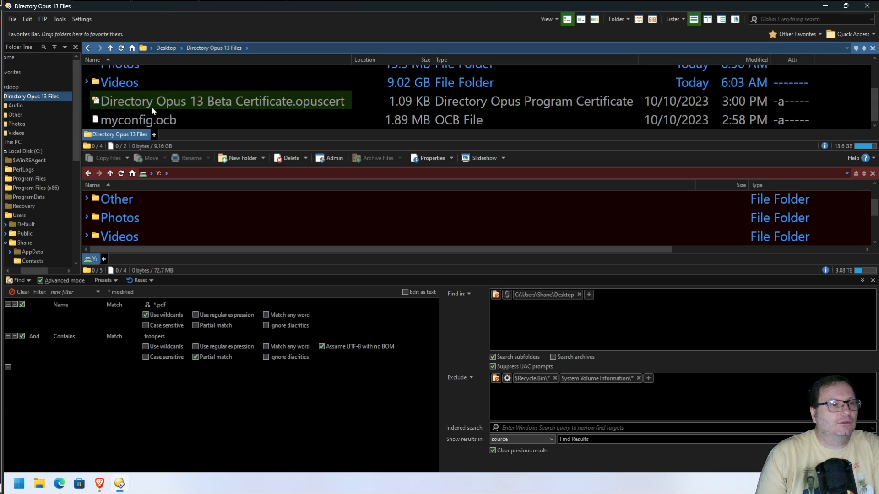
{"action": "scroll", "coordinate": [145, 114], "scroll_direction": "up", "scroll_amount": 1}
{"action": "double_click", "coordinate": [119, 95]}
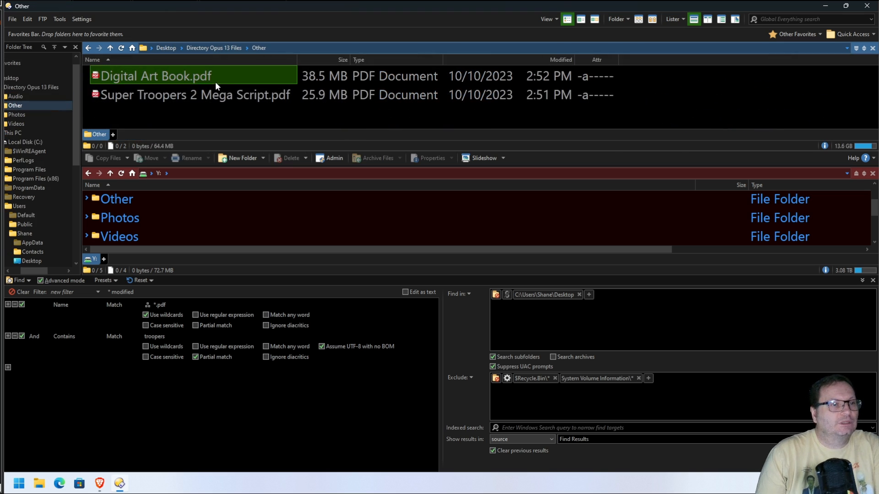
{"action": "left_click", "coordinate": [172, 79]}
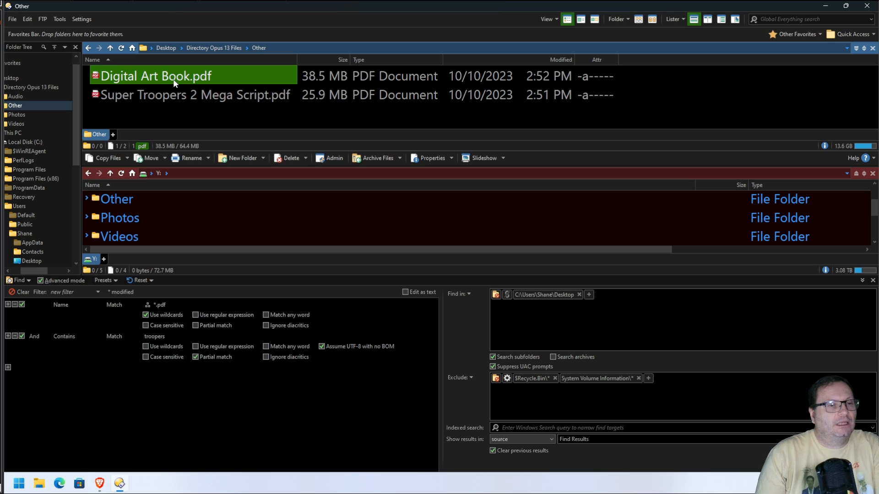
{"action": "left_click", "coordinate": [221, 96]}
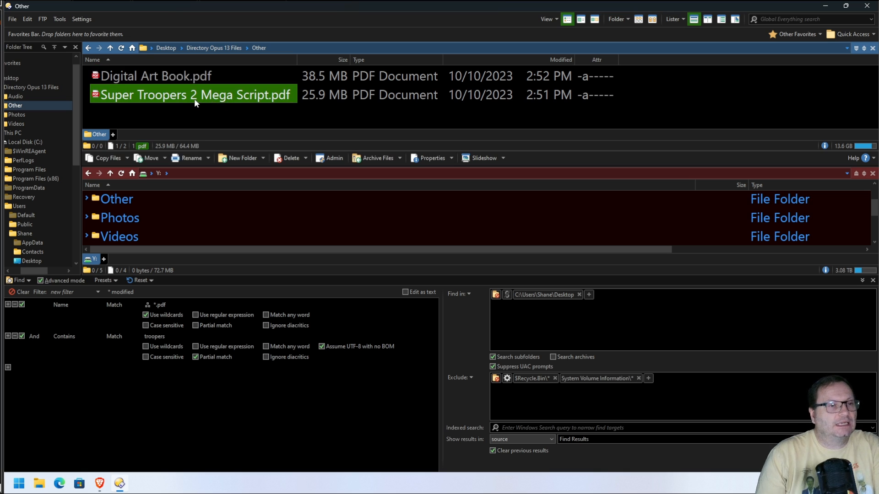
Create New Text Document.txt in the Other folder, open it in Notepad, enter a first name as its content, and save it
{"action": "right_click", "coordinate": [199, 112]}
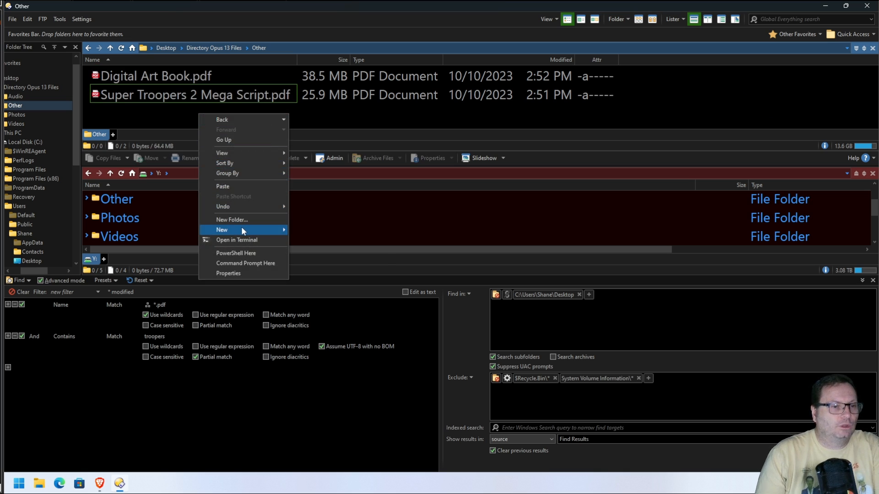
{"action": "mouse_move", "coordinate": [241, 227]}
{"action": "left_click", "coordinate": [323, 264]}
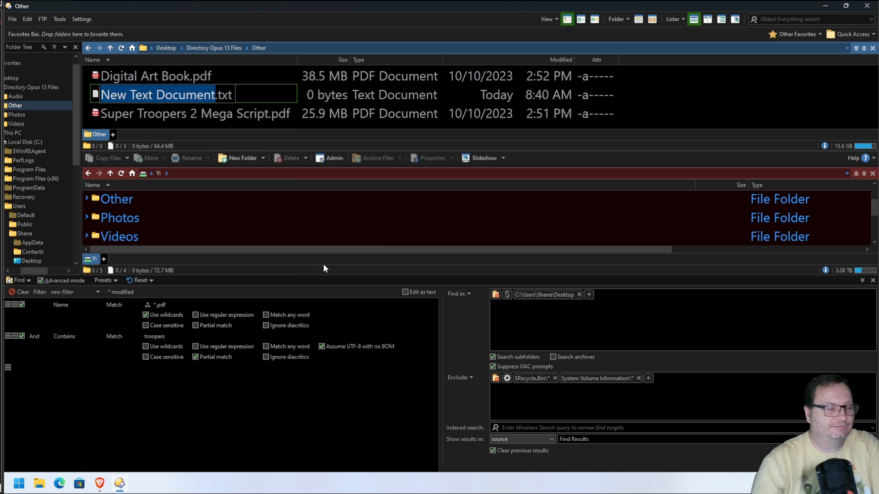
{"action": "key", "text": "Return"}
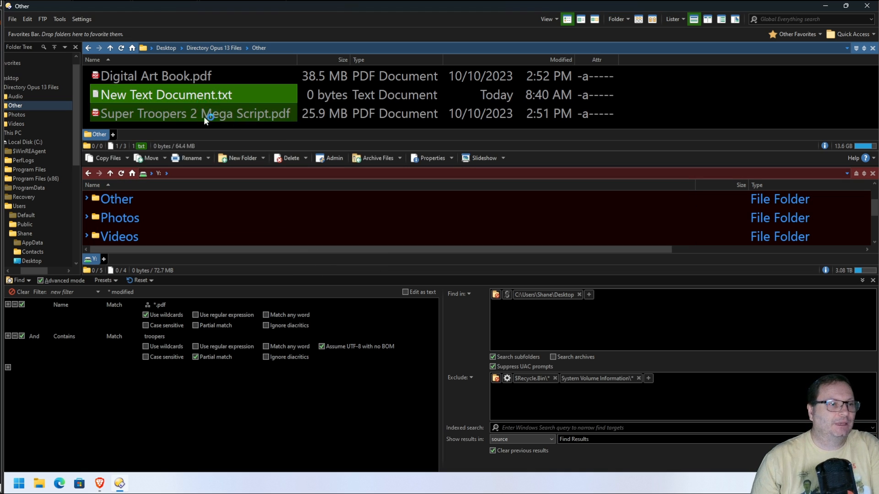
{"action": "type", "text": "Shane"}
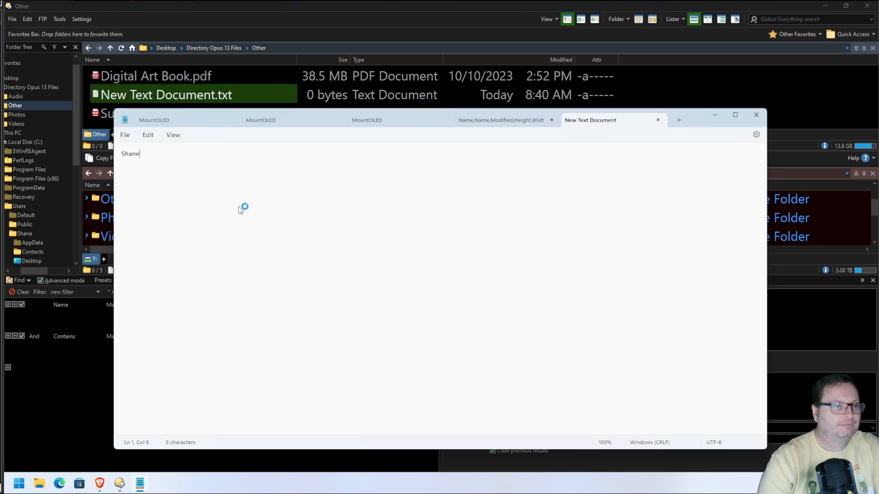
{"action": "key", "text": "ctrl+s"}
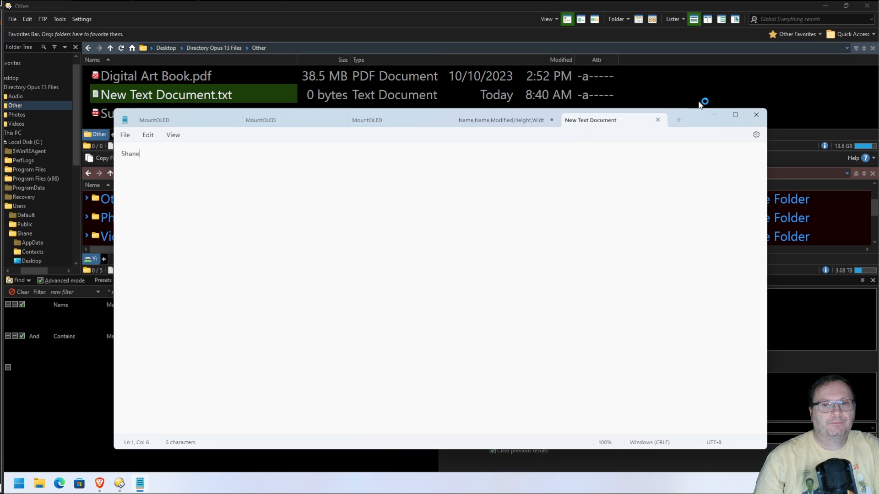
Close Notepad and change the find filter's Name clause to match * so every file type is included
{"action": "left_click", "coordinate": [756, 114]}
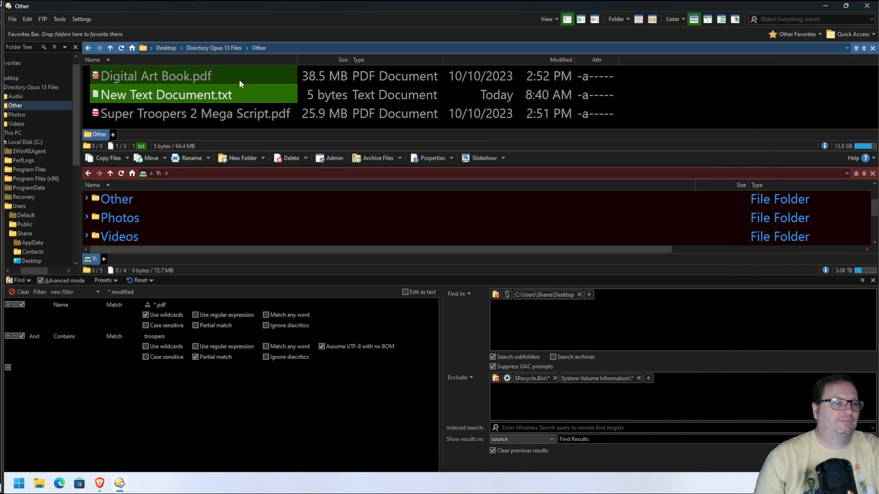
{"action": "left_click", "coordinate": [176, 305]}
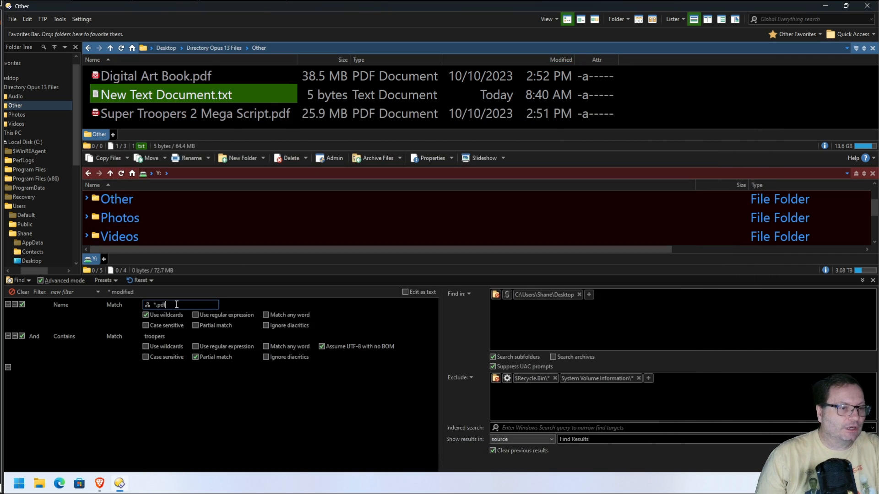
{"action": "key", "text": "BackSpace"}
{"action": "key", "text": "BackSpace"}
{"action": "key", "text": "BackSpace"}
{"action": "key", "text": "BackSpace"}
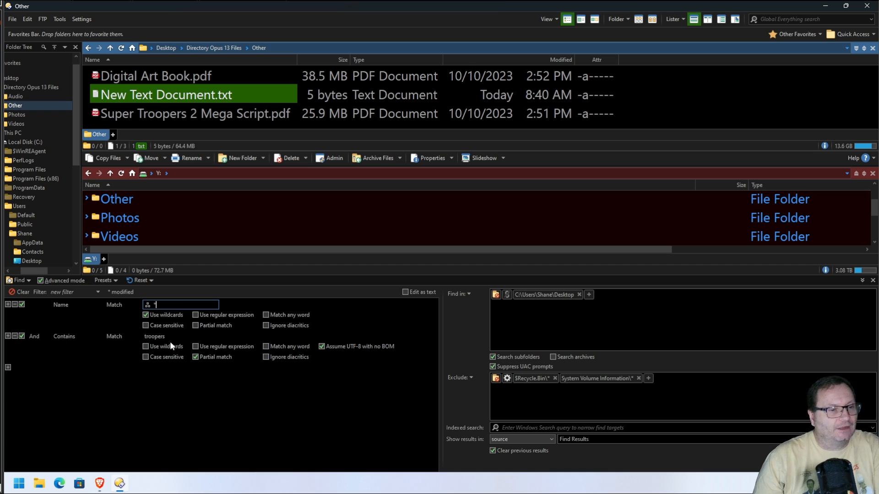
Replace the Contains clause's text with the first name saved in New Text Document.txt and run the search
{"action": "left_click", "coordinate": [159, 336]}
{"action": "double_click", "coordinate": [160, 336]}
{"action": "type", "text": "shane"}
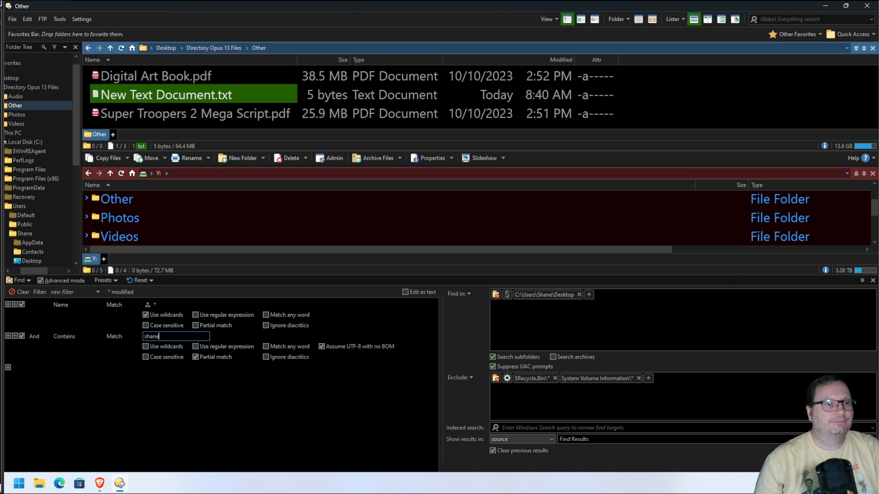
{"action": "key", "text": "Return"}
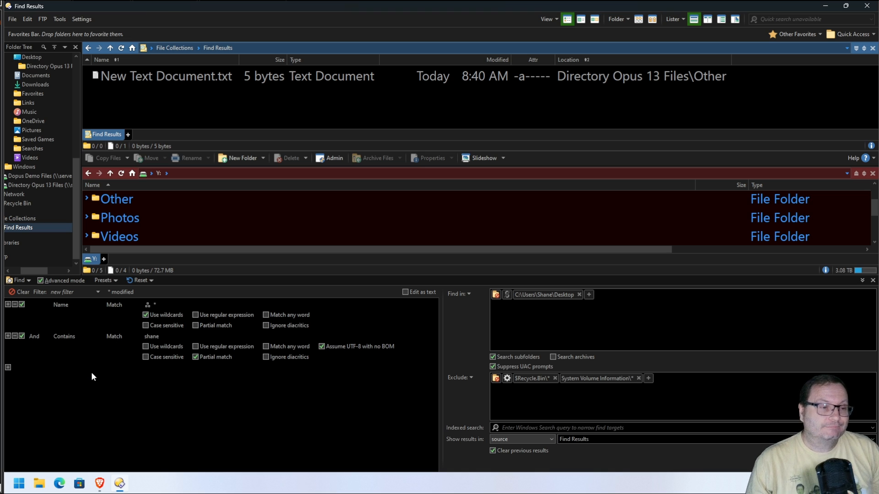
Save the current find settings as a preset named Find followed by the first name
{"action": "left_click", "coordinate": [114, 280]}
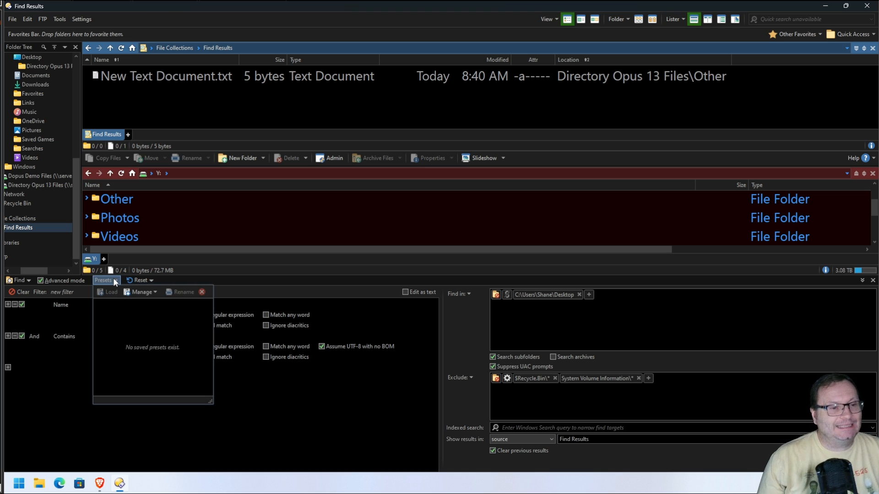
{"action": "left_click", "coordinate": [155, 291]}
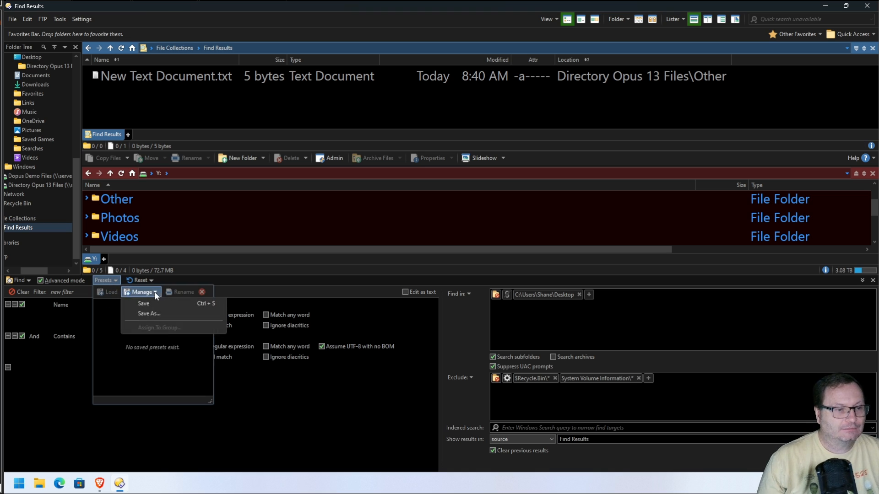
{"action": "left_click", "coordinate": [155, 305]}
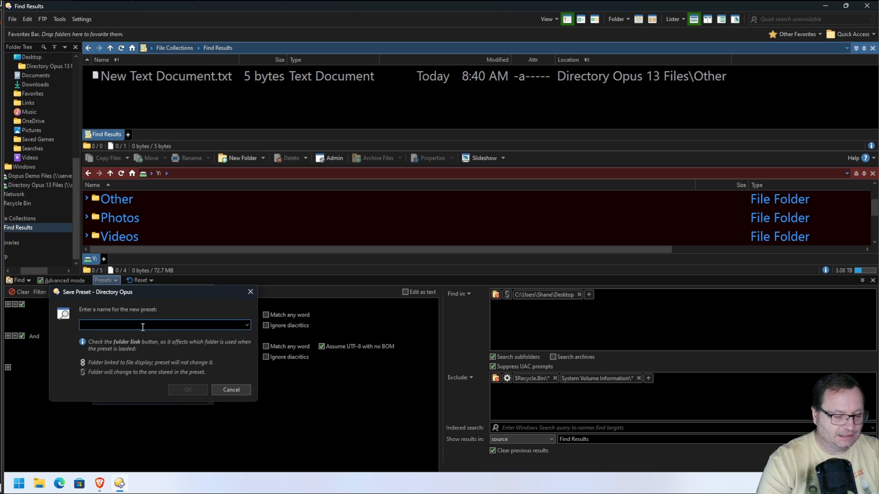
{"action": "type", "text": "Find Shane"}
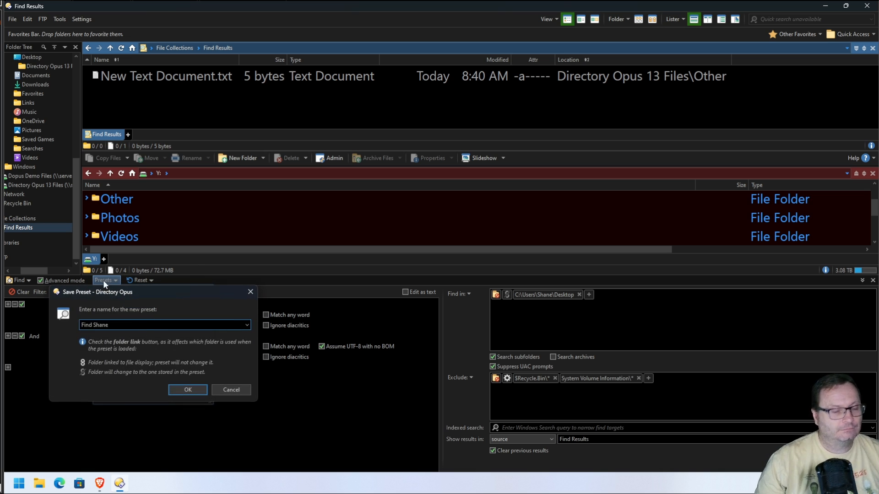
{"action": "left_click", "coordinate": [180, 388]}
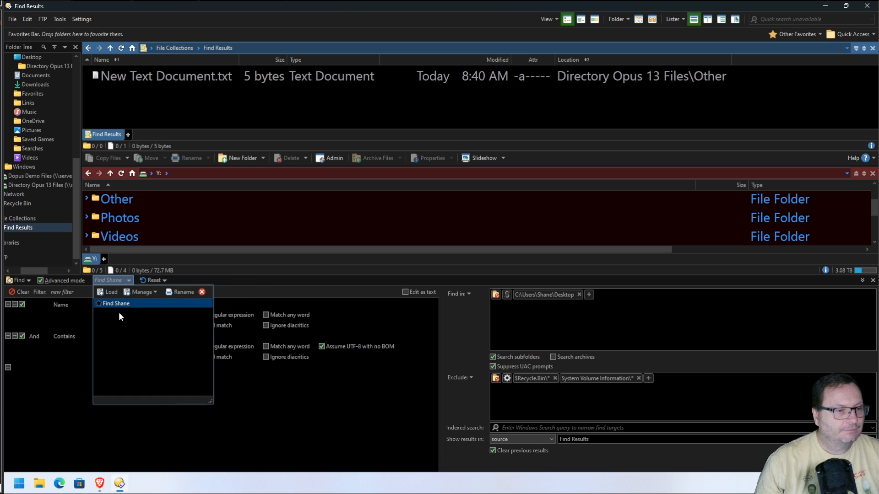
{"action": "left_click", "coordinate": [114, 331]}
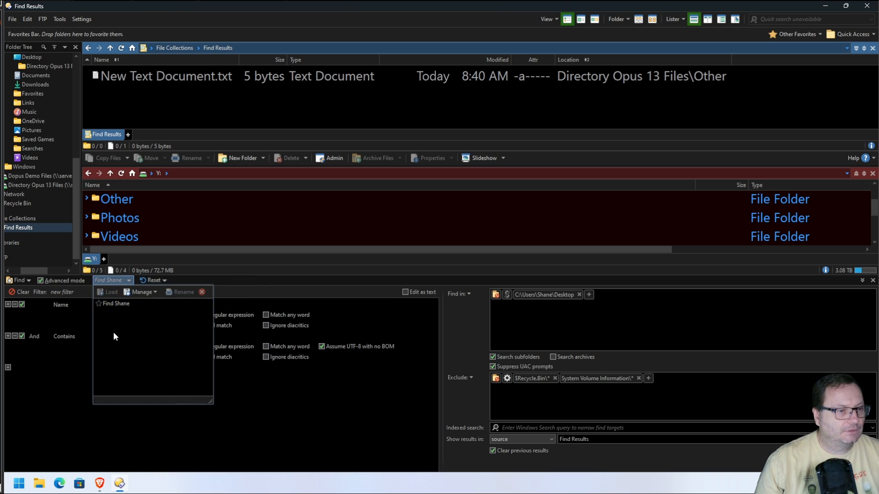
{"action": "double_click", "coordinate": [98, 303]}
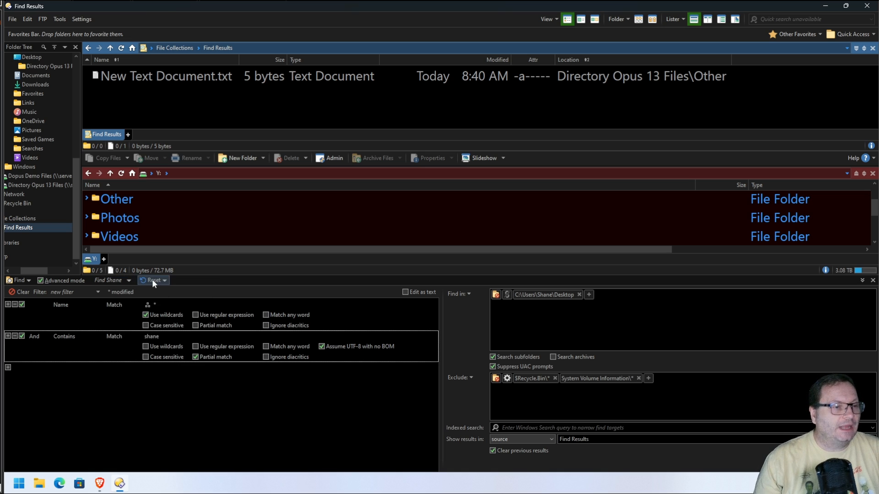
Clear all filter clauses and restore them by loading the saved find preset
{"action": "left_click", "coordinate": [125, 281]}
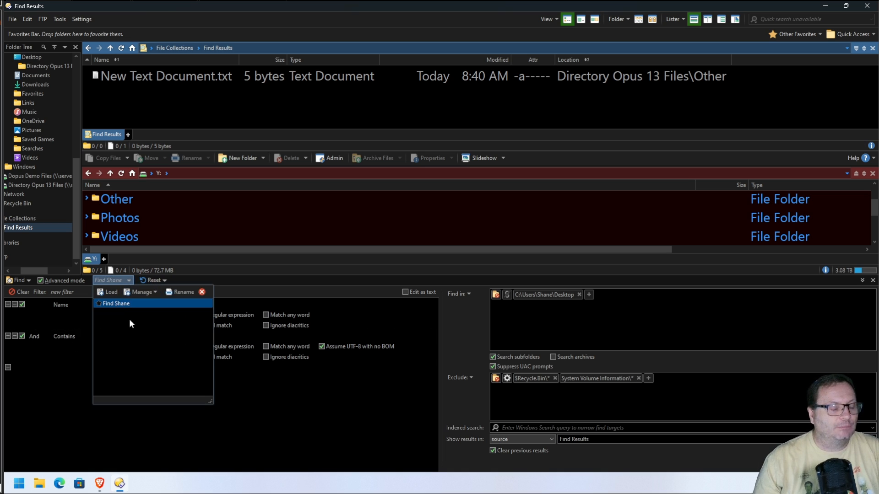
{"action": "left_click", "coordinate": [341, 416]}
{"action": "left_click", "coordinate": [15, 291]}
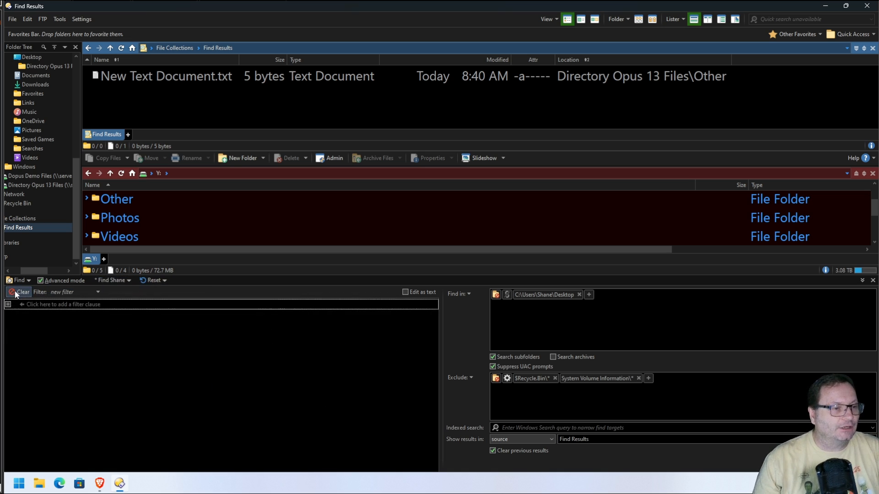
{"action": "left_click", "coordinate": [122, 279]}
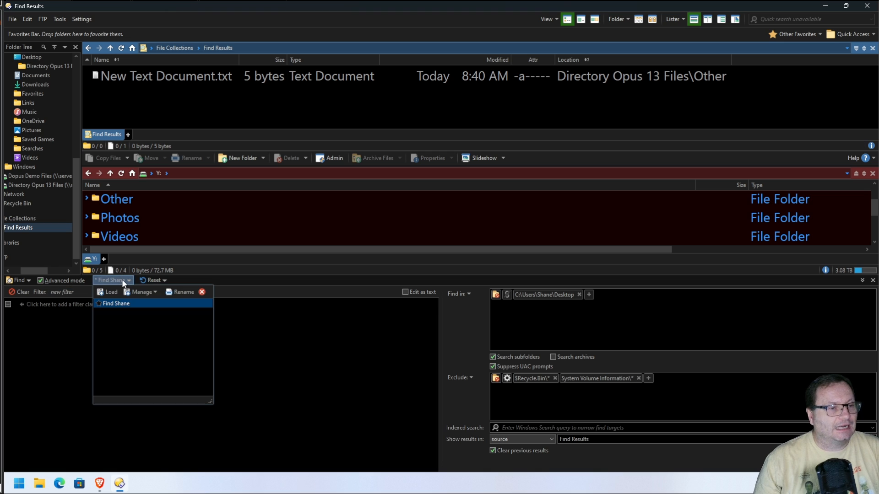
{"action": "left_click", "coordinate": [116, 304]}
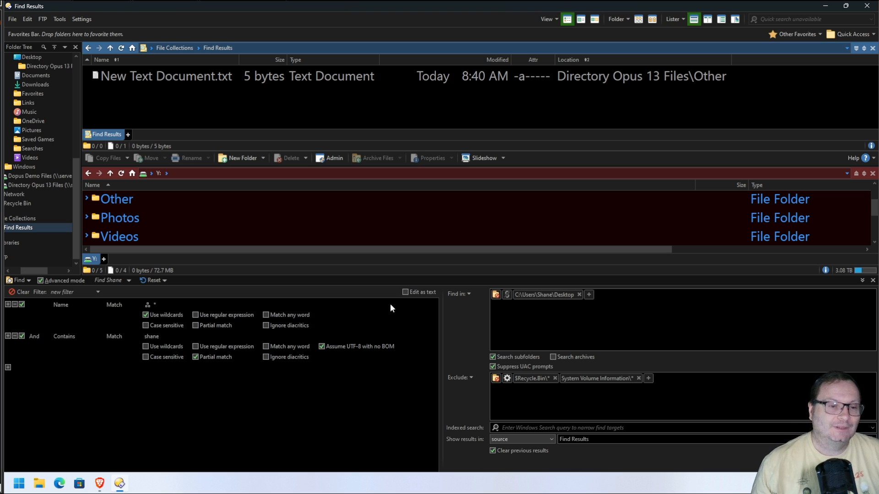
View the find filter as editable text, select both of its lines, and return to the clause view
{"action": "left_click", "coordinate": [406, 292]}
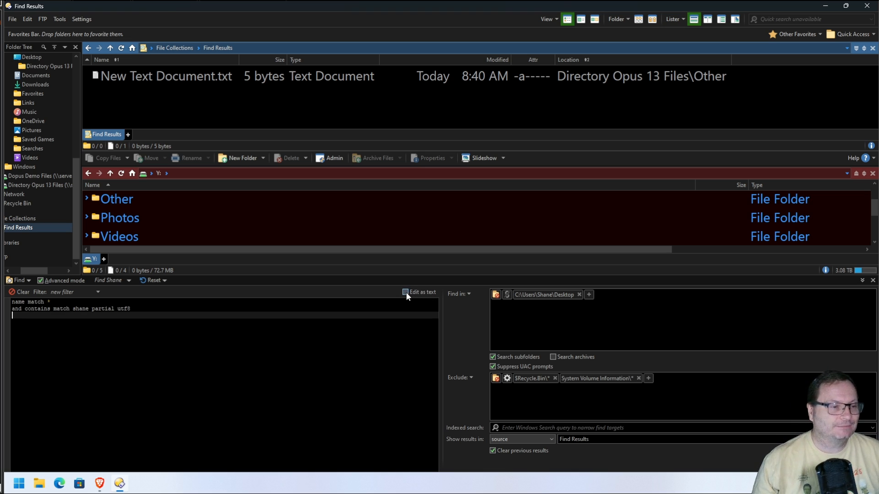
{"action": "left_click", "coordinate": [144, 306]}
{"action": "left_click_drag", "start_coordinate": [144, 306], "coordinate": [5, 293]}
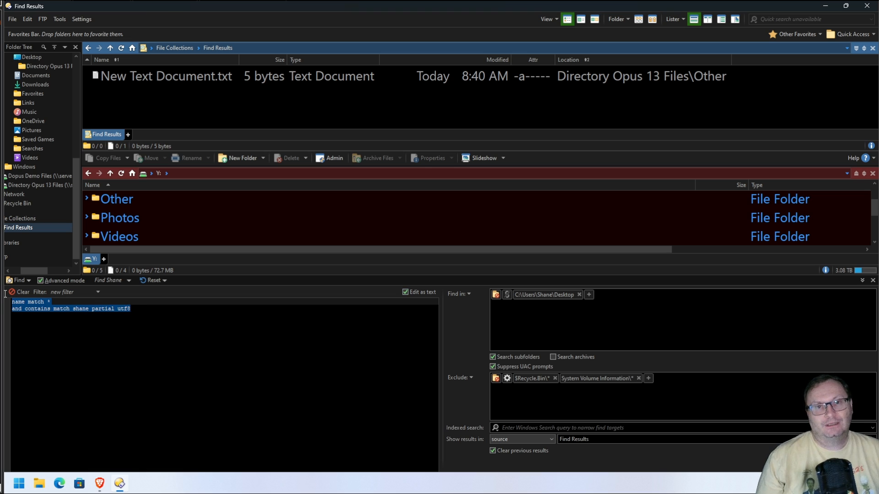
{"action": "right_click", "coordinate": [39, 304]}
{"action": "left_click", "coordinate": [370, 419]}
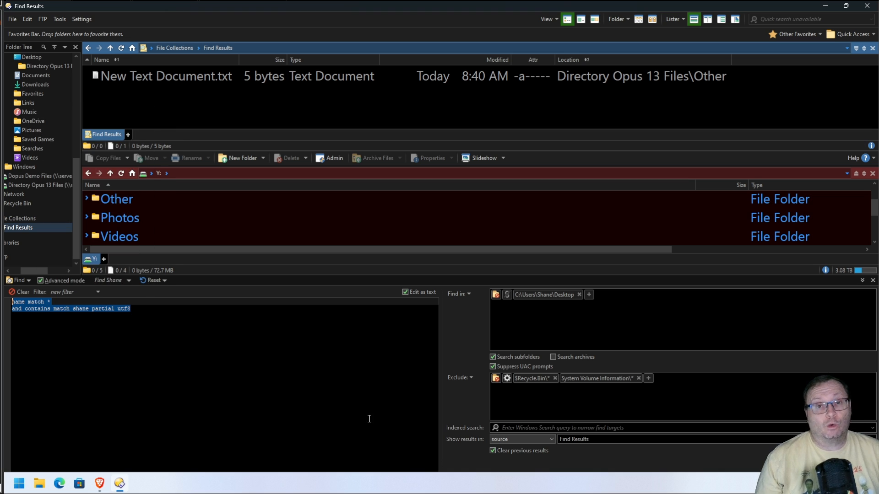
{"action": "left_click", "coordinate": [405, 292]}
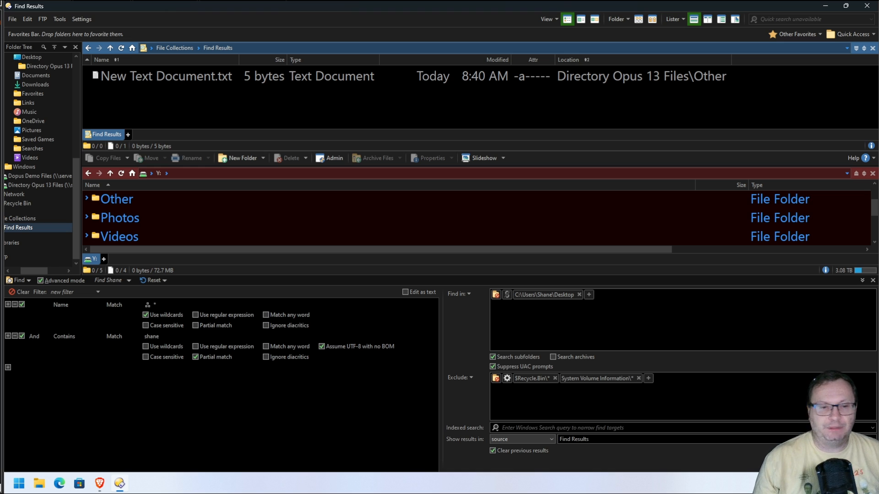
Close the Find panel and open the Directory Opus 13 Files folder in the upper file display
{"action": "left_click", "coordinate": [872, 280]}
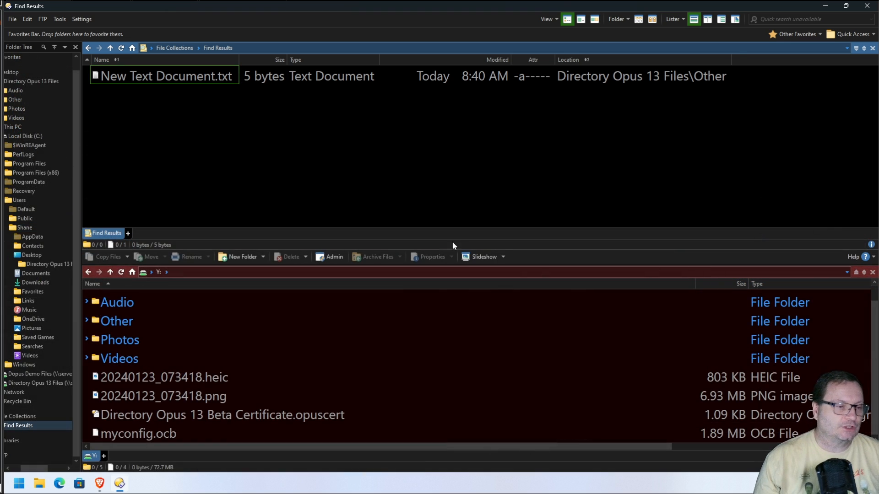
{"action": "left_click", "coordinate": [69, 80]}
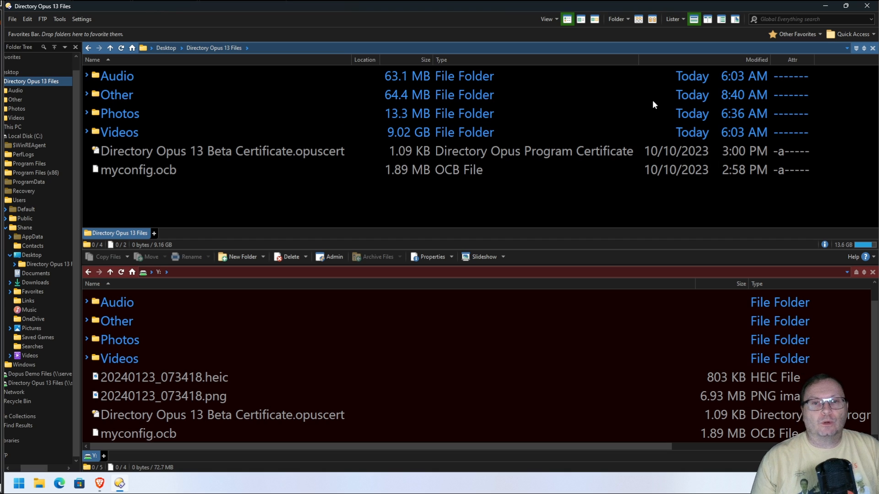
Show the Viewer Pane and widen it beside the two file displays
{"action": "left_click", "coordinate": [735, 19]}
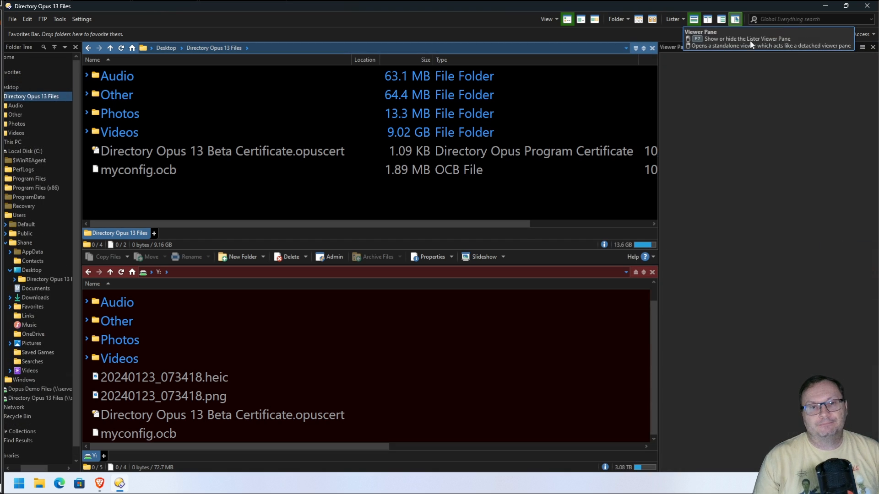
{"action": "left_click_drag", "start_coordinate": [580, 90], "coordinate": [558, 91]}
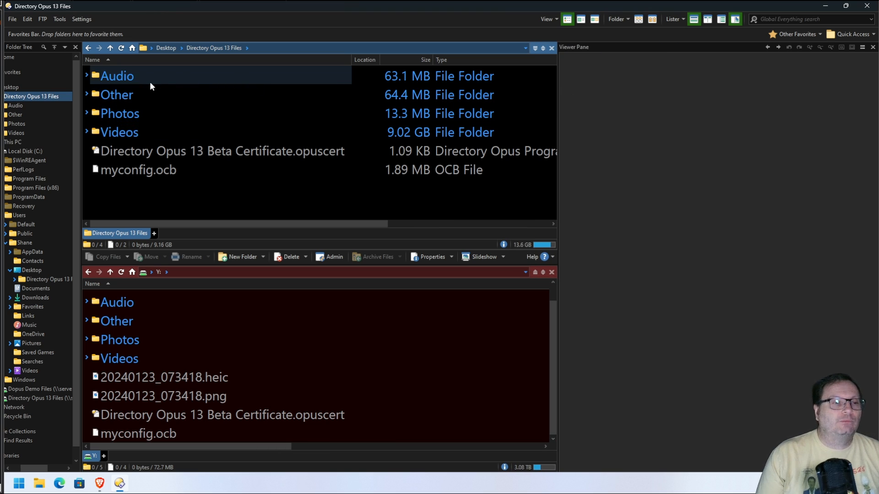
{"action": "left_click", "coordinate": [267, 189]}
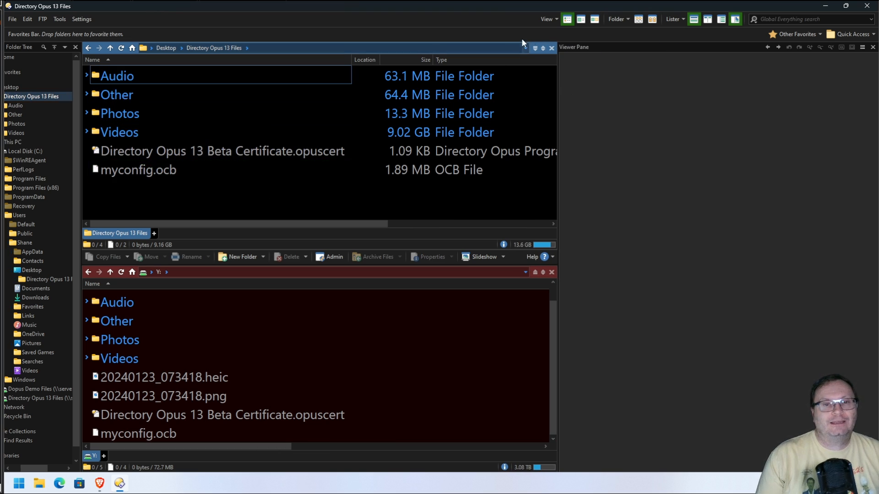
Switch the Directory Opus 13 Files listing to flat view using Mixed (No Folders)
{"action": "left_click", "coordinate": [644, 20]}
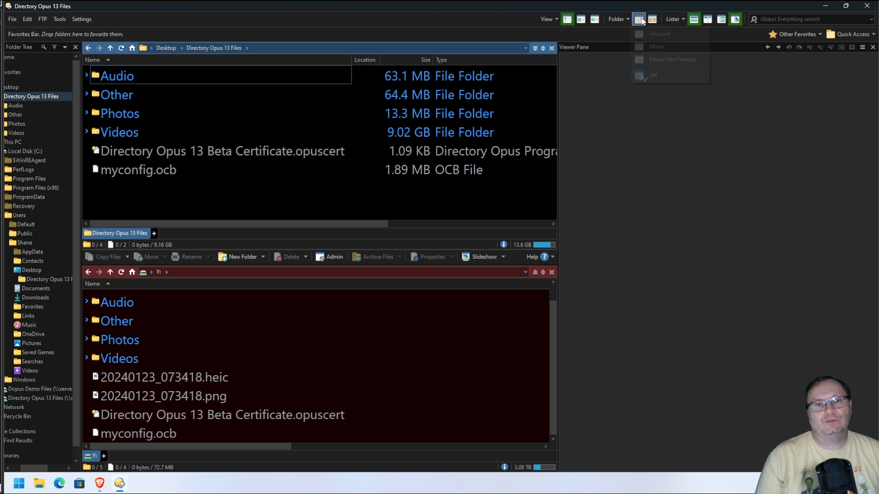
{"action": "left_click", "coordinate": [662, 59]}
{"action": "left_click_drag", "start_coordinate": [551, 160], "coordinate": [562, 76]}
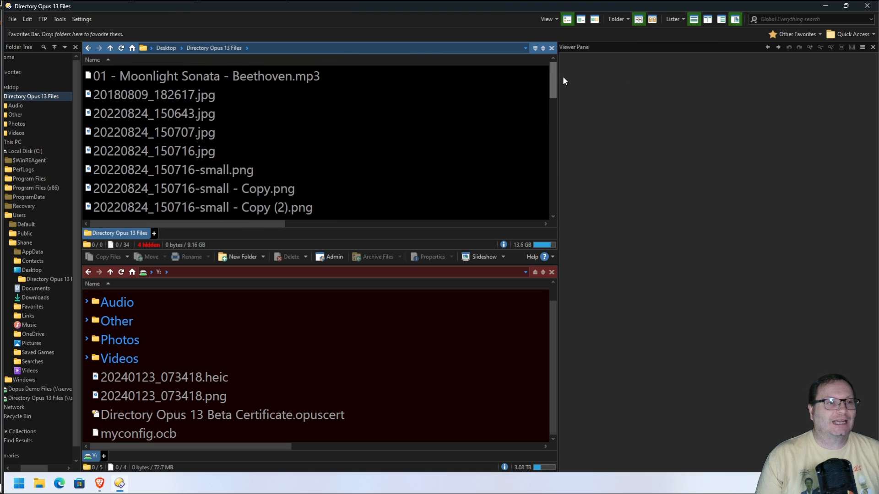
Preview the images from 20180809_182617.jpg through 20240123_073418.heic one after another in the Viewer Pane
{"action": "left_click", "coordinate": [195, 96]}
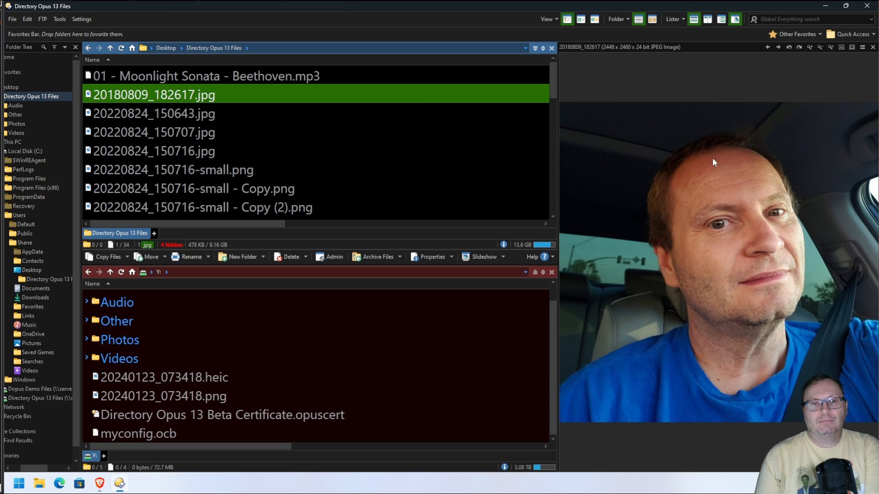
{"action": "left_click", "coordinate": [232, 116]}
{"action": "left_click", "coordinate": [199, 134]}
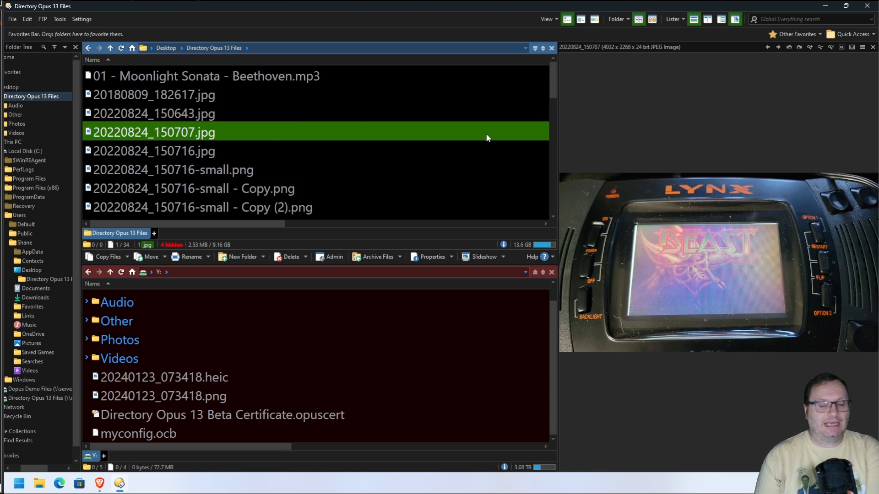
{"action": "key", "text": "Up"}
{"action": "key", "text": "Up"}
{"action": "key", "text": "Down"}
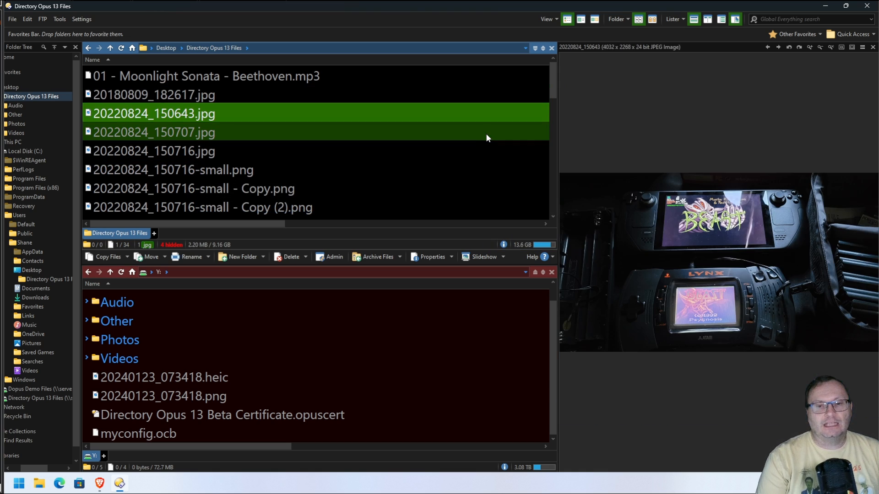
{"action": "key", "text": "Down"}
{"action": "key", "text": "Down"}
{"action": "key", "text": "Down"}
{"action": "key", "text": "Down"}
{"action": "key", "text": "Down"}
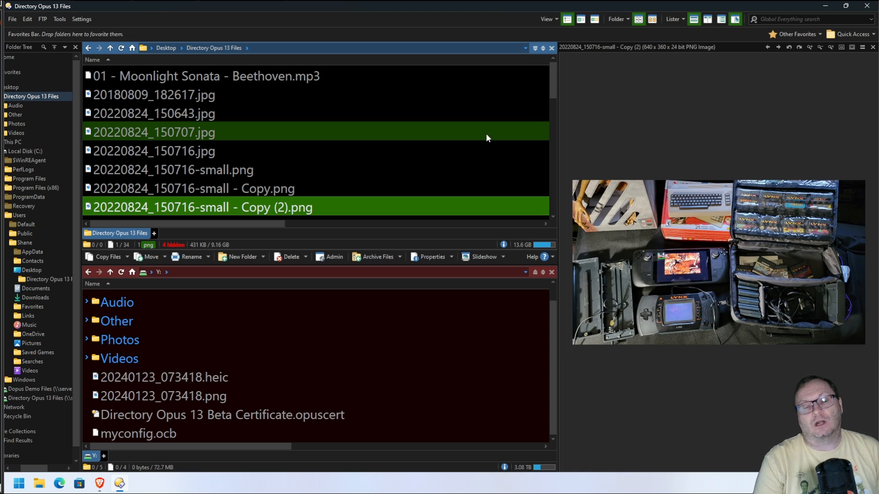
{"action": "key", "text": "Down"}
{"action": "key", "text": "Up"}
{"action": "key", "text": "Up"}
{"action": "key", "text": "Up"}
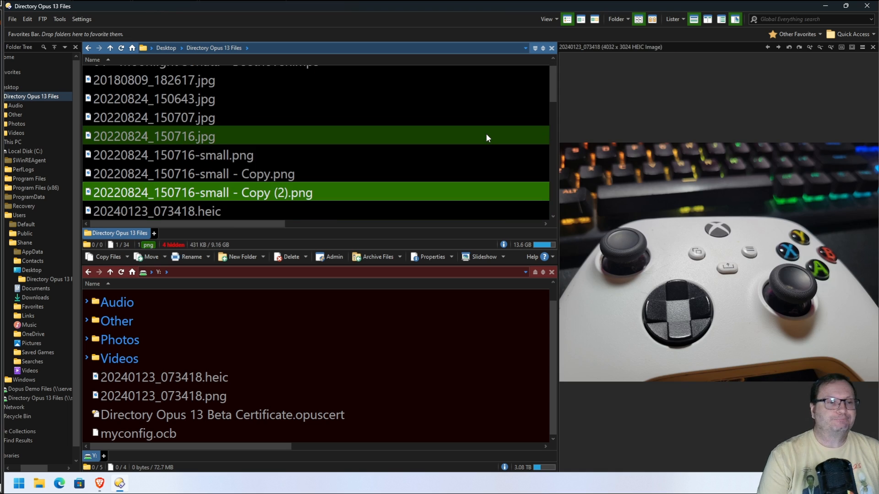
{"action": "key", "text": "Up"}
{"action": "key", "text": "Up"}
{"action": "key", "text": "Up"}
{"action": "key", "text": "Up"}
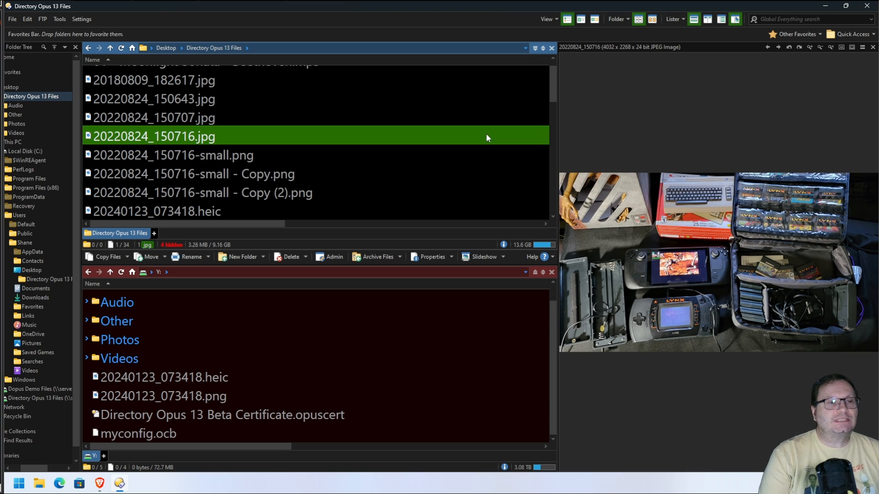
{"action": "scroll", "coordinate": [486, 133], "scroll_direction": "down", "scroll_amount": 5}
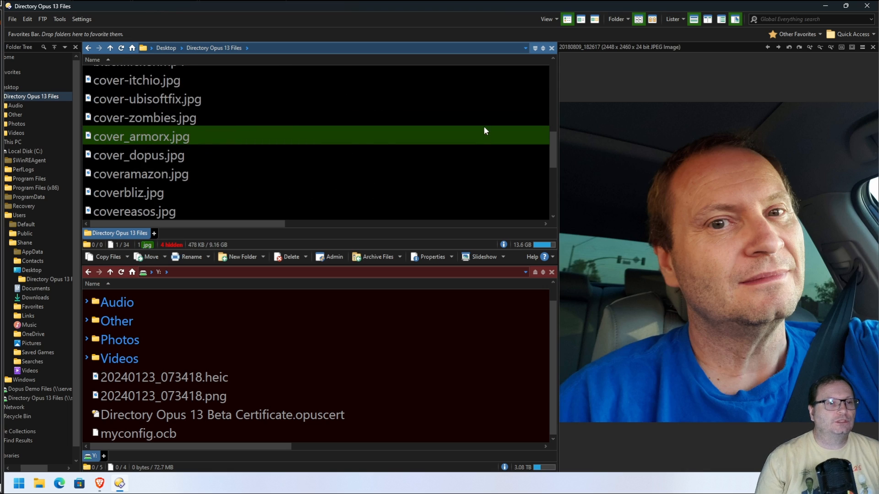
{"action": "scroll", "coordinate": [484, 119], "scroll_direction": "up", "scroll_amount": 3}
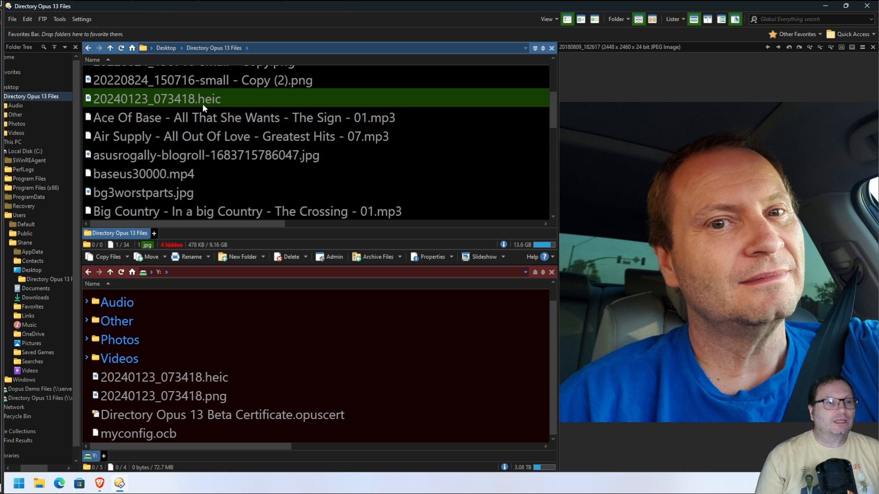
Play 01 - Moonlight Sonata - Beethoven.mp3 in the Viewer Pane and skip ahead to about 03:05
{"action": "mouse_move", "coordinate": [205, 100]}
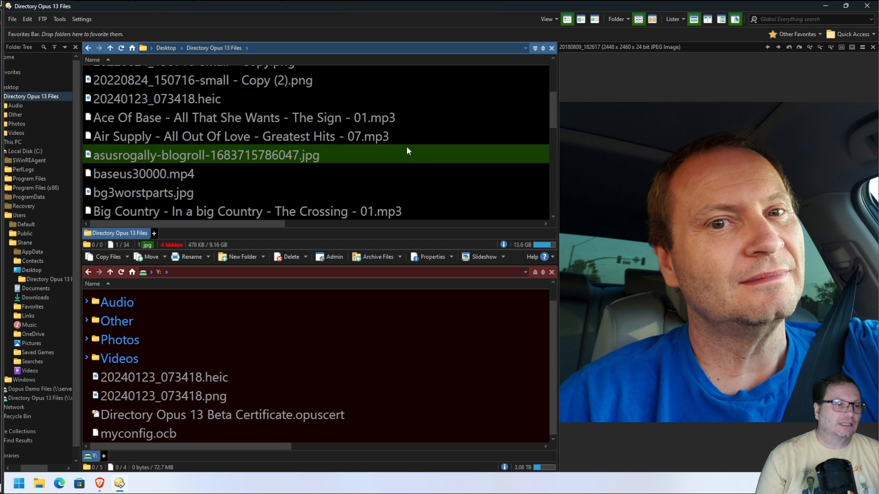
{"action": "scroll", "coordinate": [407, 147], "scroll_direction": "down", "scroll_amount": 2}
{"action": "scroll", "coordinate": [408, 138], "scroll_direction": "up", "scroll_amount": 3}
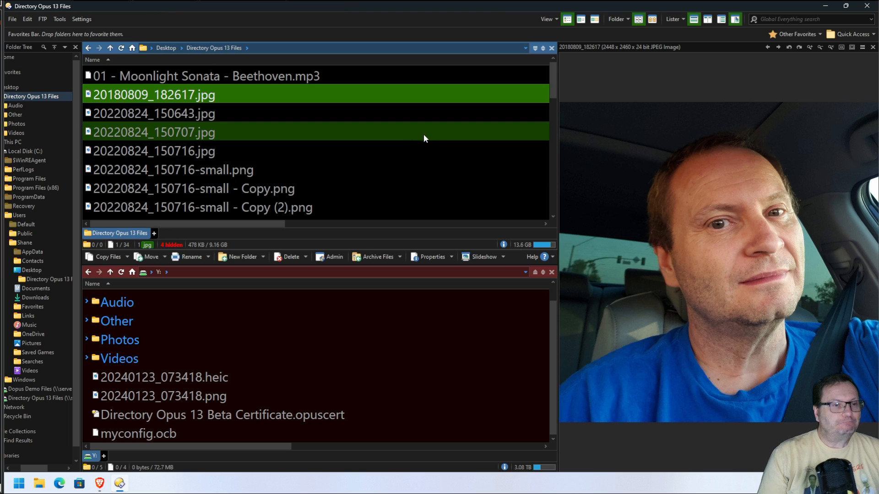
{"action": "left_click", "coordinate": [314, 78]}
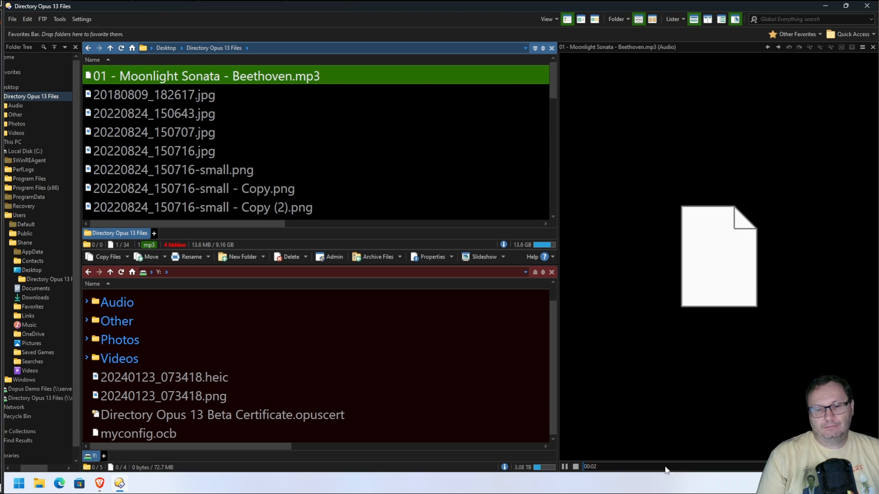
{"action": "left_click", "coordinate": [630, 466]}
{"action": "left_click", "coordinate": [684, 467]}
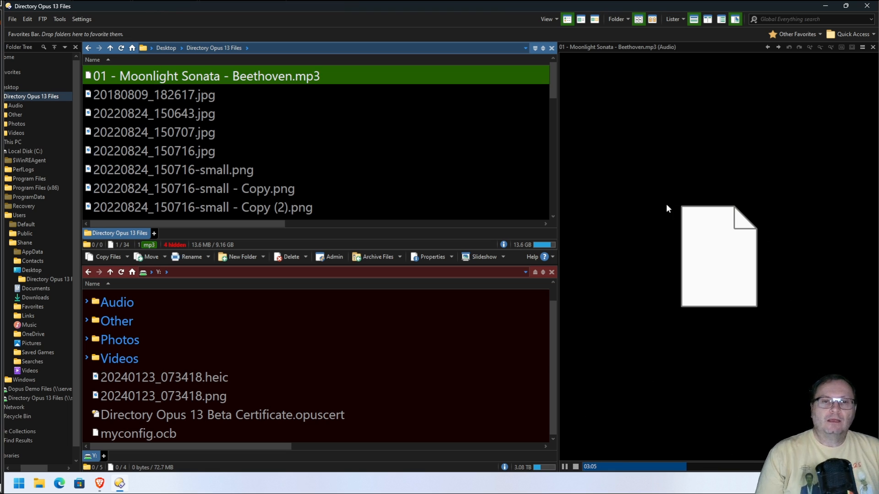
Preview Digital Art Book.pdf and the video philiposcdi.mp4 in the Viewer Pane
{"action": "scroll", "coordinate": [346, 167], "scroll_direction": "down", "scroll_amount": 6}
{"action": "scroll", "coordinate": [340, 166], "scroll_direction": "down", "scroll_amount": 2}
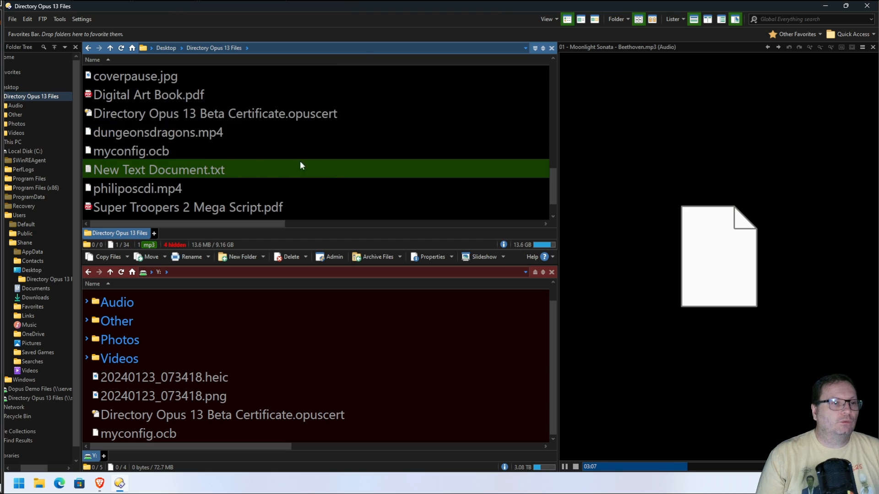
{"action": "left_click", "coordinate": [214, 102]}
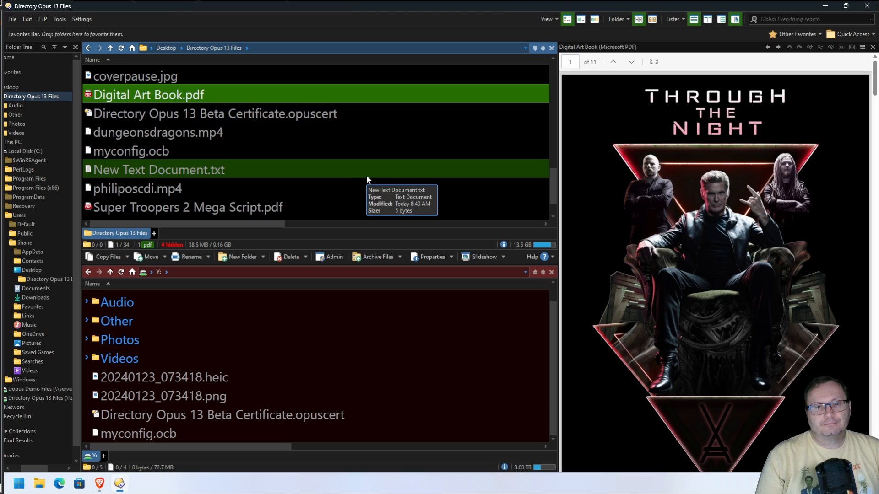
{"action": "left_click", "coordinate": [172, 190]}
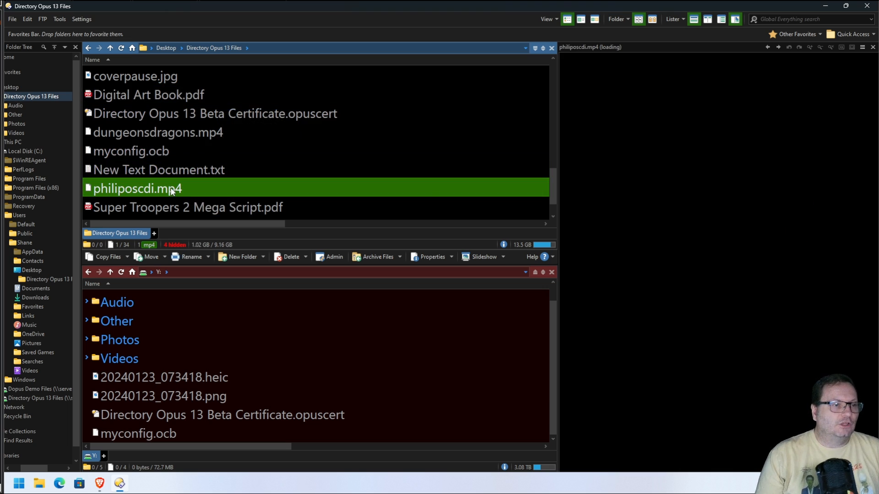
Play tracks 01 and 04 of Rock 'N' Roll Greatest Hits of the 60's (Disc 3) in the Viewer Pane
{"action": "scroll", "coordinate": [333, 166], "scroll_direction": "down", "scroll_amount": 1}
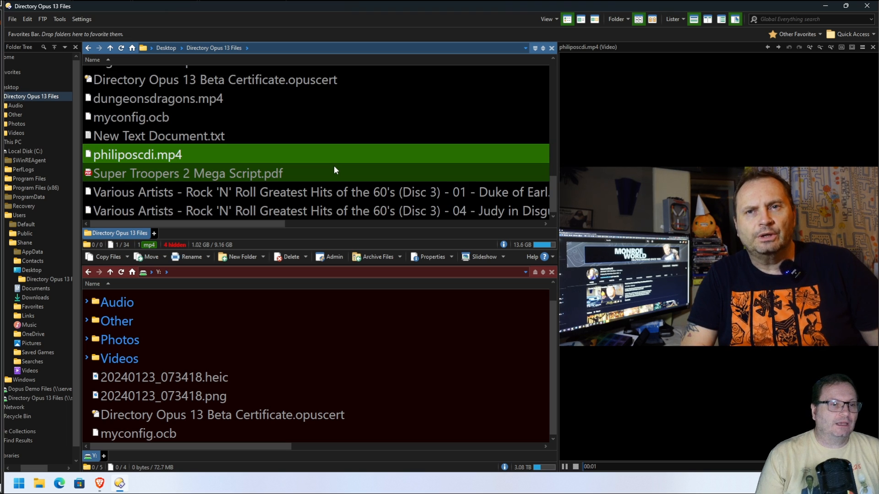
{"action": "left_click", "coordinate": [327, 189]}
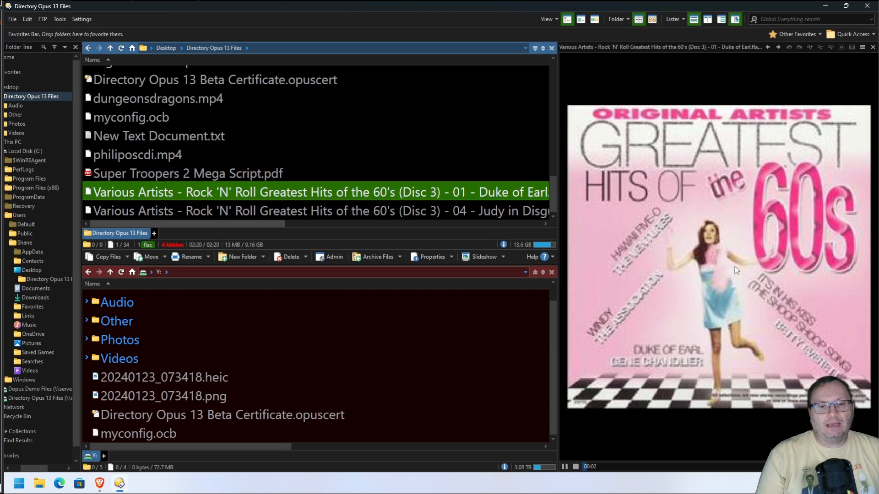
{"action": "key", "text": "Down"}
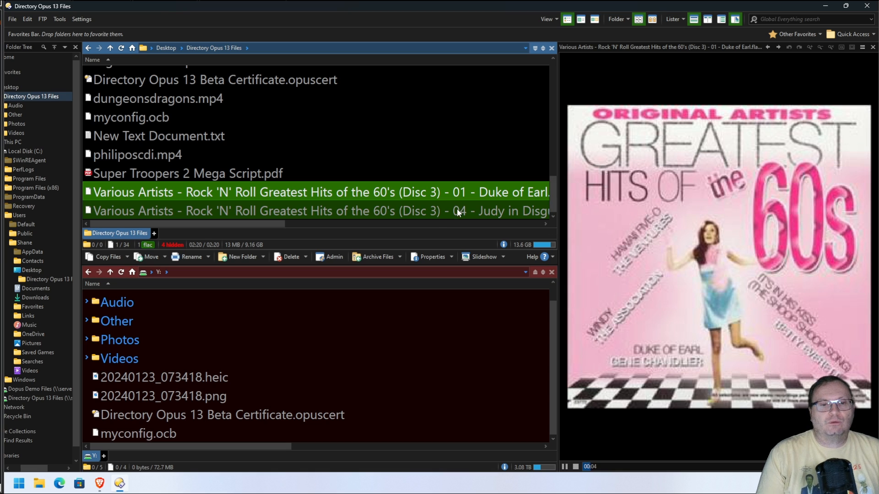
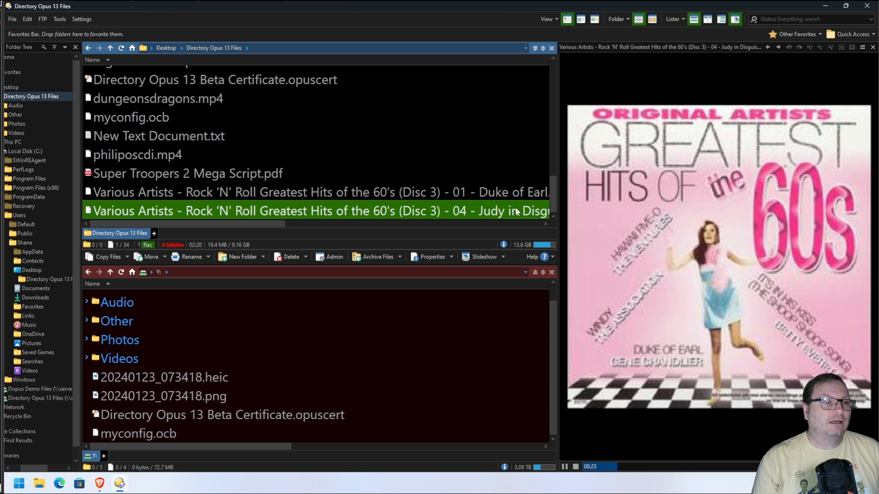
Open the Video & Audio plugin's configuration from the Viewer Pane and move its dialog clear of the file displays
{"action": "scroll", "coordinate": [404, 128], "scroll_direction": "up", "scroll_amount": 3}
{"action": "scroll", "coordinate": [201, 155], "scroll_direction": "up", "scroll_amount": 3}
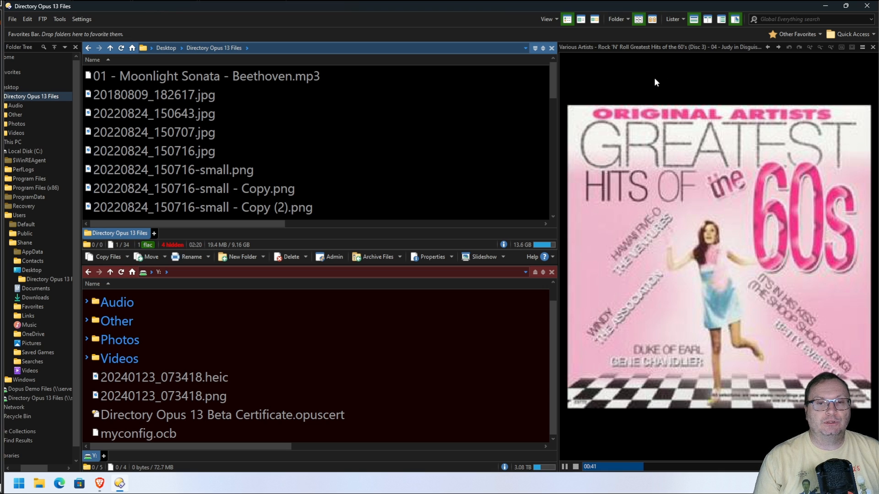
{"action": "right_click", "coordinate": [640, 75]}
{"action": "mouse_move", "coordinate": [673, 179]}
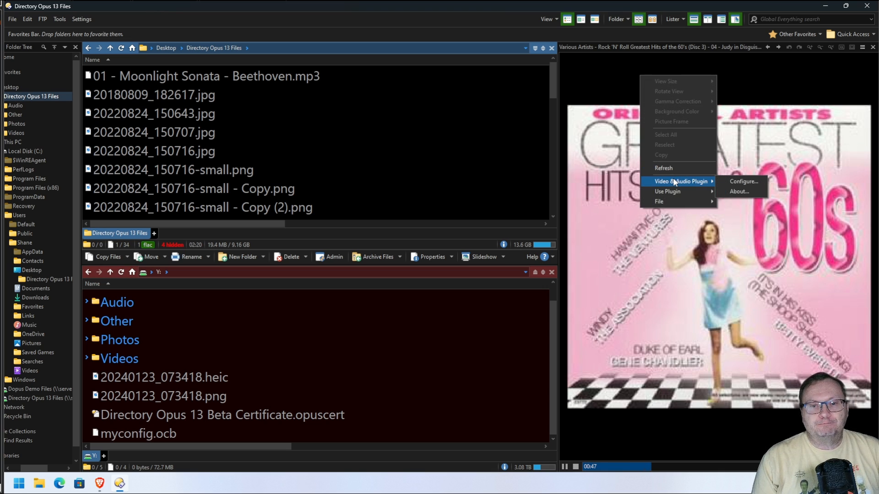
{"action": "left_click", "coordinate": [751, 184]}
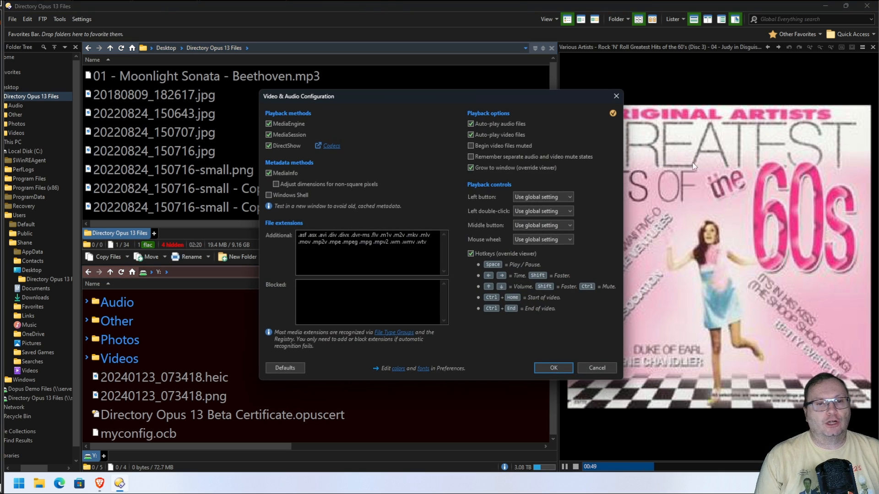
{"action": "left_click_drag", "start_coordinate": [368, 91], "coordinate": [513, 39]}
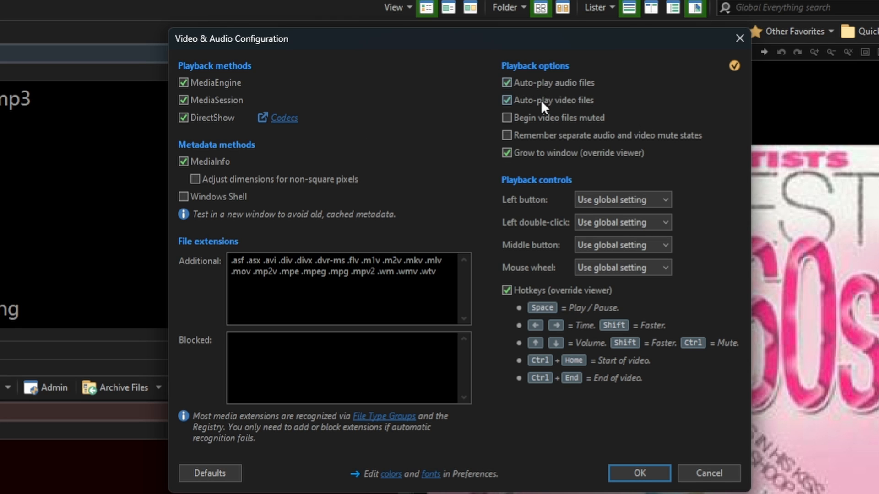
Examine the left-button playback actions and the additional and blocked file extensions, and cancel the plugin configuration without changes
{"action": "left_click", "coordinate": [649, 197]}
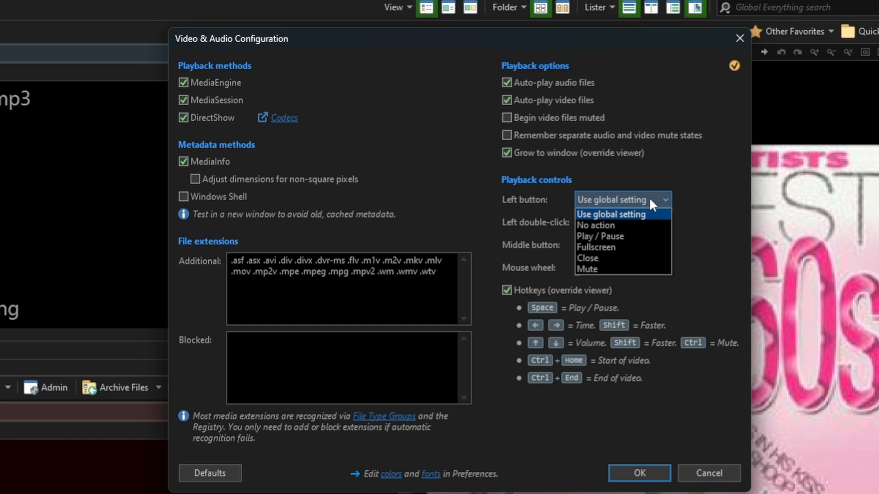
{"action": "left_click", "coordinate": [649, 197]}
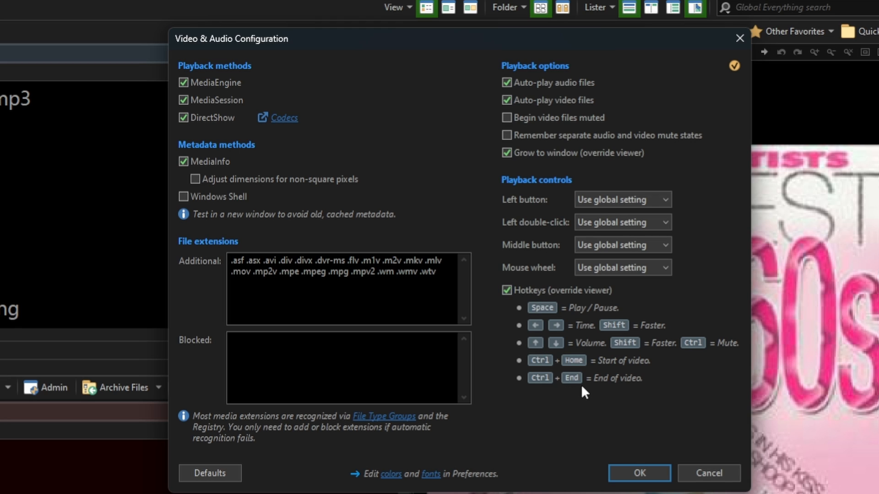
{"action": "left_click", "coordinate": [252, 287]}
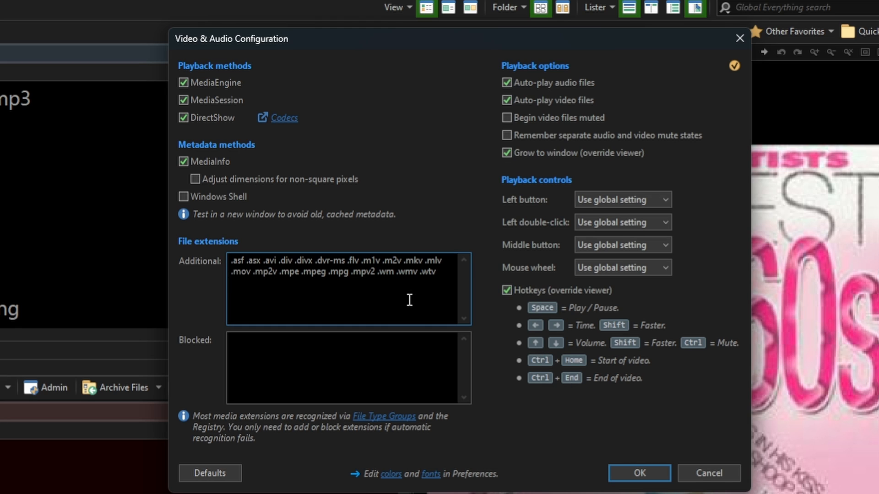
{"action": "left_click", "coordinate": [322, 379]}
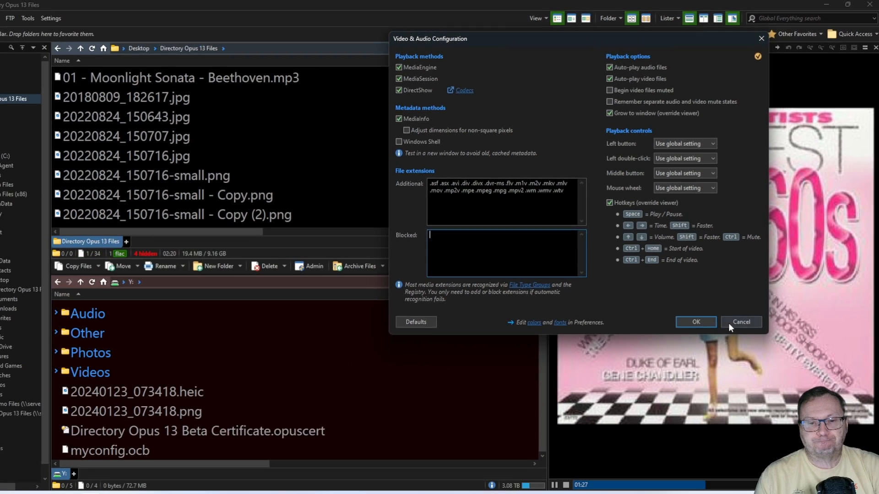
{"action": "left_click", "coordinate": [709, 473]}
Review the File commands the Viewer Pane offers for the playing track and dismiss them
{"action": "right_click", "coordinate": [651, 69]}
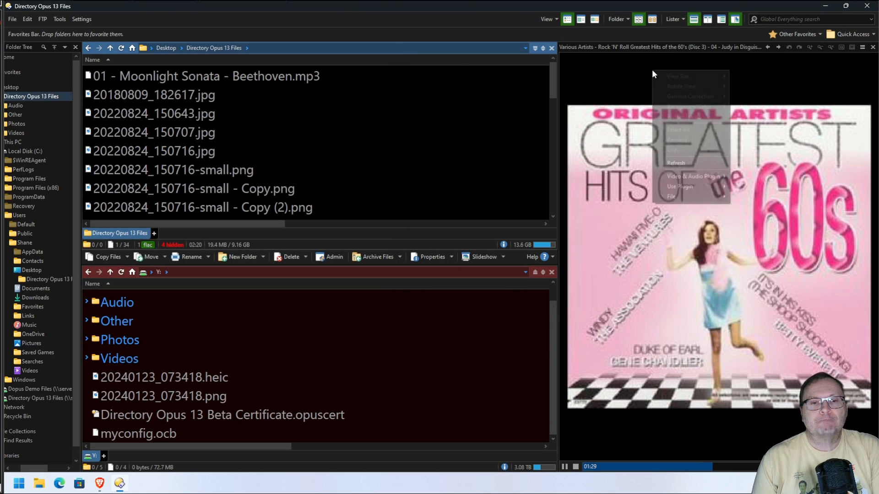
{"action": "mouse_move", "coordinate": [692, 185]}
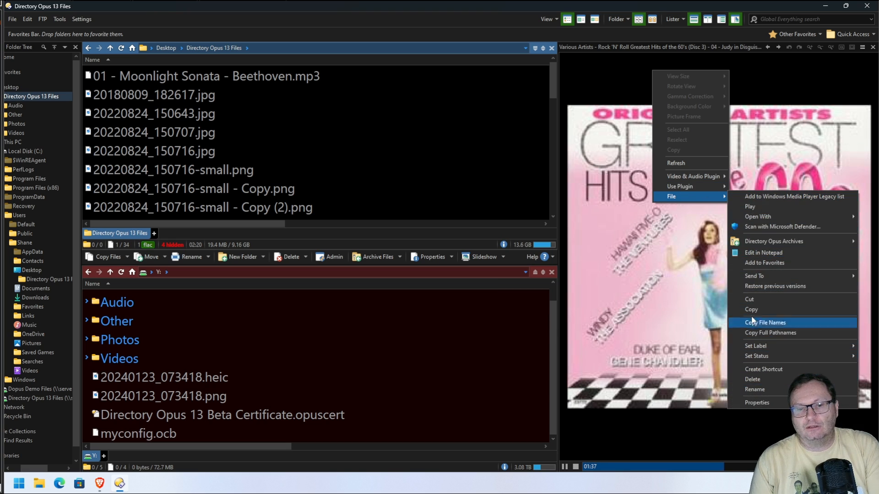
{"action": "left_click", "coordinate": [295, 89]}
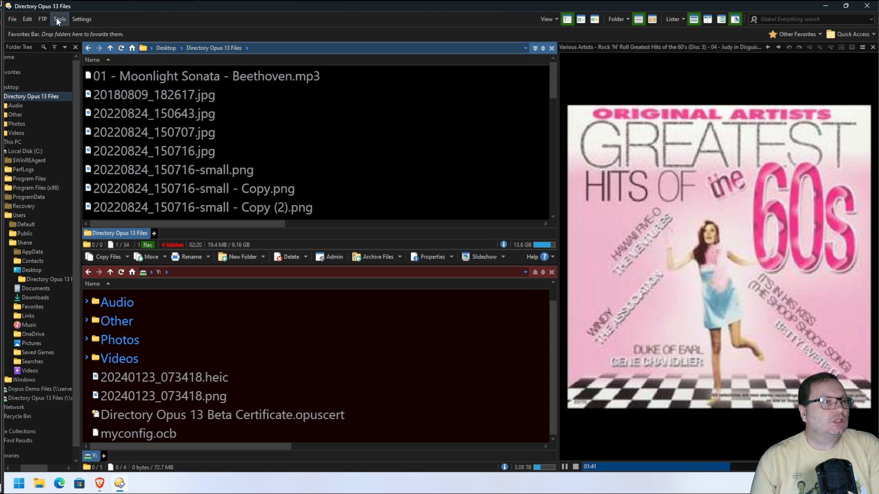
{"action": "left_click", "coordinate": [27, 19]}
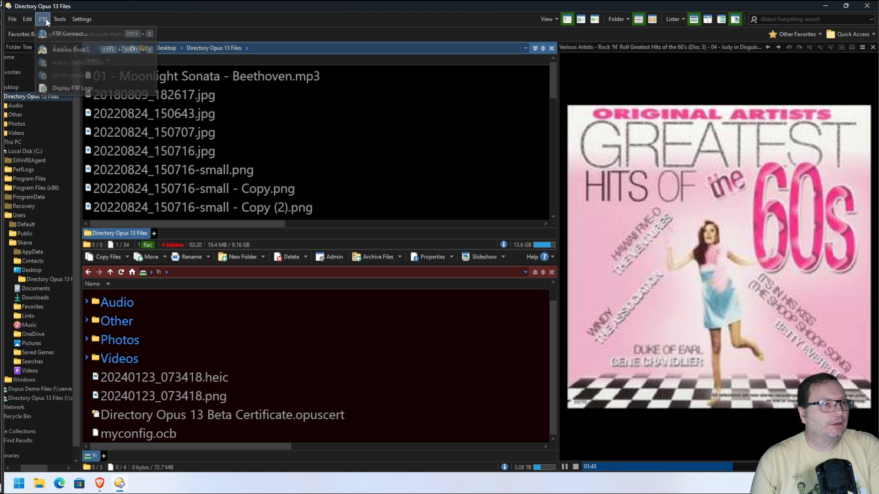
{"action": "mouse_move", "coordinate": [67, 20]}
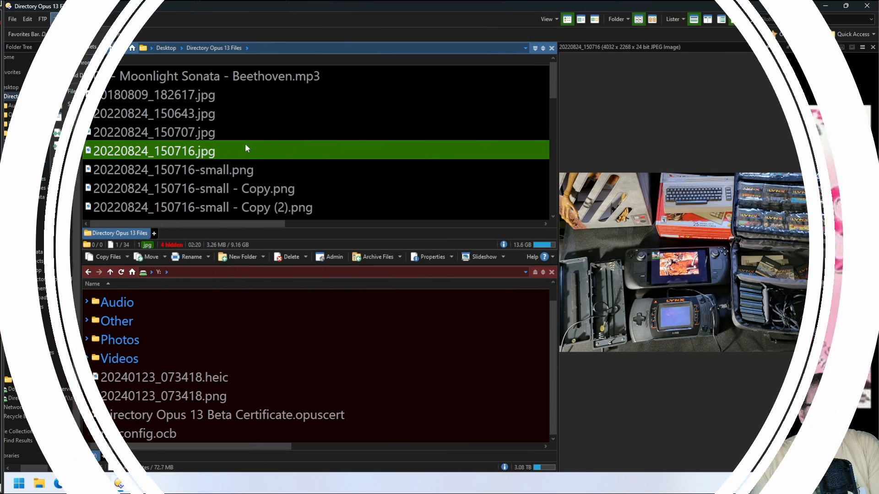
Open 20220824_150716.jpg in the standalone image viewer and zoom the picture out to 75%
{"action": "double_click", "coordinate": [196, 153]}
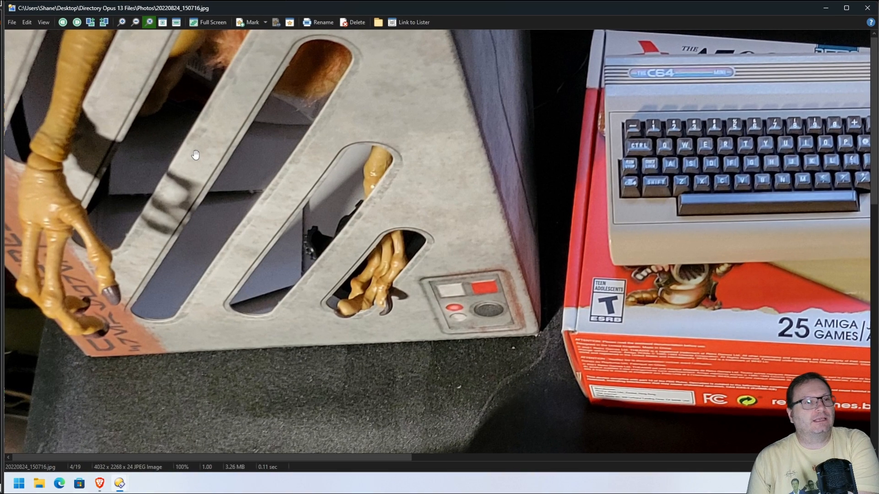
{"action": "left_click", "coordinate": [289, 23]}
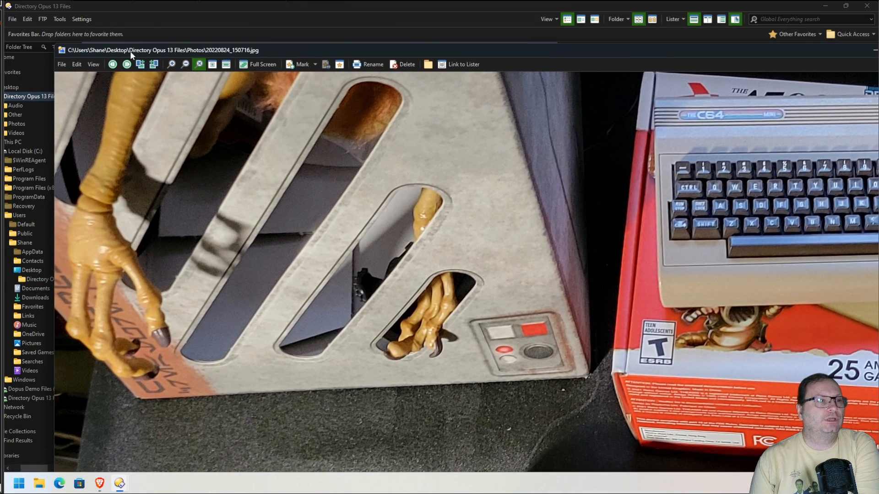
{"action": "left_click_drag", "start_coordinate": [55, 44], "coordinate": [564, 218]}
{"action": "left_click_drag", "start_coordinate": [446, 81], "coordinate": [500, 47]}
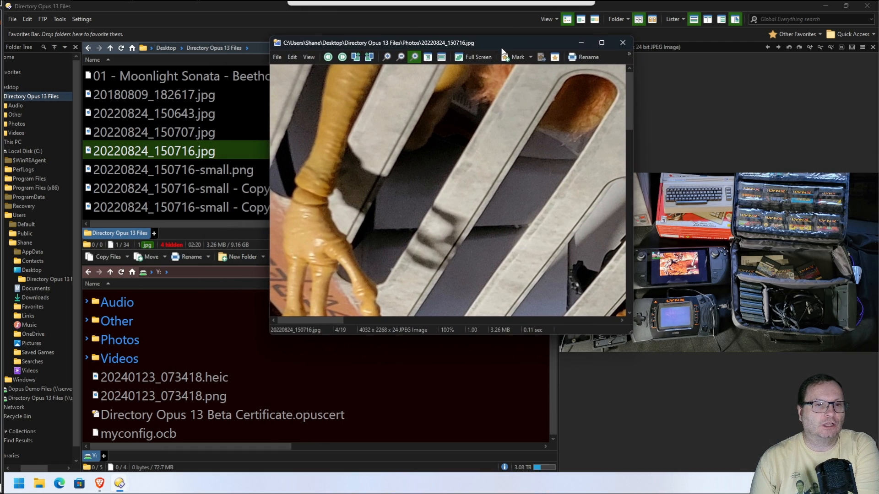
{"action": "left_click", "coordinate": [400, 58]}
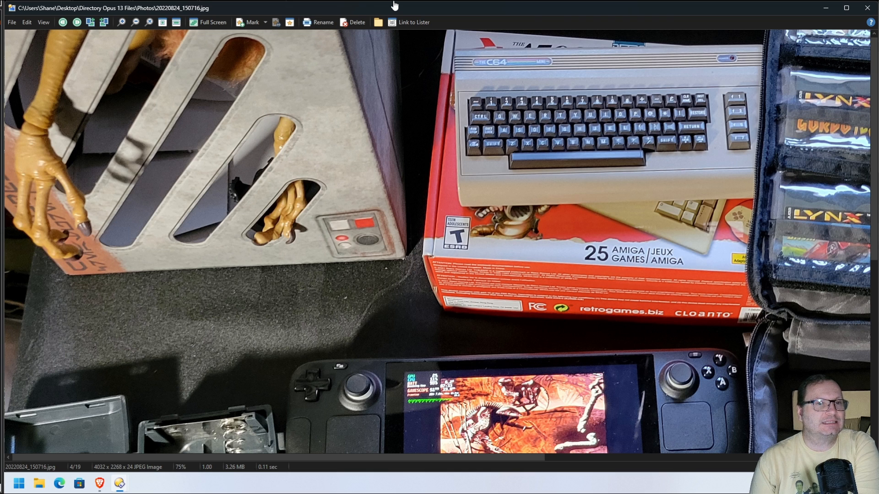
Shrink the image viewer to a smaller window and arrange it and the Lister as overlapping windows on the desktop
{"action": "left_click_drag", "start_coordinate": [418, 6], "coordinate": [581, 132]}
{"action": "left_click_drag", "start_coordinate": [165, 128], "coordinate": [490, 285]}
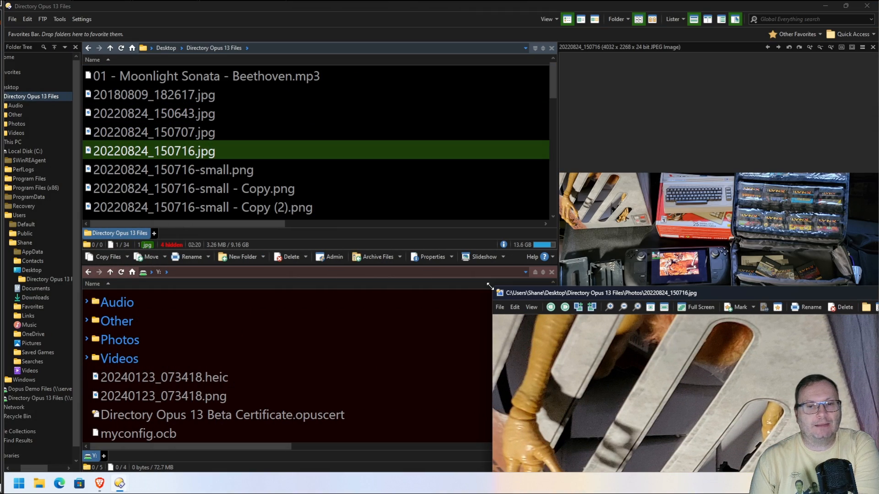
{"action": "left_click_drag", "start_coordinate": [766, 294], "coordinate": [537, 136]}
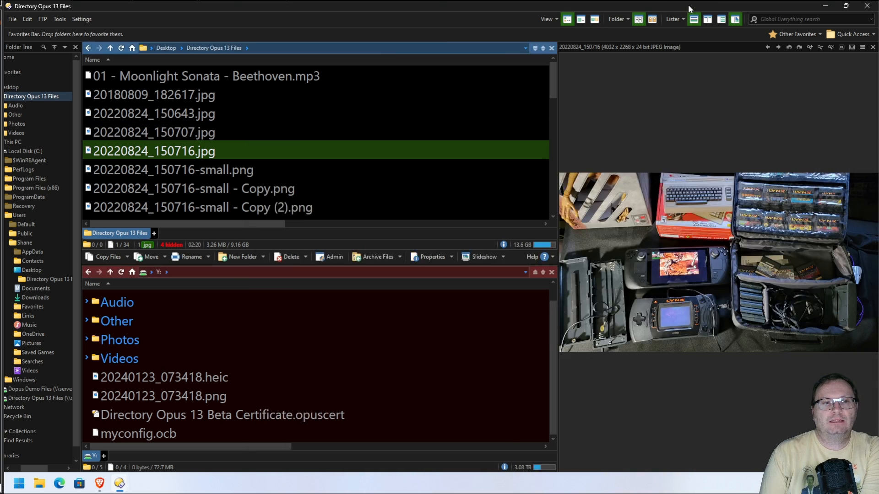
{"action": "left_click_drag", "start_coordinate": [688, 5], "coordinate": [281, 28]}
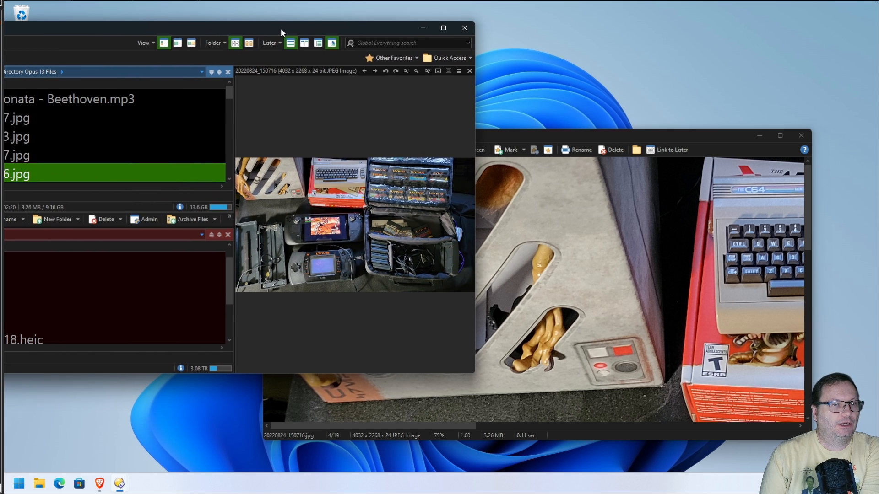
{"action": "left_click_drag", "start_coordinate": [542, 135], "coordinate": [578, 147]}
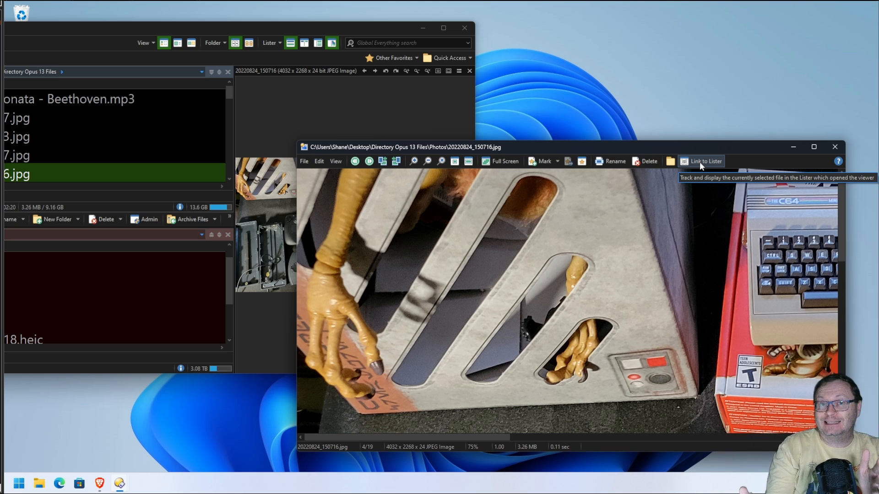
Link the image viewer to the Lister and move the Lister so its file list is in view
{"action": "left_click", "coordinate": [699, 161]}
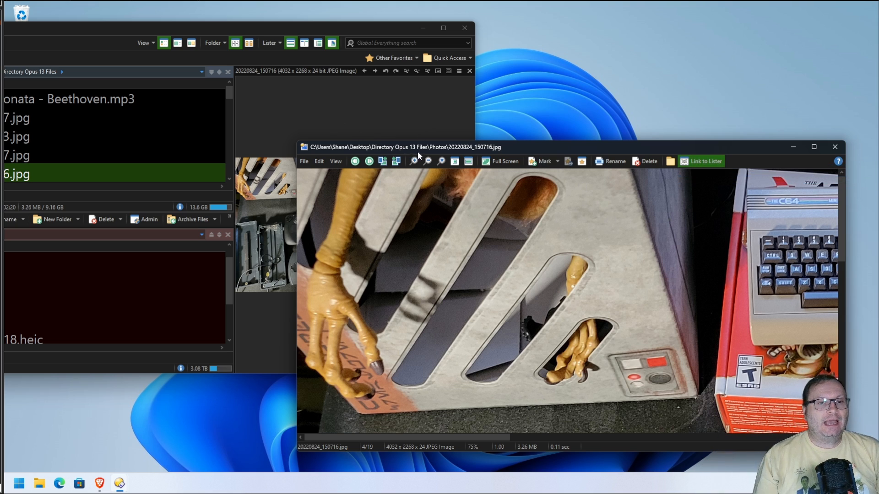
{"action": "mouse_move", "coordinate": [423, 147]}
{"action": "left_mouse_down"}
{"action": "mouse_move", "coordinate": [374, 112]}
{"action": "mouse_move", "coordinate": [418, 147]}
{"action": "left_mouse_up"}
{"action": "left_click", "coordinate": [155, 25]}
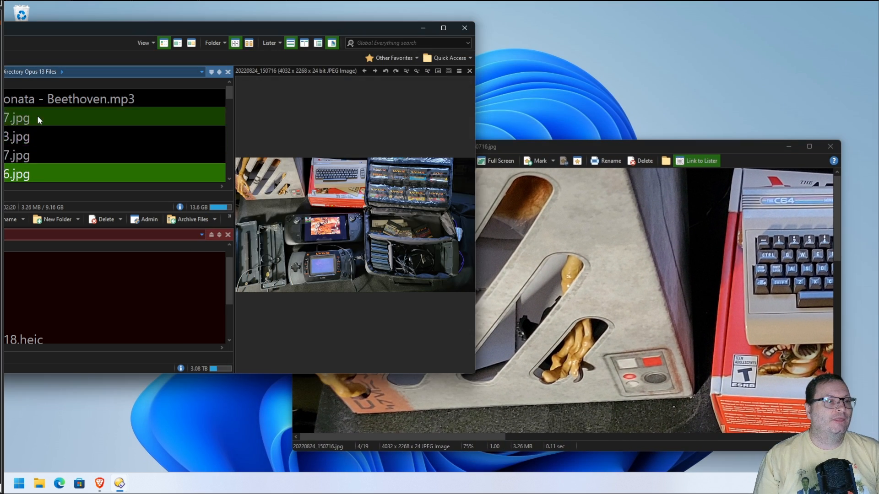
{"action": "left_click_drag", "start_coordinate": [73, 22], "coordinate": [243, 31]}
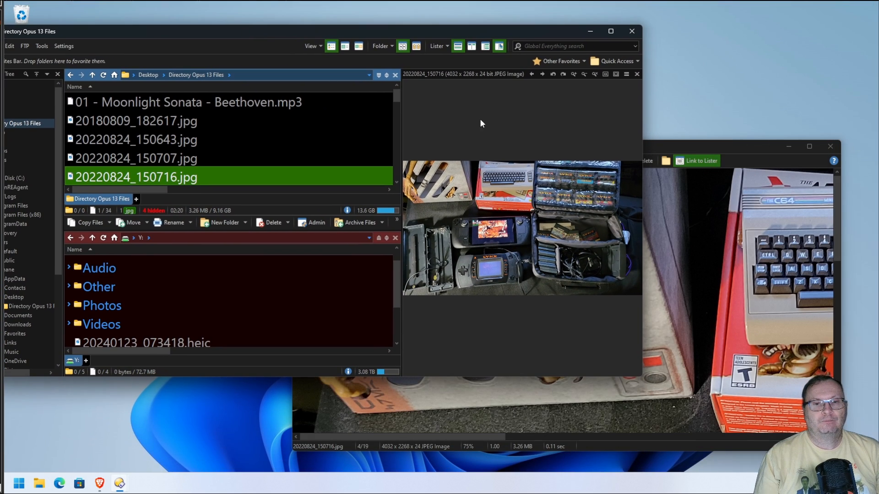
Select 20180809_182617.jpg, 20220824_150643.jpg and 20220824_150707.jpg one after another in the Lister to view each in the linked viewer
{"action": "left_click", "coordinate": [198, 120]}
{"action": "left_click", "coordinate": [186, 137]}
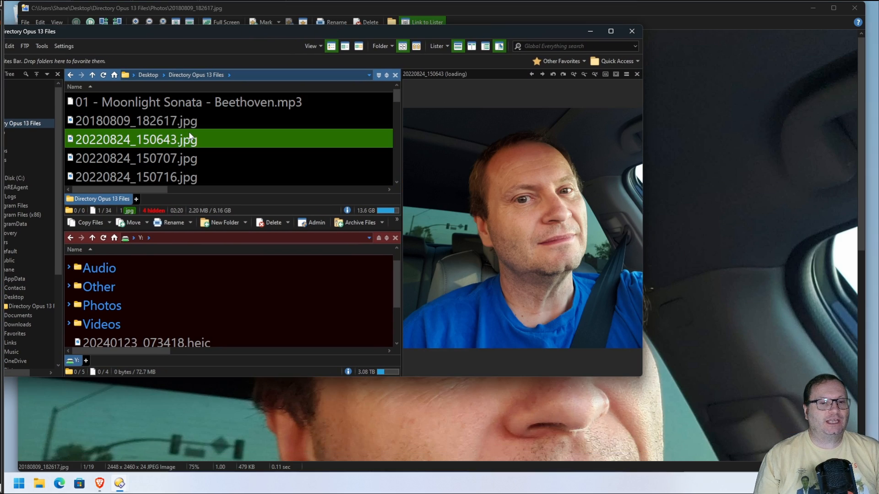
{"action": "left_click", "coordinate": [184, 148]}
Bring the linked image viewer to the front, restore its overlapping window and set its view size to 25%
{"action": "left_click", "coordinate": [428, 12]}
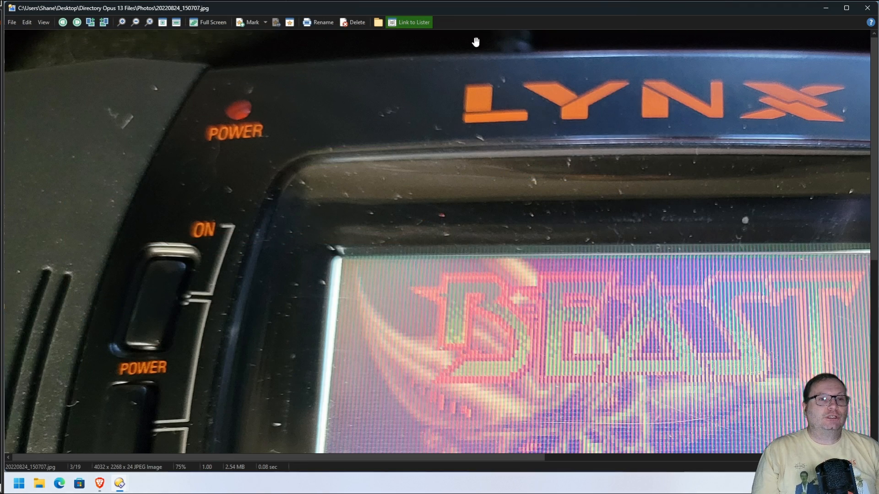
{"action": "double_click", "coordinate": [427, 11]}
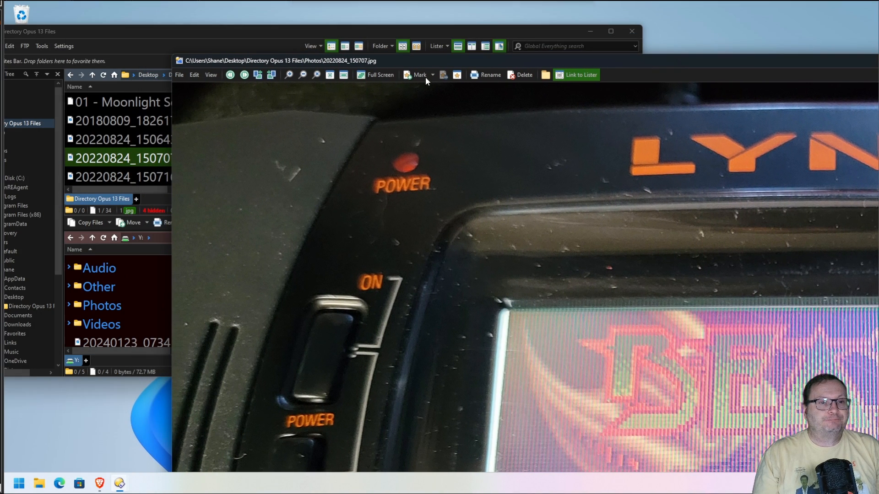
{"action": "left_click", "coordinate": [215, 73]}
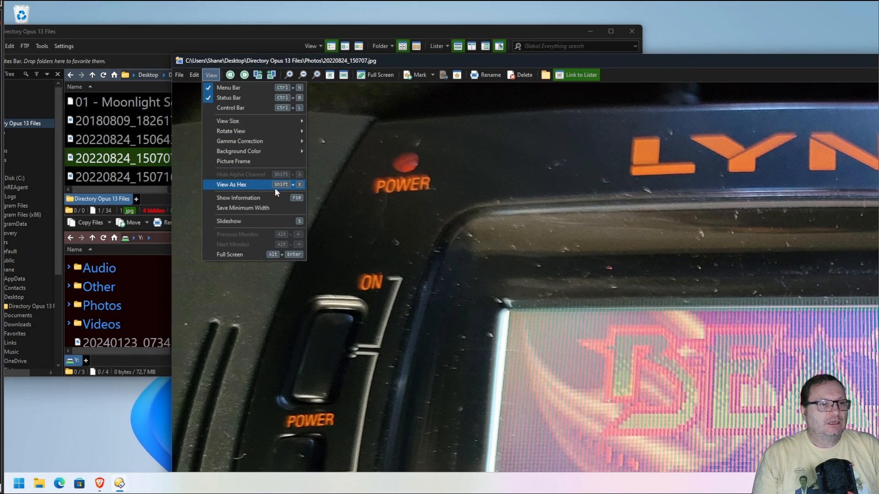
{"action": "mouse_move", "coordinate": [271, 123]}
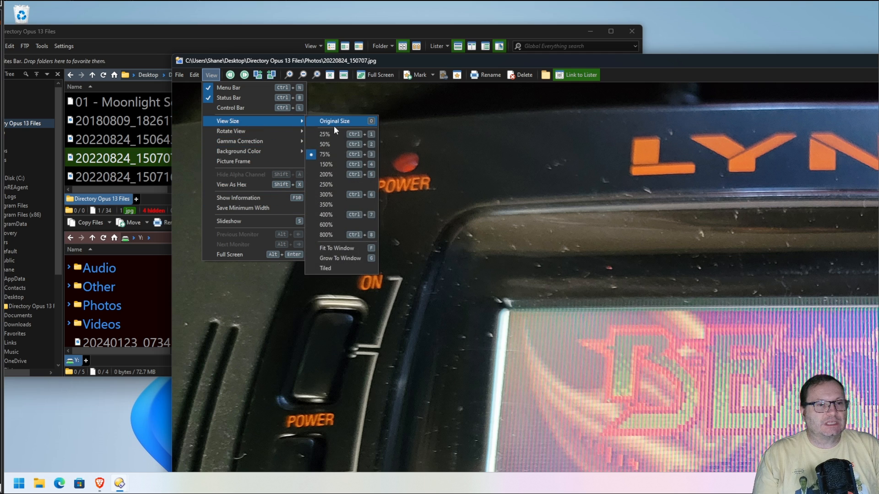
{"action": "left_click", "coordinate": [335, 136]}
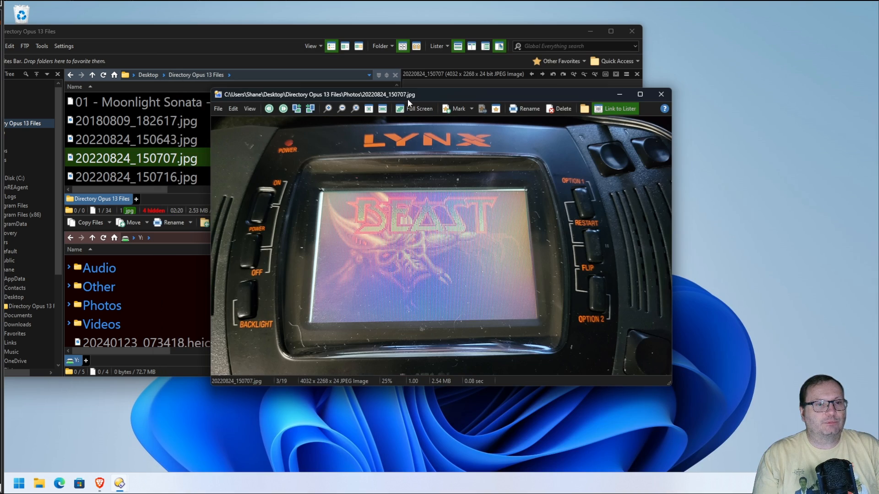
Reposition the viewer and Lister windows so both are in view while selecting 20220824_150643.jpg and 20180809_182617.jpg
{"action": "left_click_drag", "start_coordinate": [407, 99], "coordinate": [580, 141]}
{"action": "left_click", "coordinate": [199, 140]}
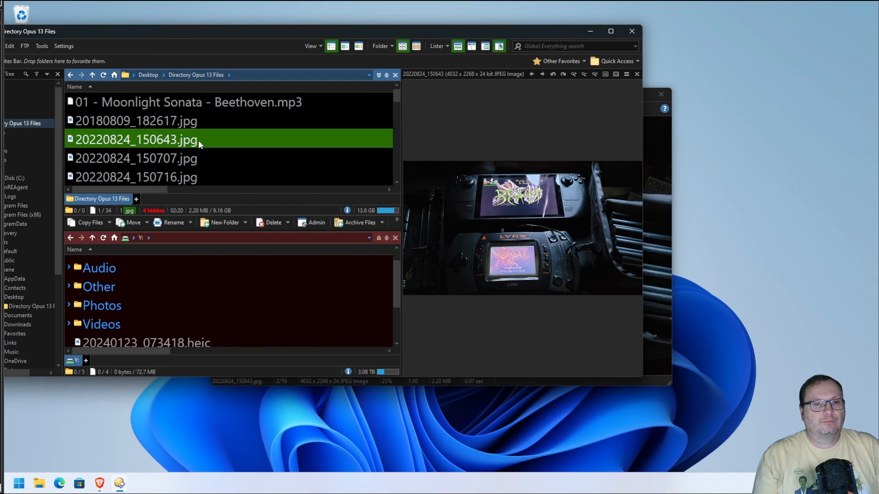
{"action": "left_click_drag", "start_coordinate": [509, 37], "coordinate": [506, 163]}
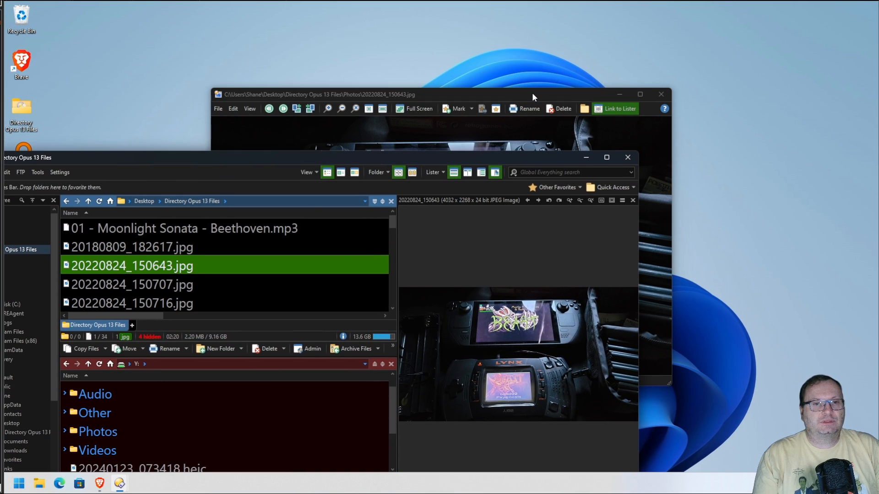
{"action": "left_click_drag", "start_coordinate": [532, 93], "coordinate": [739, 19]}
{"action": "left_click", "coordinate": [169, 247]}
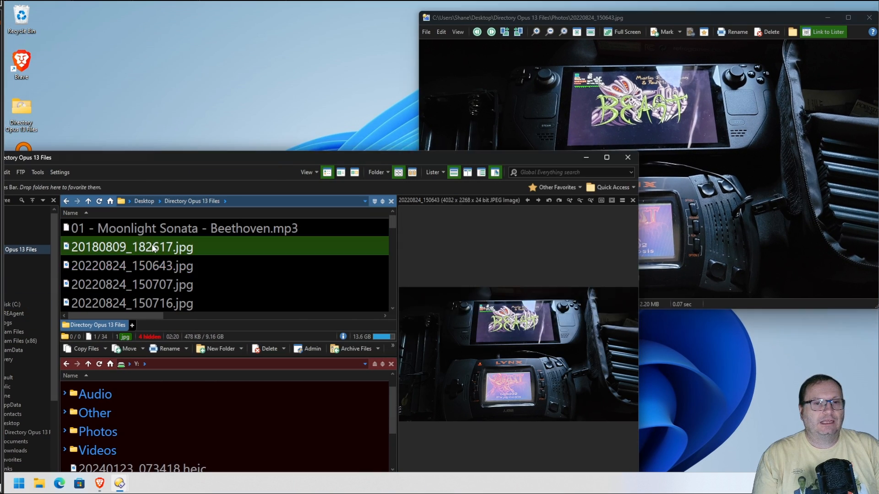
{"action": "left_click_drag", "start_coordinate": [227, 156], "coordinate": [359, 276]}
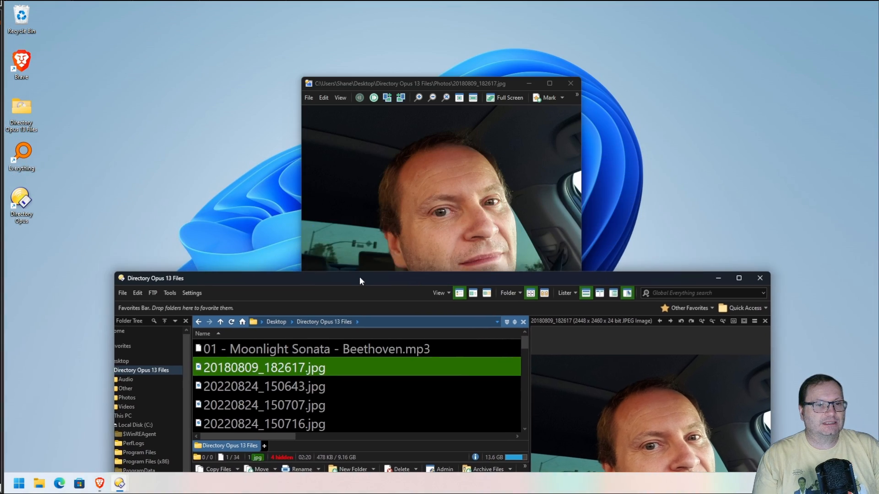
Select 20220824_150707.jpg in the Lister to display it in the linked viewer above
{"action": "left_click", "coordinate": [298, 347]}
{"action": "left_click", "coordinate": [296, 372]}
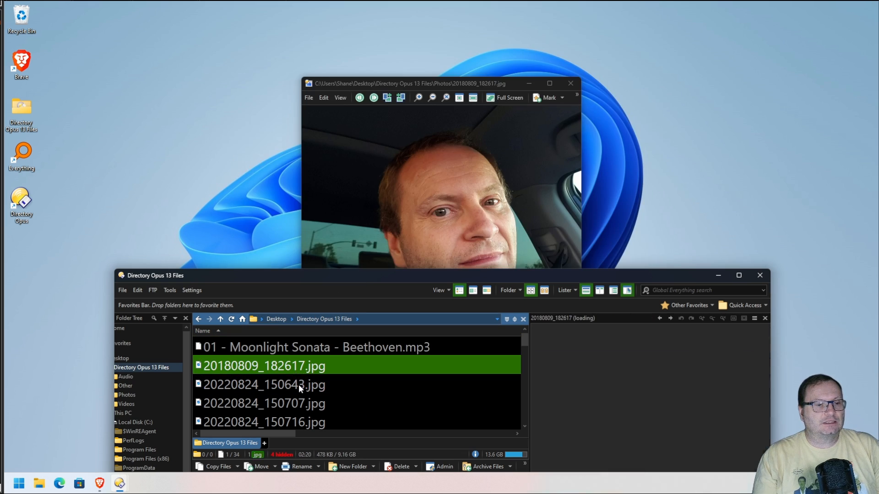
{"action": "left_click", "coordinate": [298, 399]}
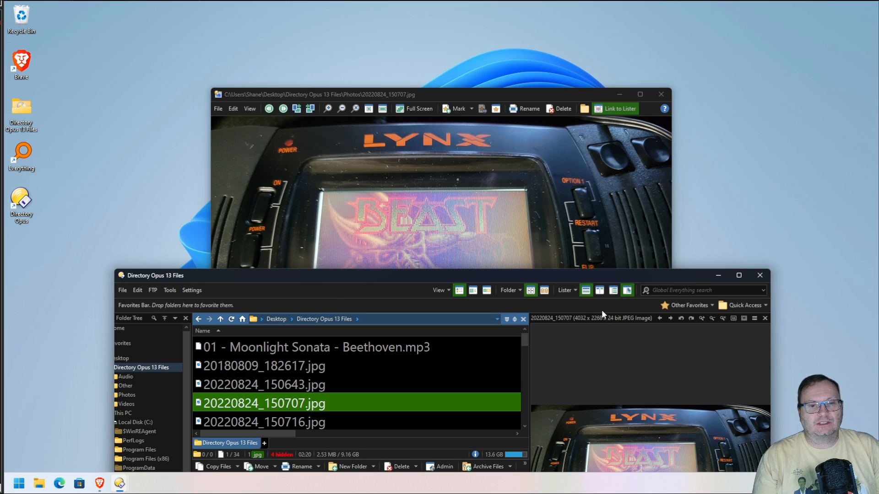
Hide the Lister's Viewer Pane, shift the Lister clear of the linked viewer and select 20180809_182617.jpg
{"action": "left_click", "coordinate": [627, 294]}
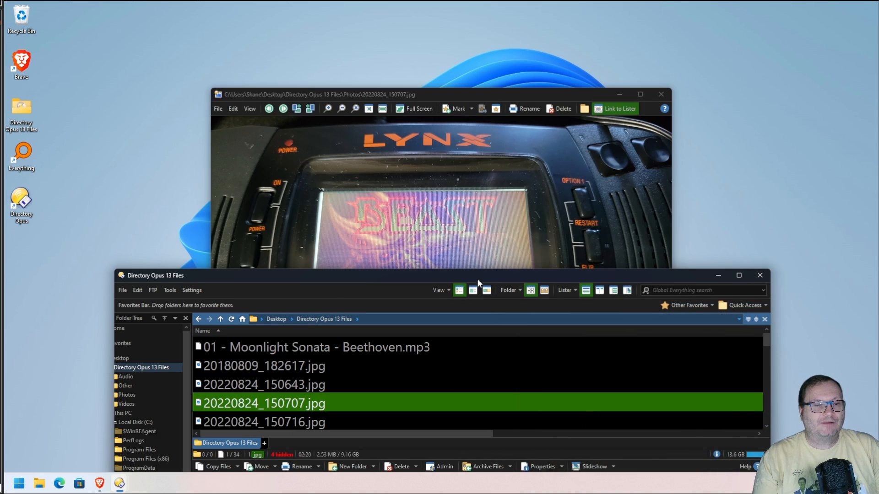
{"action": "left_click_drag", "start_coordinate": [477, 277], "coordinate": [523, 286]}
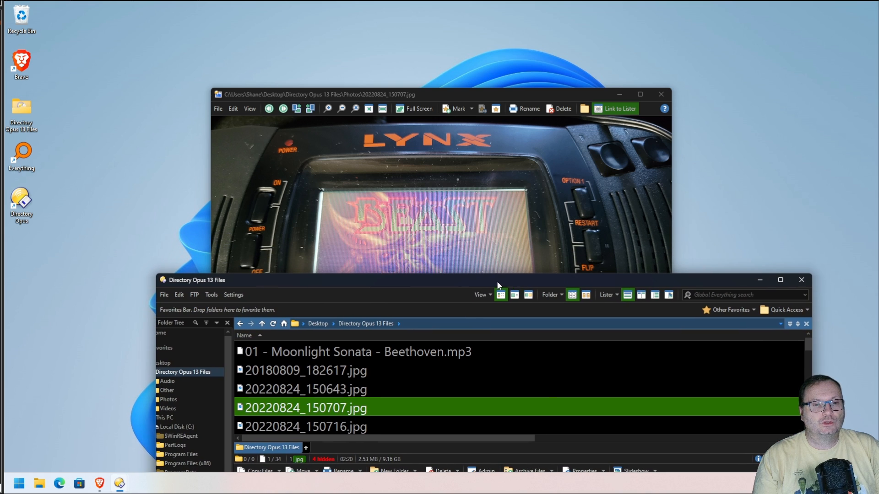
{"action": "left_click", "coordinate": [339, 373]}
Play baseus30000.mp4 in the standalone viewer, close the viewer and maximize the Lister
{"action": "scroll", "coordinate": [340, 381], "scroll_direction": "down", "scroll_amount": 3}
{"action": "left_click", "coordinate": [335, 406]}
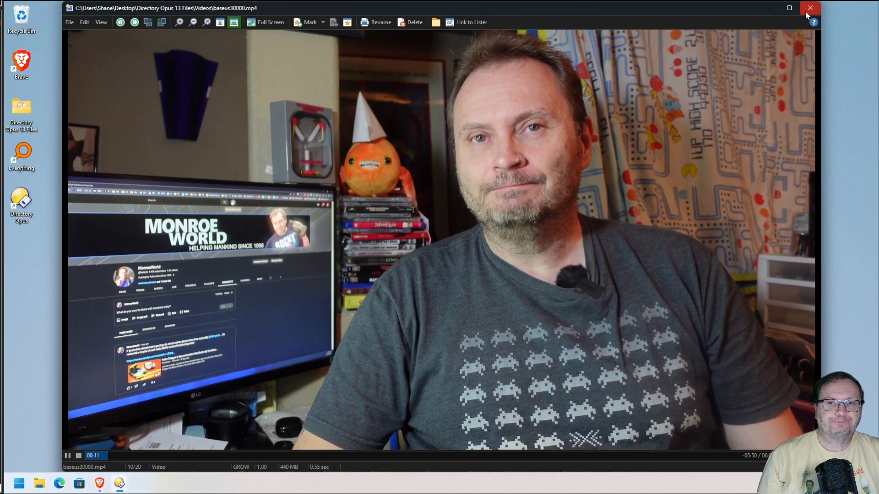
{"action": "left_click", "coordinate": [809, 8]}
{"action": "double_click", "coordinate": [390, 284]}
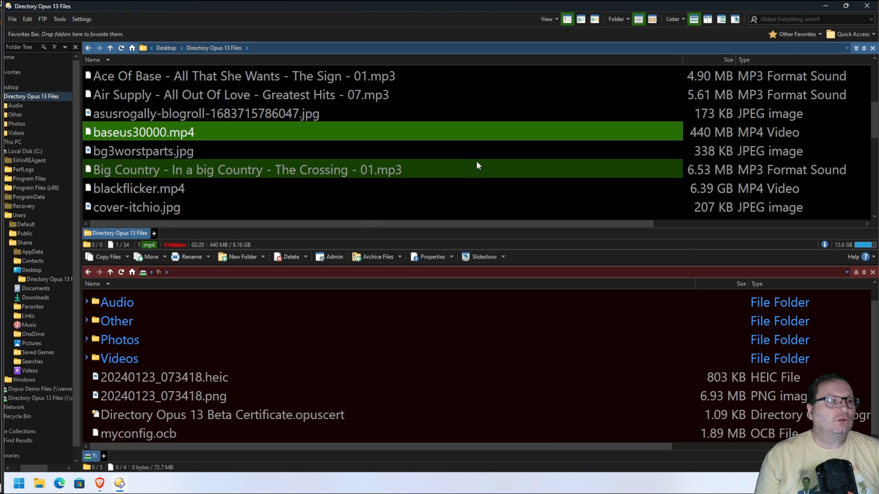
Return Directory Opus 13 Files to its normal folder listing and display its Photos subfolder as thumbnails
{"action": "scroll", "coordinate": [476, 161], "scroll_direction": "up", "scroll_amount": 5}
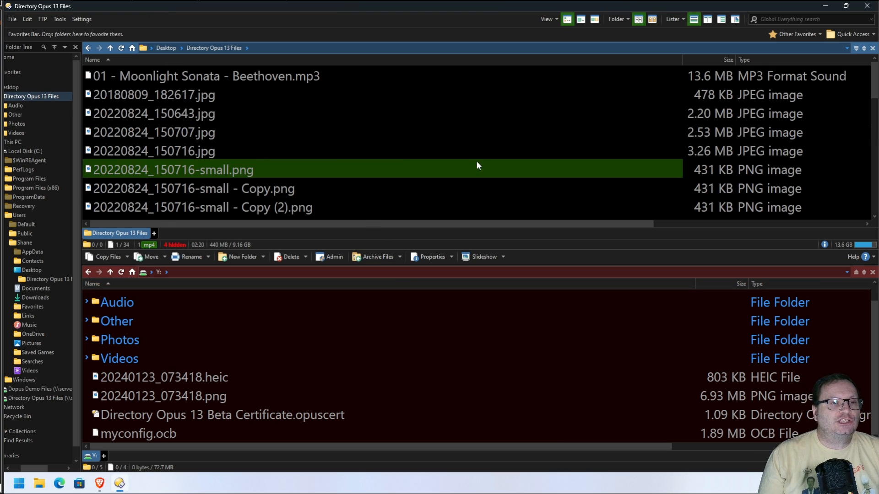
{"action": "left_click", "coordinate": [213, 48]}
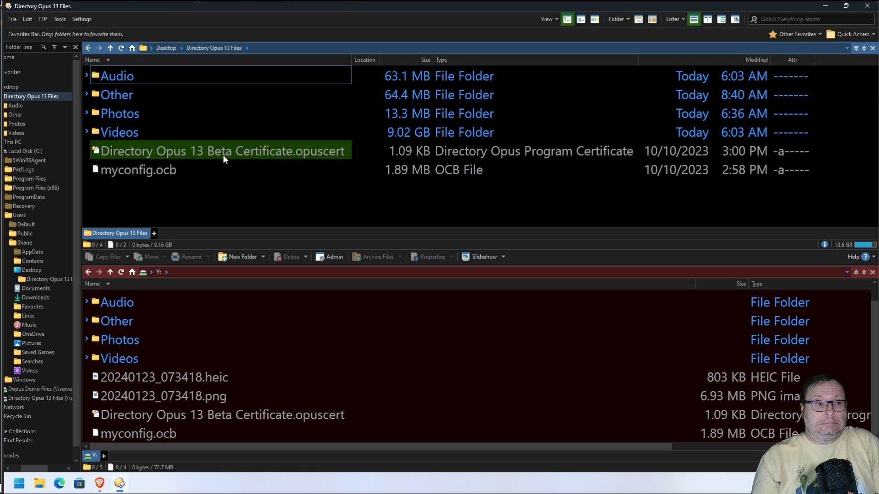
{"action": "double_click", "coordinate": [112, 114]}
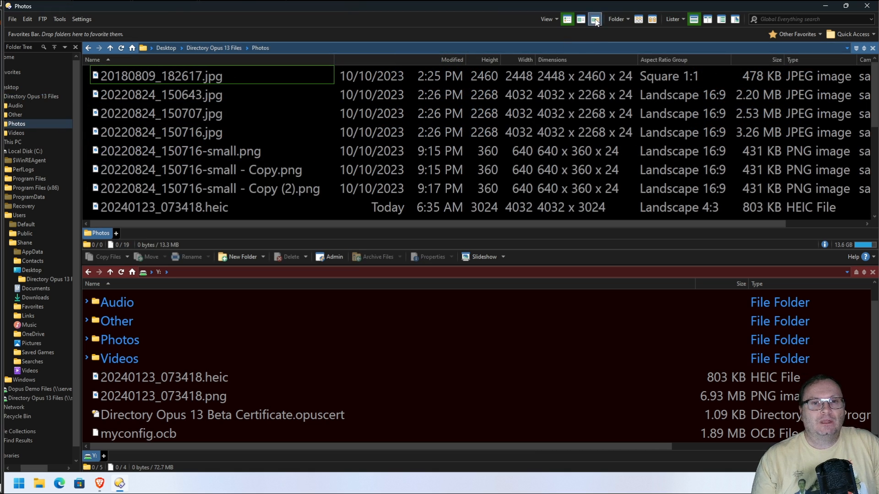
{"action": "left_click", "coordinate": [595, 20]}
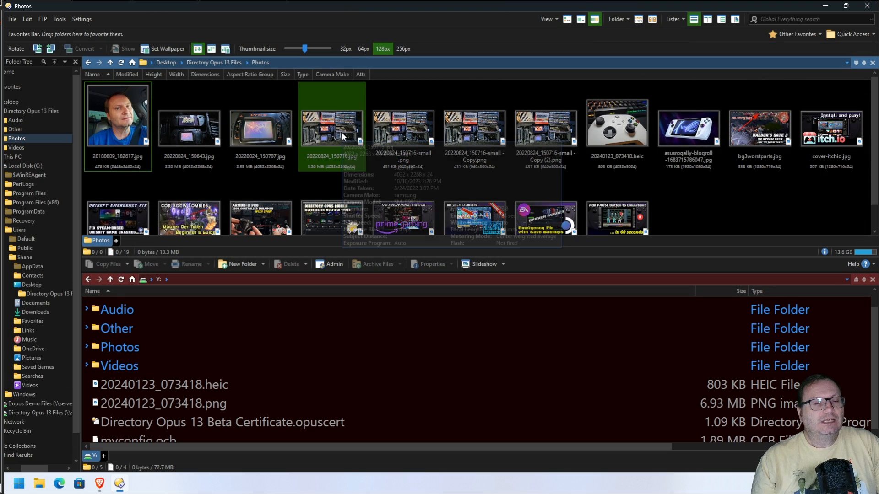
Examine the info tips of several photo thumbnails for their dimensions, dates and camera details
{"action": "mouse_move", "coordinate": [398, 128]}
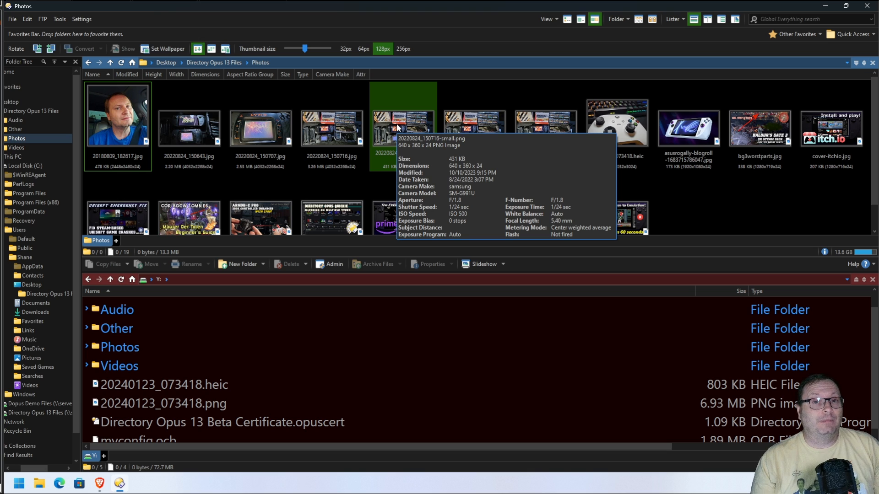
{"action": "mouse_move", "coordinate": [681, 125]}
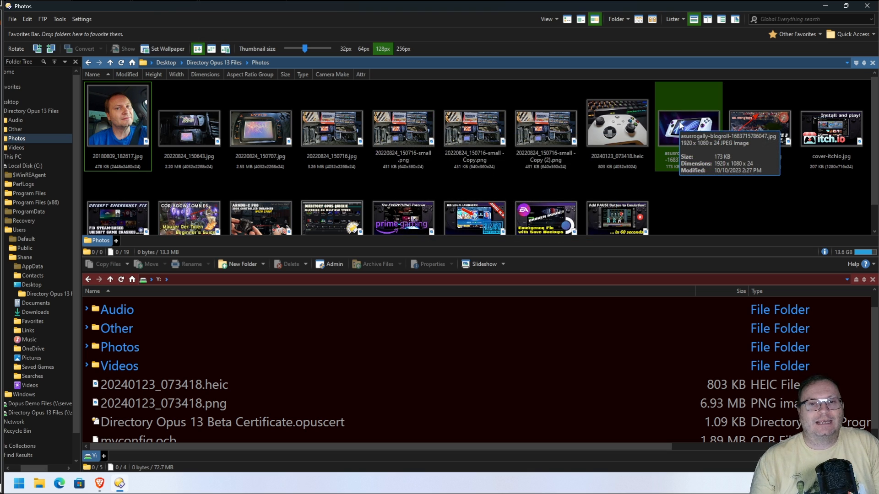
{"action": "mouse_move", "coordinate": [536, 133]}
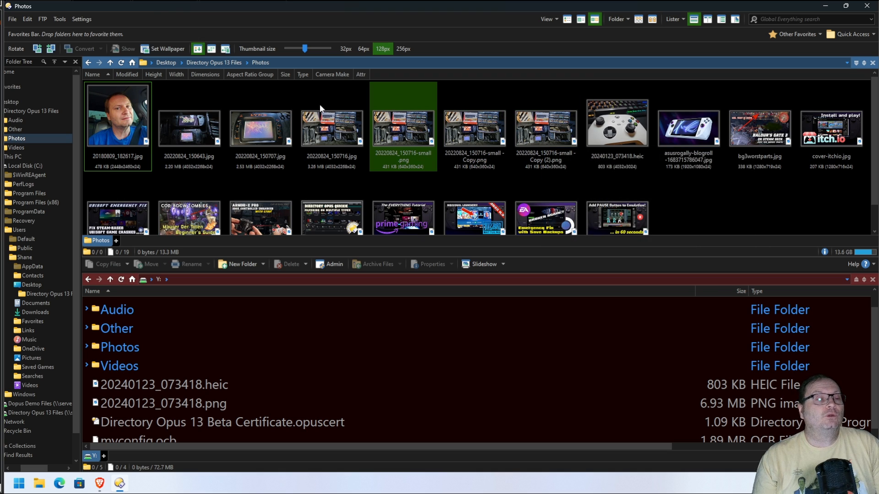
{"action": "mouse_move", "coordinate": [114, 103]}
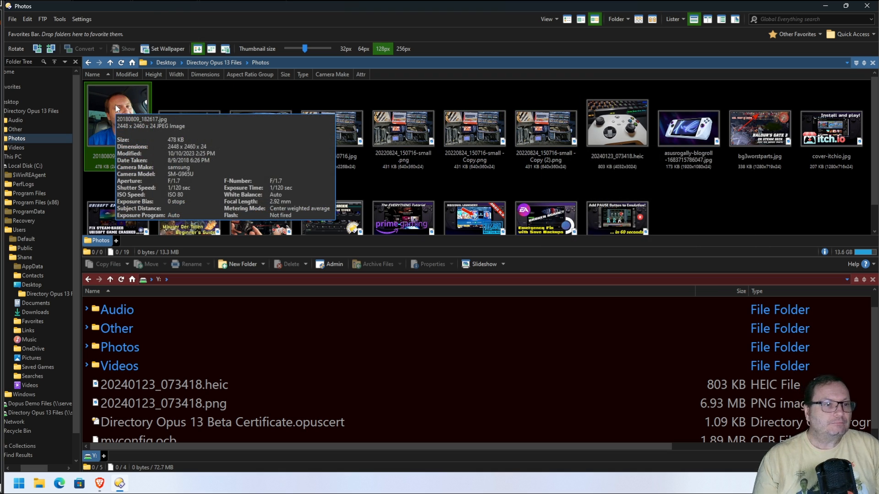
Locate where 20180809_182617.jpg was taken in Google Maps and close the browser window
{"action": "right_click", "coordinate": [116, 106]}
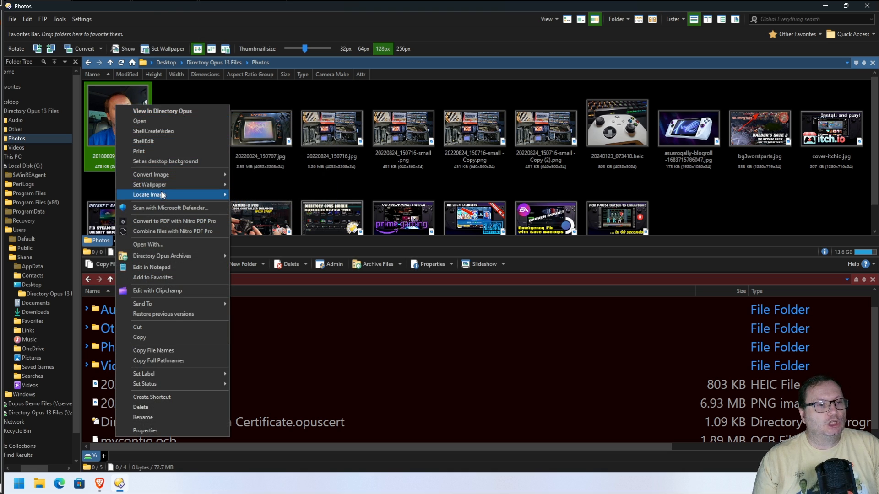
{"action": "mouse_move", "coordinate": [162, 196]}
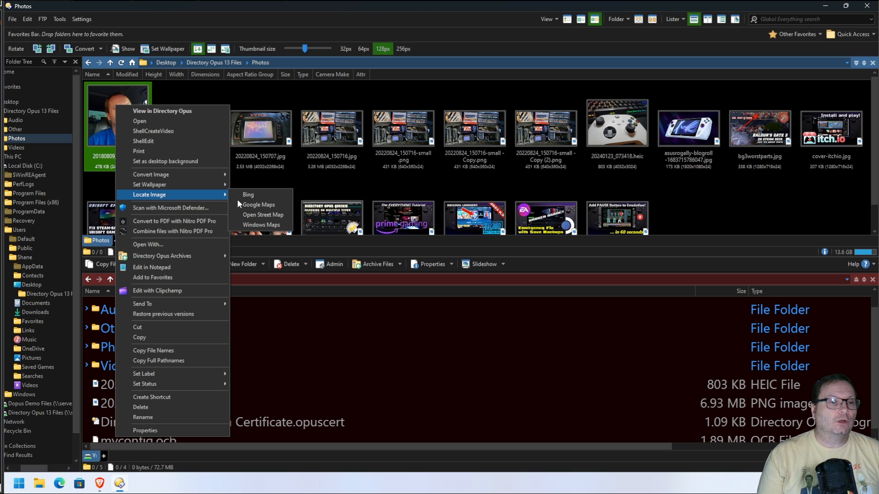
{"action": "left_click", "coordinate": [272, 209]}
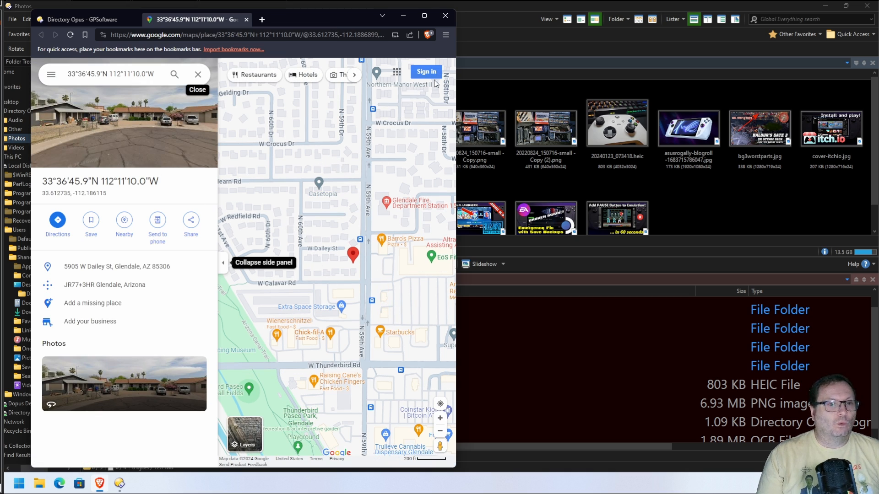
{"action": "left_click", "coordinate": [446, 16]}
Locate where 20220824_150716.jpg was taken in Google Maps
{"action": "right_click", "coordinate": [342, 118]}
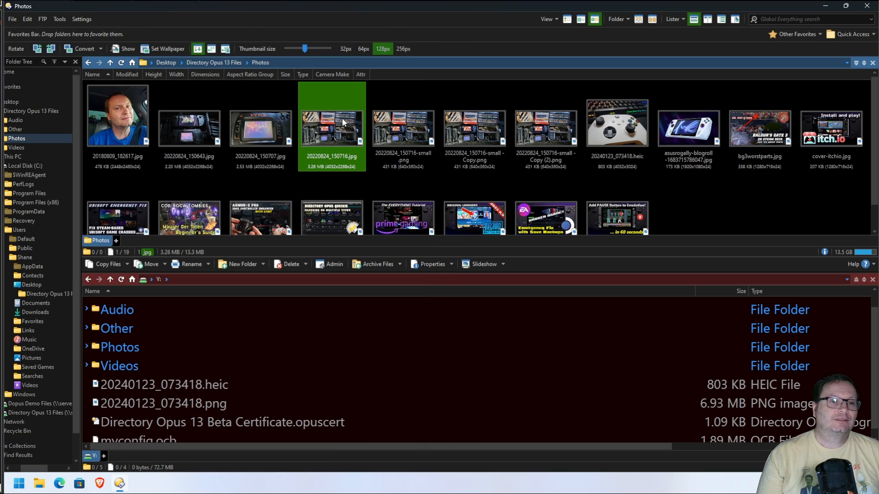
{"action": "mouse_move", "coordinate": [380, 209]}
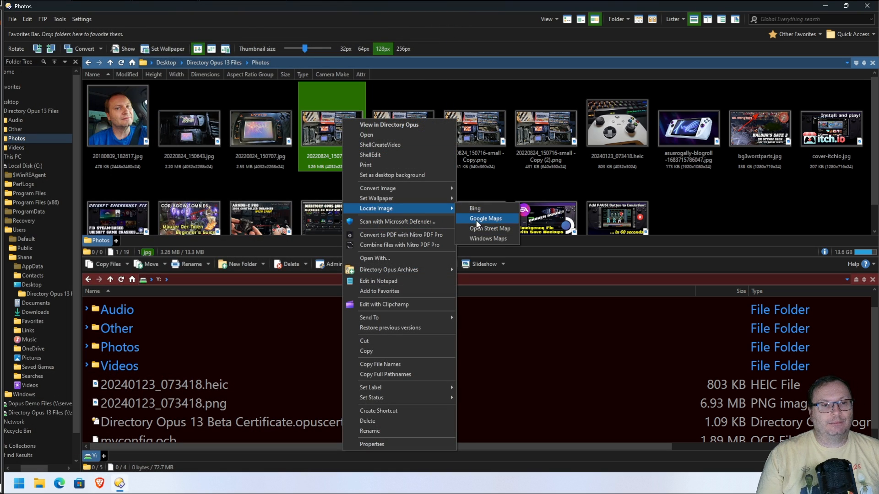
{"action": "left_click", "coordinate": [498, 219]}
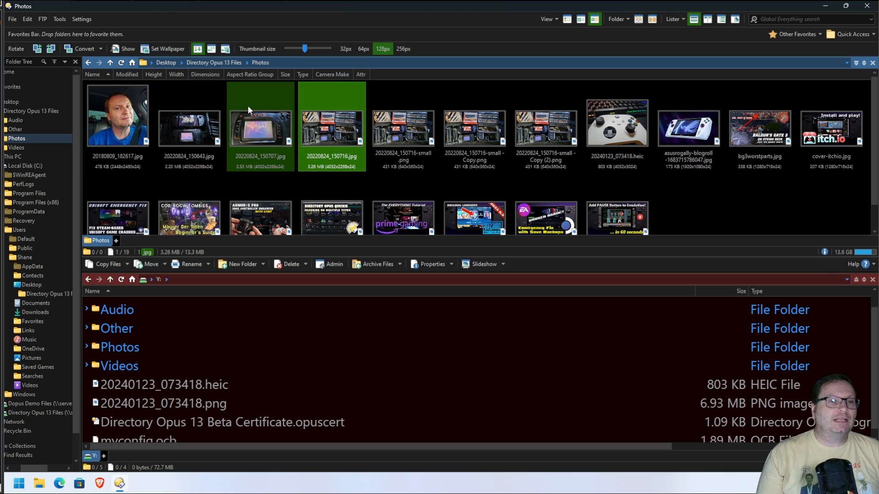
Switch the Photos folder back to the details list and open 20240123_073418.heic in the standalone viewer
{"action": "left_click", "coordinate": [567, 19]}
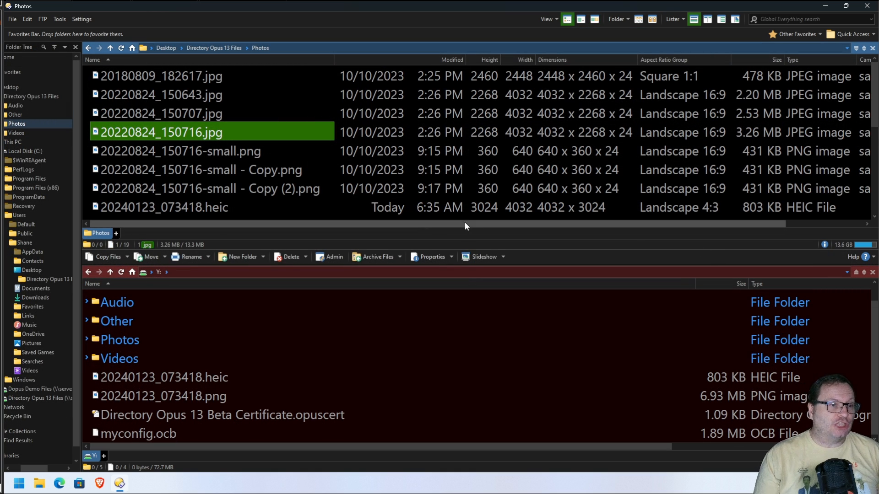
{"action": "mouse_move", "coordinate": [313, 119]}
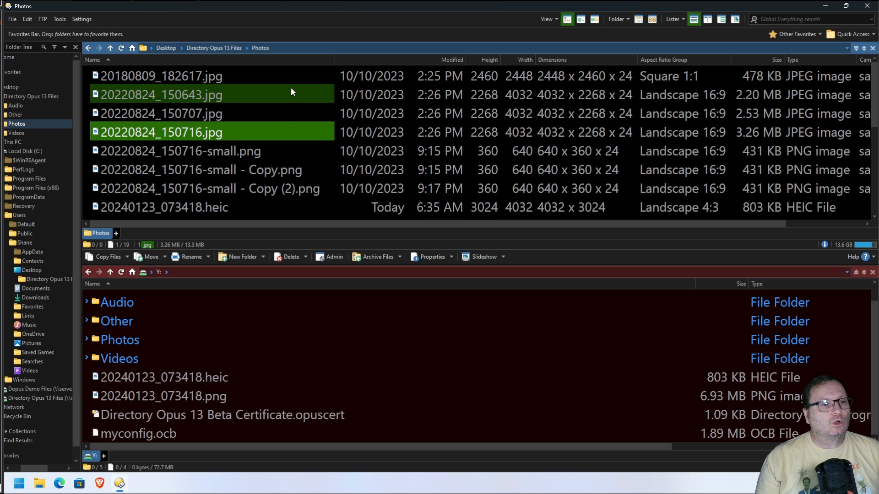
{"action": "scroll", "coordinate": [290, 87], "scroll_direction": "down", "scroll_amount": 1}
{"action": "mouse_move", "coordinate": [207, 152]}
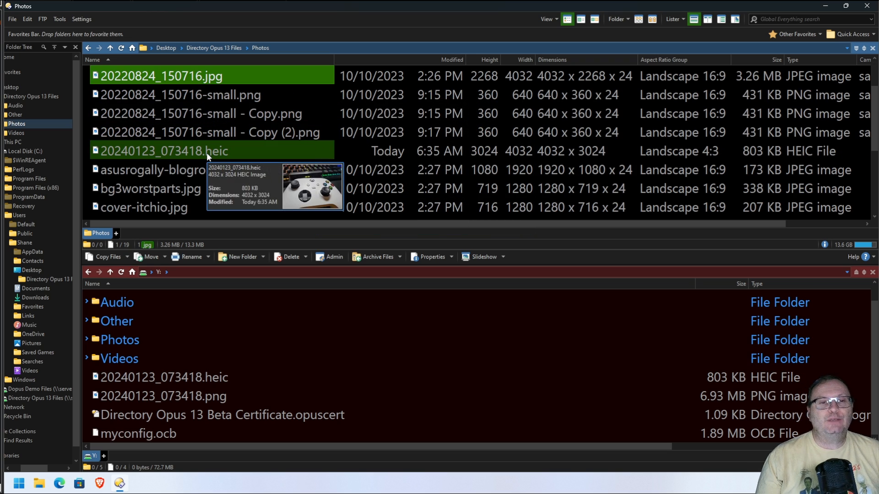
{"action": "left_click", "coordinate": [207, 153]}
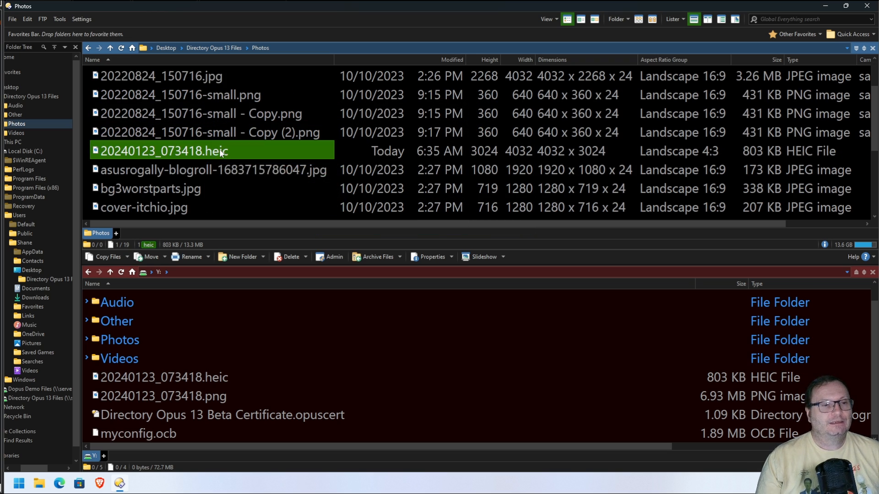
{"action": "double_click", "coordinate": [219, 151]}
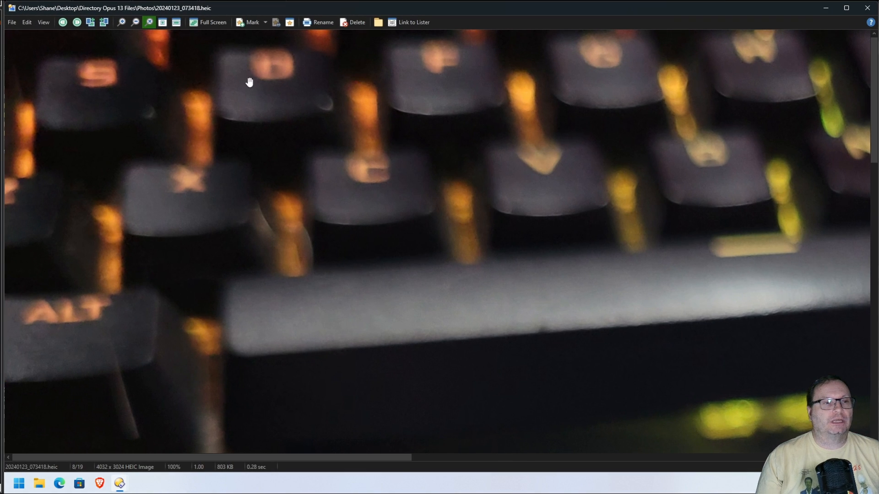
Close the viewer and examine the info tip of 20240123_073418.heic in the details list and in thumbnails view
{"action": "left_click", "coordinate": [214, 23]}
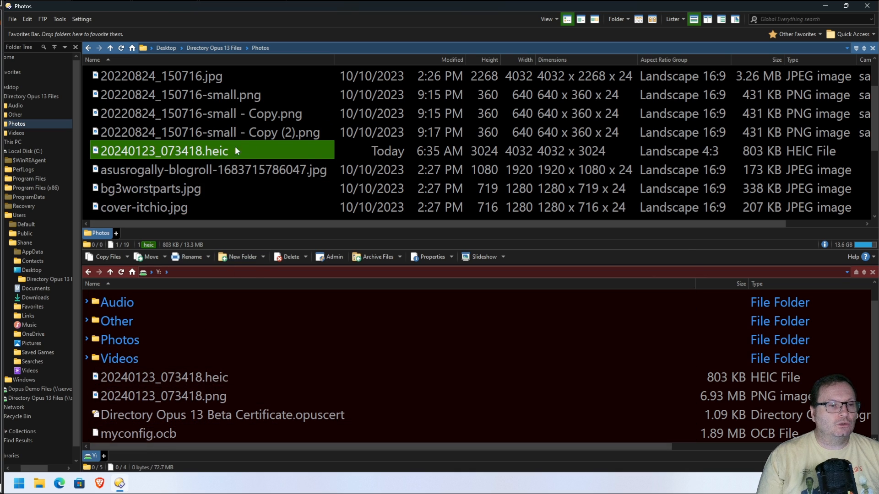
{"action": "mouse_move", "coordinate": [211, 153]}
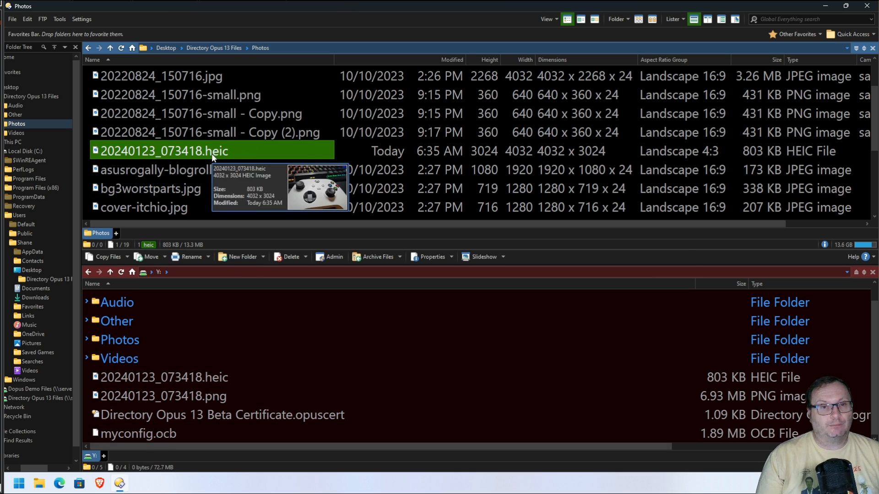
{"action": "left_click", "coordinate": [595, 19]}
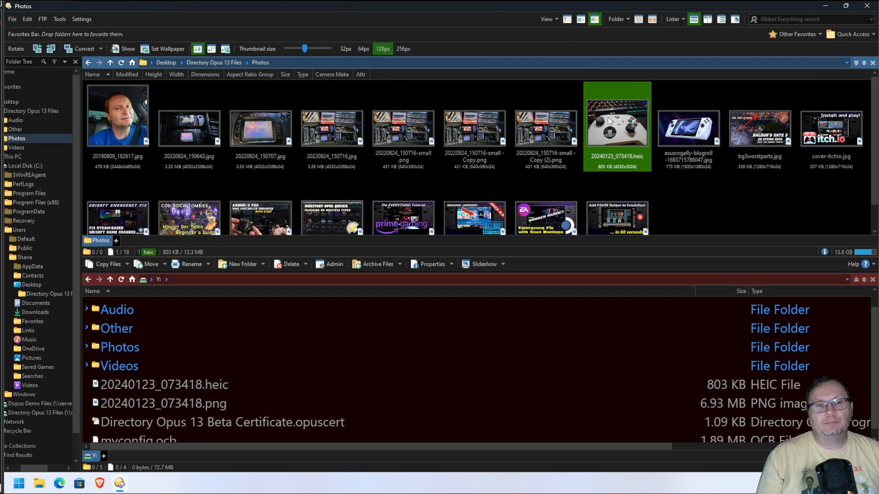
{"action": "left_click", "coordinate": [720, 206]}
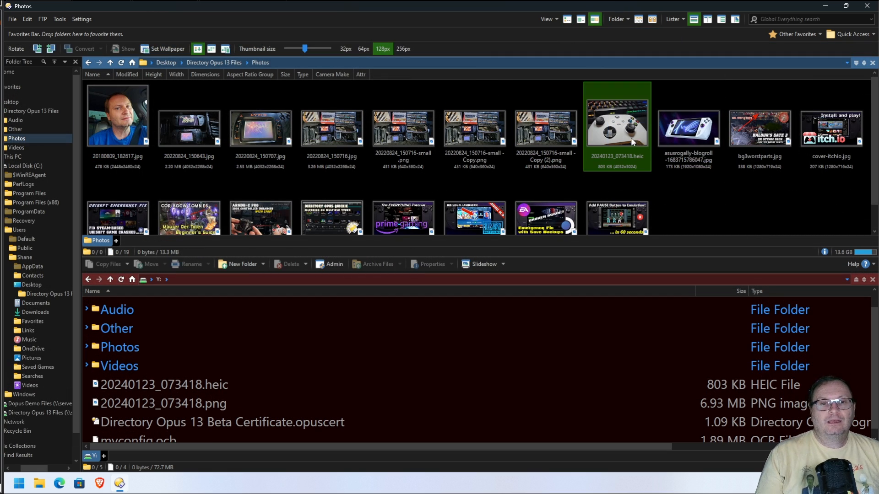
{"action": "mouse_move", "coordinate": [623, 137]}
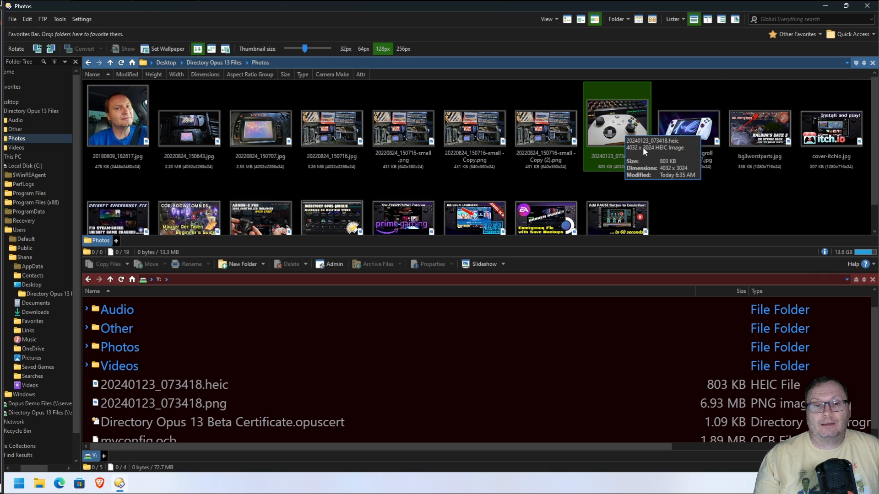
Return the Photos folder to the details list and convert 20240123_073418.heic to JPG
{"action": "left_click", "coordinate": [568, 19]}
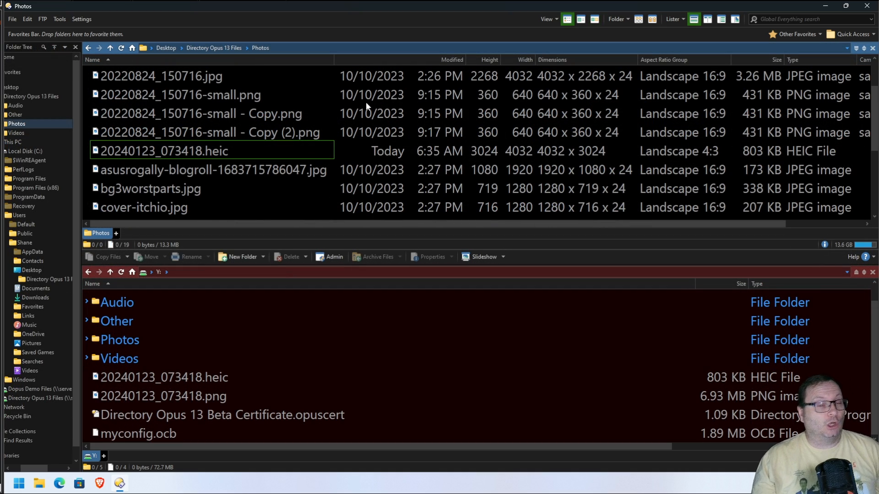
{"action": "right_click", "coordinate": [209, 153]}
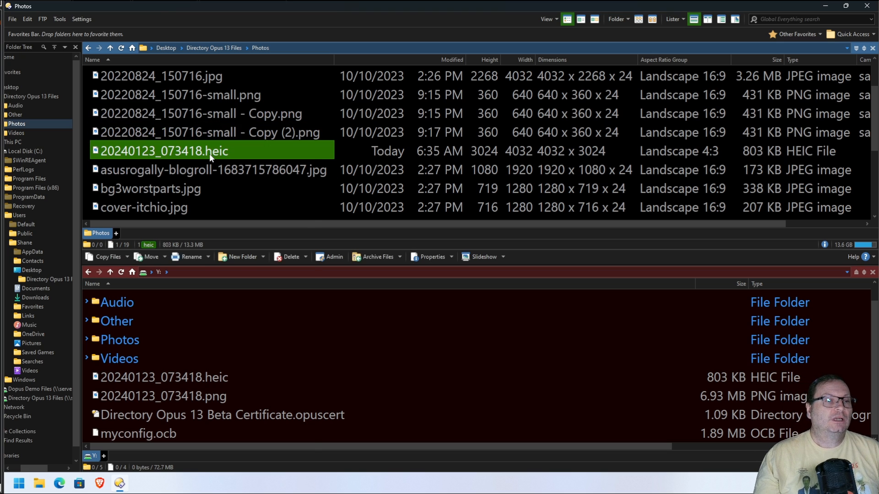
{"action": "mouse_move", "coordinate": [256, 227]}
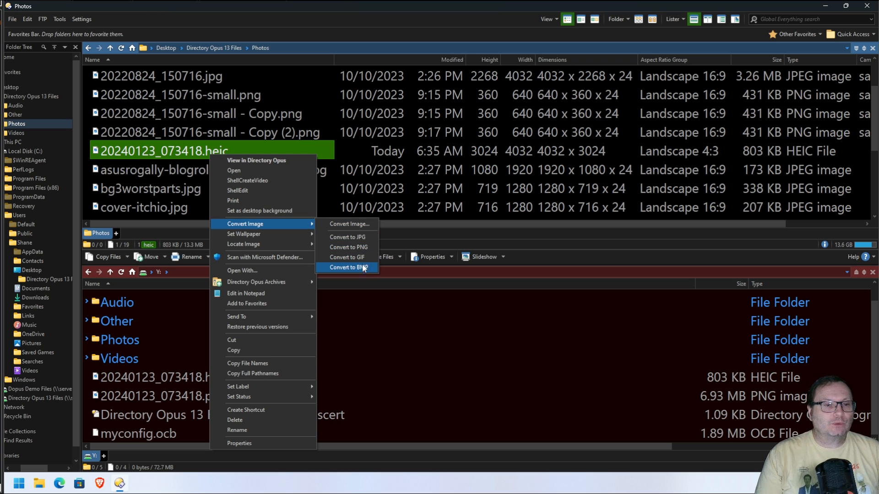
{"action": "left_click", "coordinate": [362, 237]}
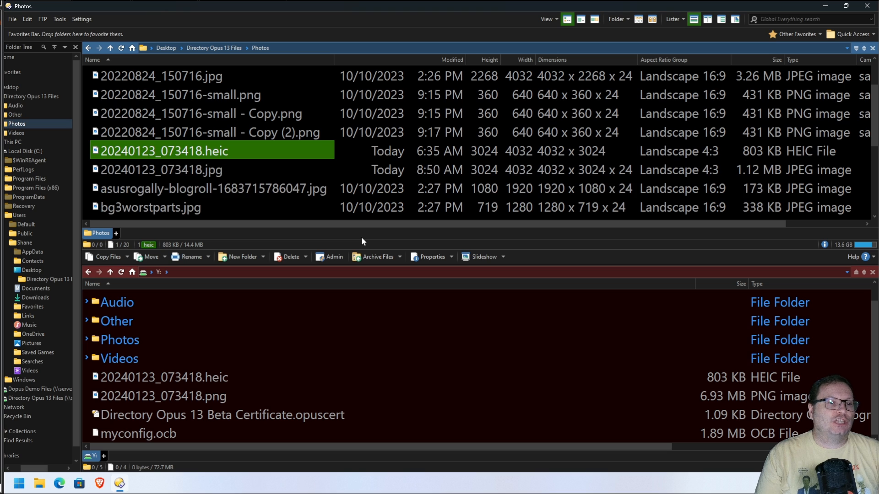
View the converted 20240123_073418.jpg in the standalone viewer at 50% zoom and close it
{"action": "left_click", "coordinate": [213, 171]}
{"action": "double_click", "coordinate": [213, 171]}
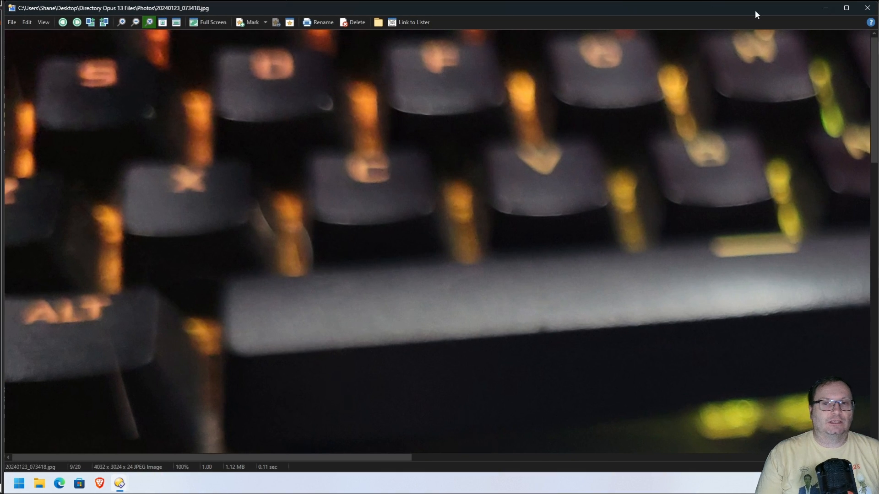
{"action": "left_click", "coordinate": [135, 22]}
{"action": "left_click", "coordinate": [136, 23]}
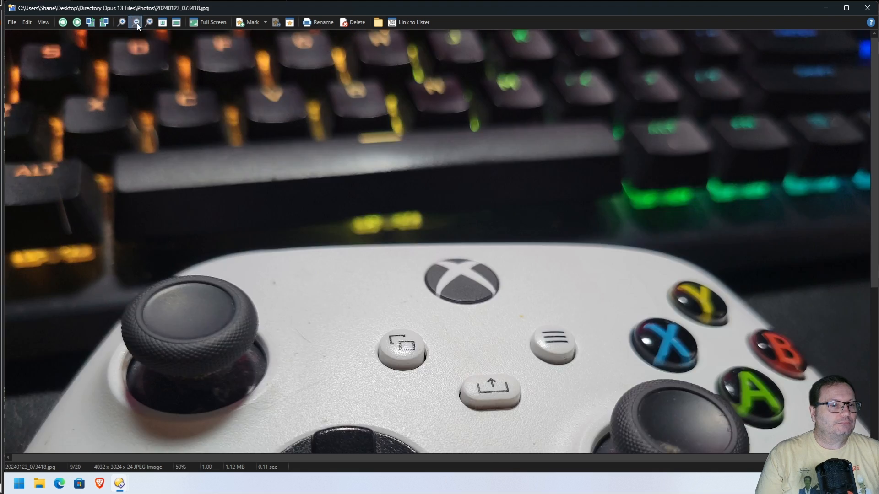
{"action": "key", "text": "Escape"}
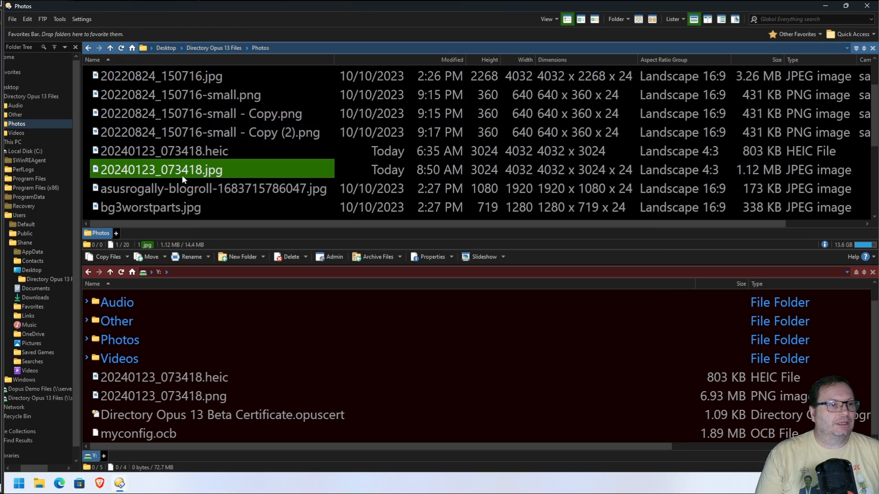
Reopen 20240123_073418.jpg in the standalone viewer, zoom out to 25%, and close the viewer
{"action": "double_click", "coordinate": [182, 172]}
{"action": "left_click", "coordinate": [135, 21]}
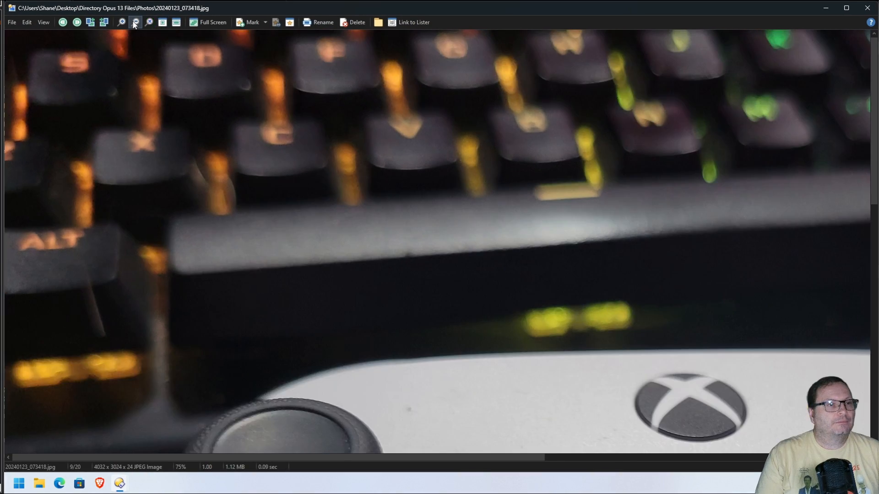
{"action": "left_click", "coordinate": [136, 22]}
{"action": "left_click", "coordinate": [136, 22]}
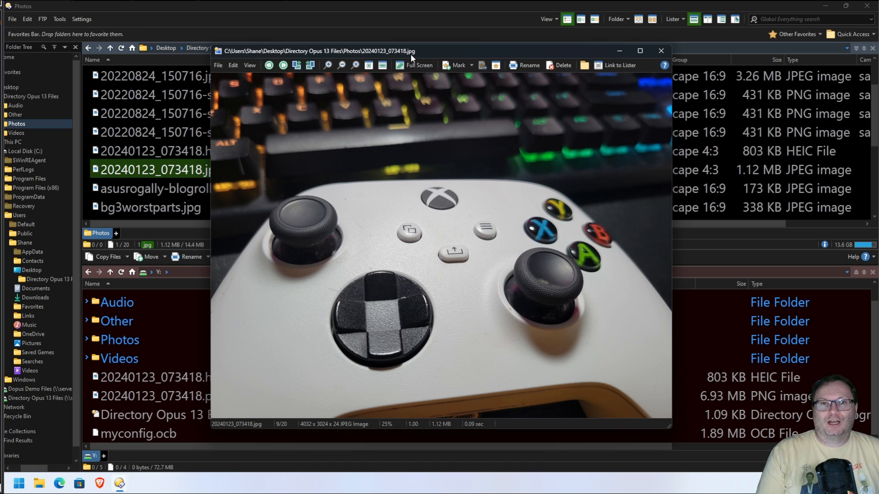
{"action": "left_click", "coordinate": [661, 51]}
Select the three 20220824_150716-small PNG files and open the Image Conversion dialog for them
{"action": "left_click", "coordinate": [282, 151]}
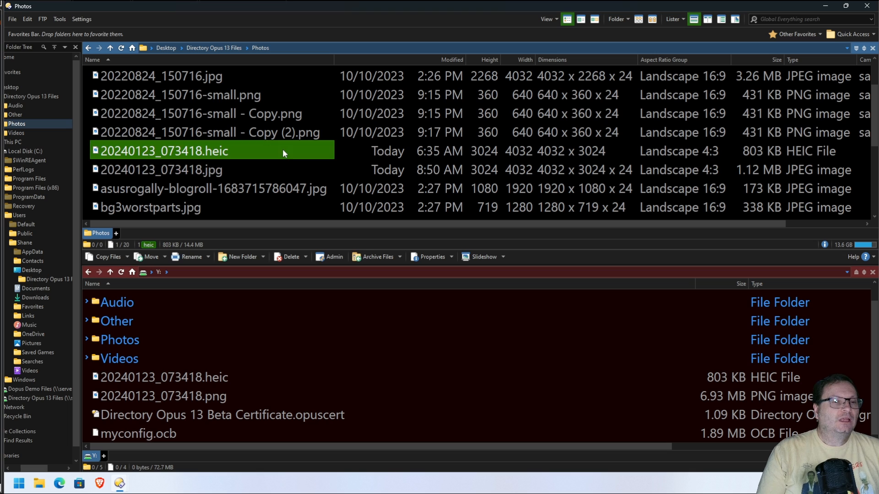
{"action": "mouse_move", "coordinate": [297, 95]}
{"action": "left_mouse_down"}
{"action": "mouse_move", "coordinate": [311, 89]}
{"action": "mouse_move", "coordinate": [220, 136]}
{"action": "mouse_move", "coordinate": [298, 91]}
{"action": "left_mouse_up"}
{"action": "left_click_drag", "start_coordinate": [332, 135], "coordinate": [238, 104]}
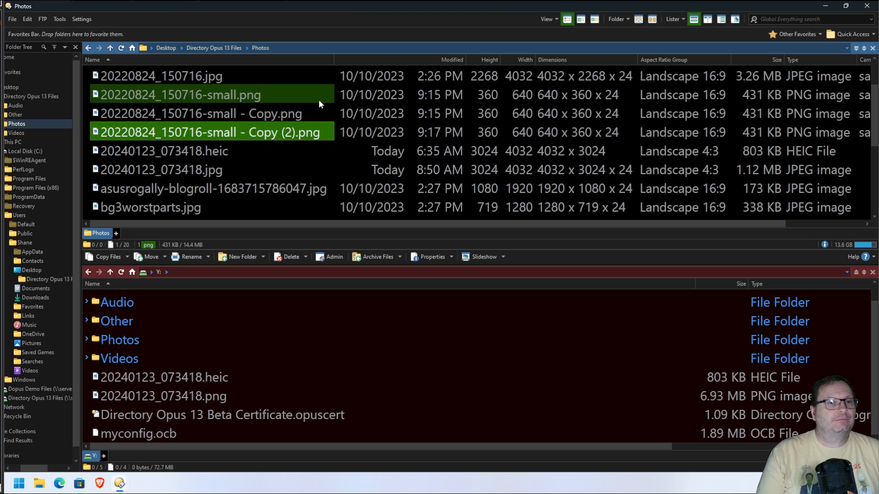
{"action": "left_click_drag", "start_coordinate": [318, 100], "coordinate": [298, 127]}
{"action": "right_click", "coordinate": [298, 126]}
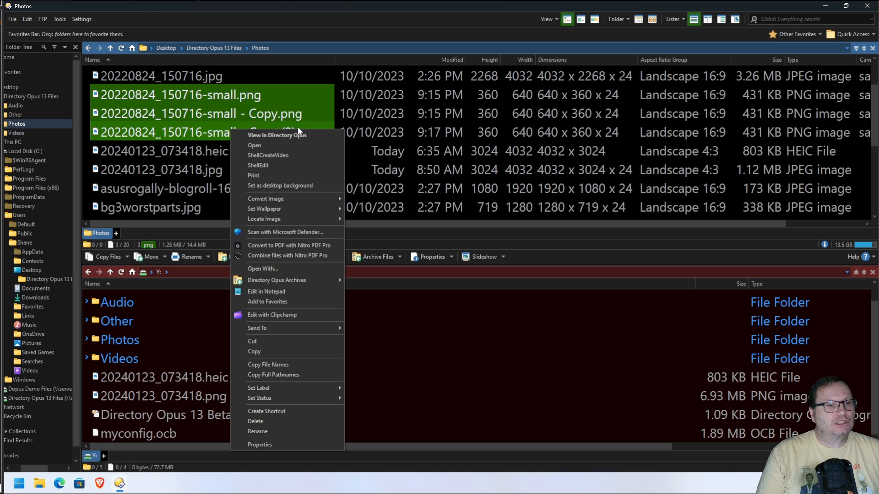
{"action": "mouse_move", "coordinate": [280, 199]}
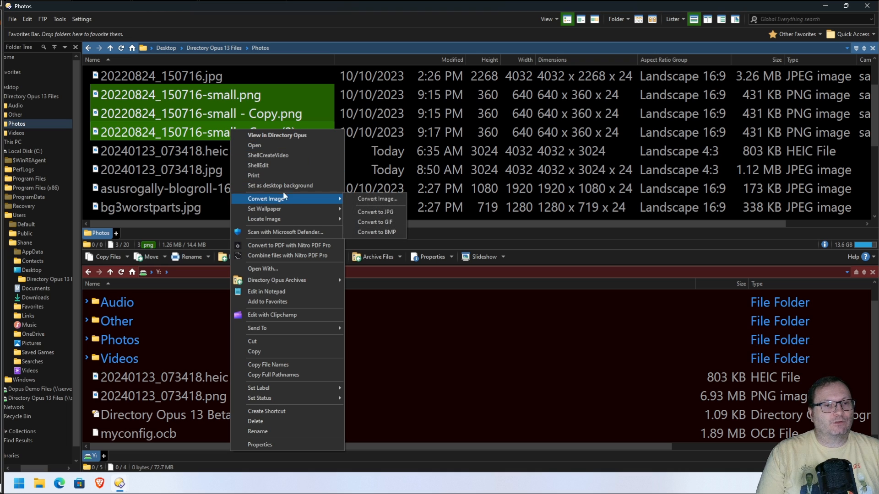
{"action": "left_click", "coordinate": [387, 199]}
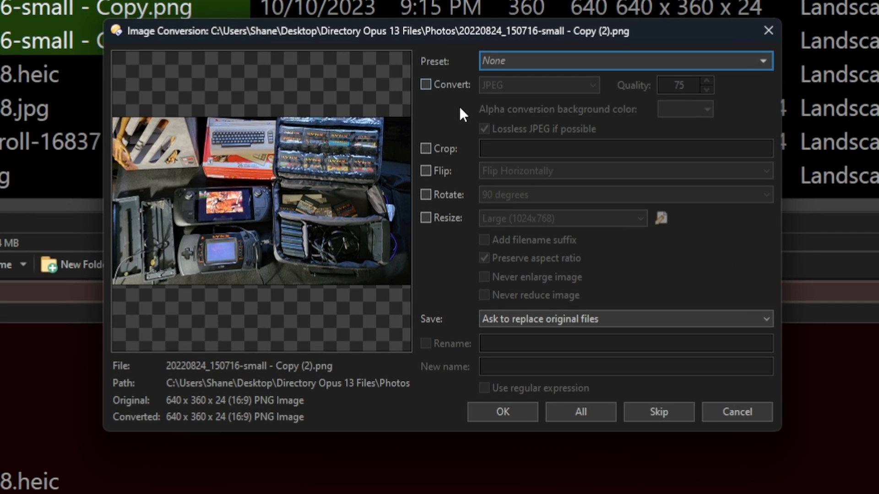
{"action": "left_click", "coordinate": [606, 57]}
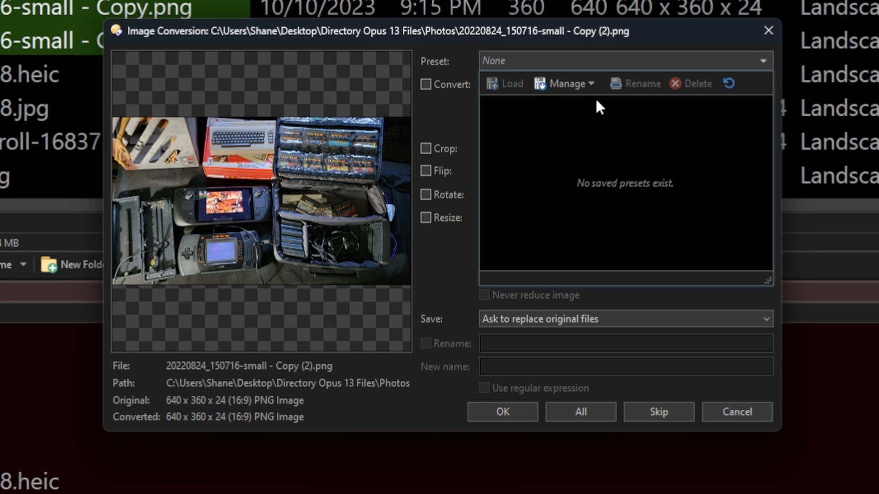
{"action": "left_click", "coordinate": [567, 84]}
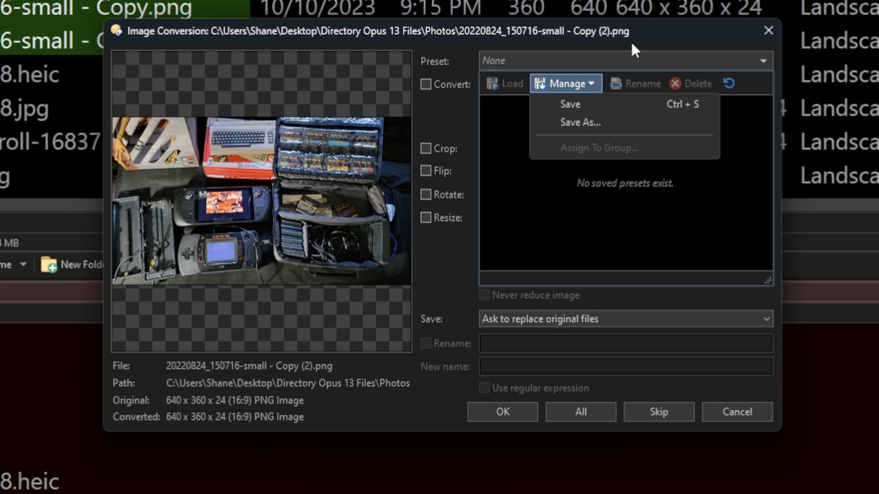
{"action": "left_click", "coordinate": [652, 36]}
Enable conversion to JPEG at quality 90 and resizing to Small (640x480)
{"action": "left_click", "coordinate": [429, 85]}
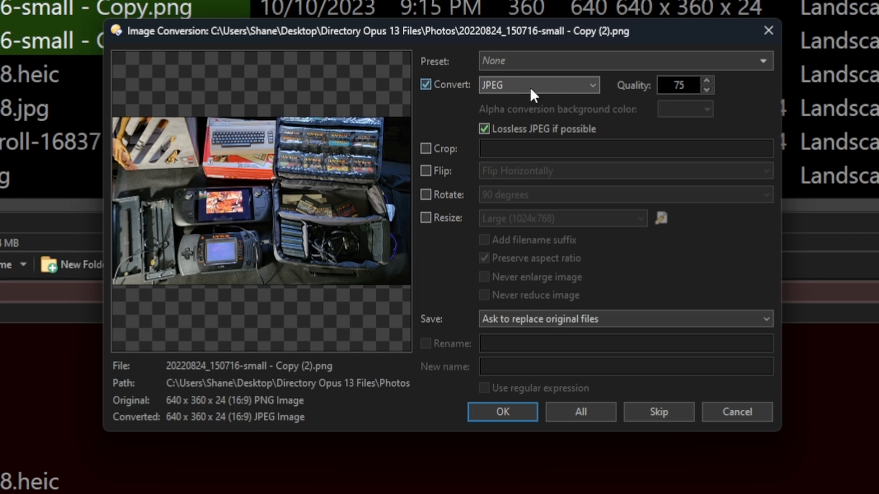
{"action": "double_click", "coordinate": [683, 86]}
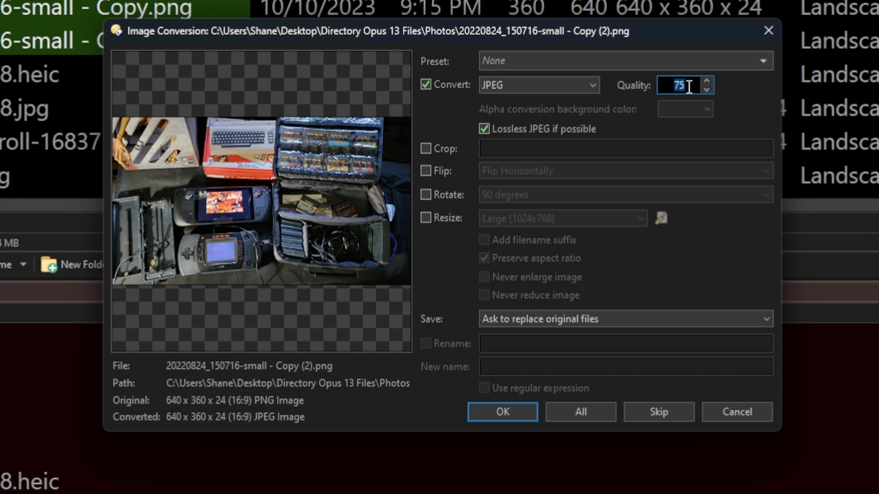
{"action": "type", "text": "90"}
{"action": "left_click", "coordinate": [425, 218]}
{"action": "left_click", "coordinate": [600, 220]}
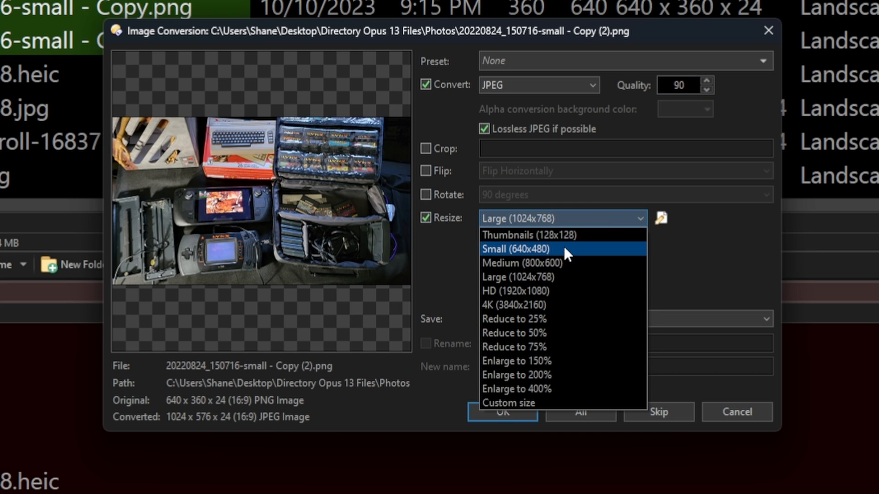
{"action": "left_click", "coordinate": [564, 248]}
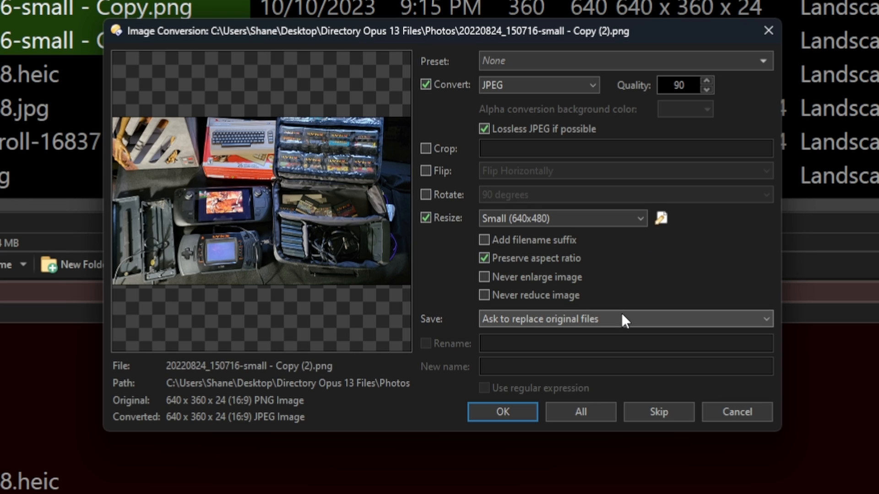
Set the converted images to save to the destination folder, leaving the rename option disabled
{"action": "left_click", "coordinate": [594, 320]}
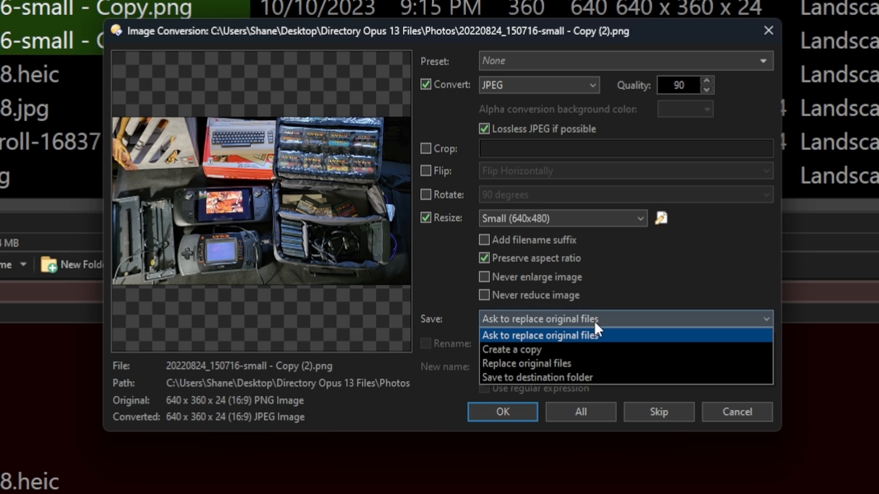
{"action": "left_click", "coordinate": [567, 377]}
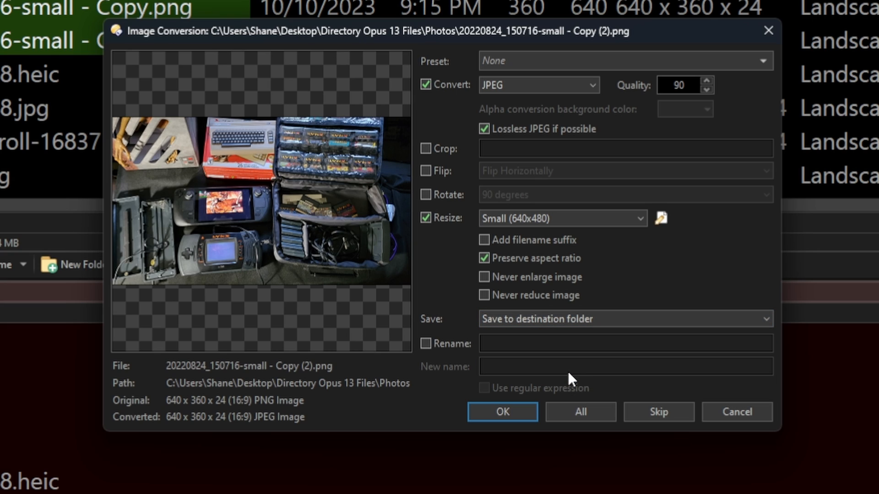
{"action": "left_click", "coordinate": [431, 342]}
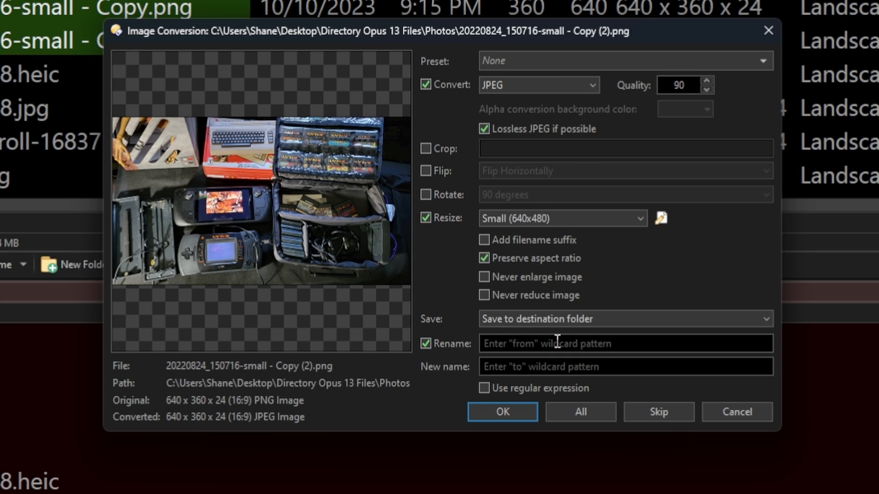
{"action": "left_click", "coordinate": [426, 344]}
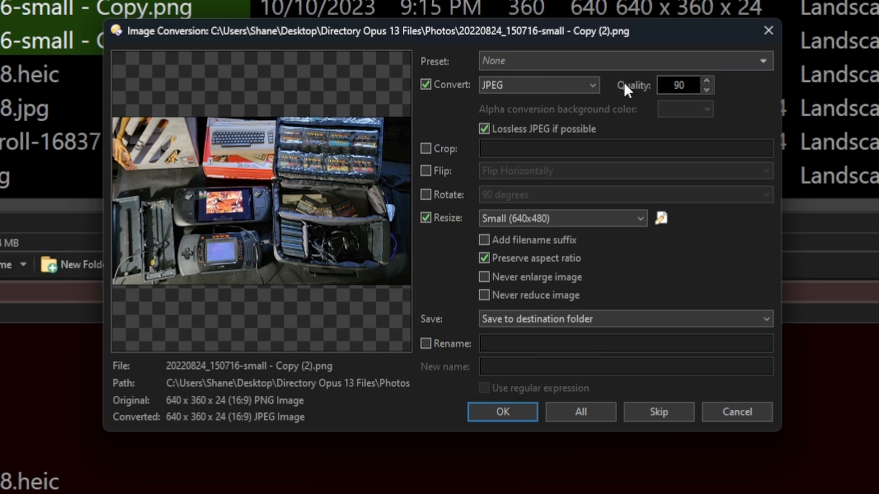
Save the conversion settings as a preset named Social Media and close the preset list
{"action": "left_click", "coordinate": [520, 57]}
{"action": "left_click", "coordinate": [591, 84]}
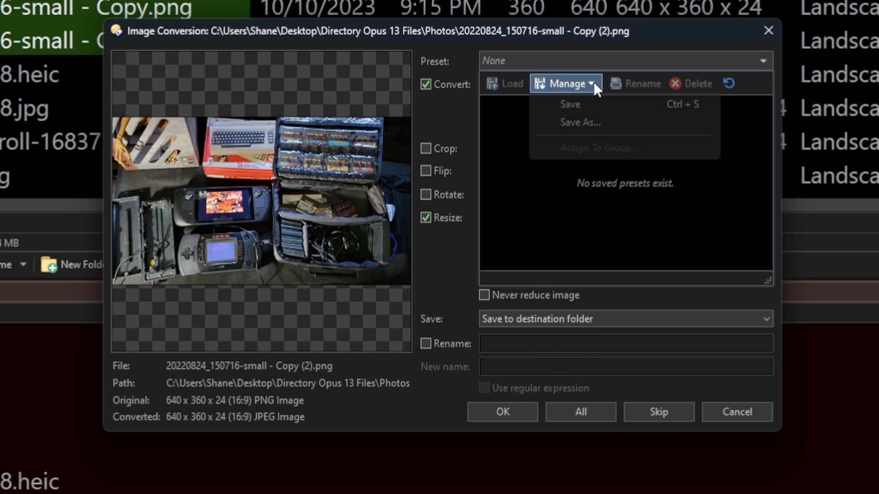
{"action": "left_click", "coordinate": [577, 104]}
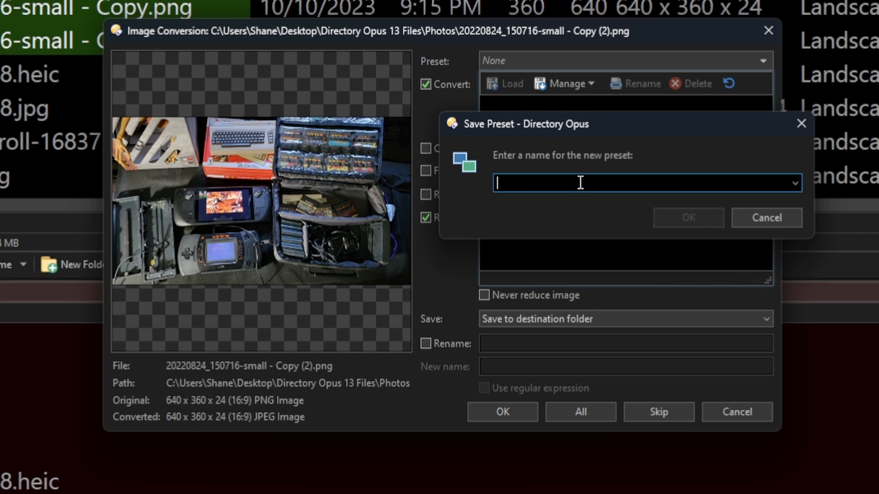
{"action": "type", "text": "Social Media"}
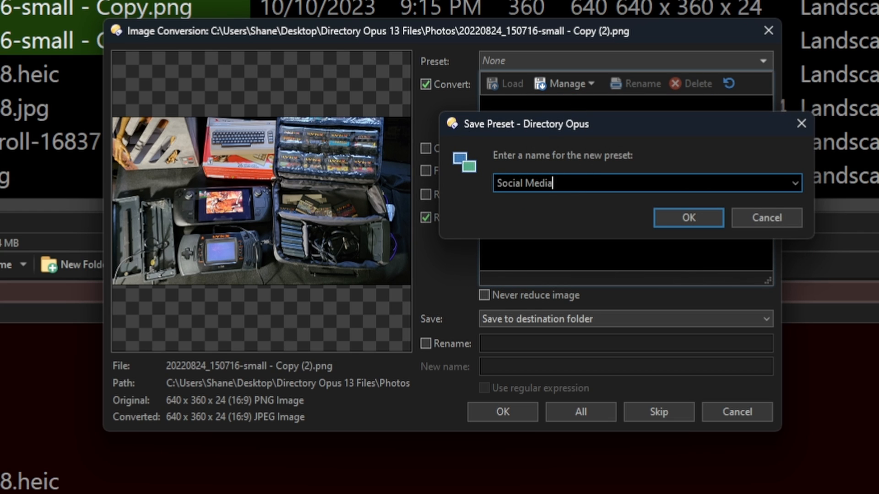
{"action": "left_click", "coordinate": [694, 213]}
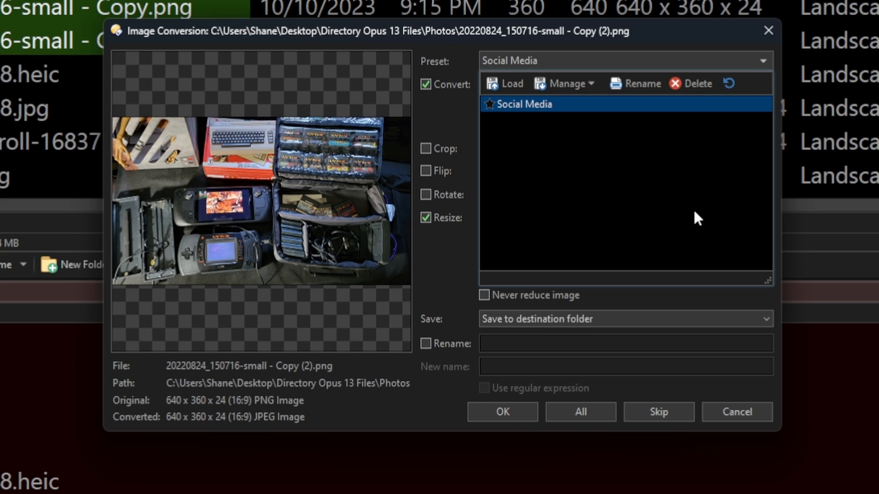
{"action": "left_click", "coordinate": [491, 106]}
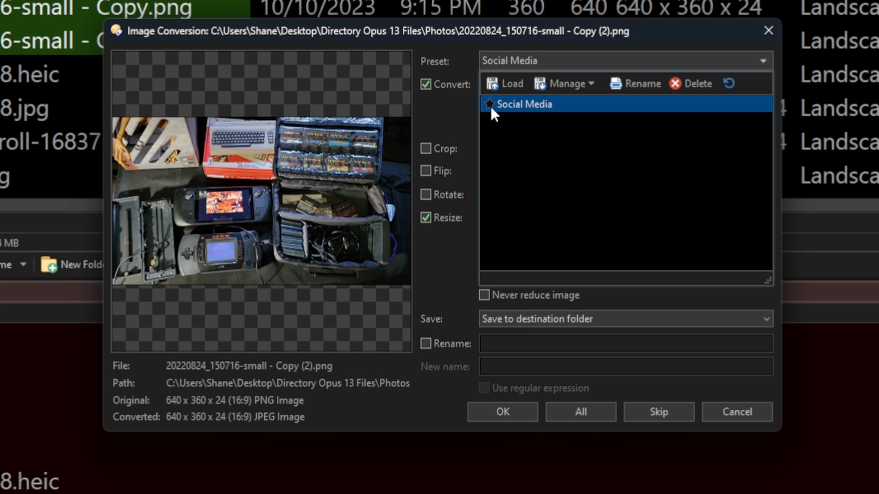
{"action": "left_click", "coordinate": [455, 272]}
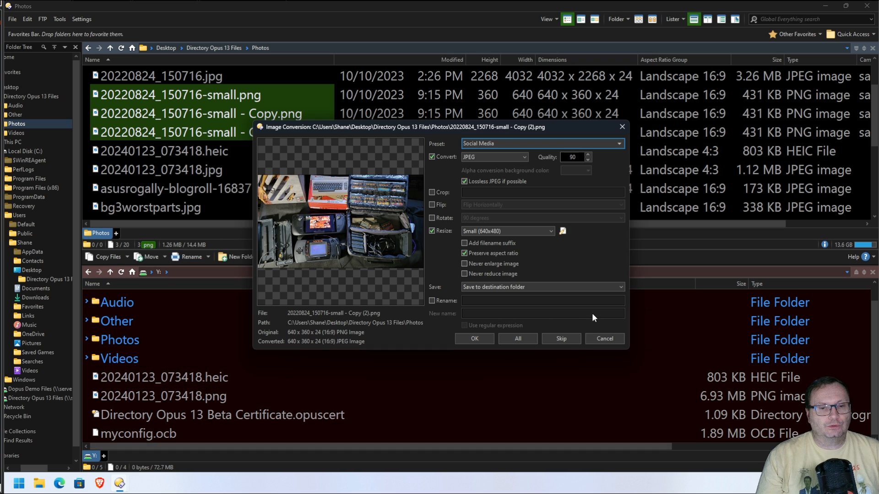
Convert all three selected PNG images with the Social Media settings and check the resulting JPEG files on the Y: drive against the originals
{"action": "left_click", "coordinate": [517, 339]}
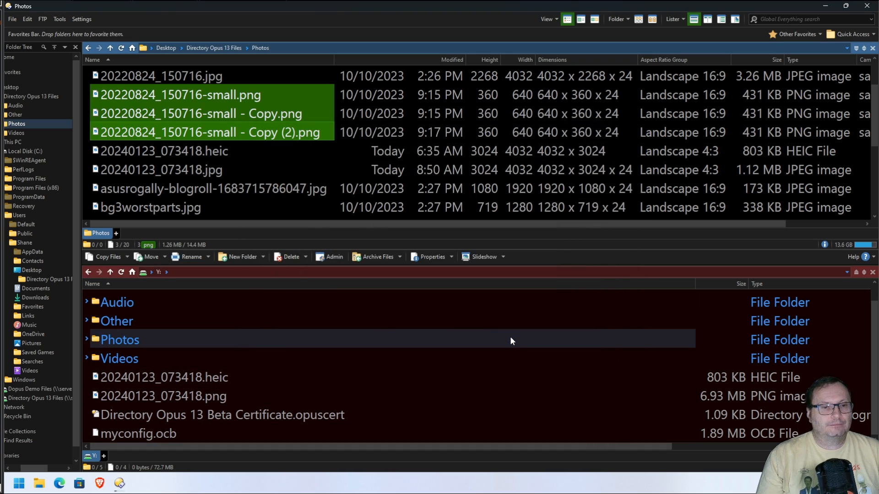
{"action": "scroll", "coordinate": [326, 343], "scroll_direction": "down", "scroll_amount": 1}
{"action": "left_click", "coordinate": [281, 339]}
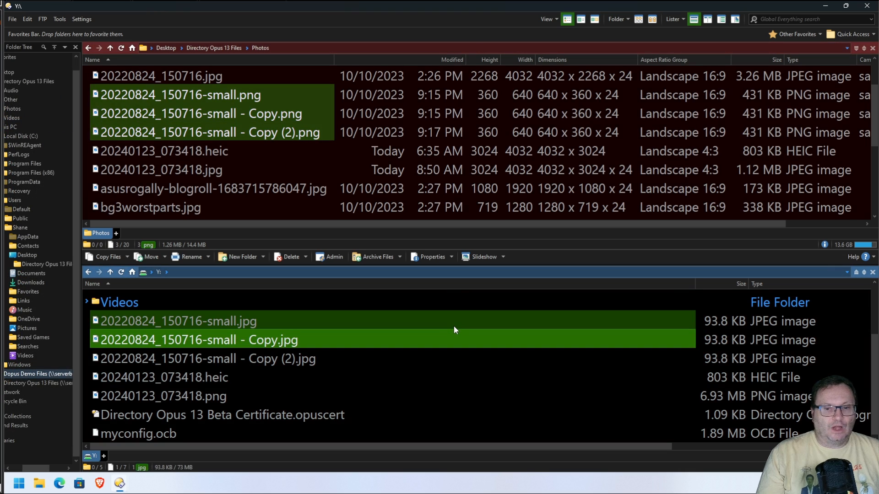
{"action": "scroll", "coordinate": [382, 184], "scroll_direction": "up", "scroll_amount": 1}
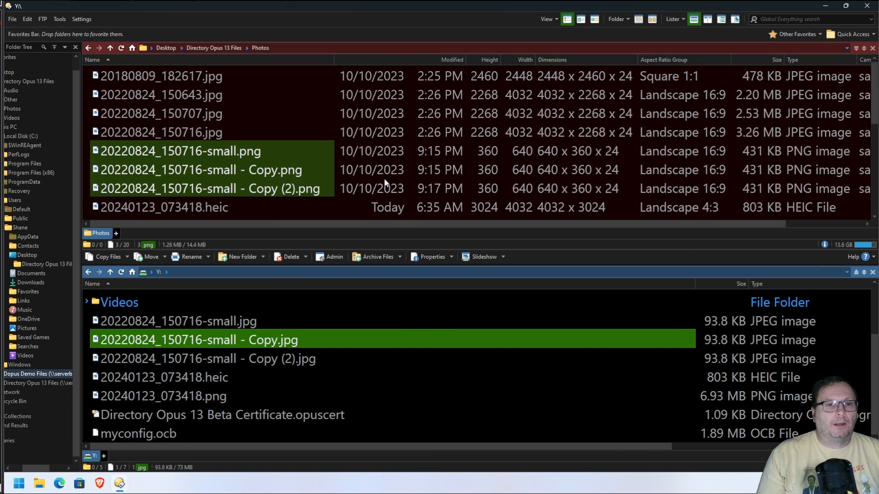
{"action": "left_click", "coordinate": [290, 115]}
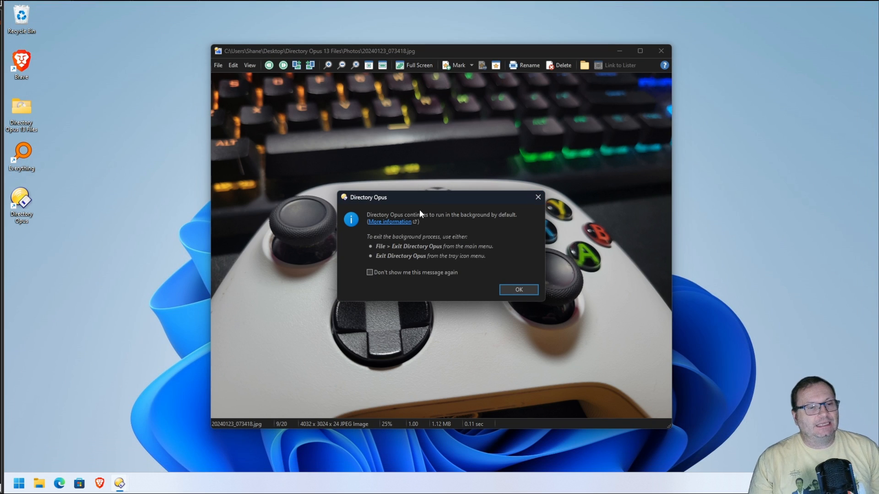
Close the open image viewer and dismiss the notice about Directory Opus running in the background
{"action": "left_click", "coordinate": [661, 52]}
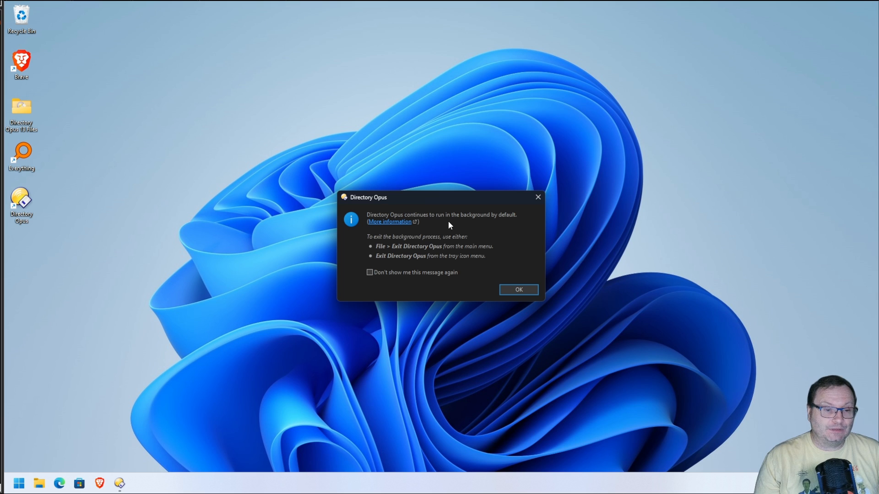
{"action": "left_click", "coordinate": [520, 289]}
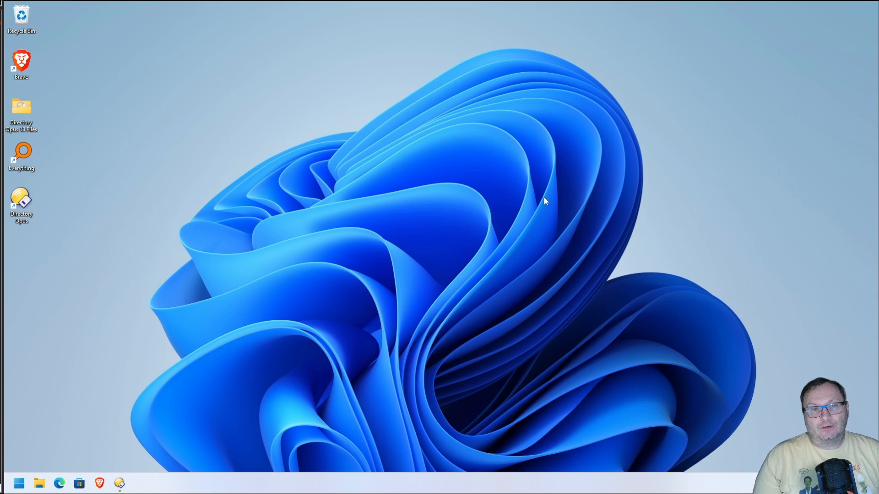
Switch to the Brave browser, go to dopus.com and maximize the window
{"action": "left_click", "coordinate": [99, 483]}
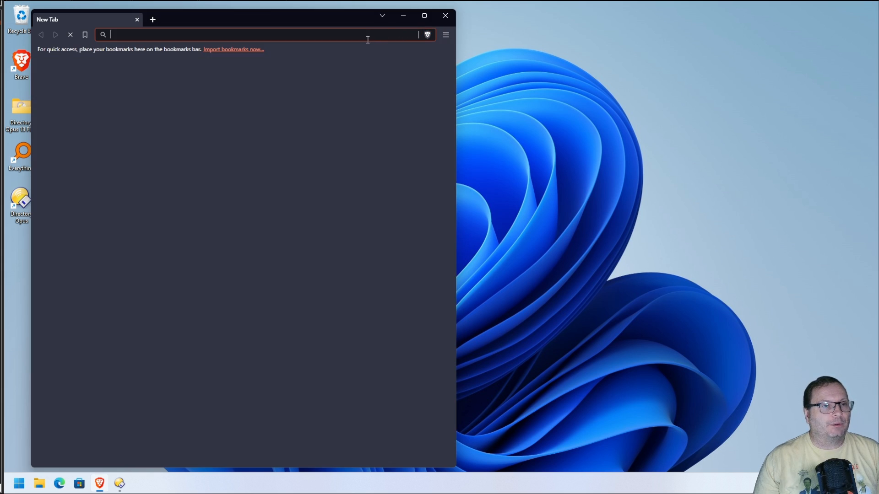
{"action": "type", "text": "dopus.com"}
{"action": "key", "text": "Return"}
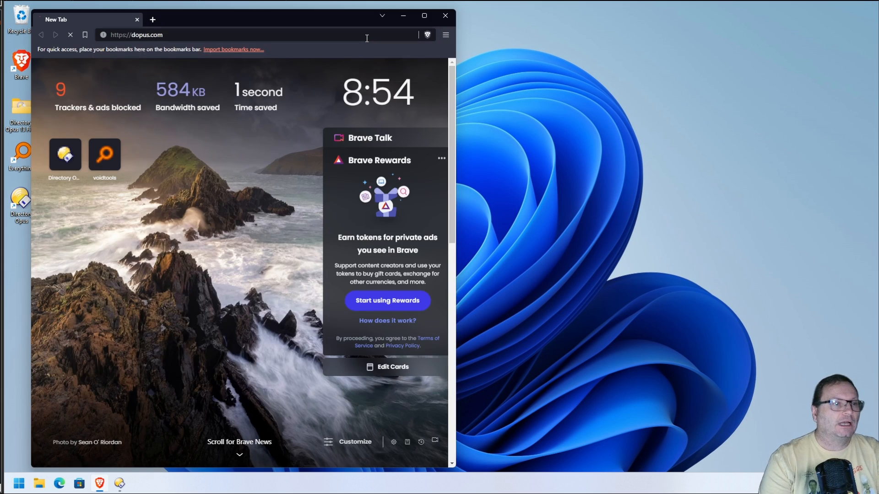
{"action": "left_click", "coordinate": [425, 17]}
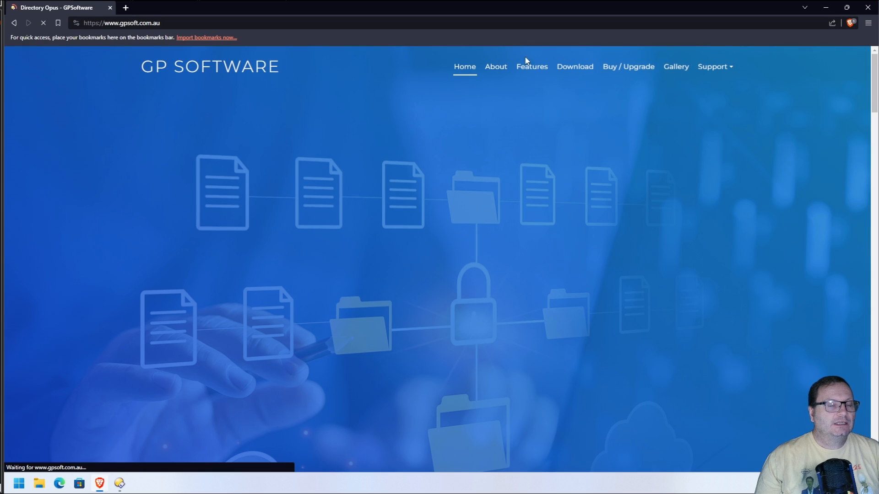
Go to the Support Forum, open the "Directory Opus 13 Now Available!" topic and follow its "what's new?" link
{"action": "mouse_move", "coordinate": [722, 75]}
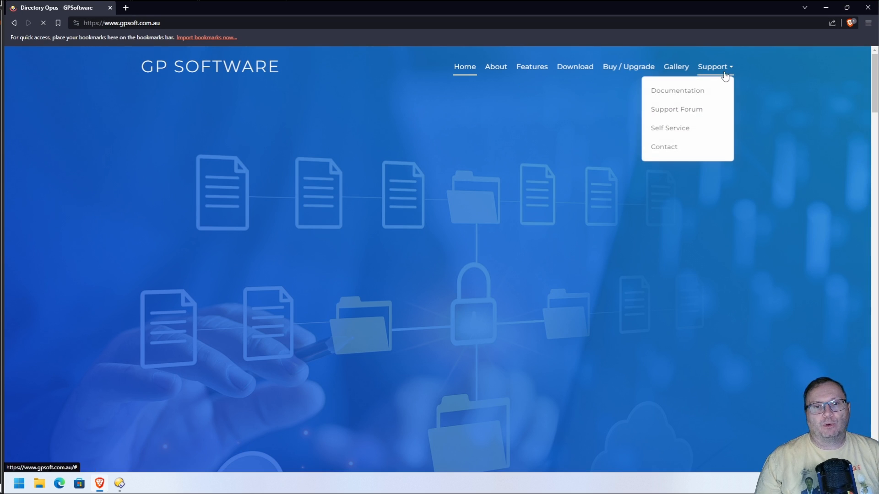
{"action": "left_click", "coordinate": [682, 112]}
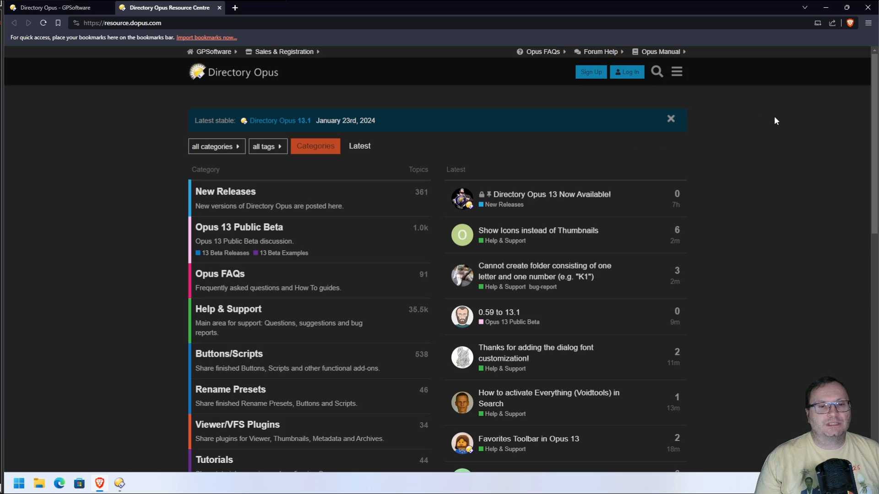
{"action": "left_click", "coordinate": [546, 195]}
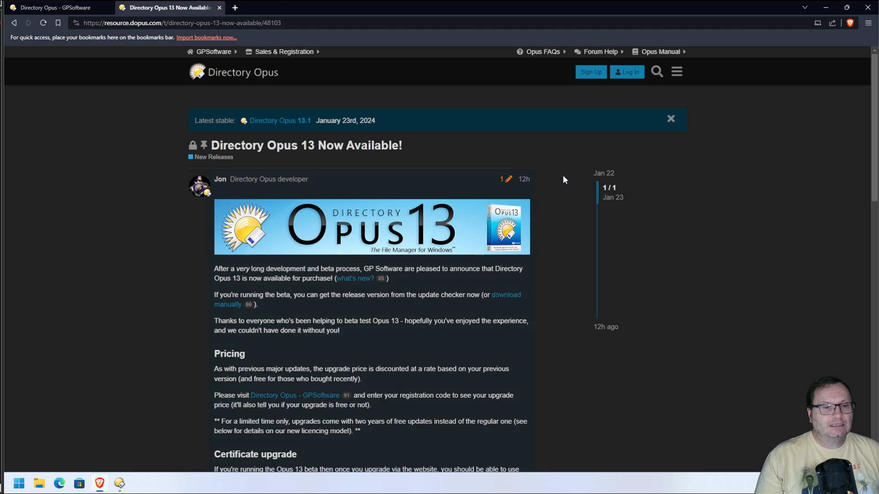
{"action": "left_click", "coordinate": [357, 280]}
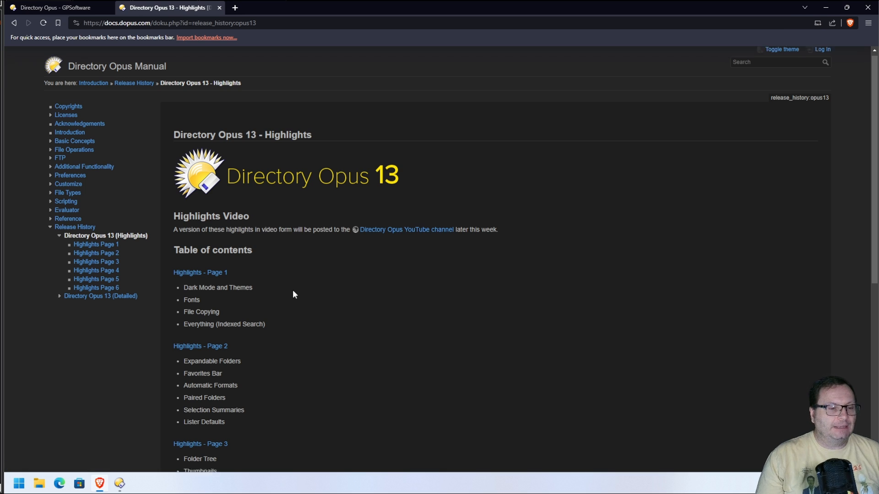
Examine the feature lists in the Directory Opus 13 Highlights table of contents, highlighting those of Page 3 and Page 2, and close the browser
{"action": "scroll", "coordinate": [292, 293], "scroll_direction": "down", "scroll_amount": 6}
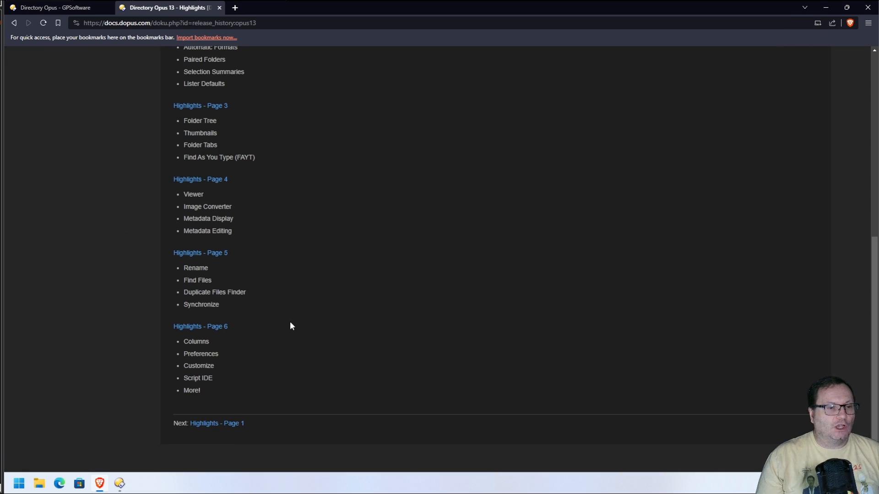
{"action": "scroll", "coordinate": [262, 371], "scroll_direction": "up", "scroll_amount": 3}
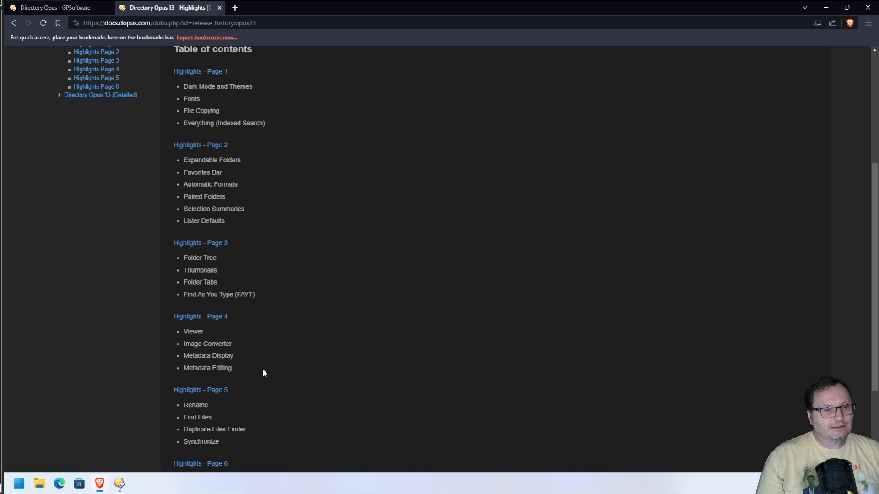
{"action": "left_click_drag", "start_coordinate": [256, 294], "coordinate": [180, 256]}
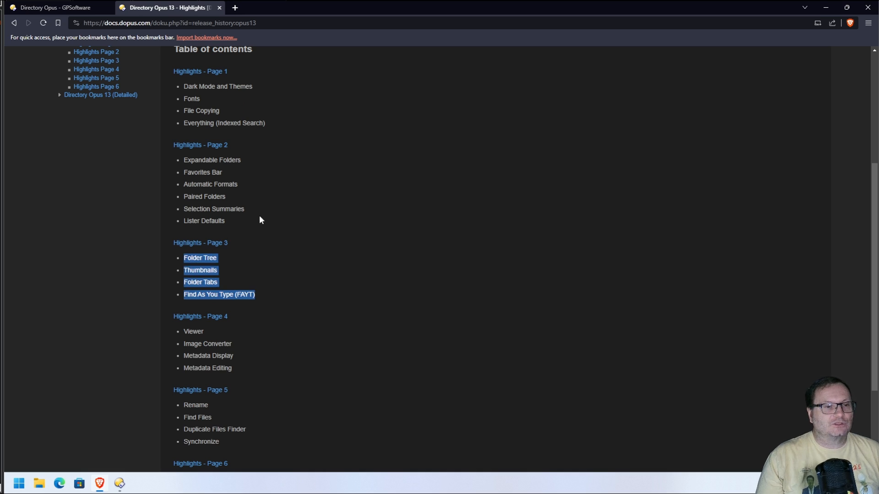
{"action": "left_click_drag", "start_coordinate": [261, 219], "coordinate": [183, 157]}
{"action": "scroll", "coordinate": [328, 149], "scroll_direction": "up", "scroll_amount": 1}
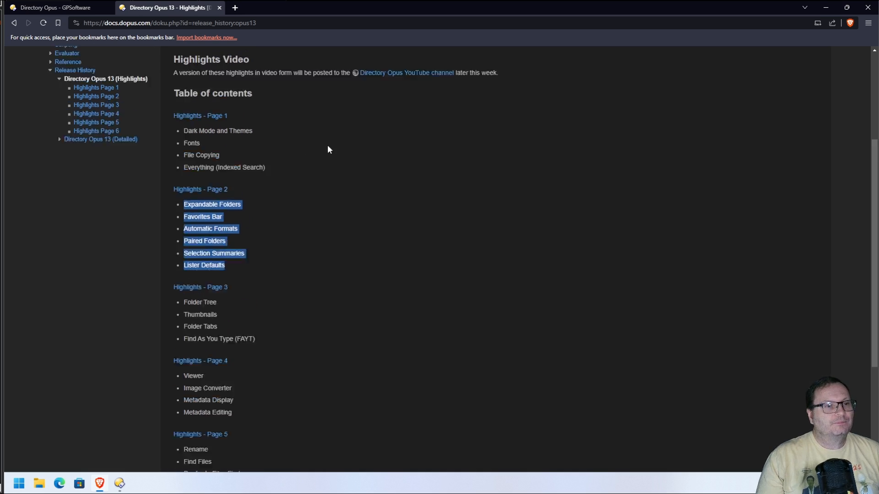
{"action": "scroll", "coordinate": [328, 150], "scroll_direction": "up", "scroll_amount": 3}
{"action": "left_click", "coordinate": [571, 169]}
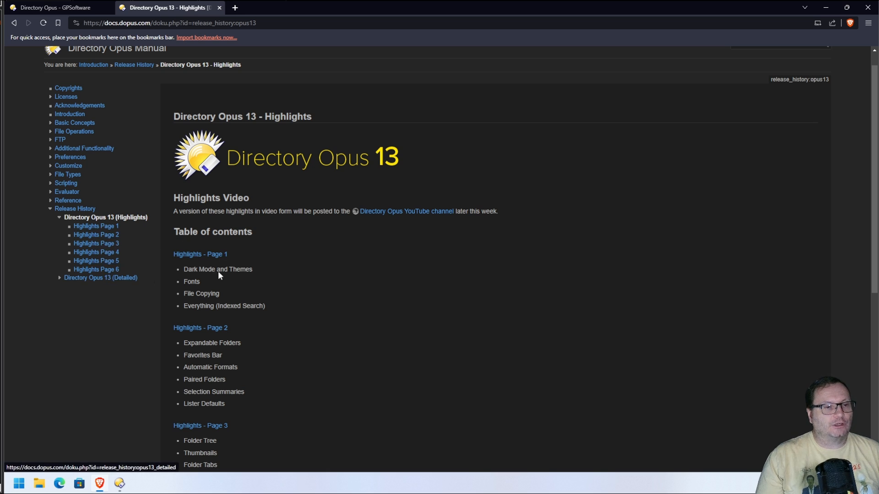
{"action": "left_click", "coordinate": [871, 11]}
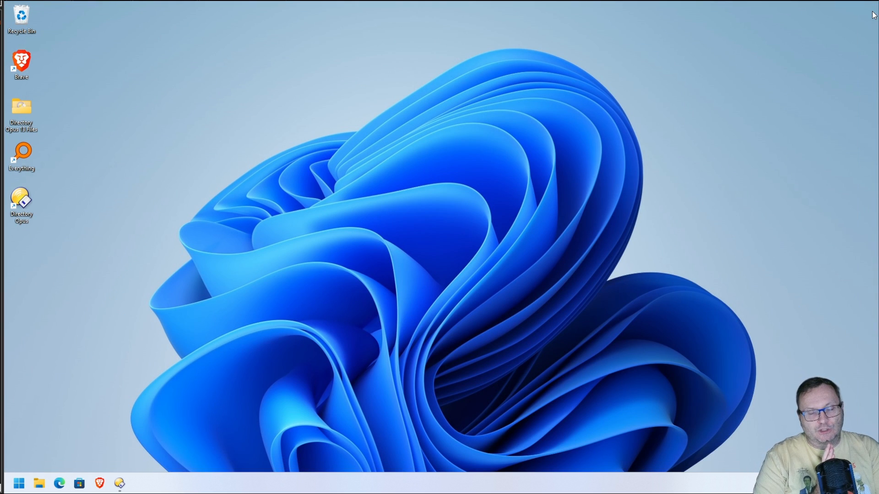